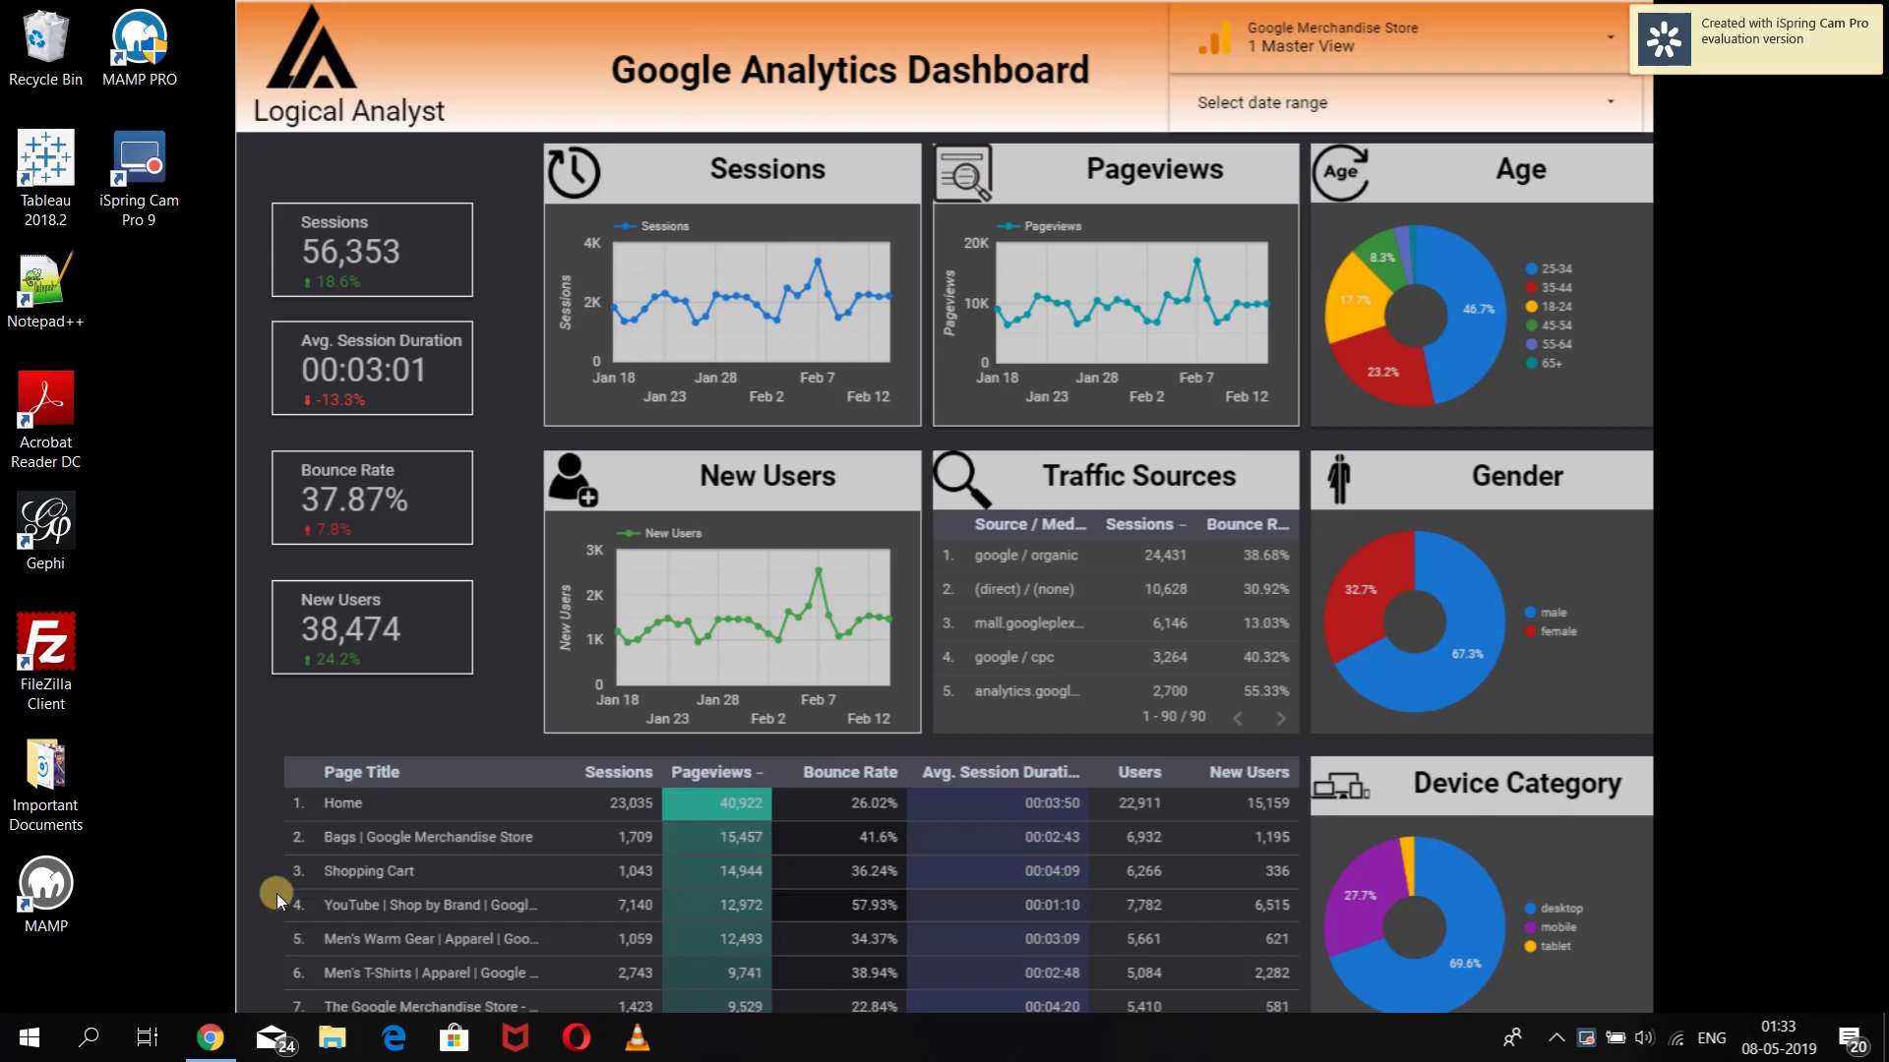
Switch from the Data Studio dashboard to Tag Manager's empty Triggers page for Test Container
left_click(210, 1038)
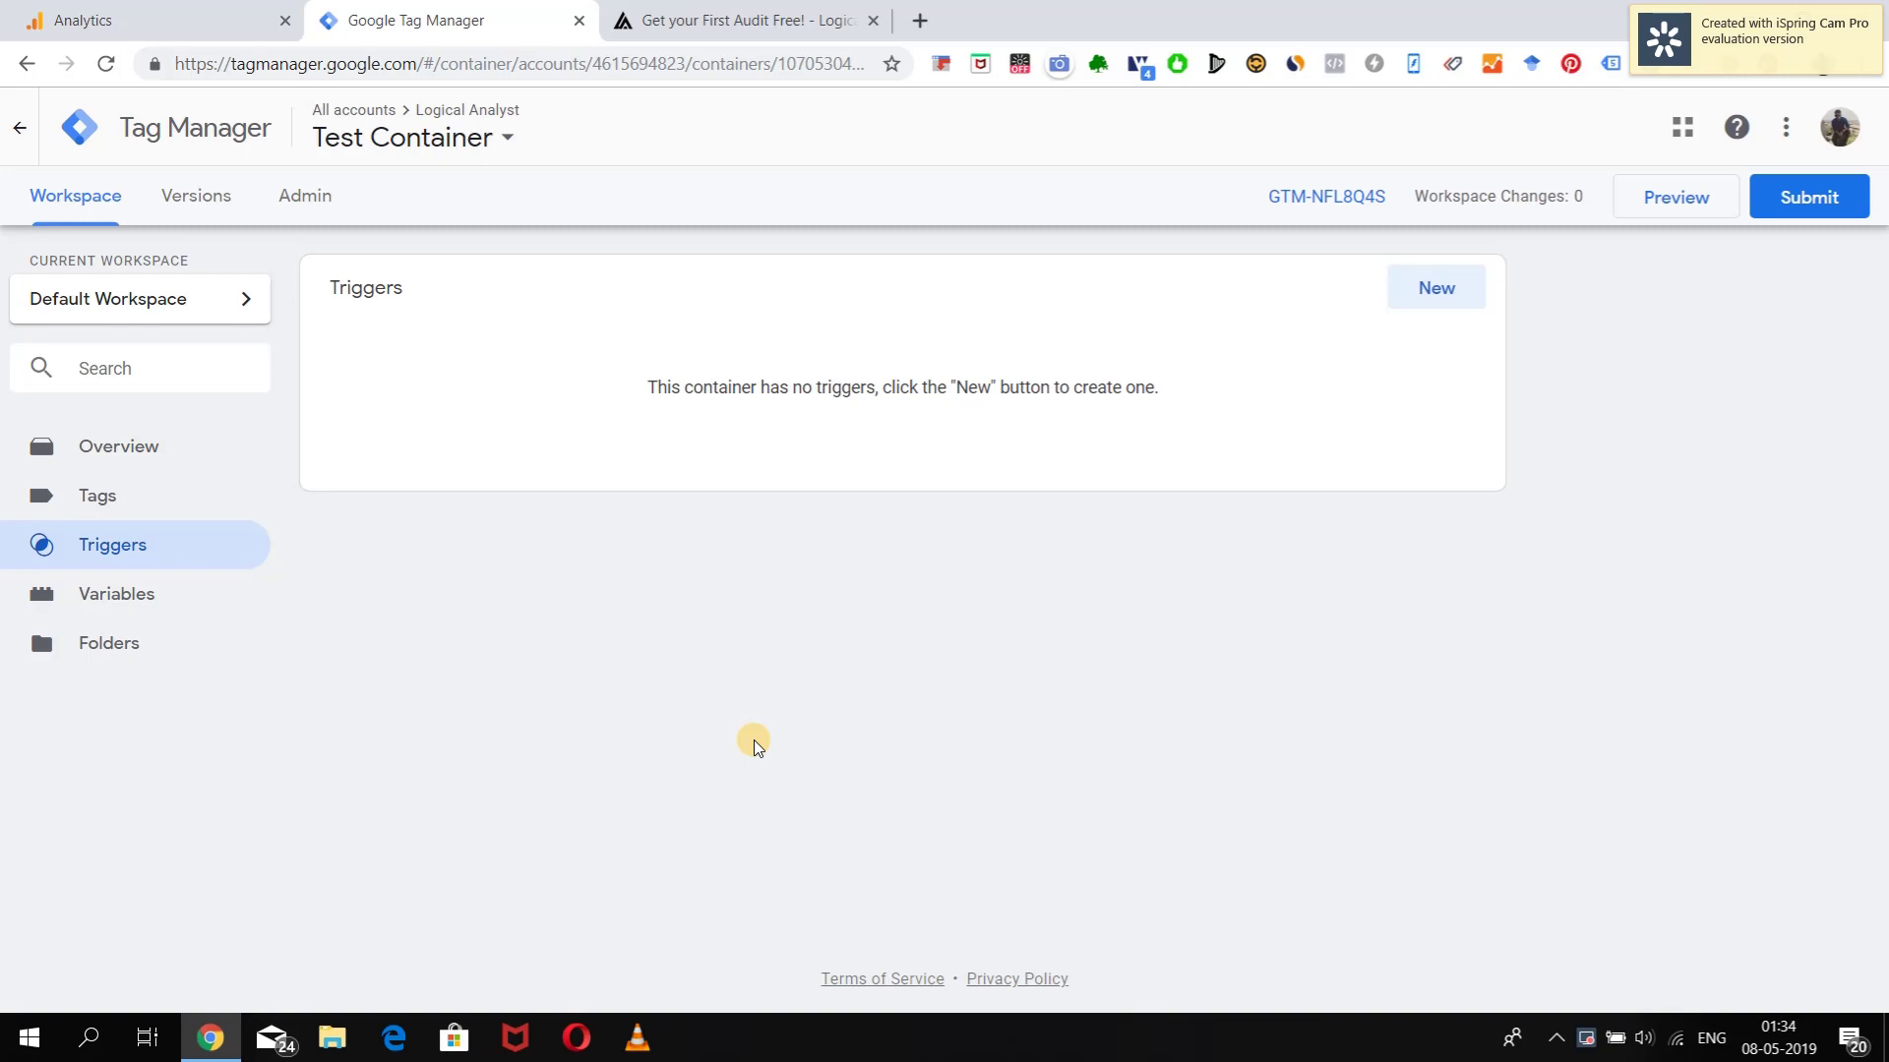
left_click(777, 14)
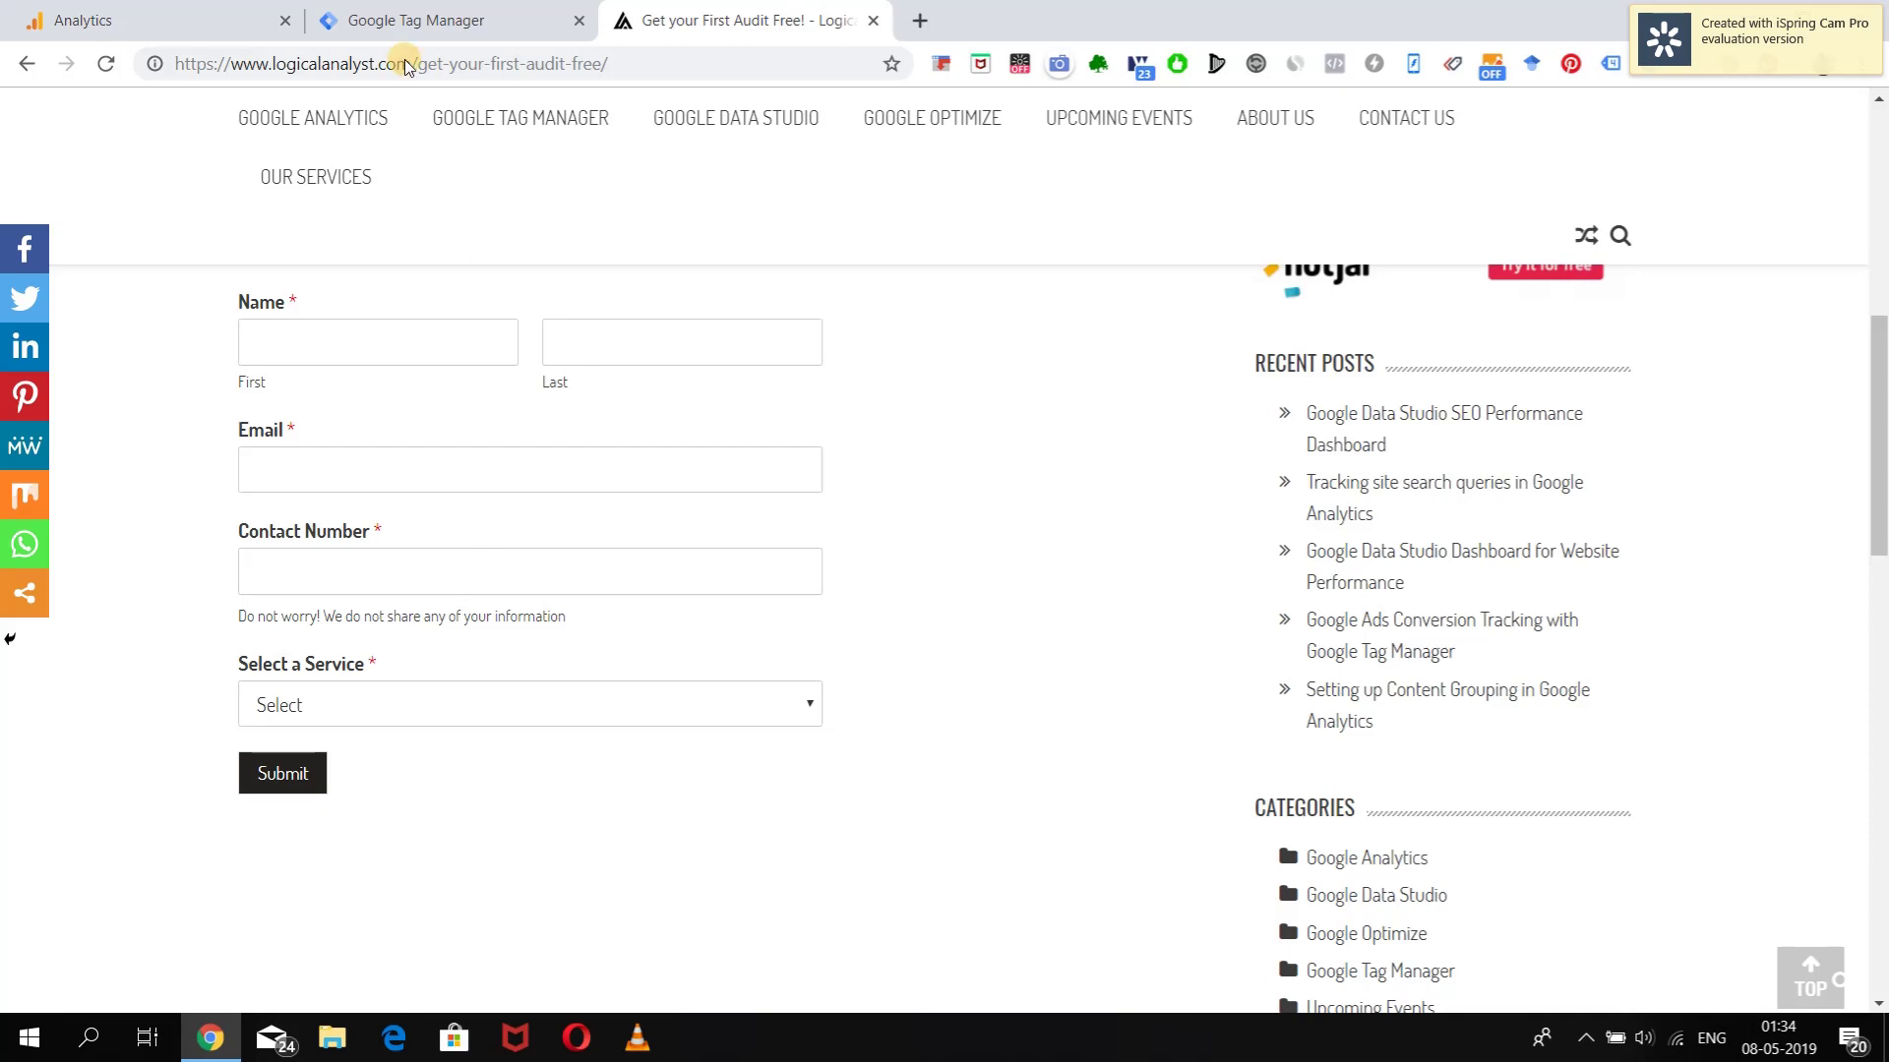
left_click(384, 10)
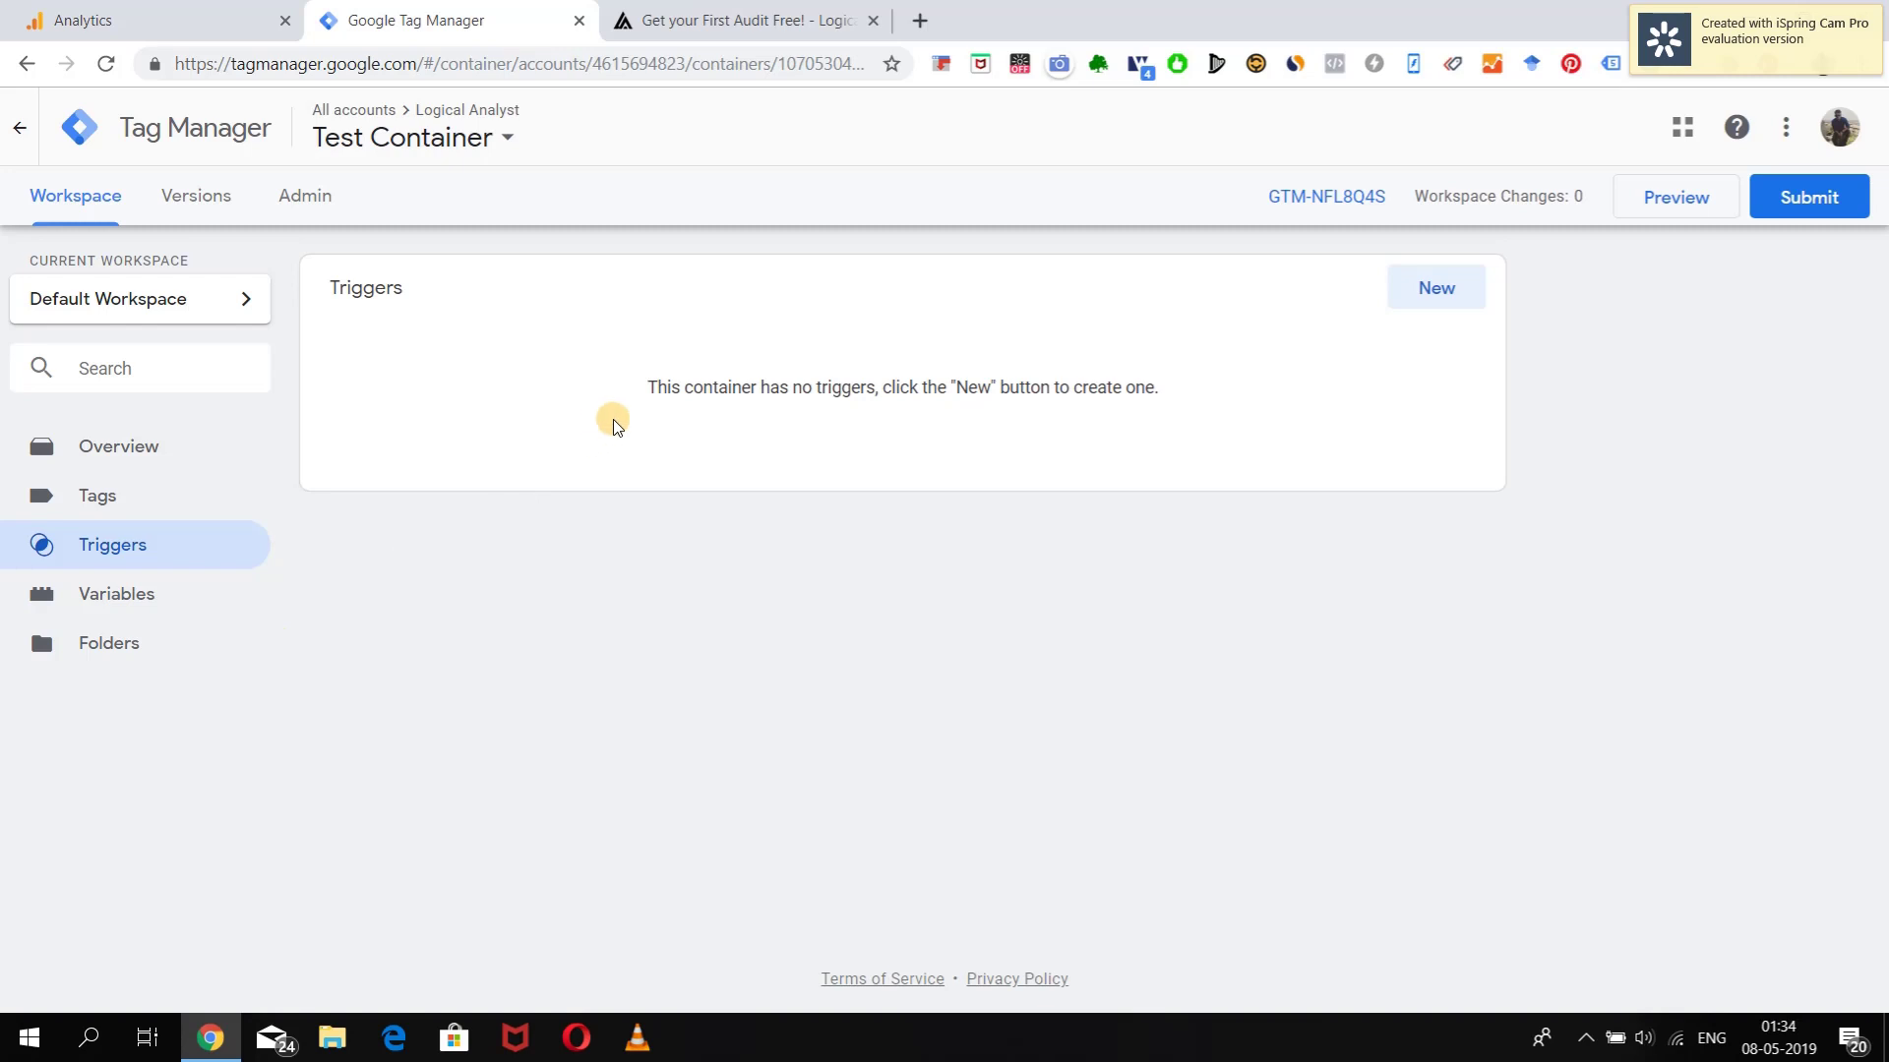
left_click(733, 20)
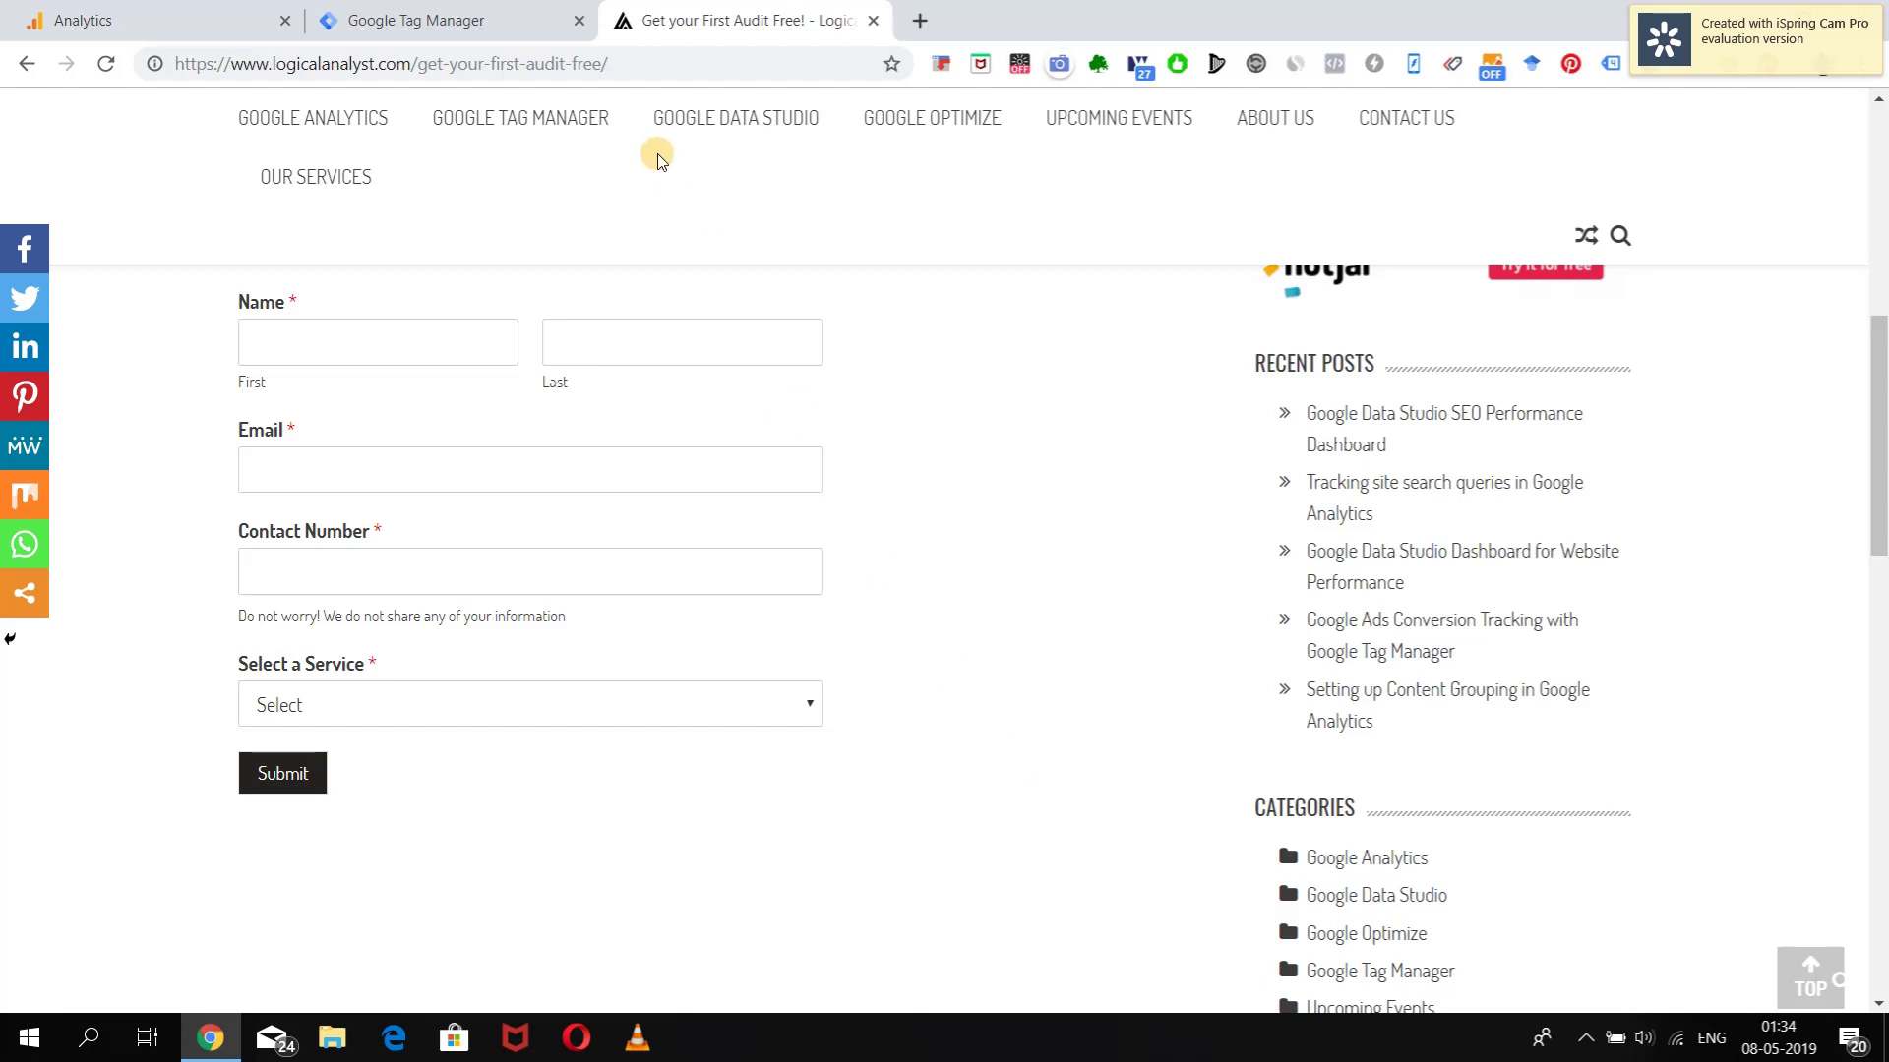
left_click(435, 20)
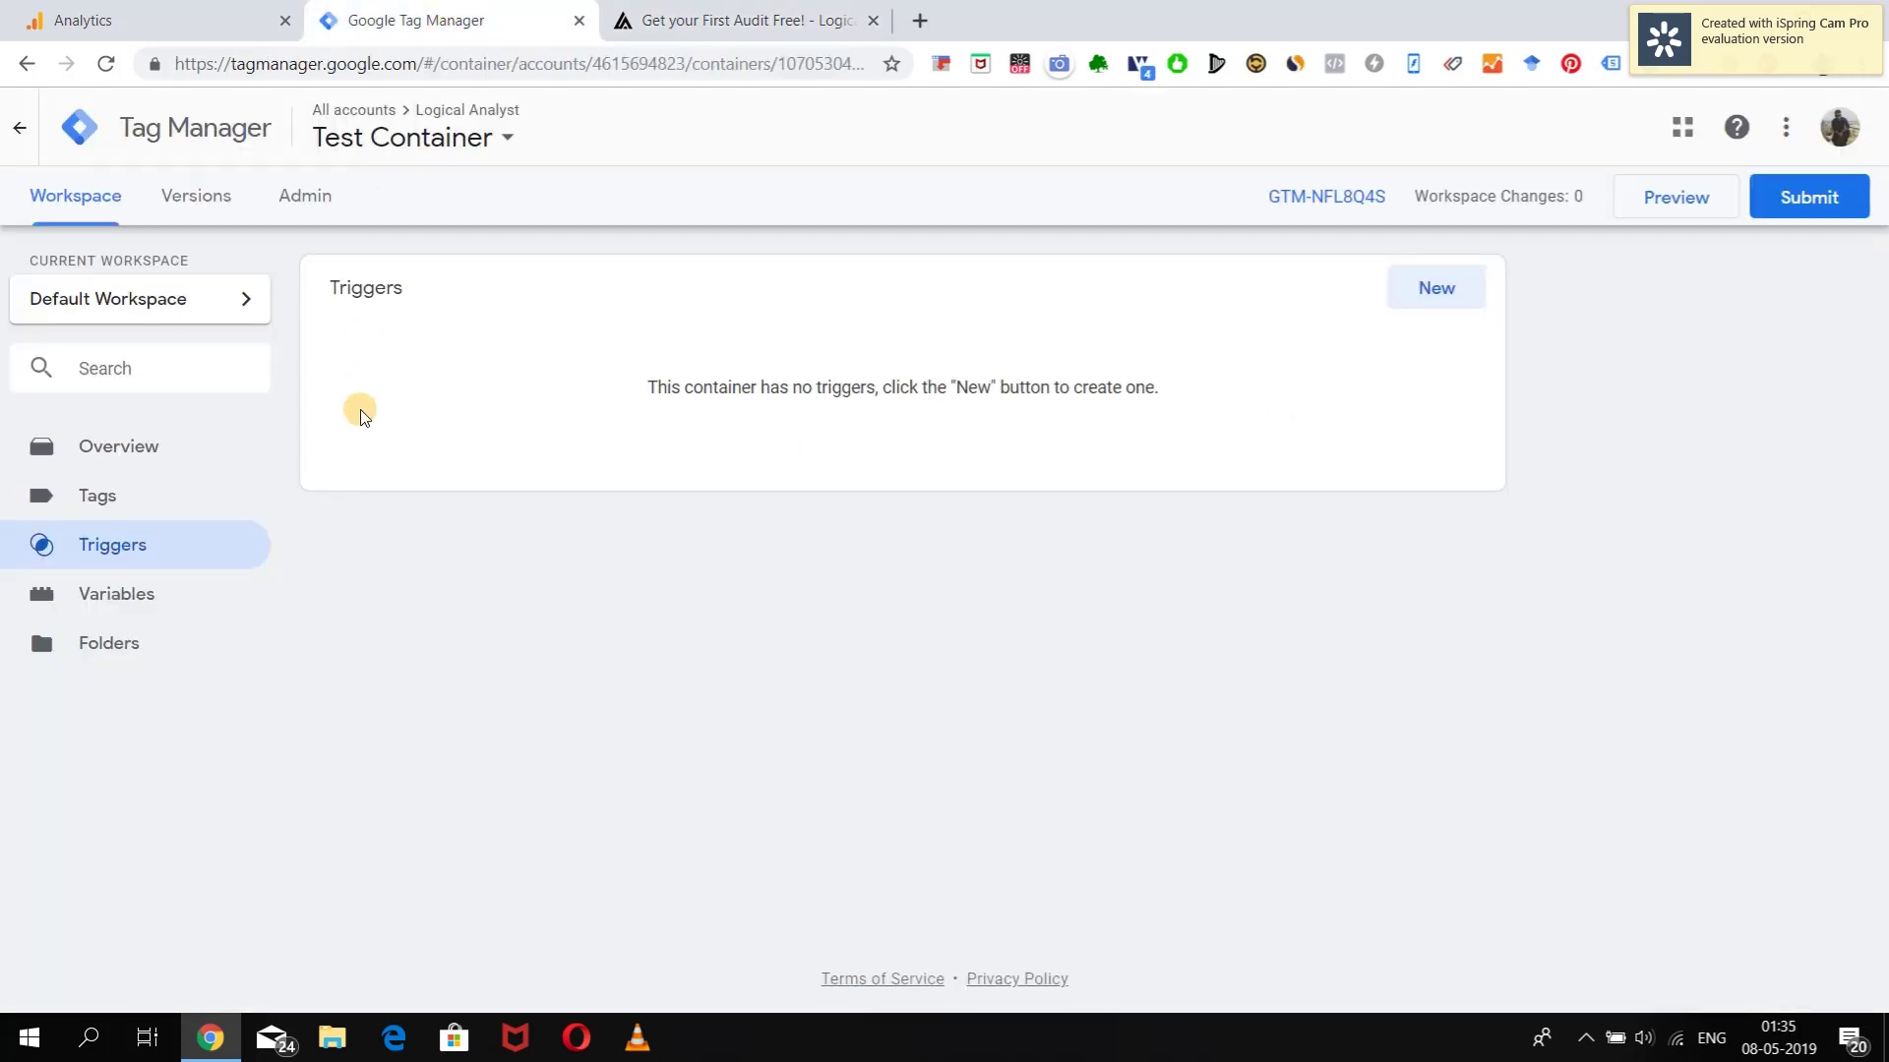
left_click(147, 600)
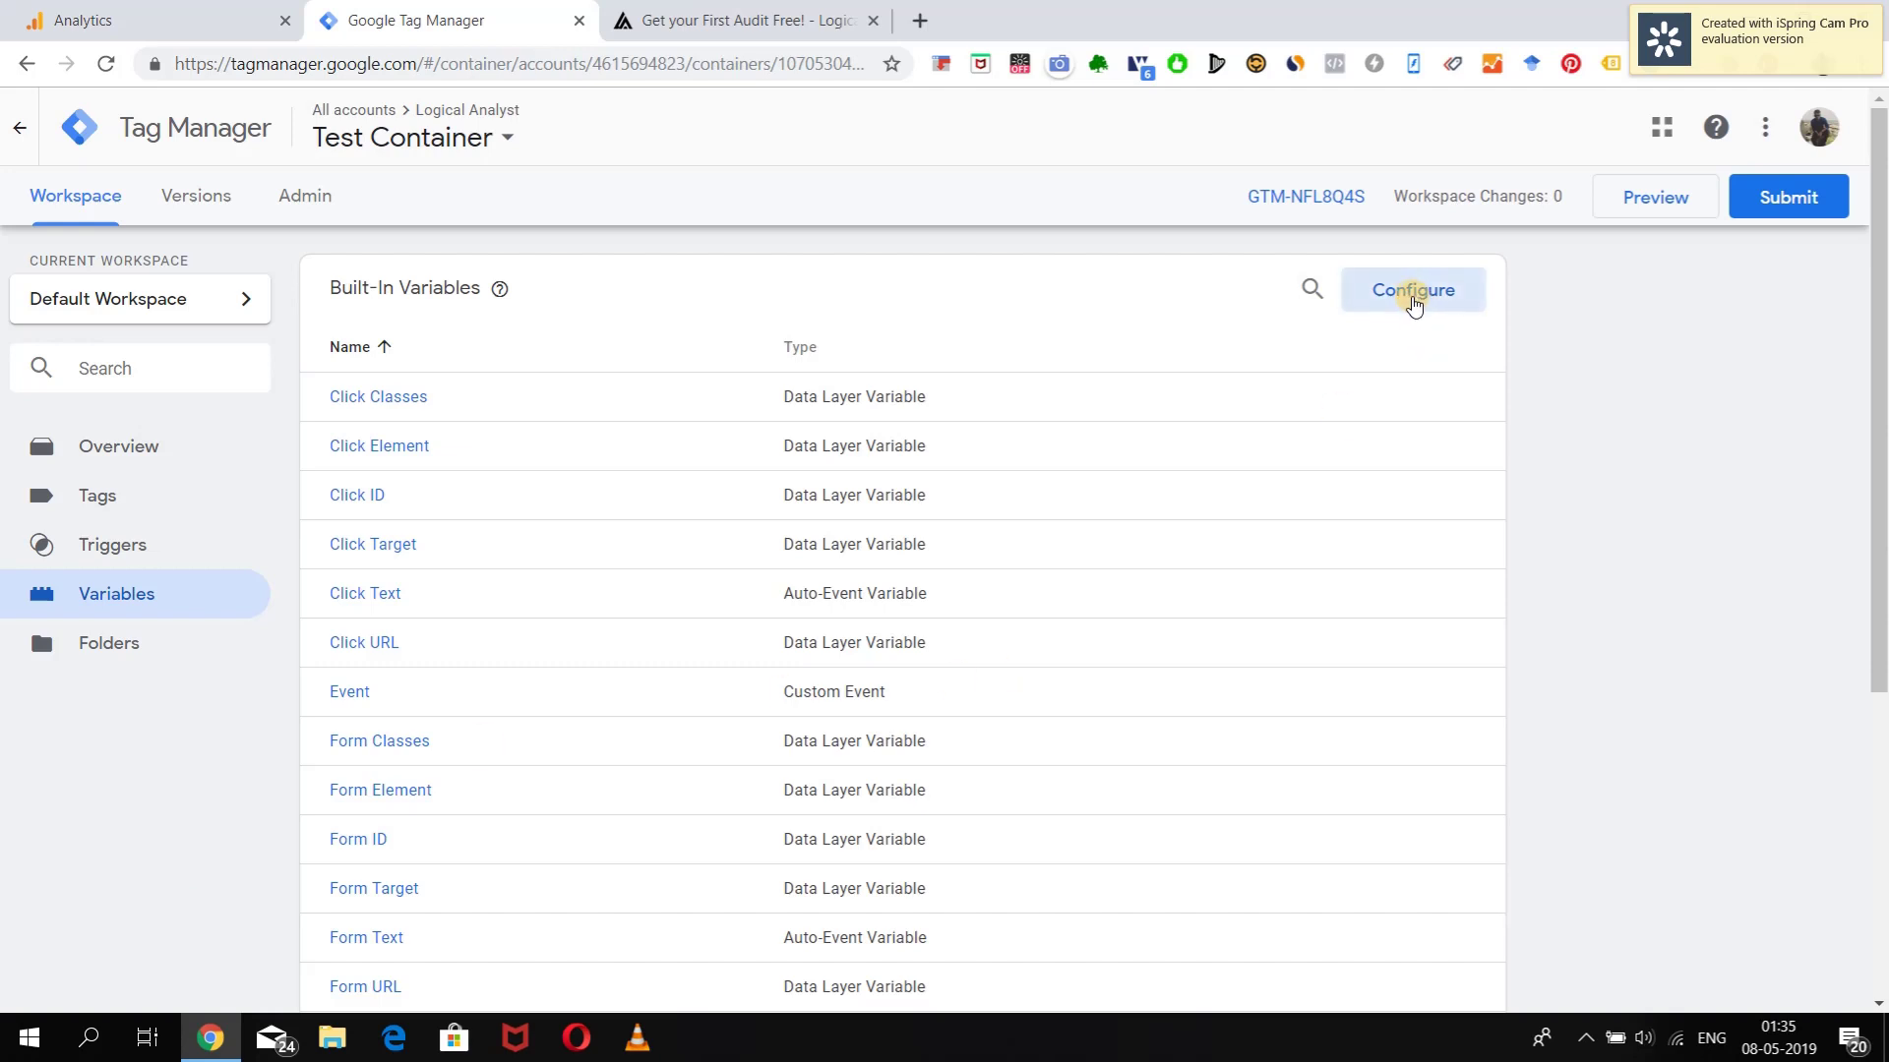
left_click(1415, 295)
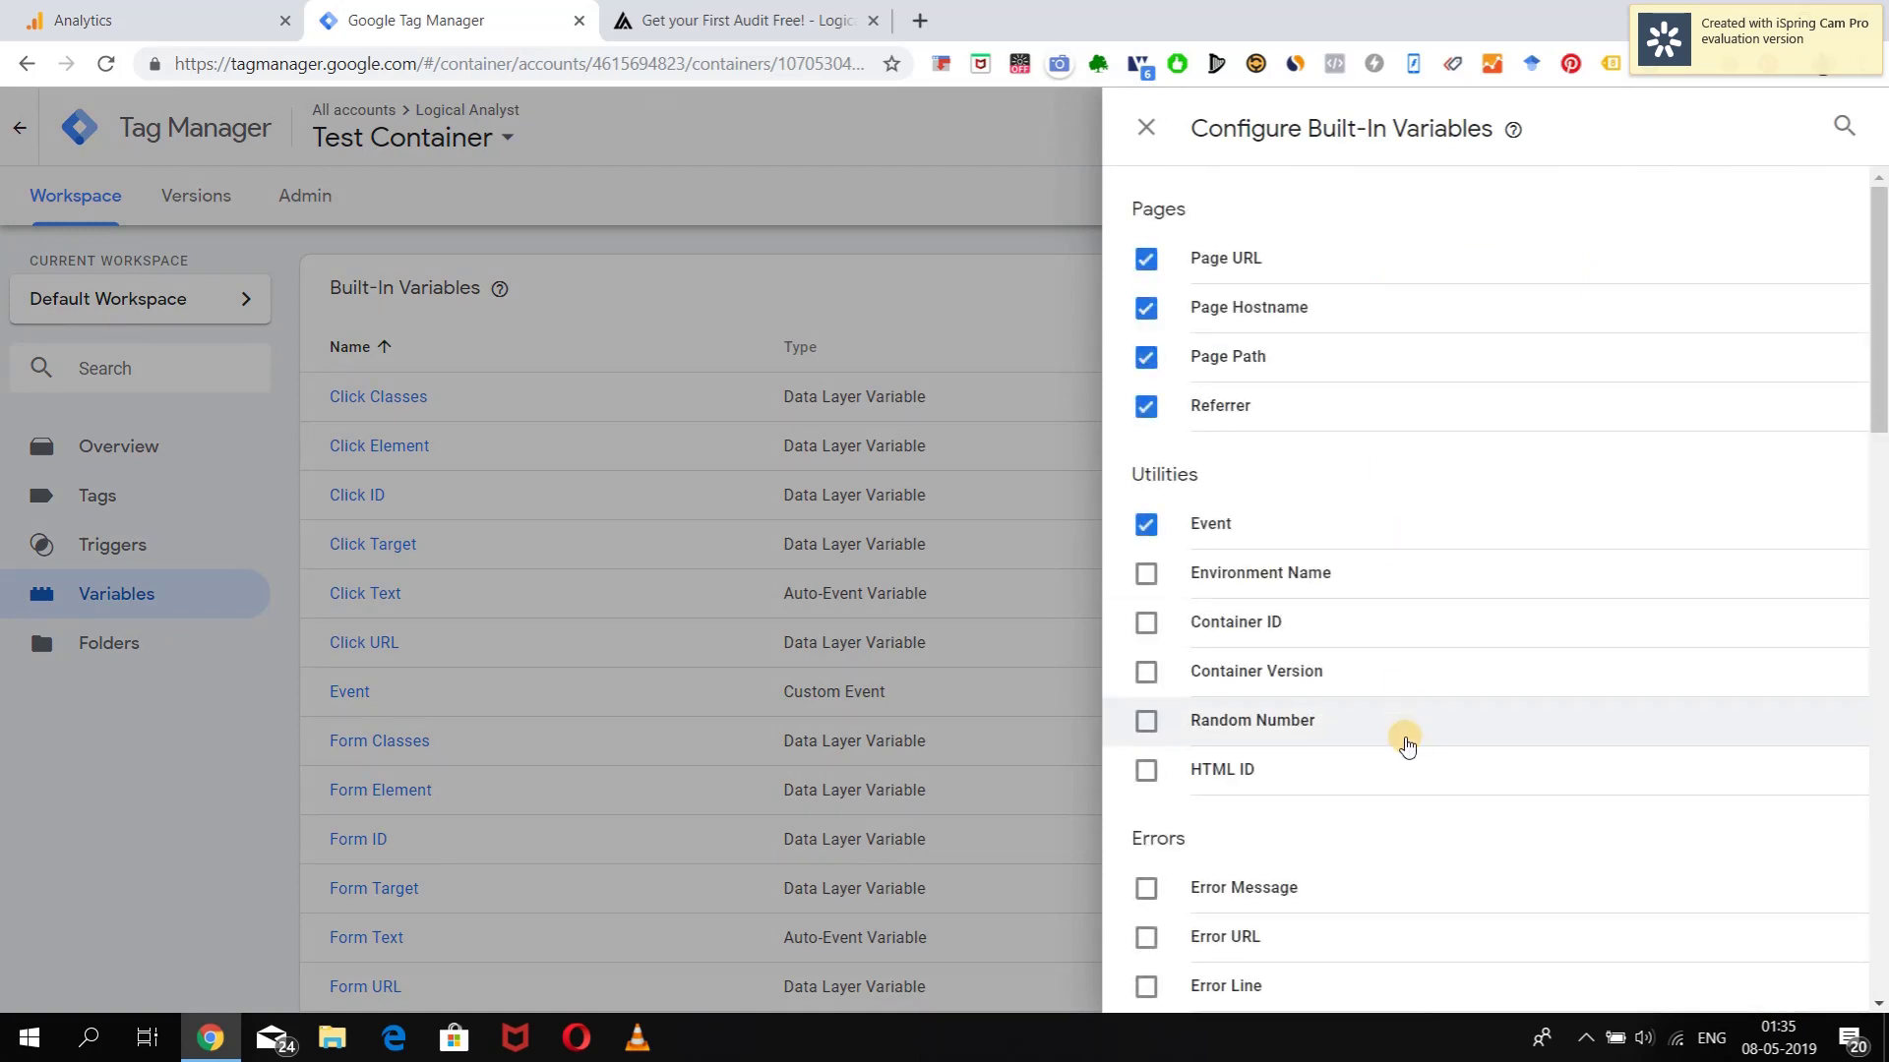
scroll(1407, 744, "down", 8)
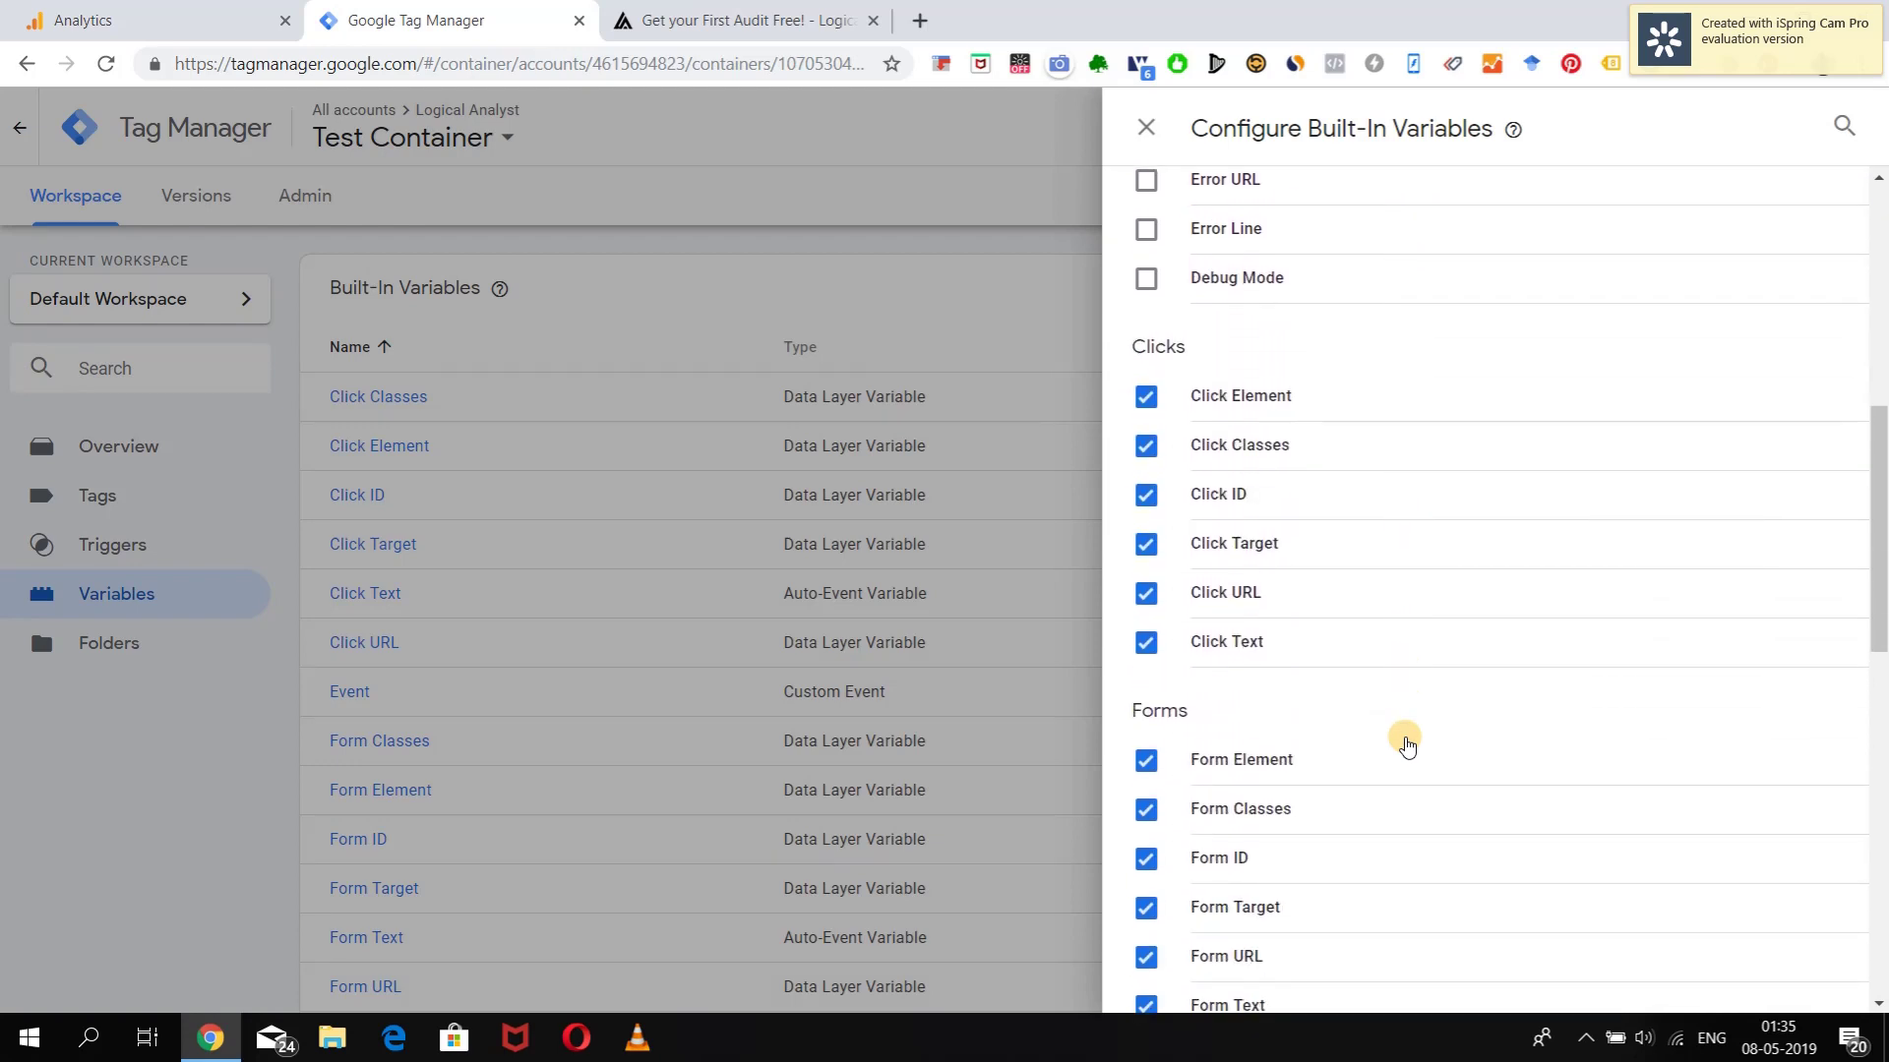
scroll(1406, 744, "down", 3)
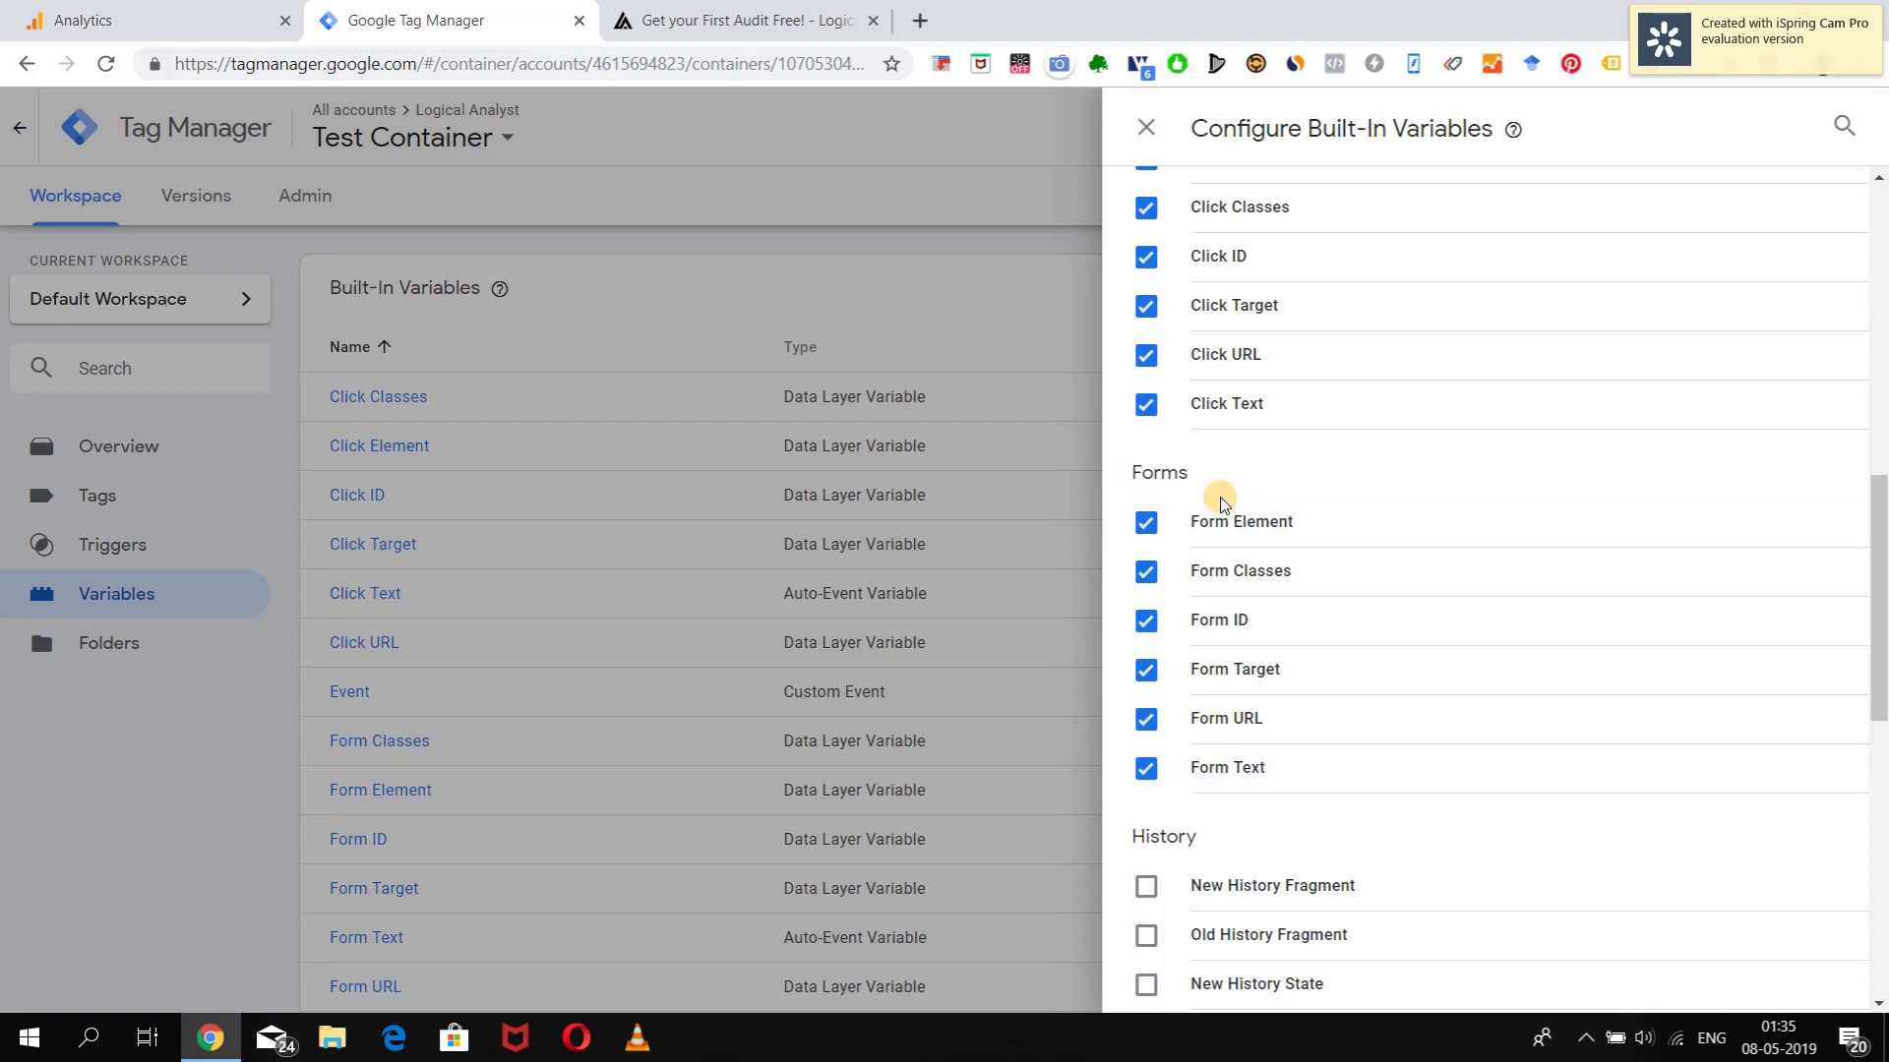
left_click(1146, 128)
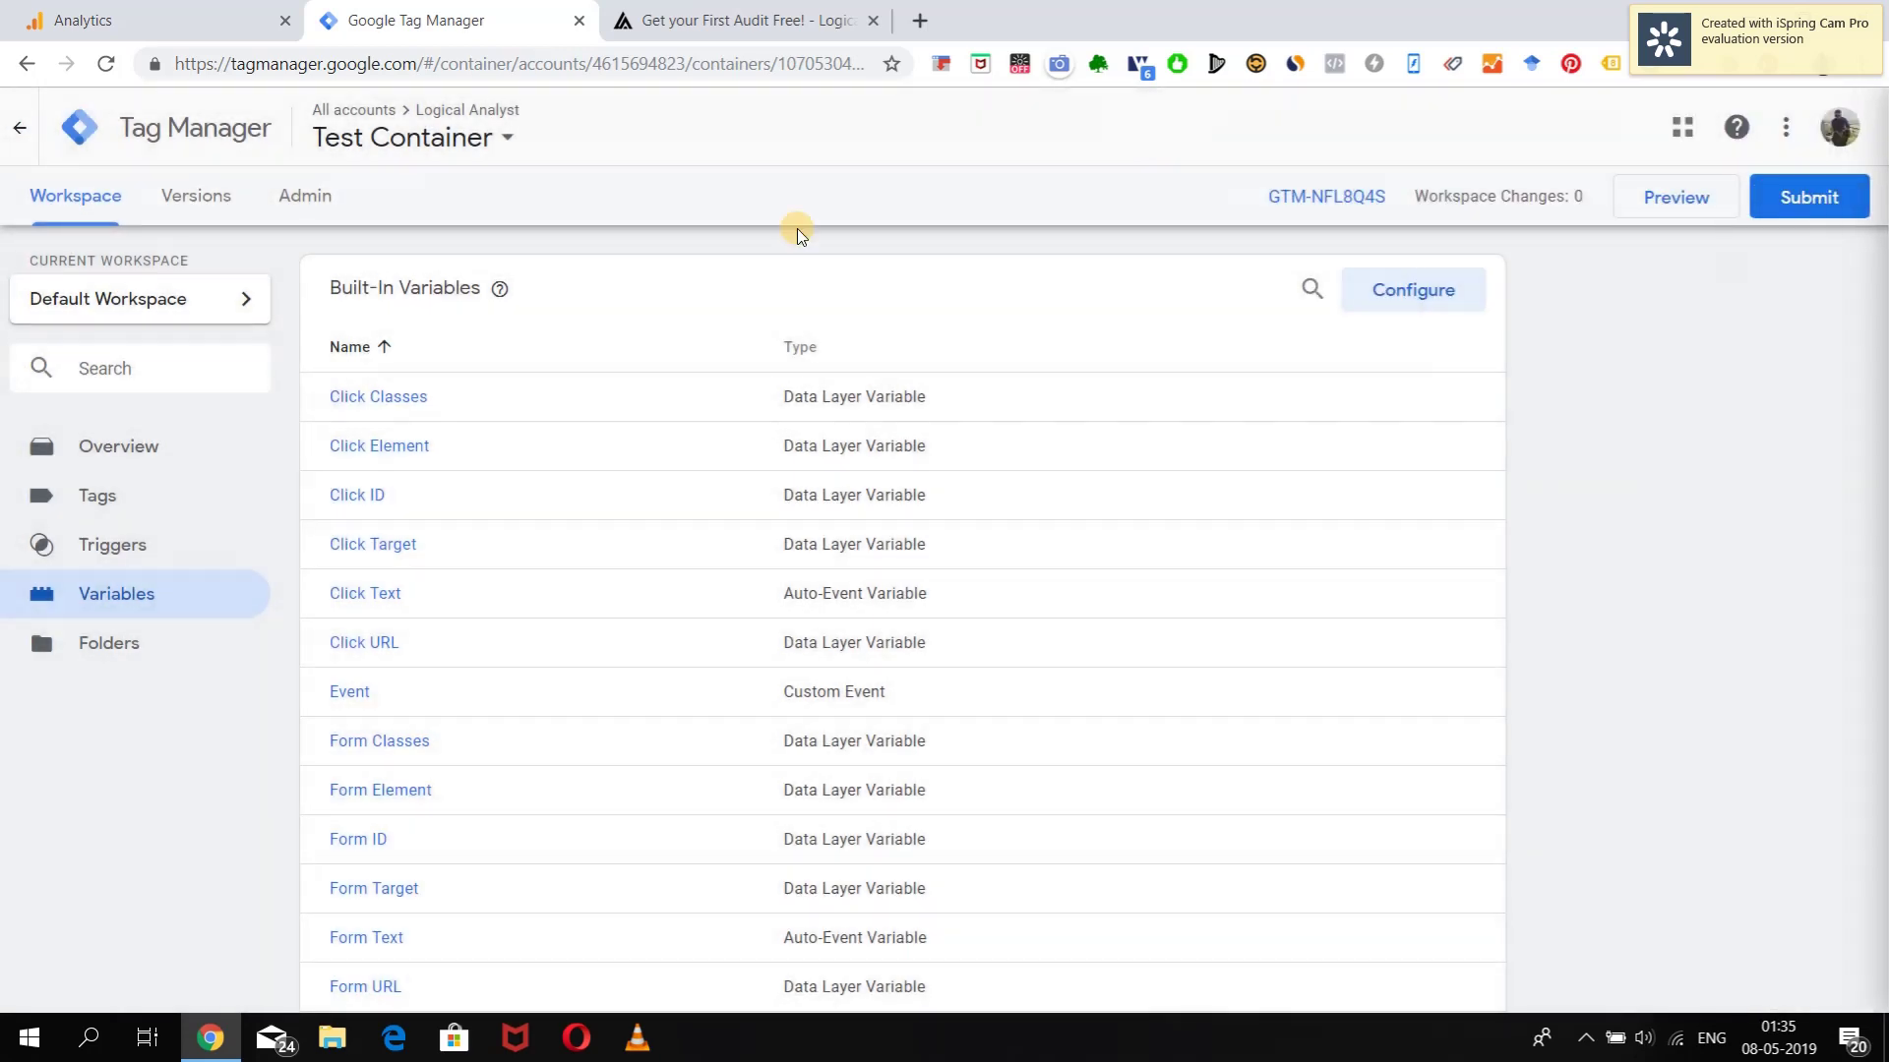
left_click(130, 552)
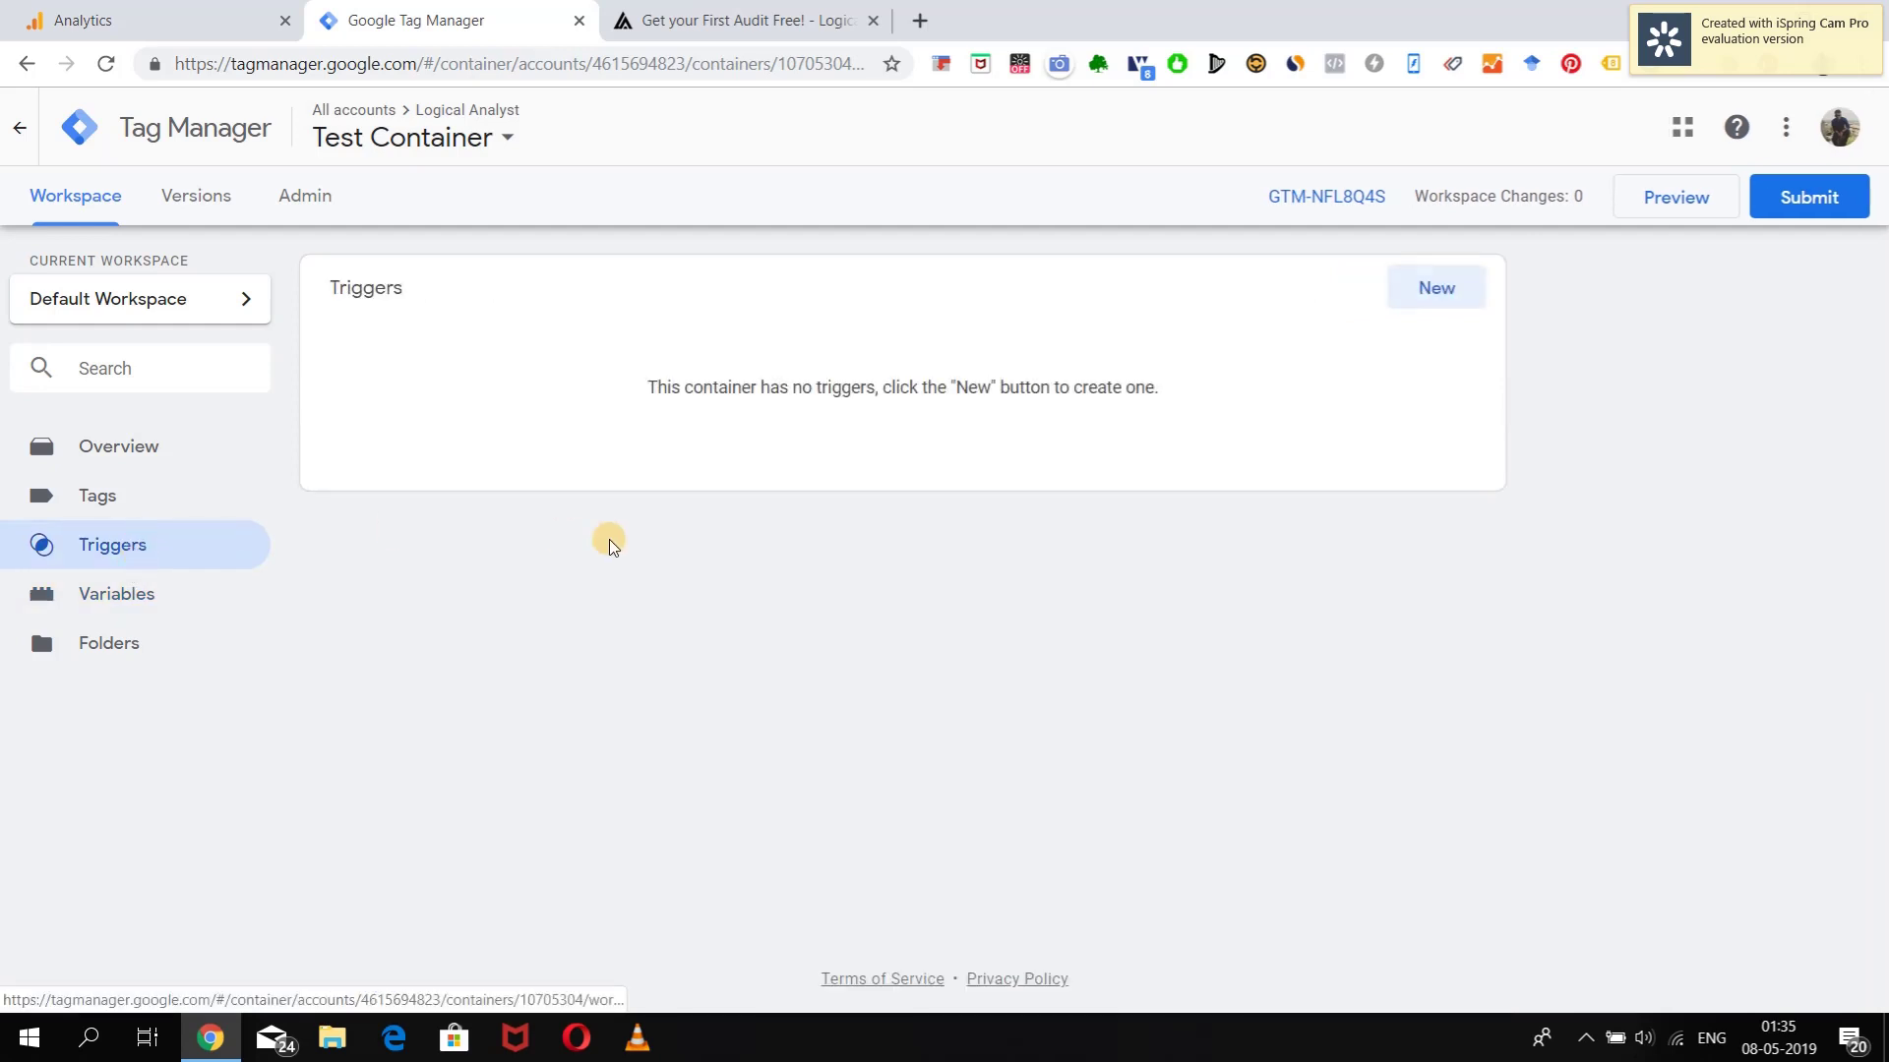
Create and save a Form Submission trigger named ContactUs_FormSubmission that fires on All Forms
left_click(1426, 303)
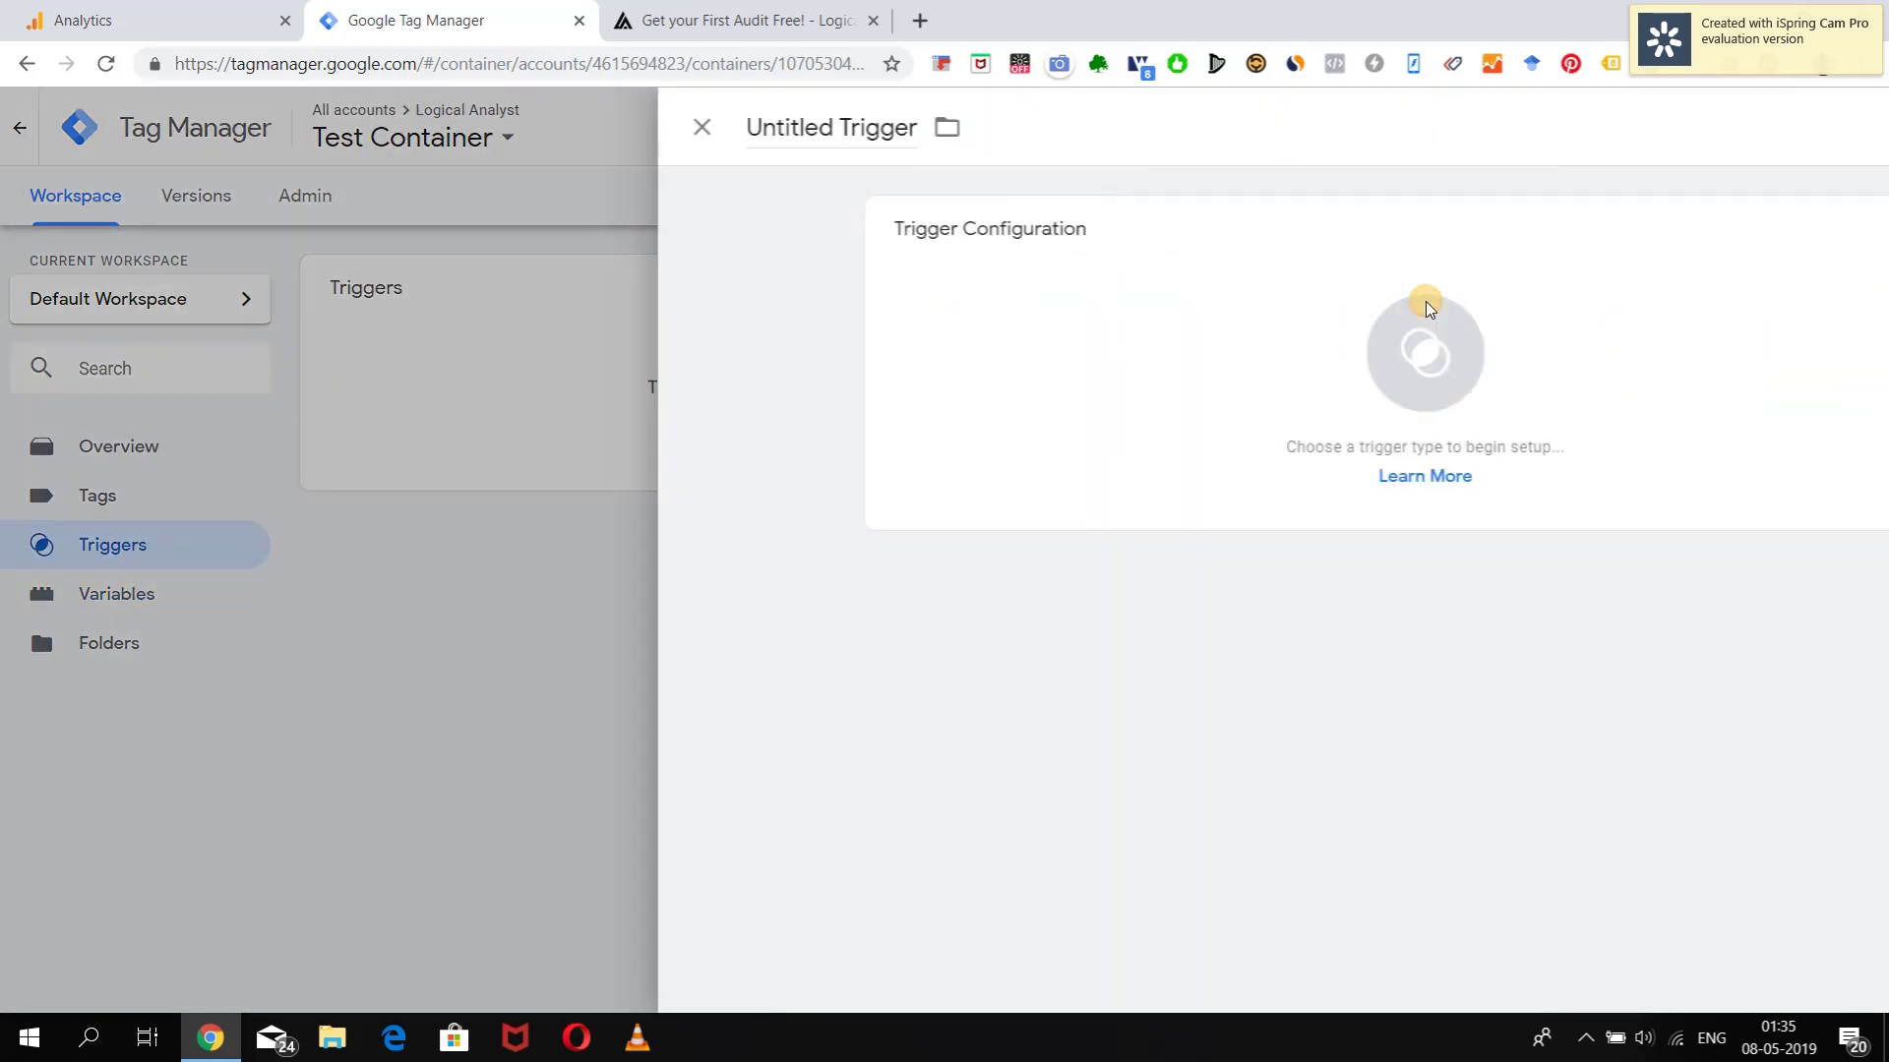
left_click(548, 128)
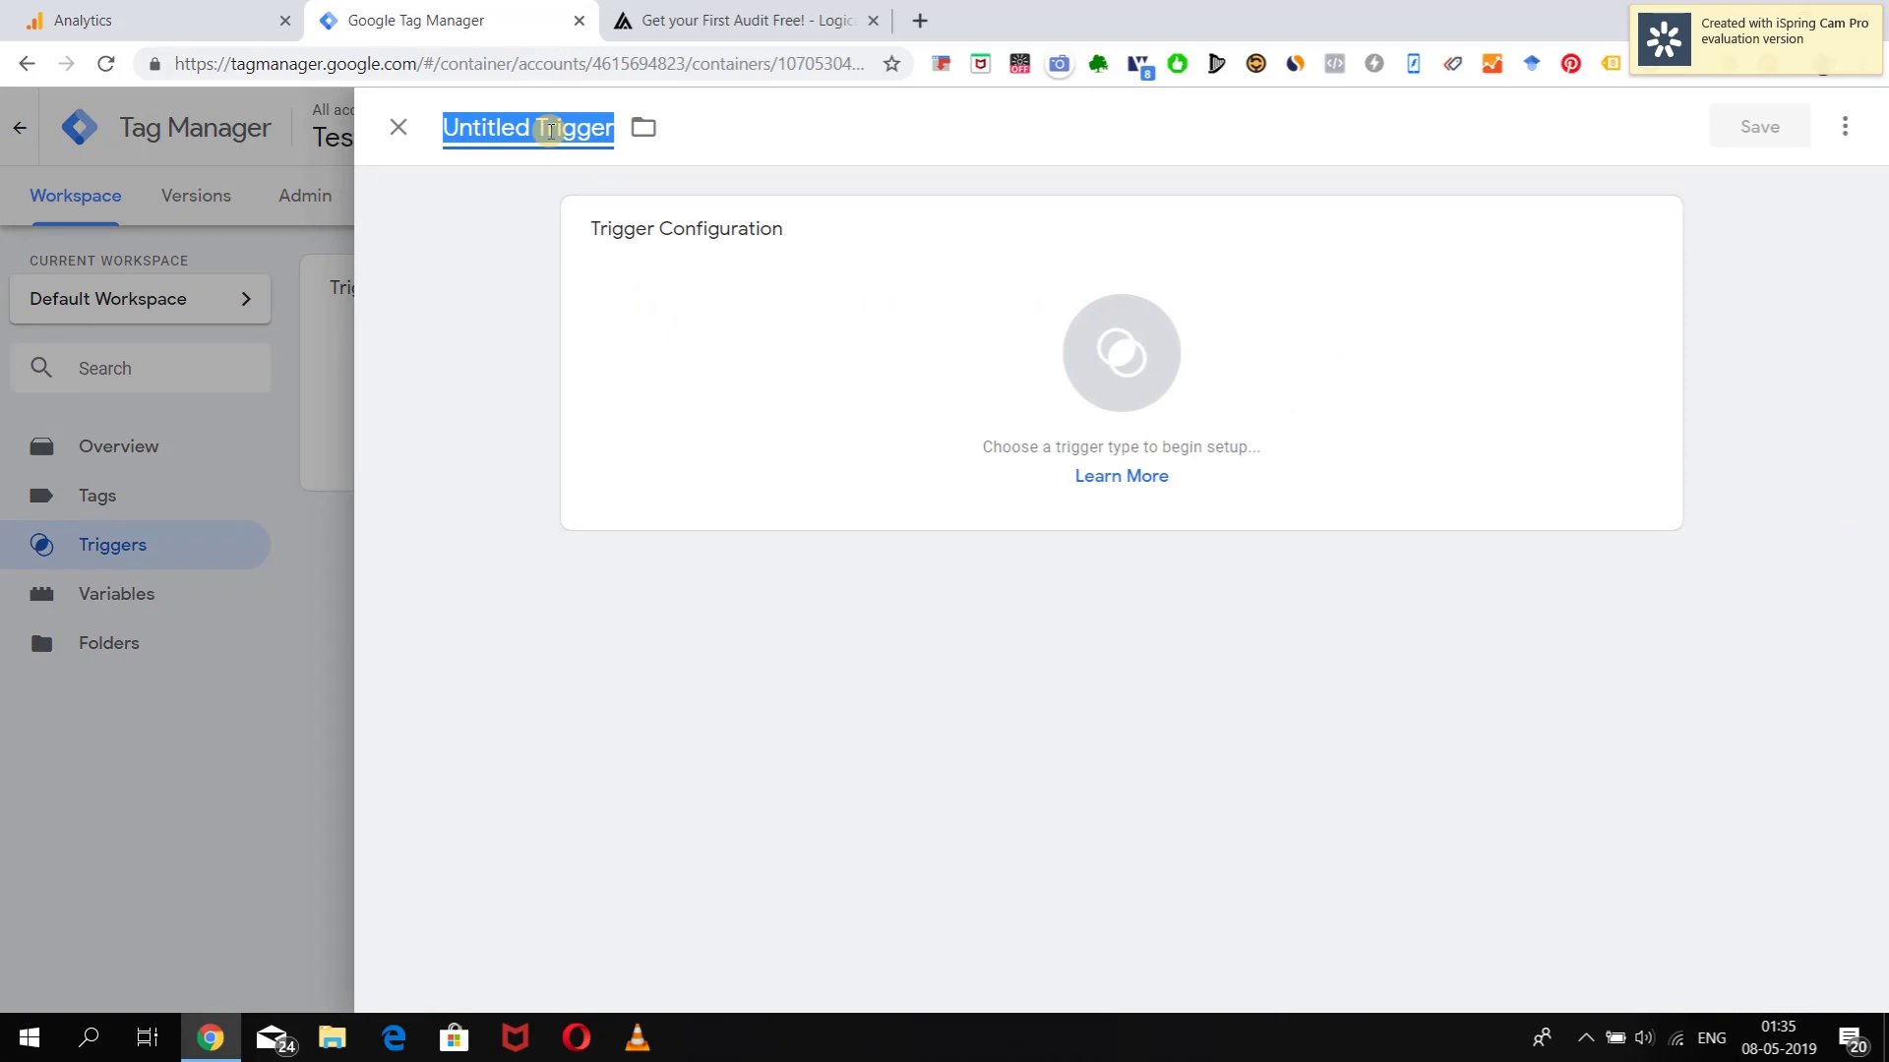
type("Conta")
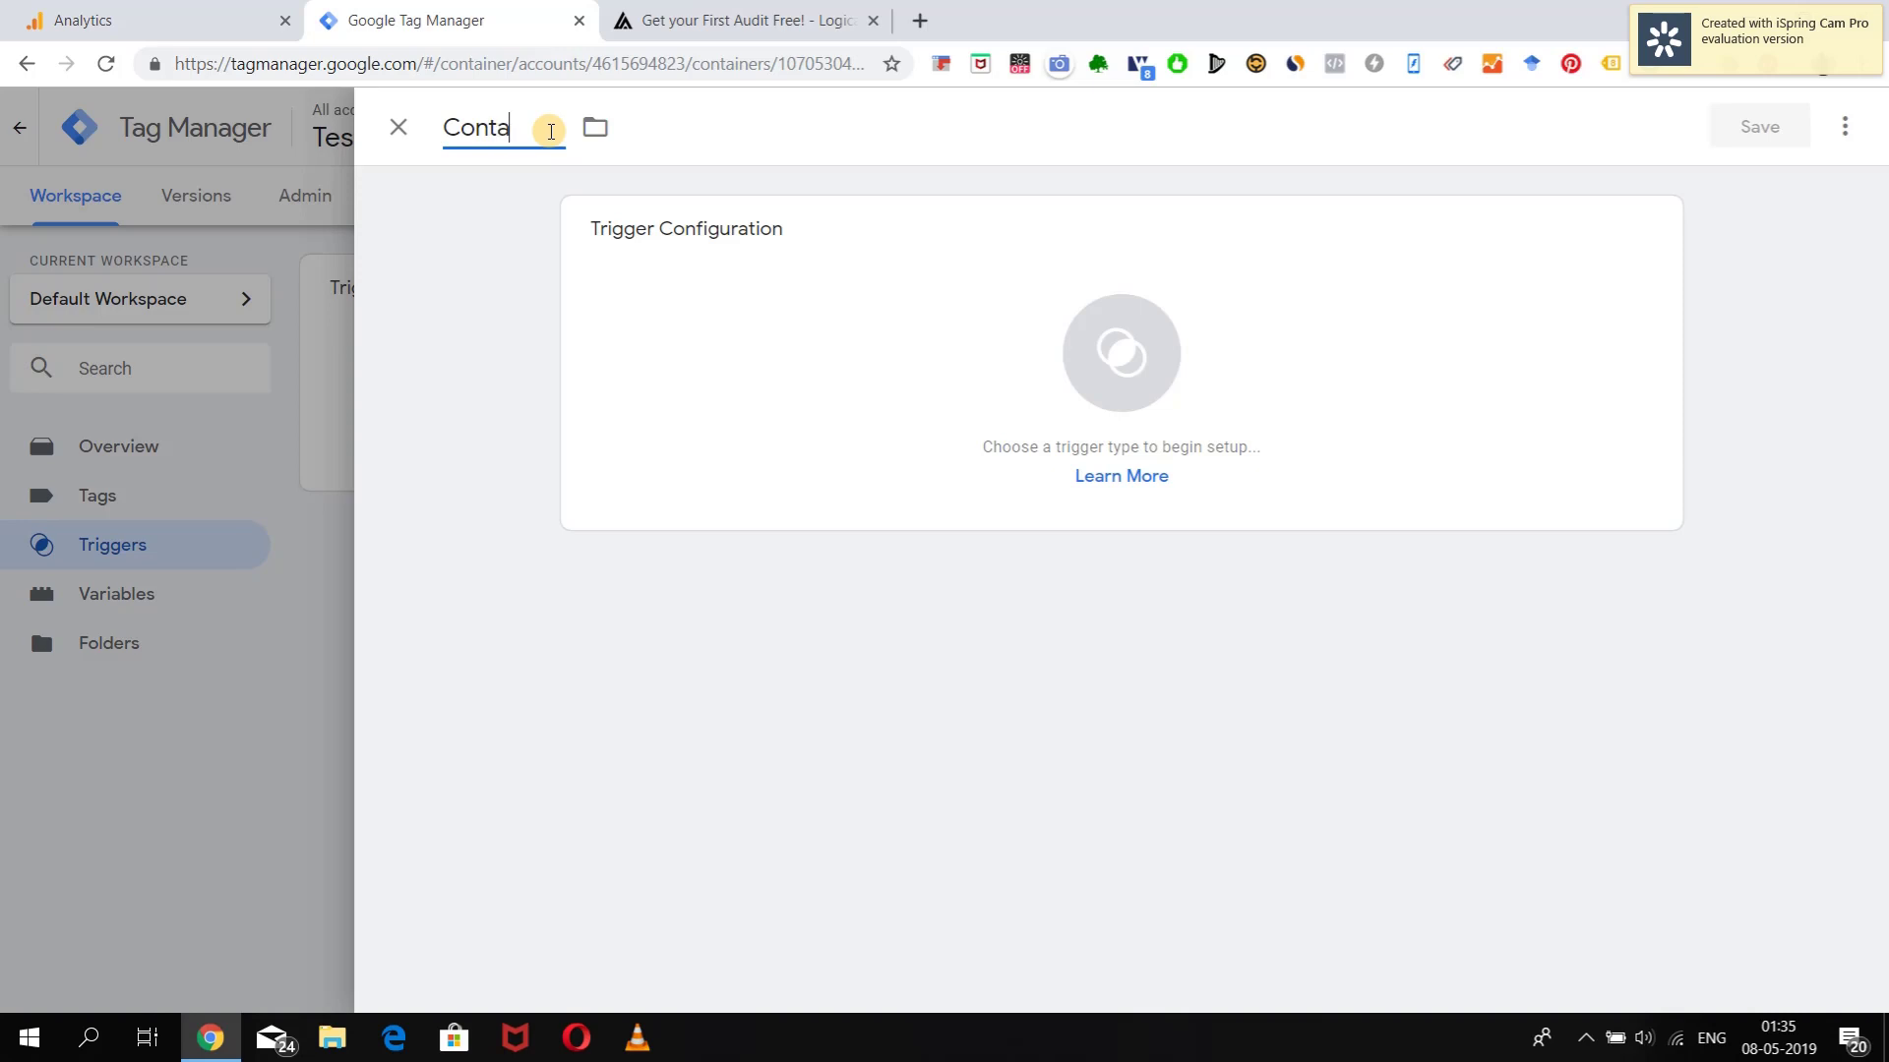
type("ctUs_FormSubmission")
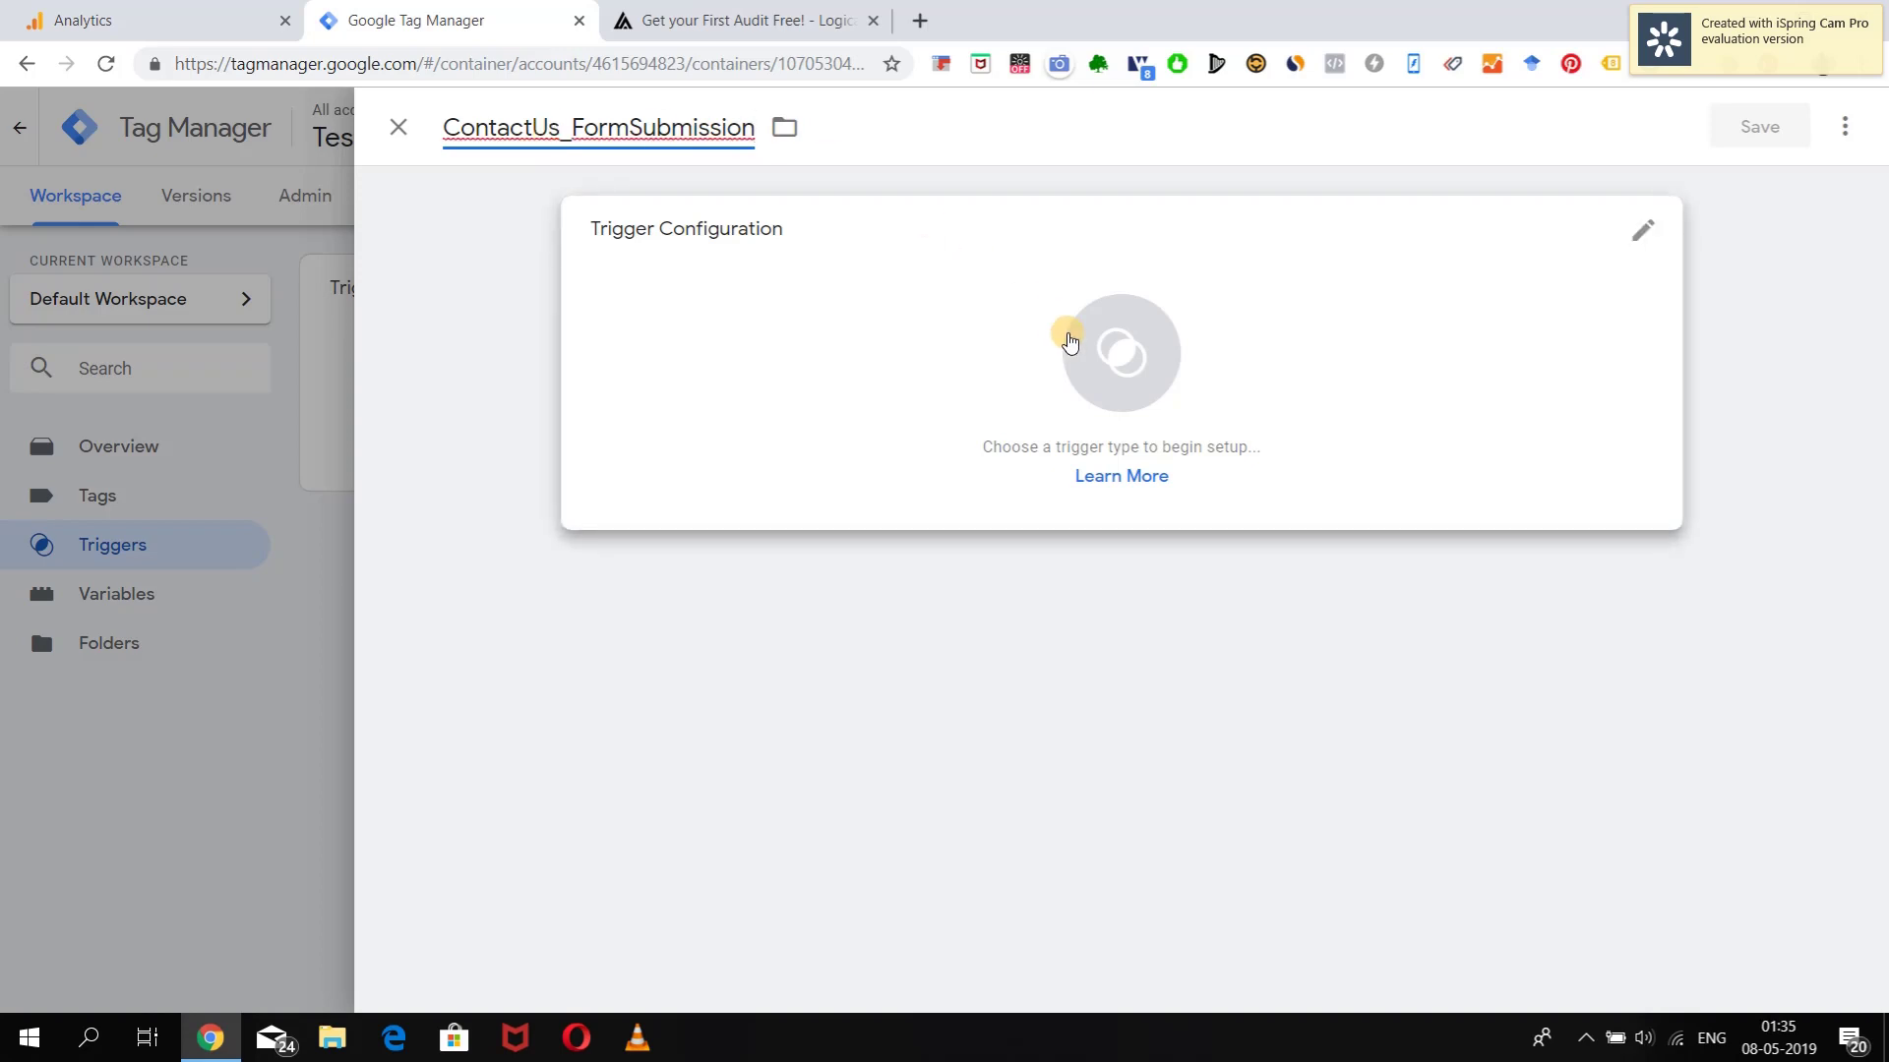
left_click(1091, 352)
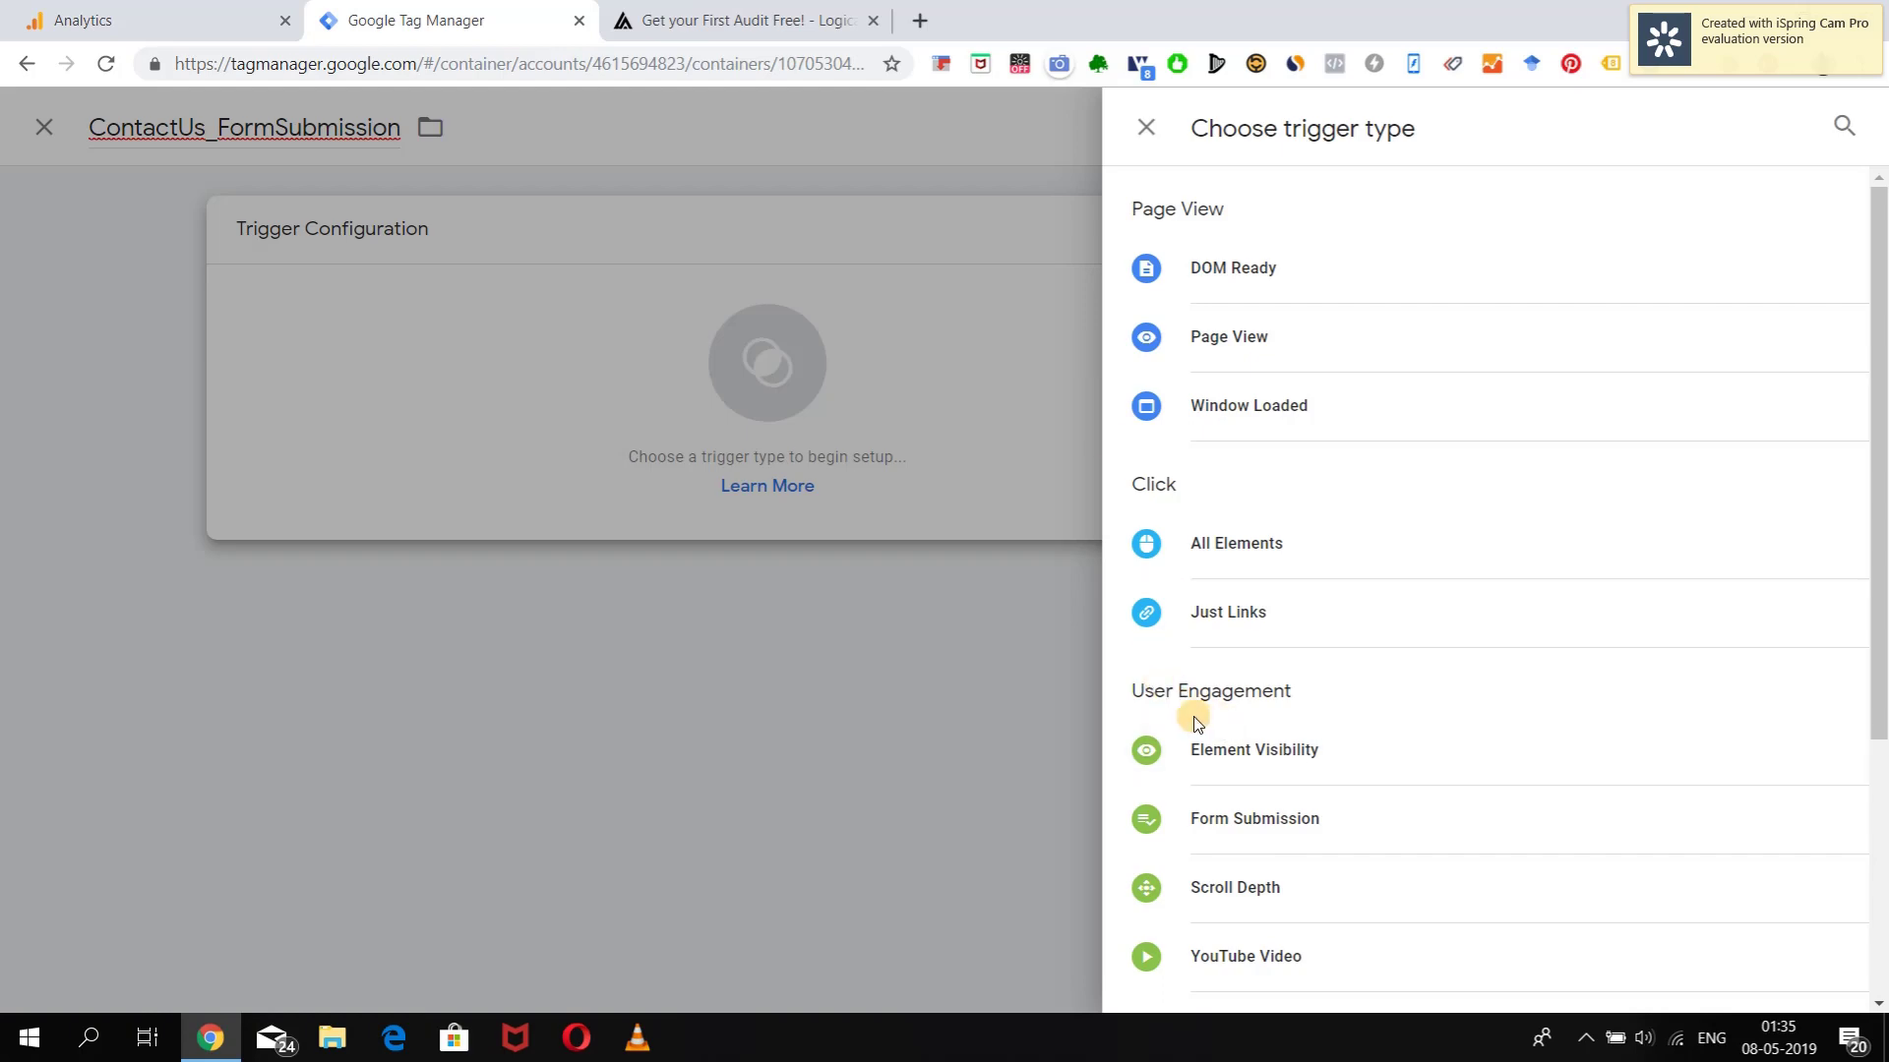
left_click(1243, 826)
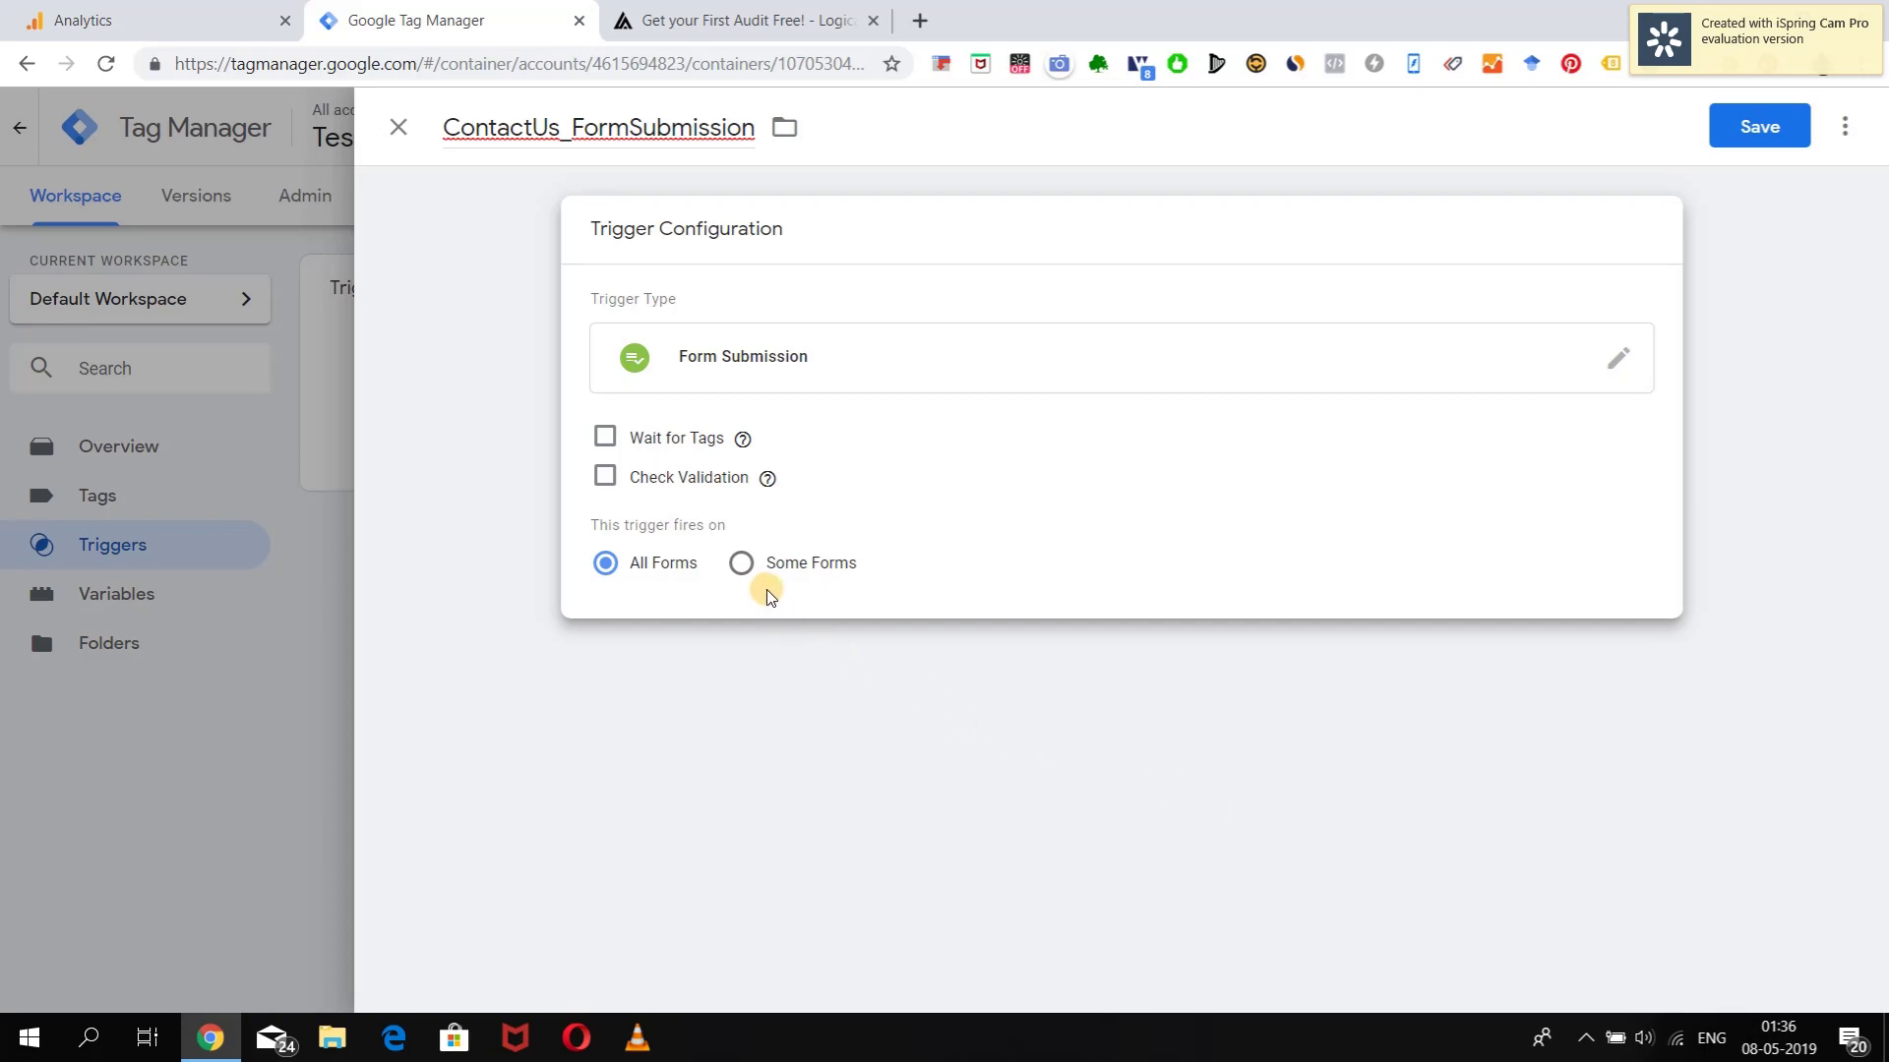
left_click(742, 565)
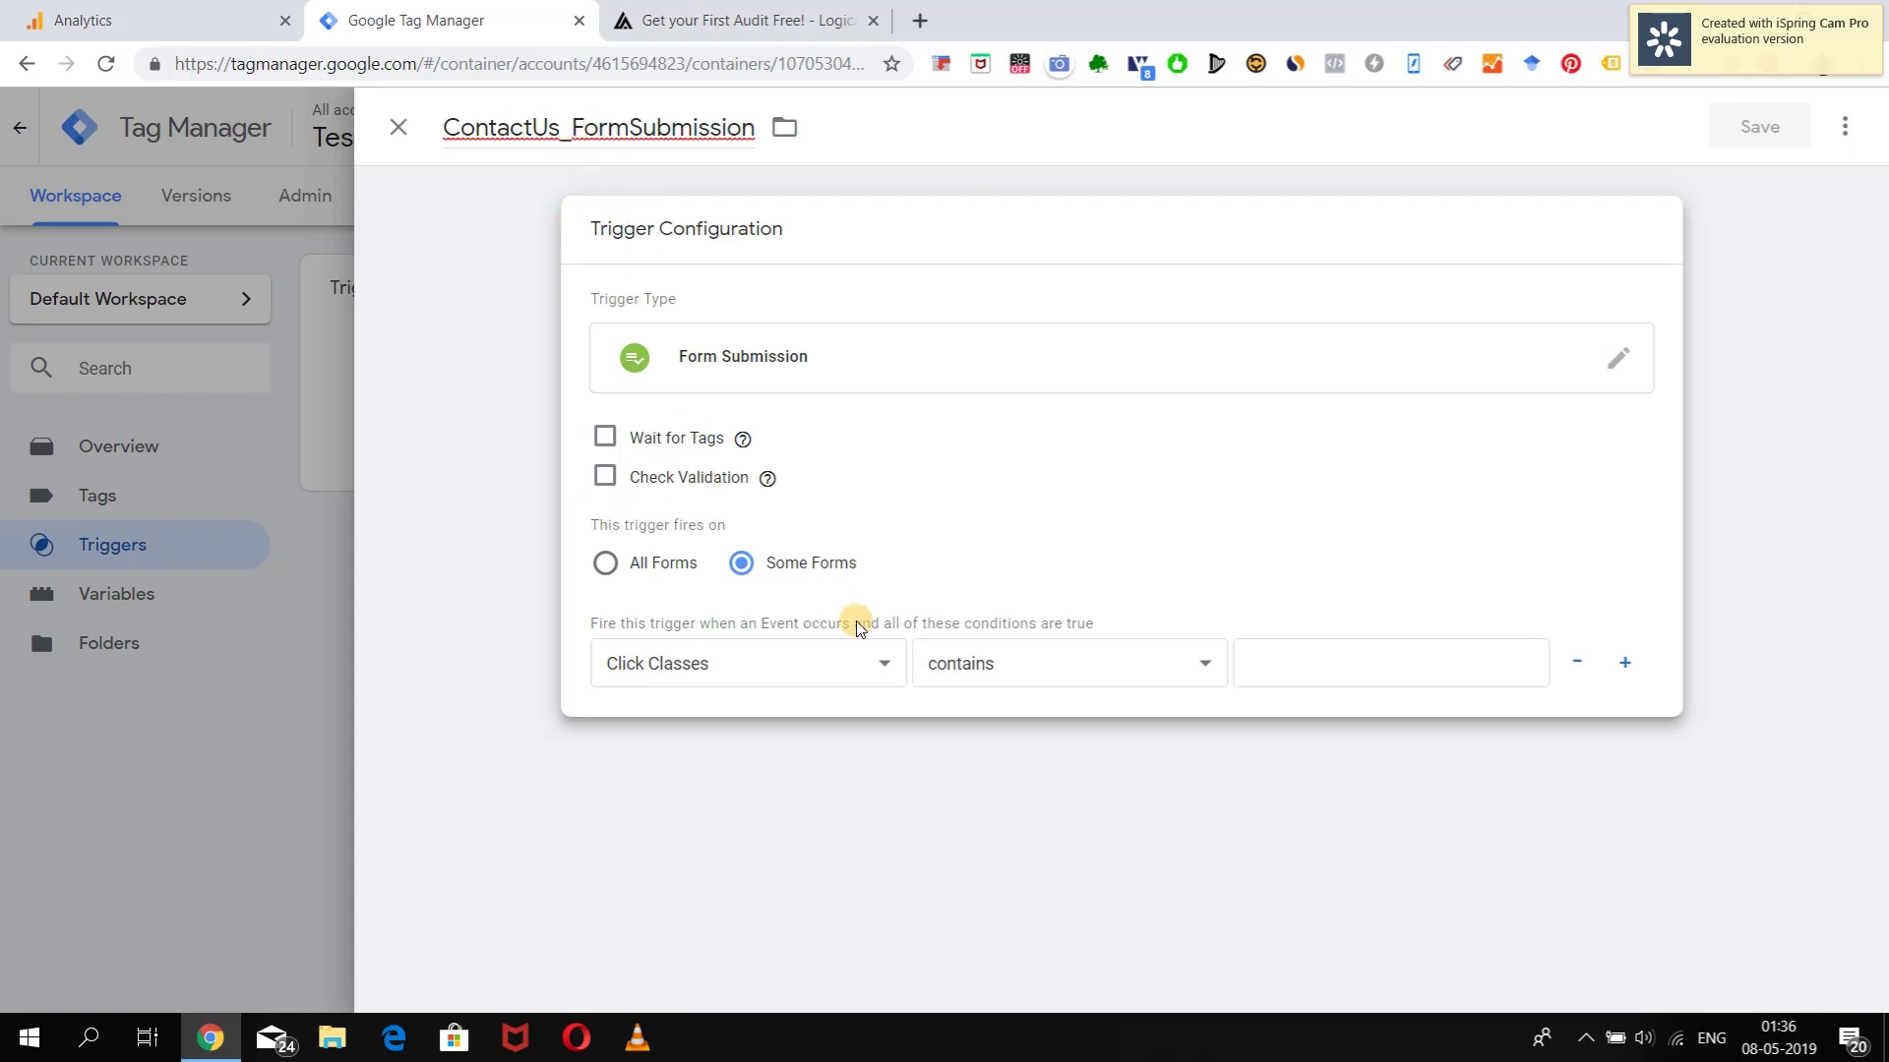
left_click(610, 566)
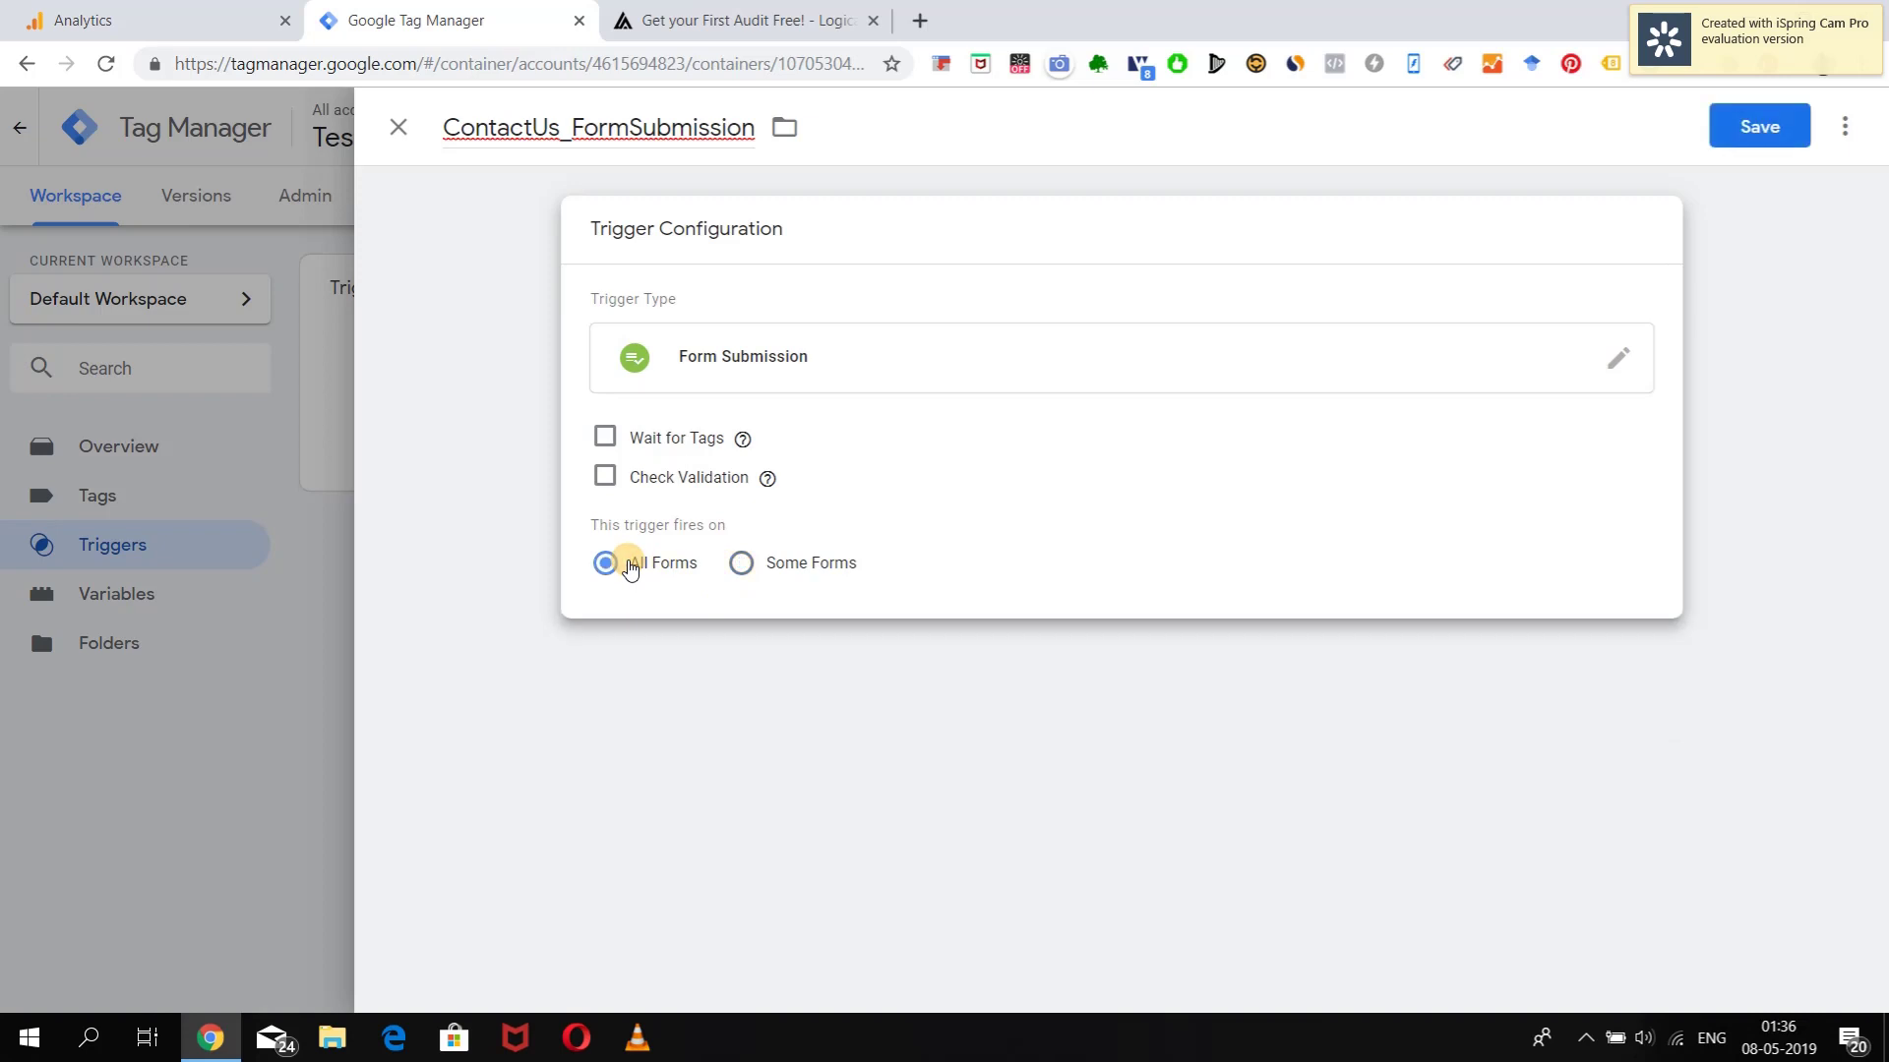
left_click(1761, 130)
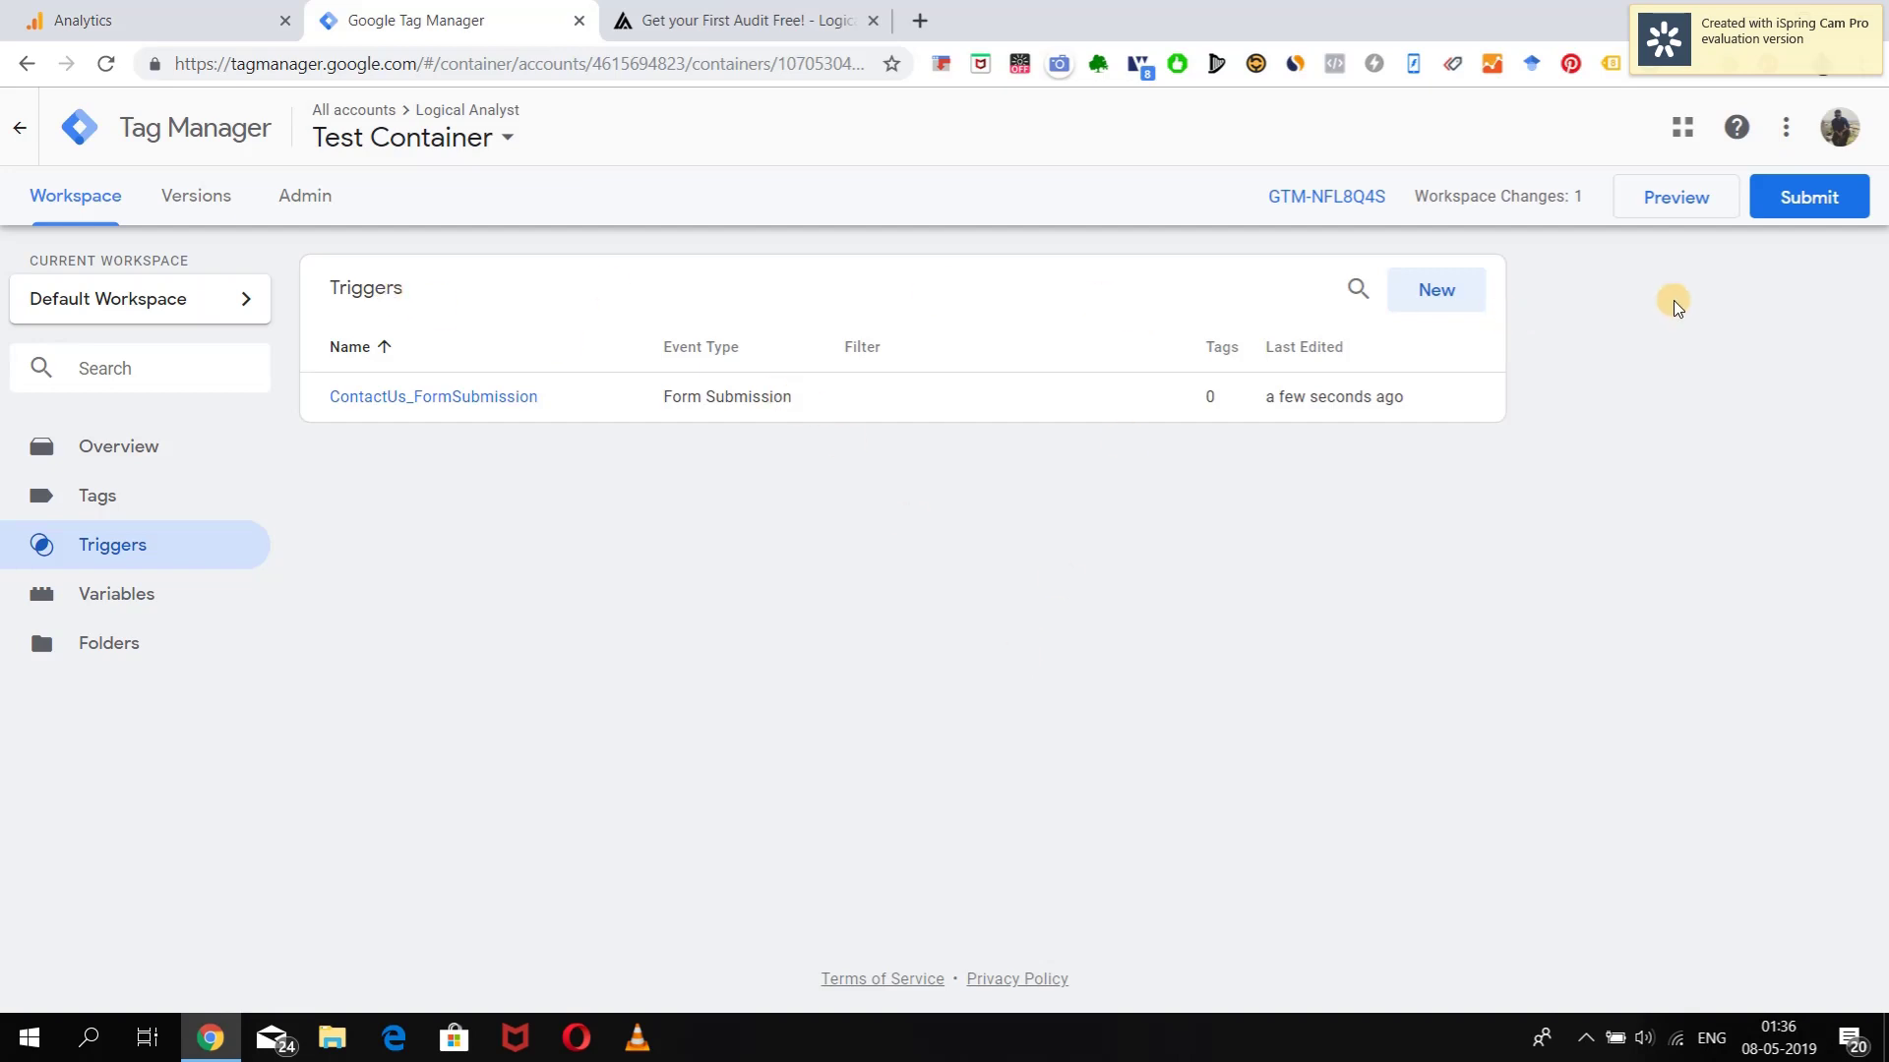
Start Tag Manager preview mode and reload the site's audit form page to connect it
left_click(1679, 198)
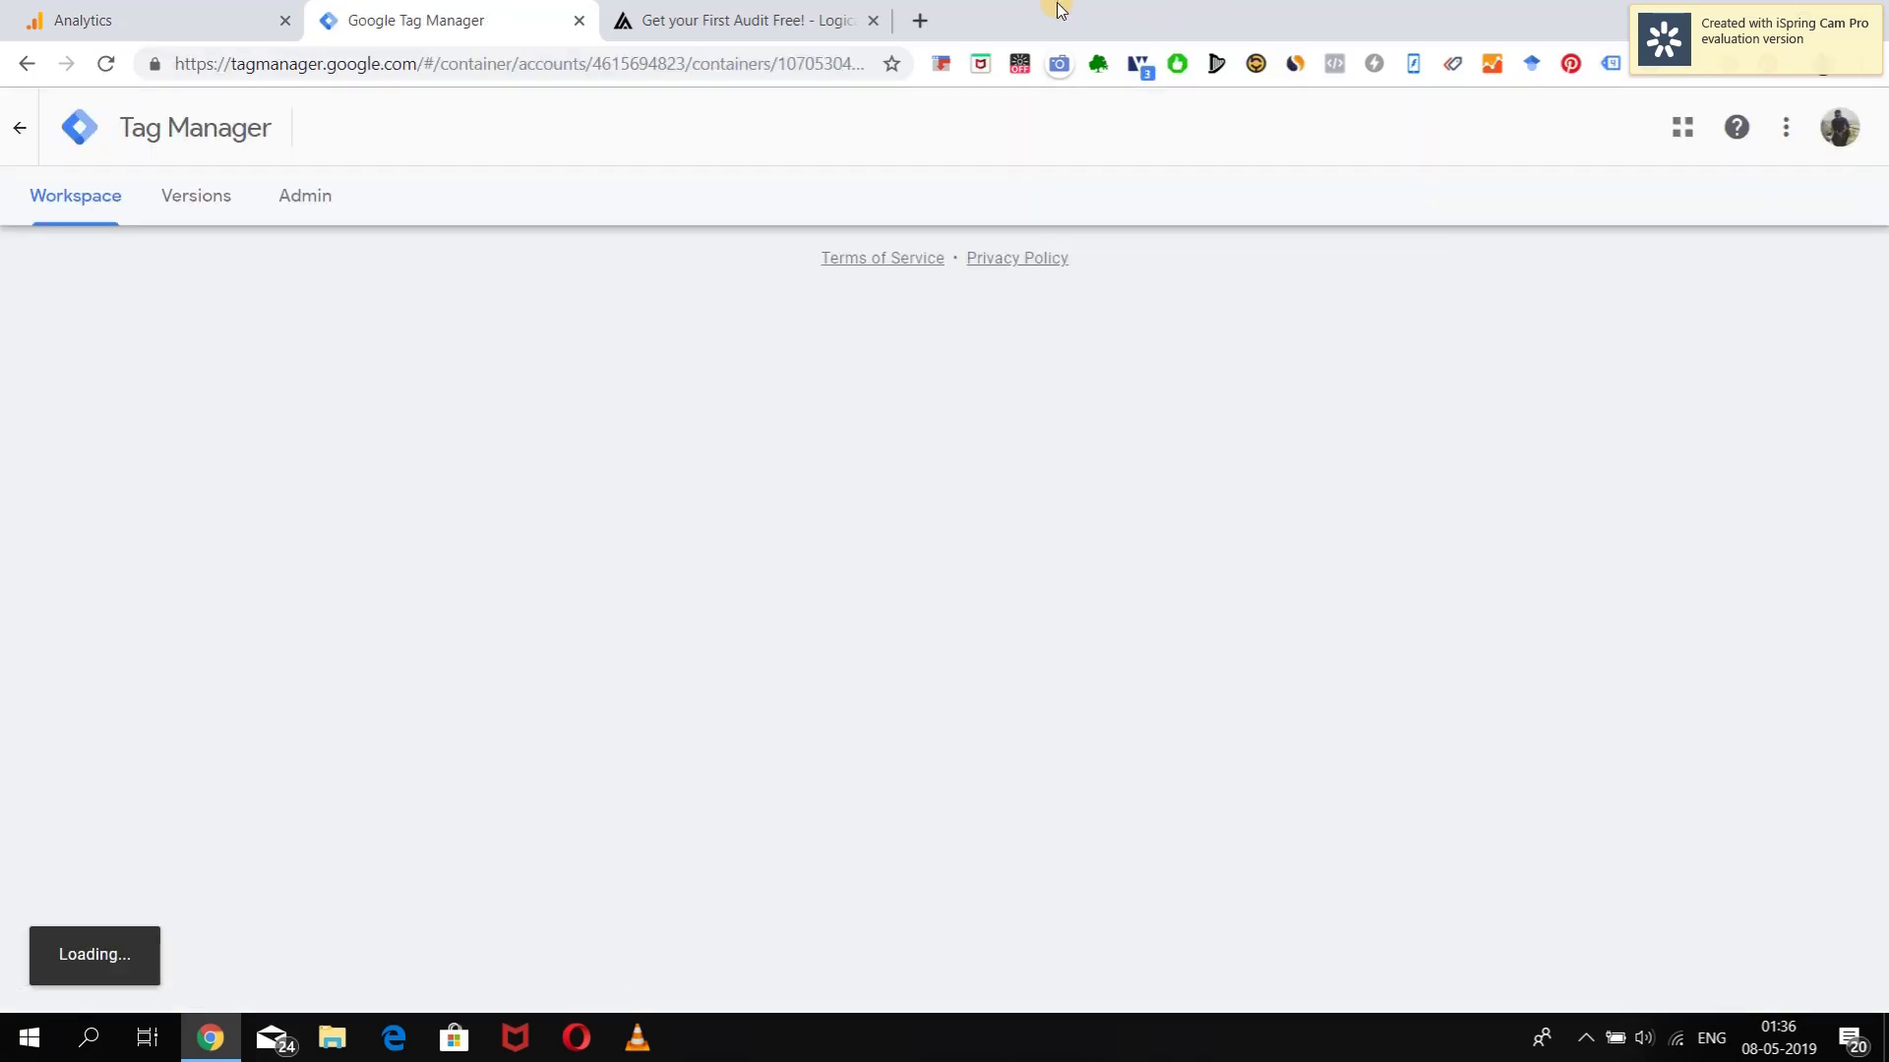
left_click(737, 13)
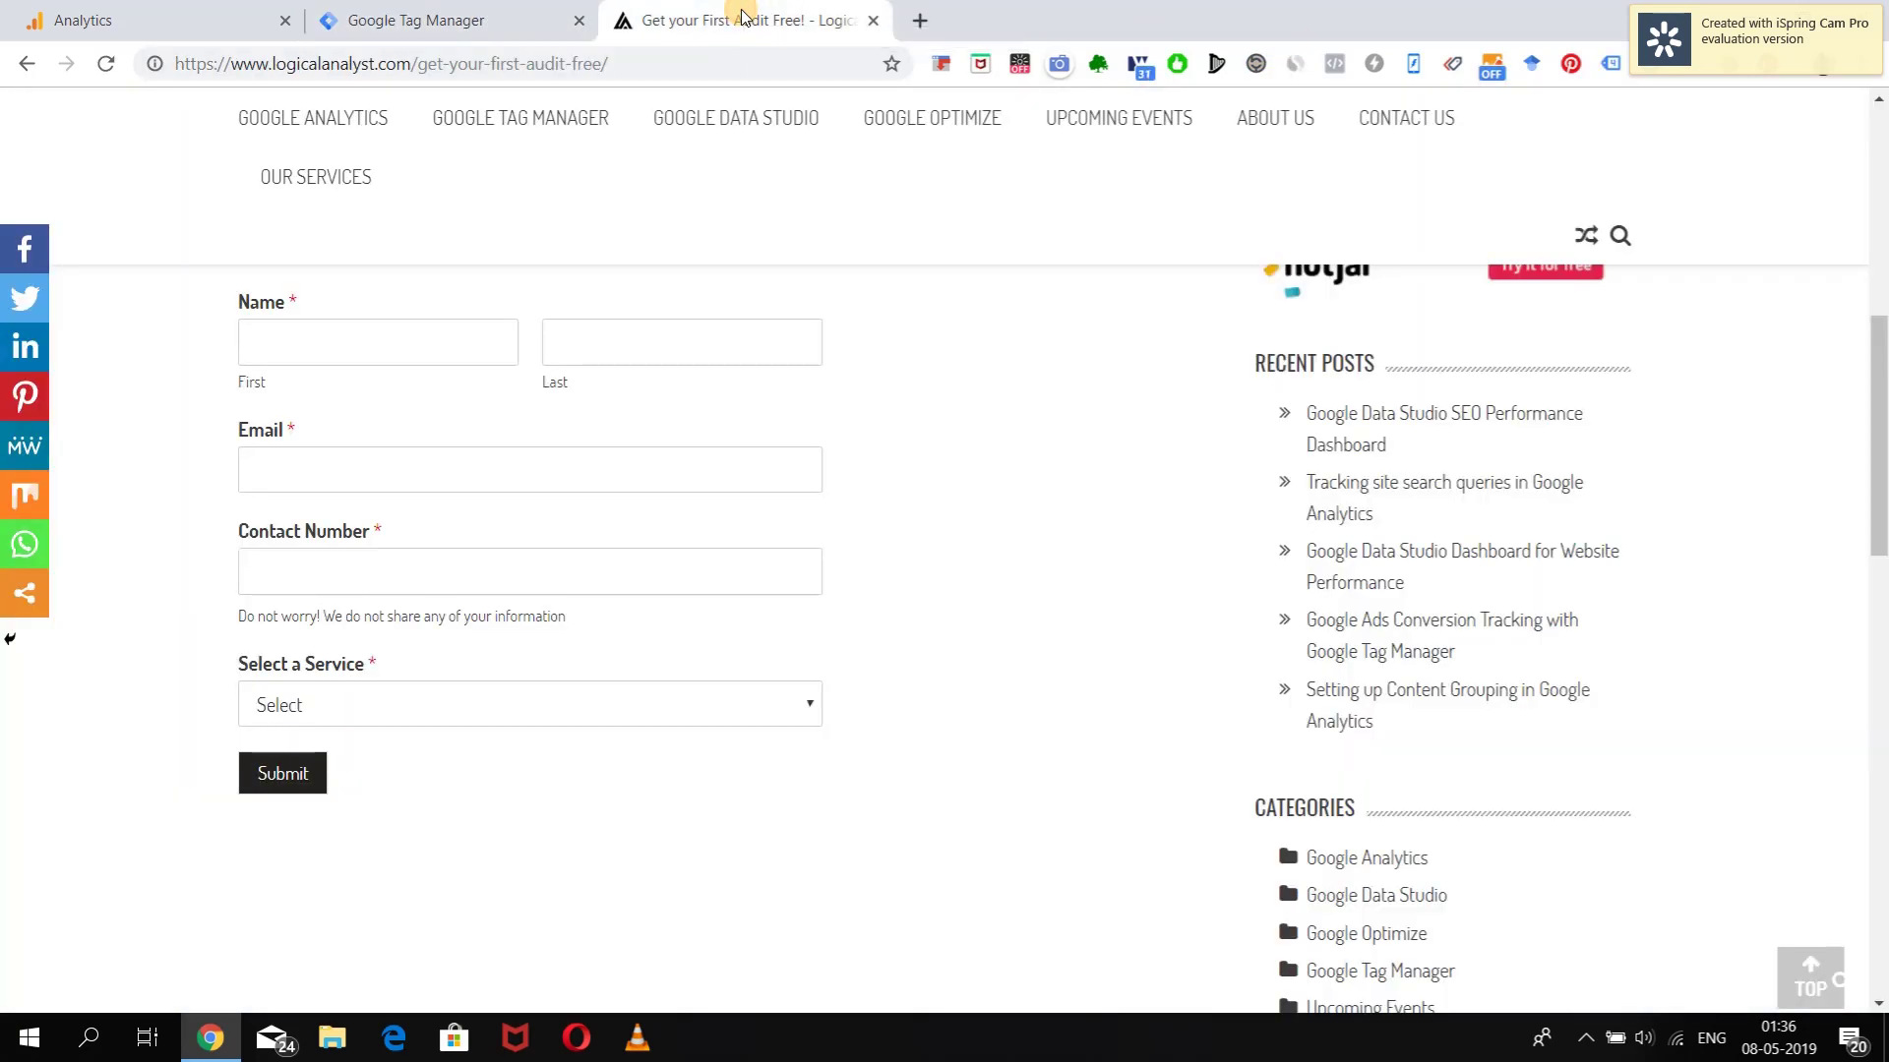
left_click(114, 63)
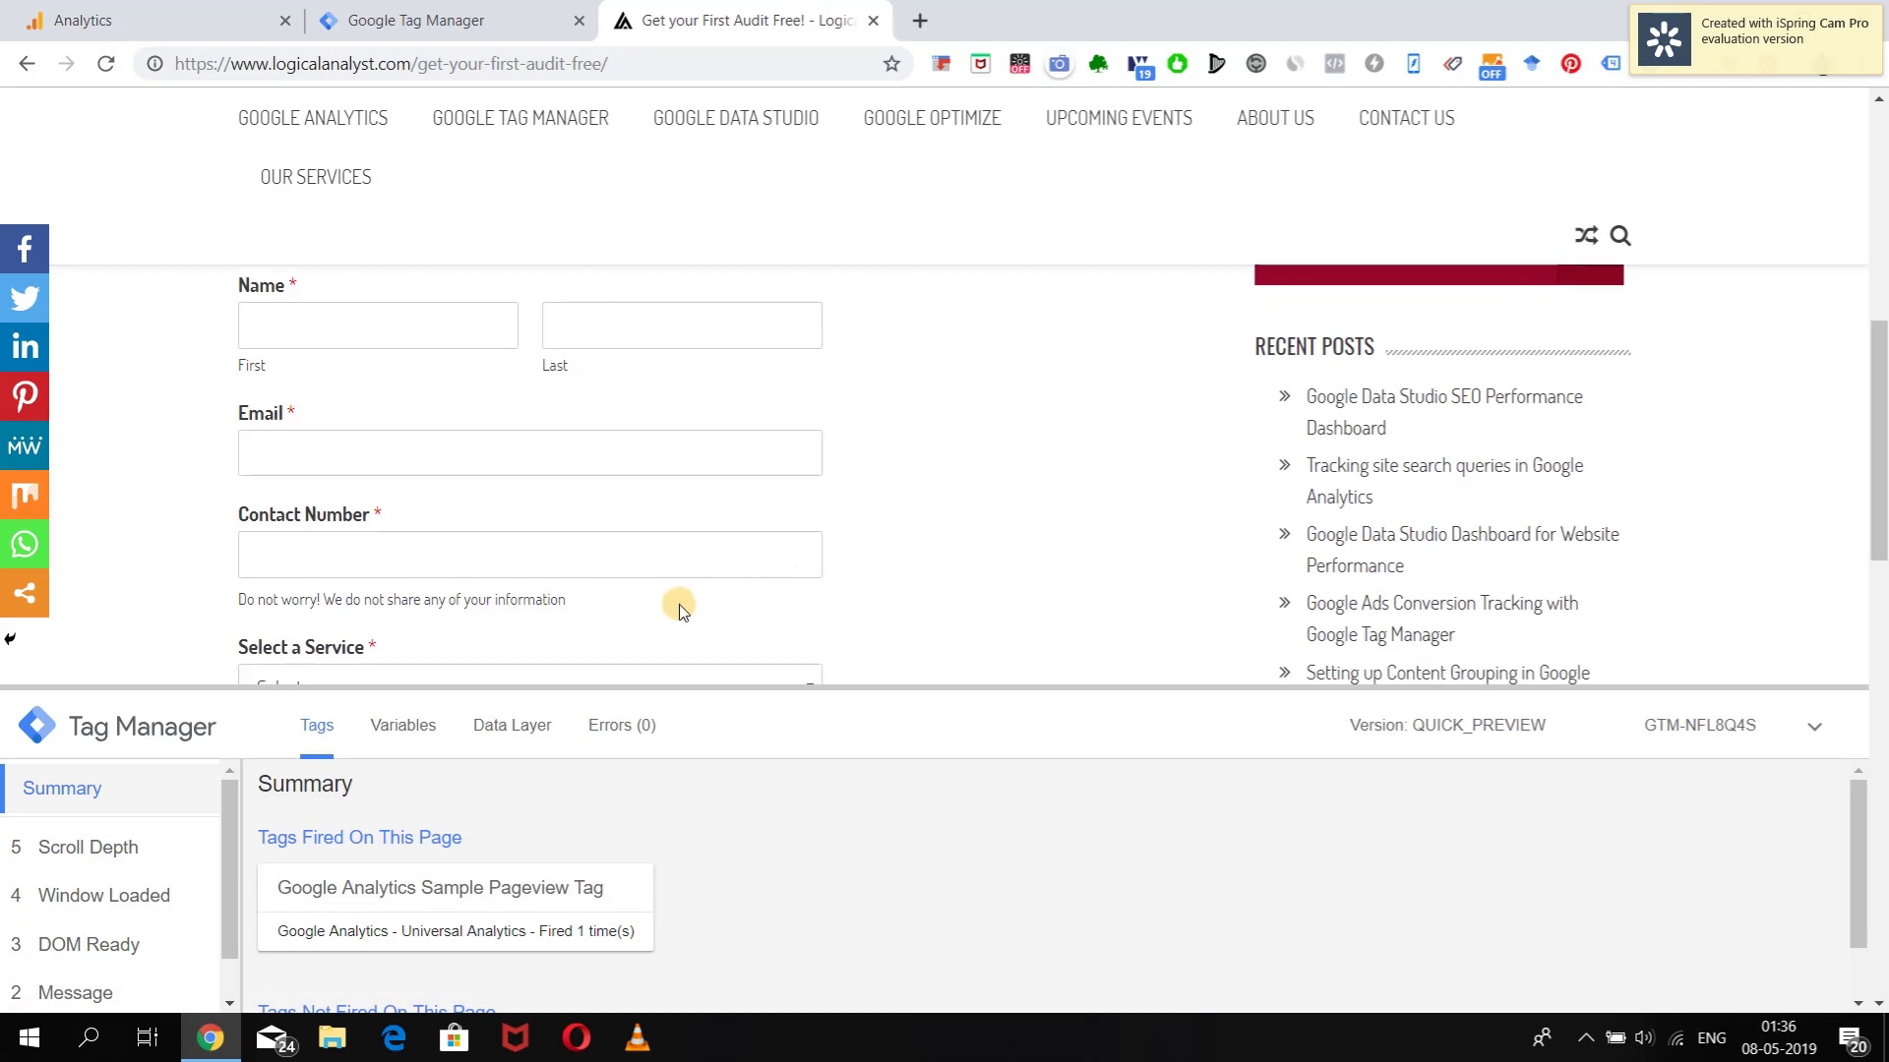
Fill first and last name with 'test' and accept the suggested test email
left_click(440, 341)
type("test")
key("Tab")
type("test")
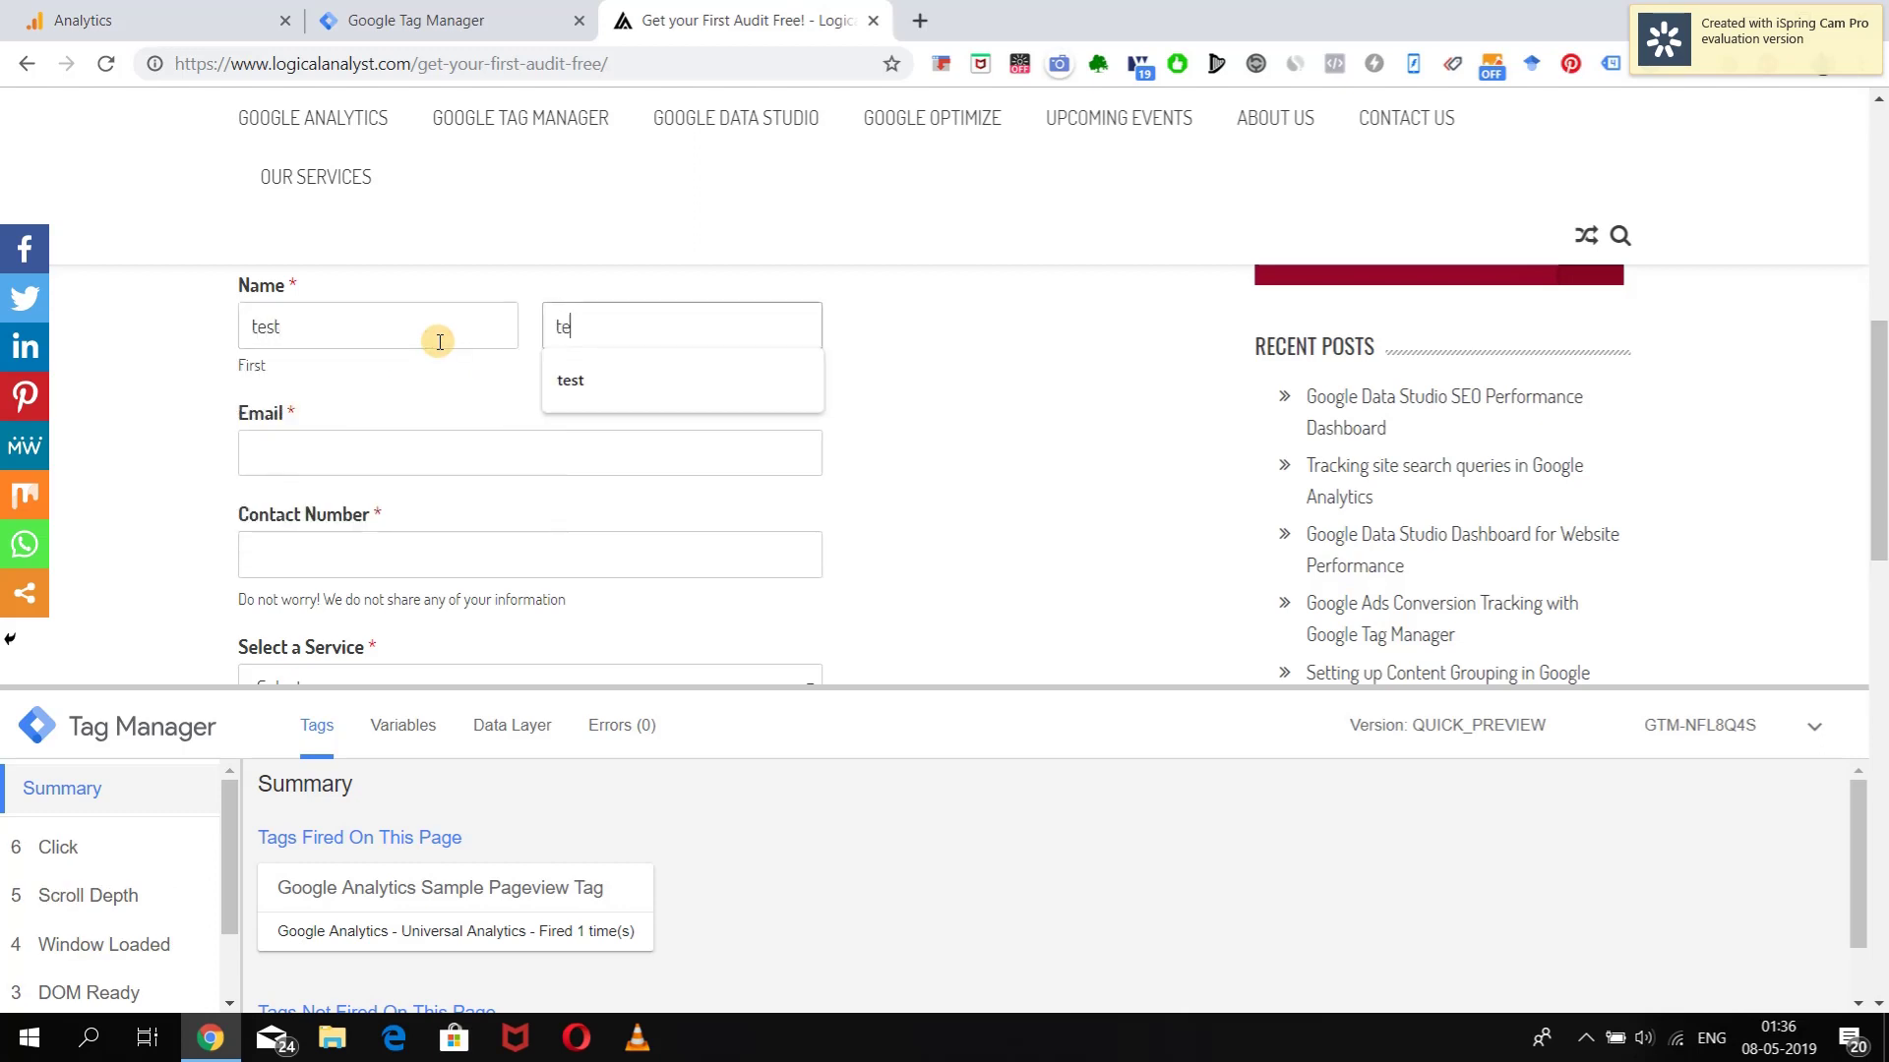
key("Tab")
type("test@test")
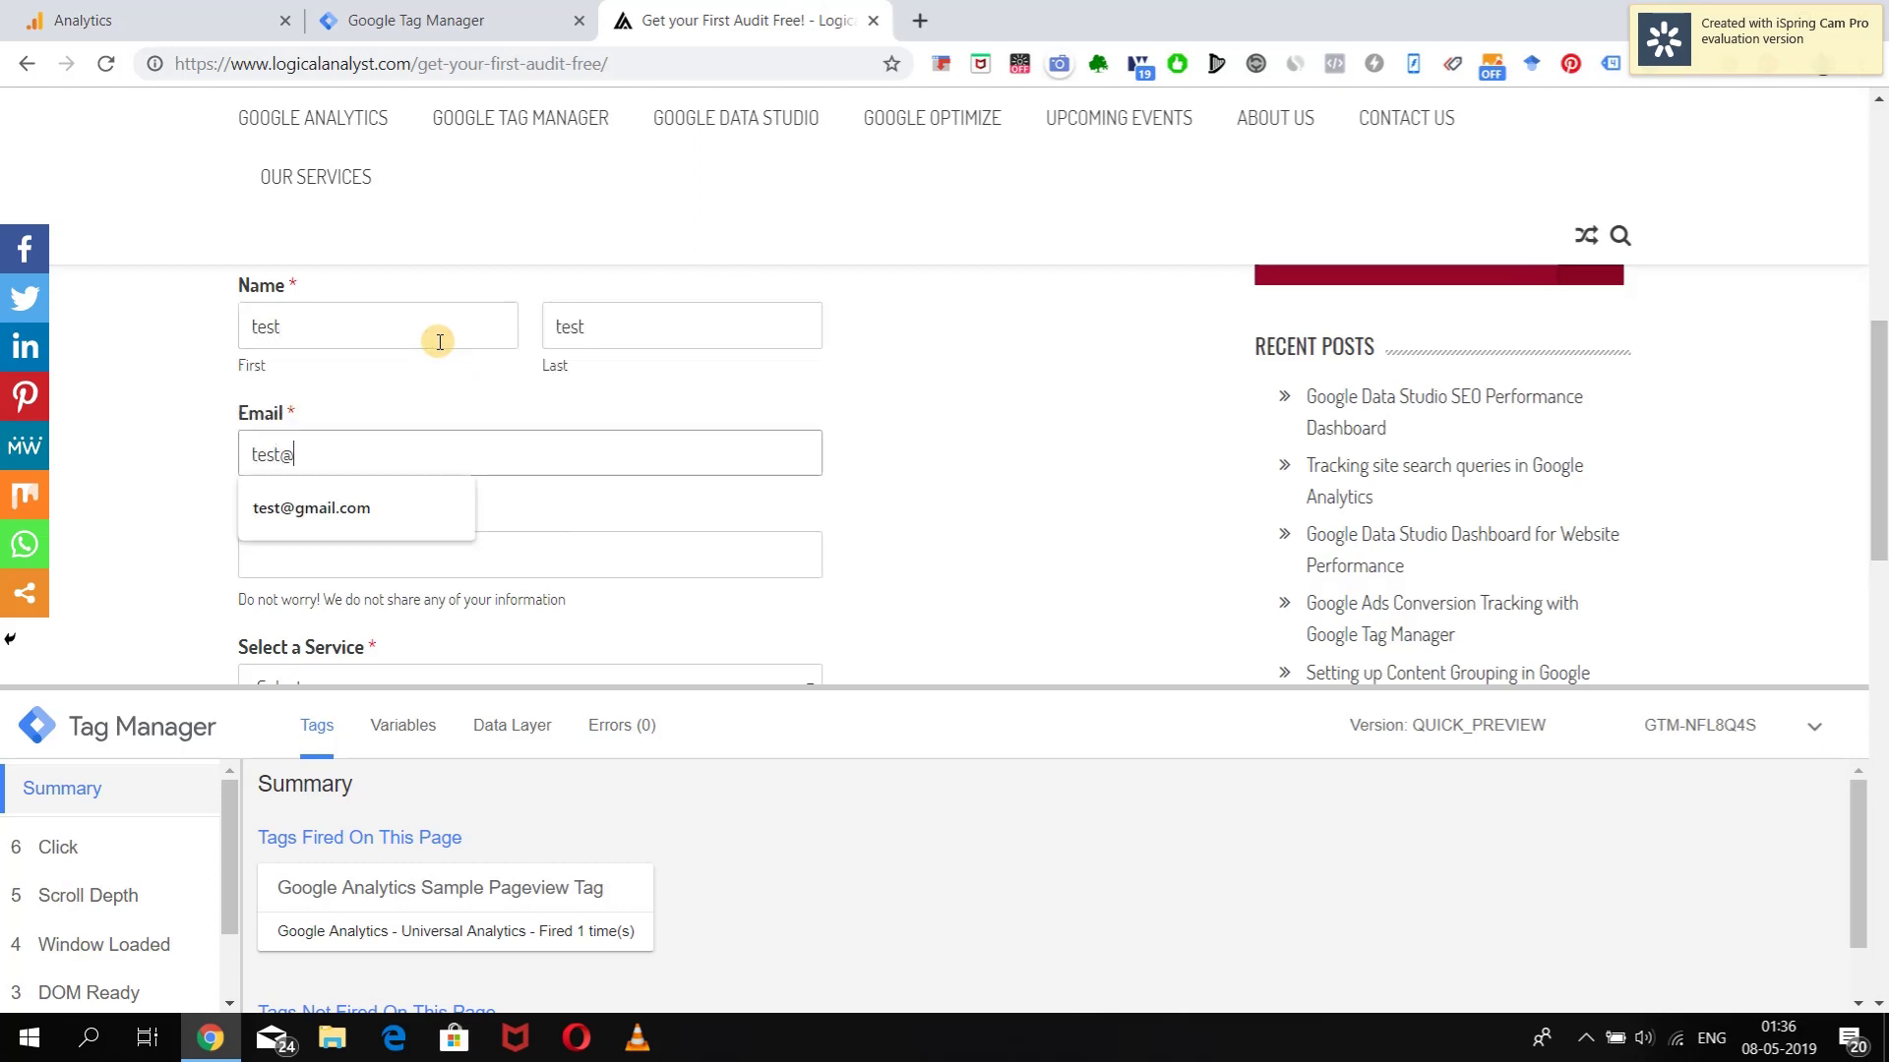
key("BackSpace")
key("BackSpace")
key("BackSpace")
key("BackSpace")
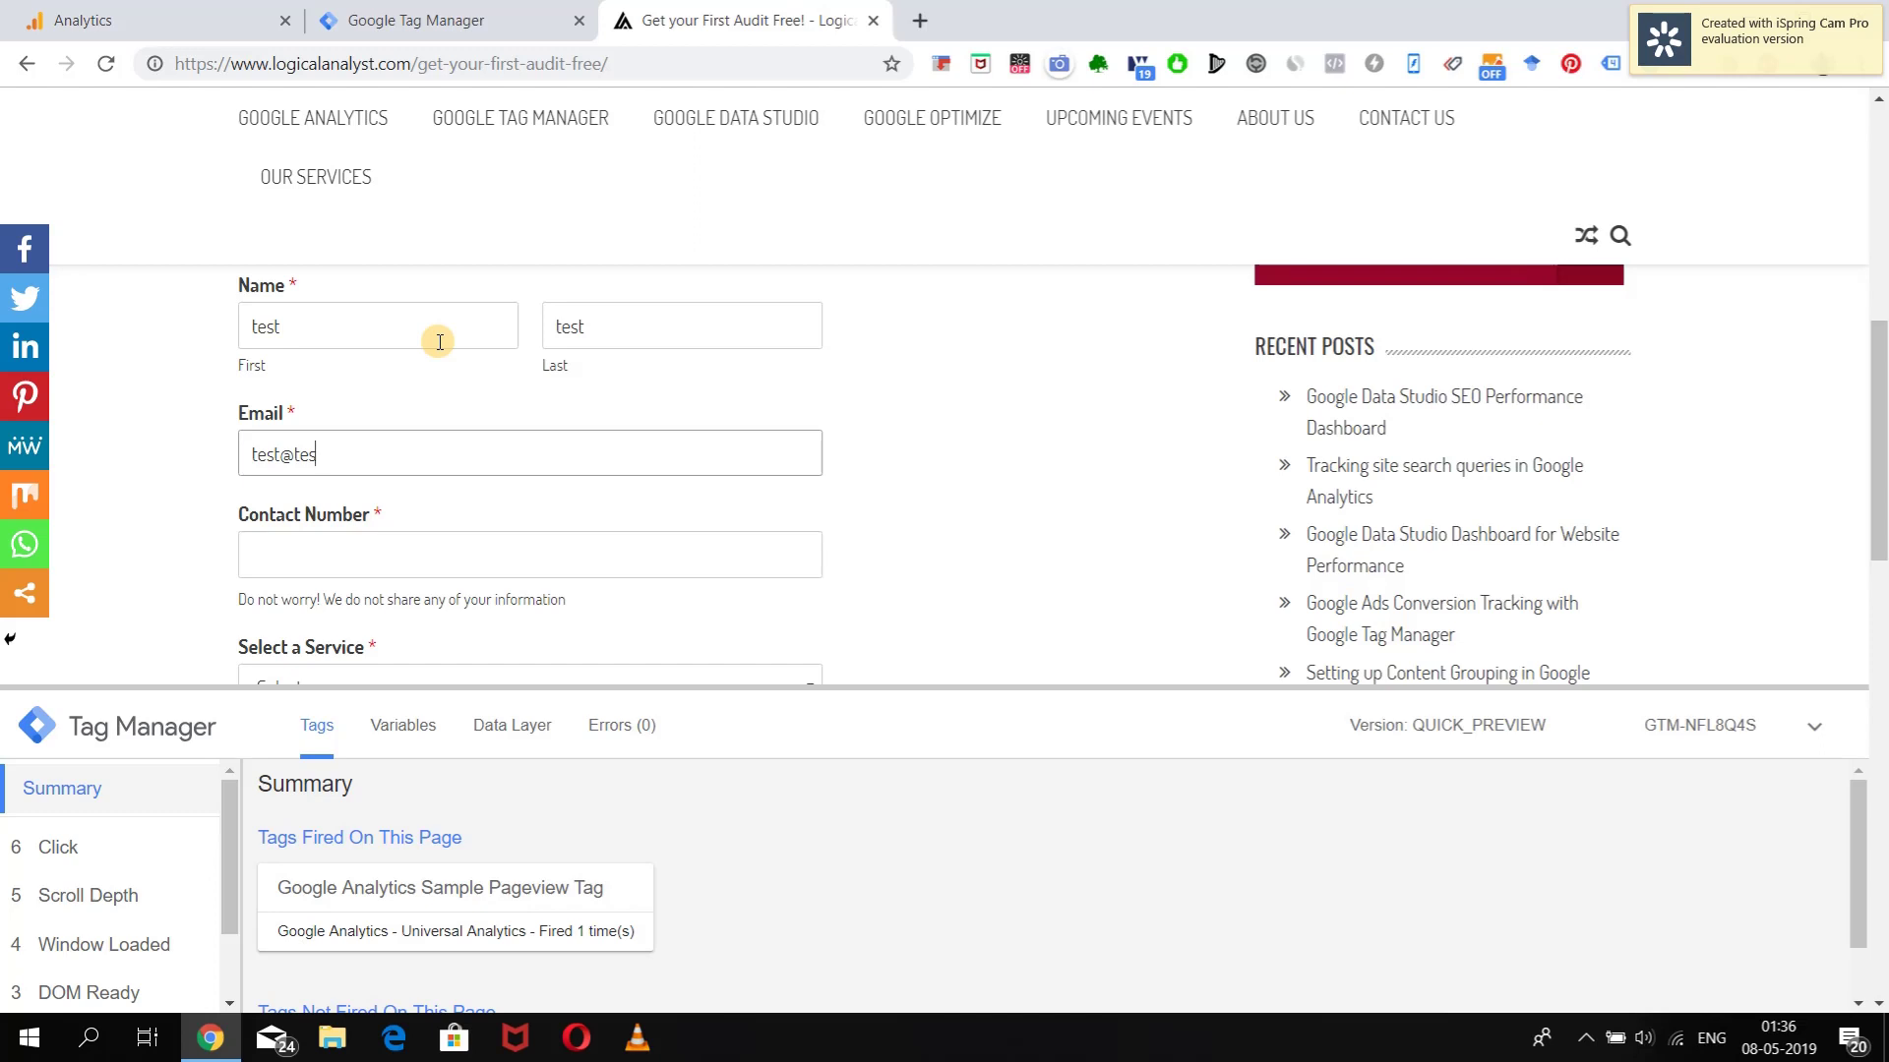
key("Down")
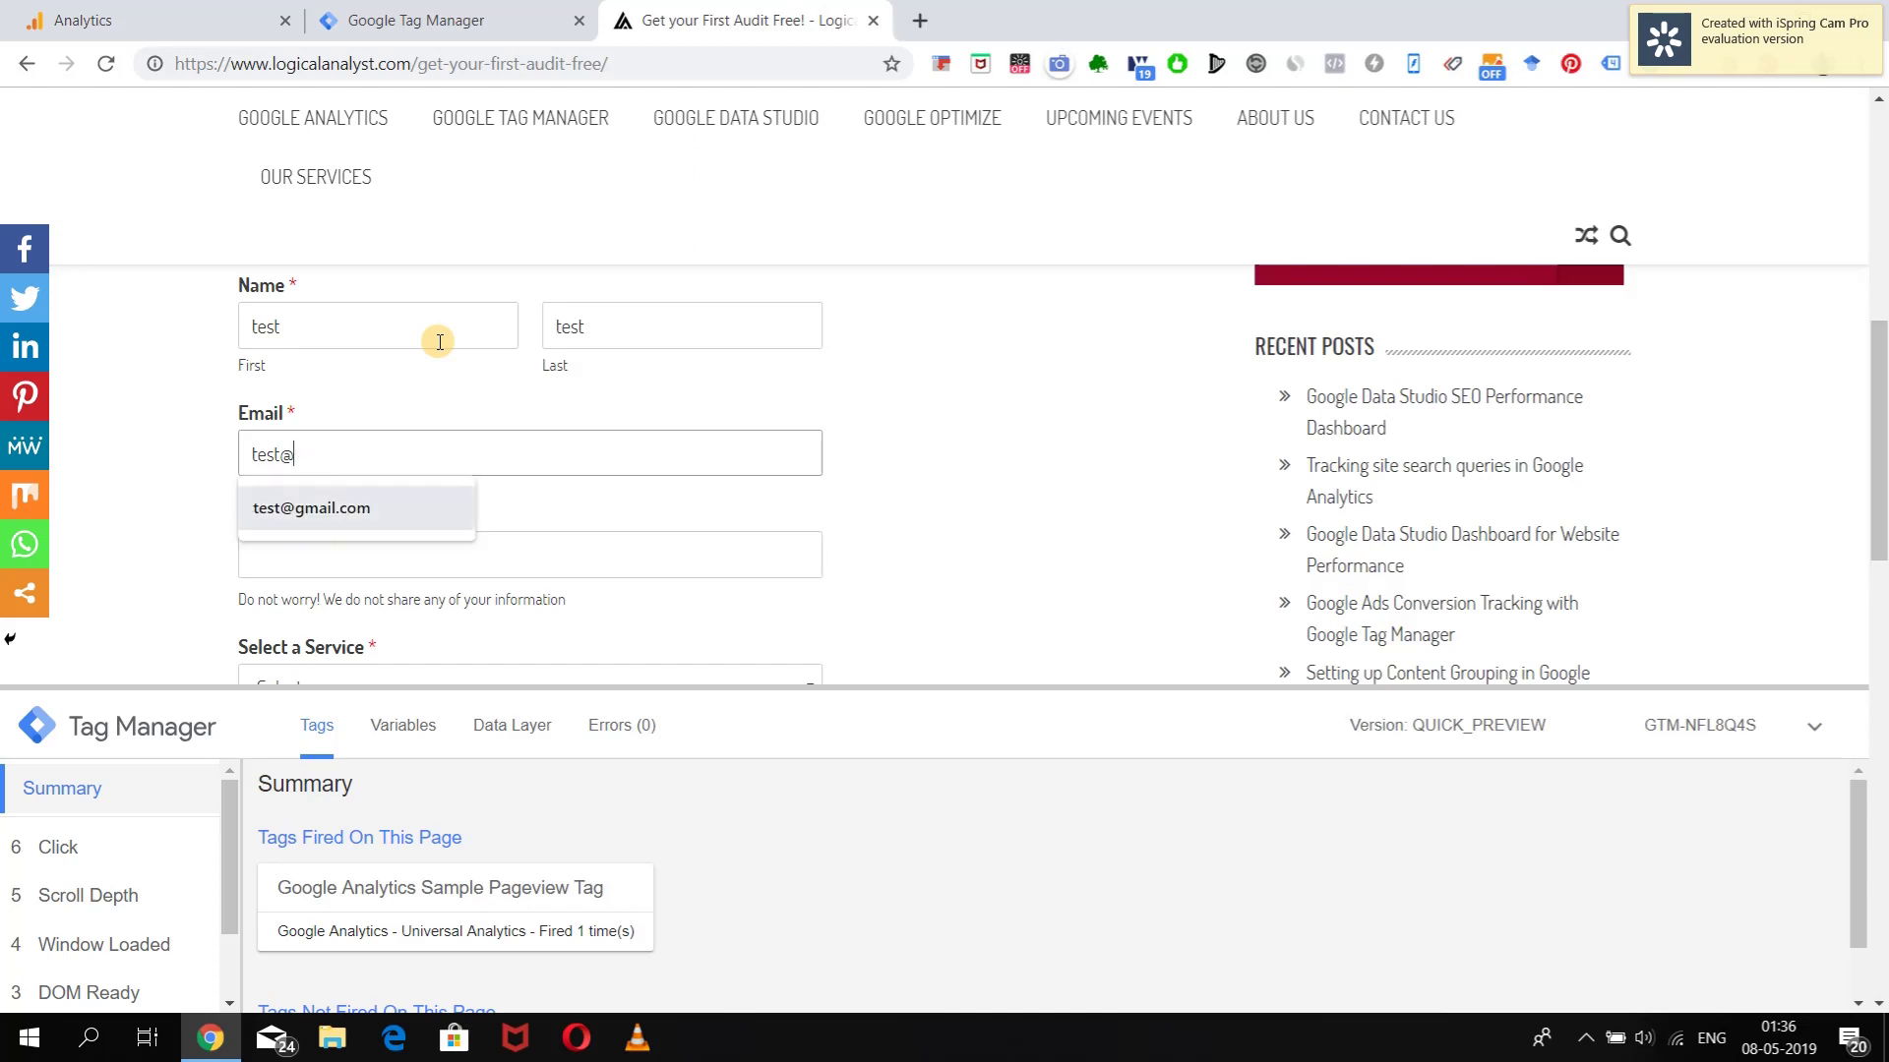
key("Tab")
type("9087654321")
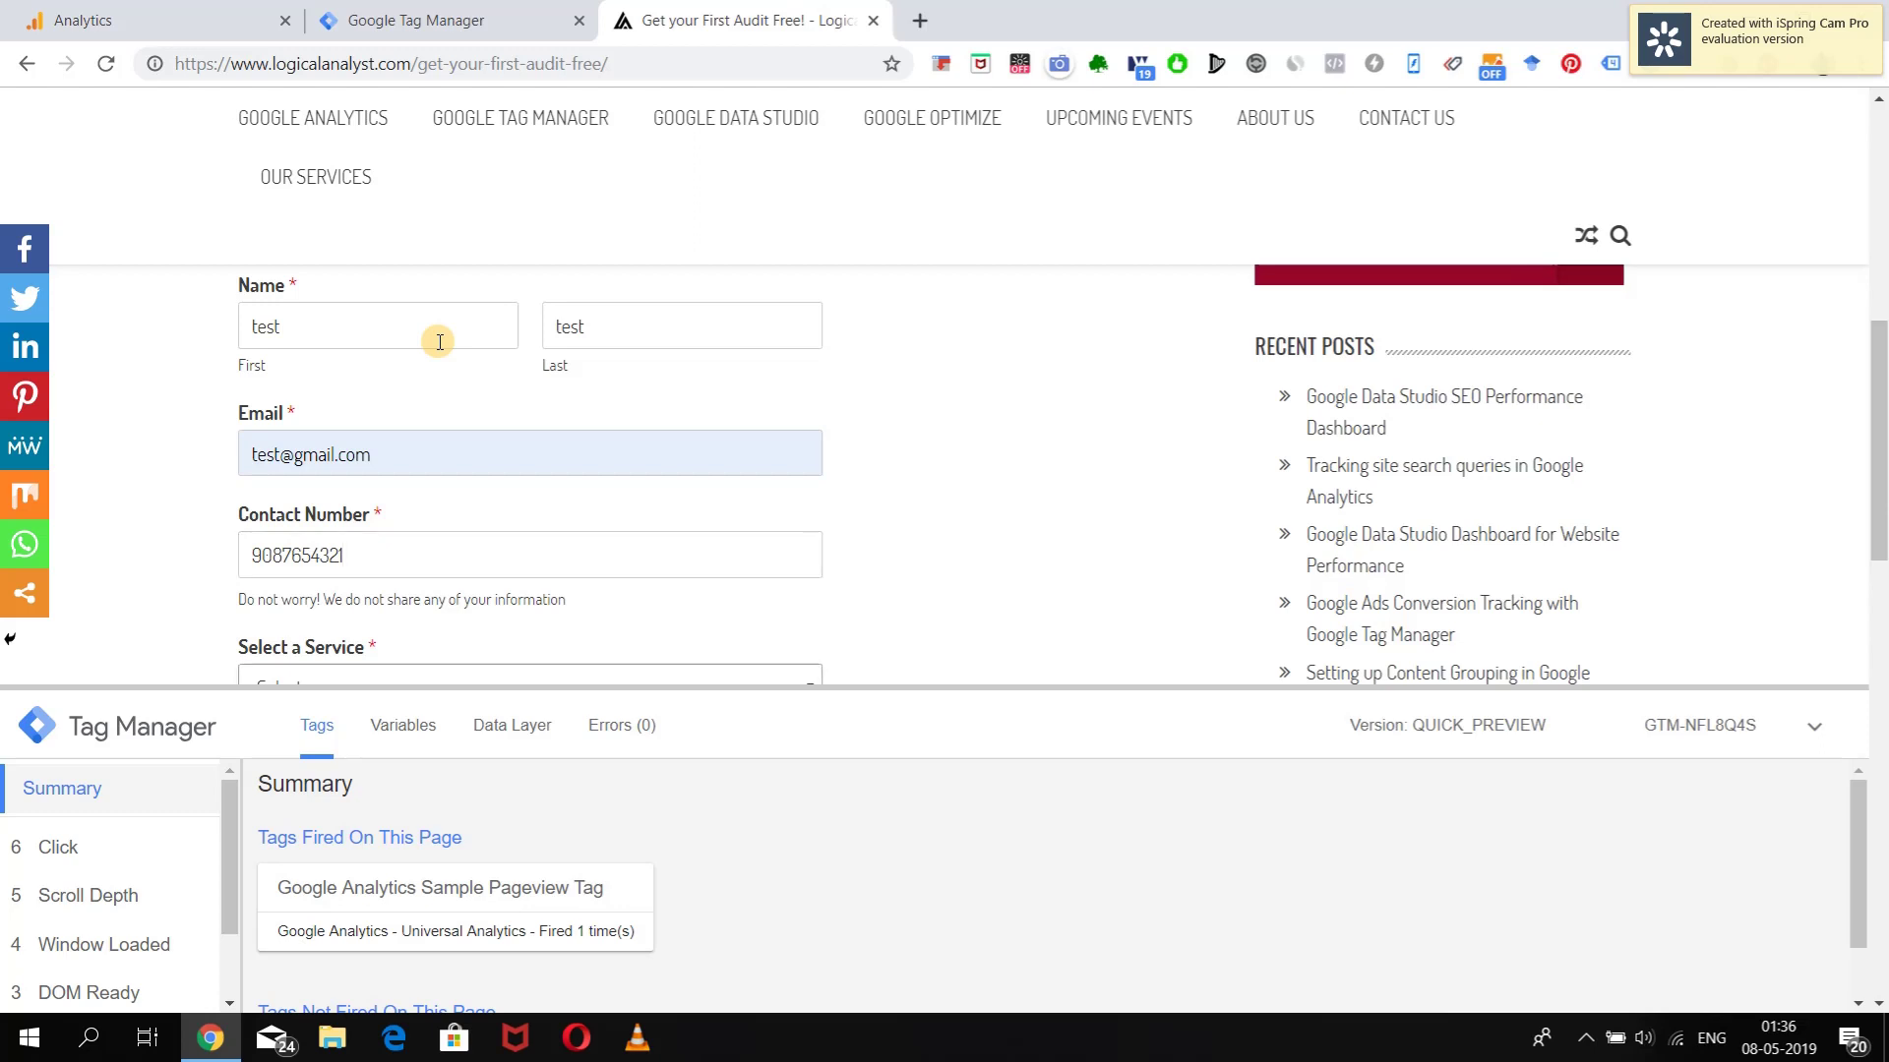
scroll(943, 569, "down", 2)
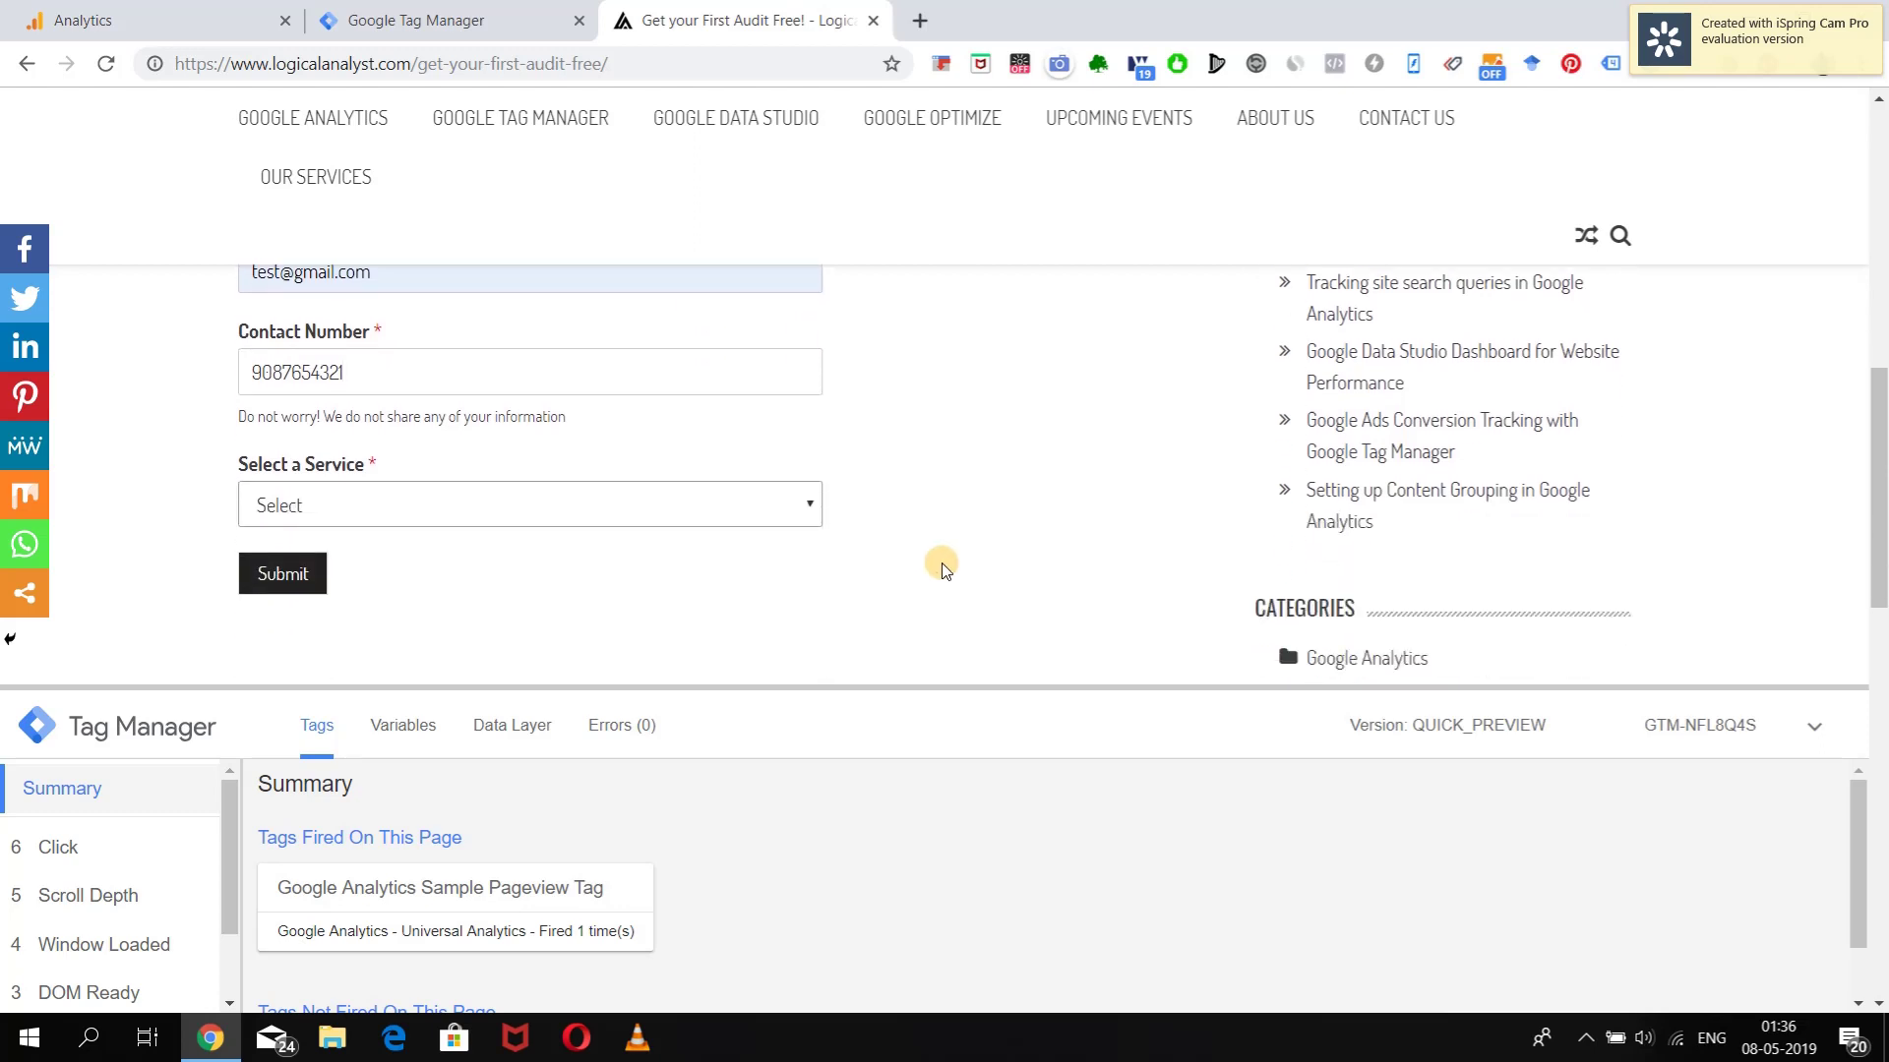
left_click(787, 505)
left_click(677, 556)
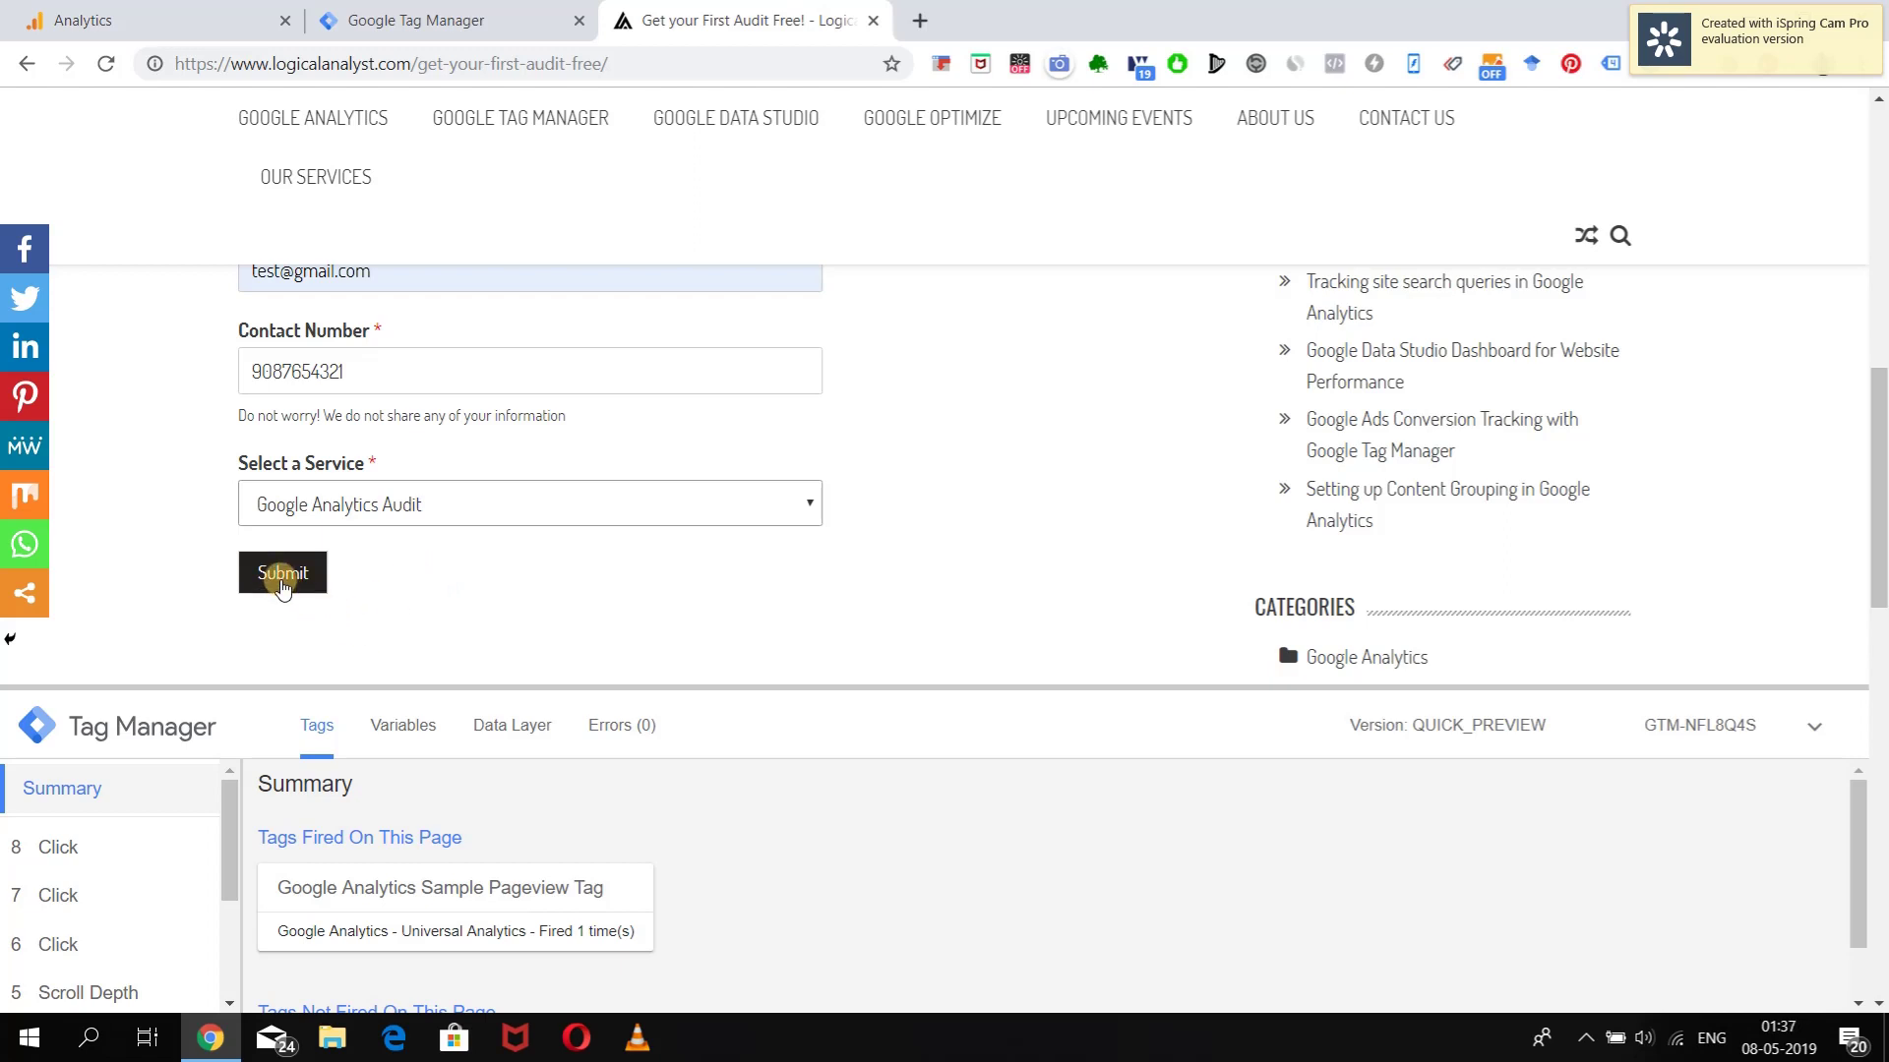
Submit the form and inspect the Form Submit event's variables, including Form ID wpforms-form-335
left_click(282, 584)
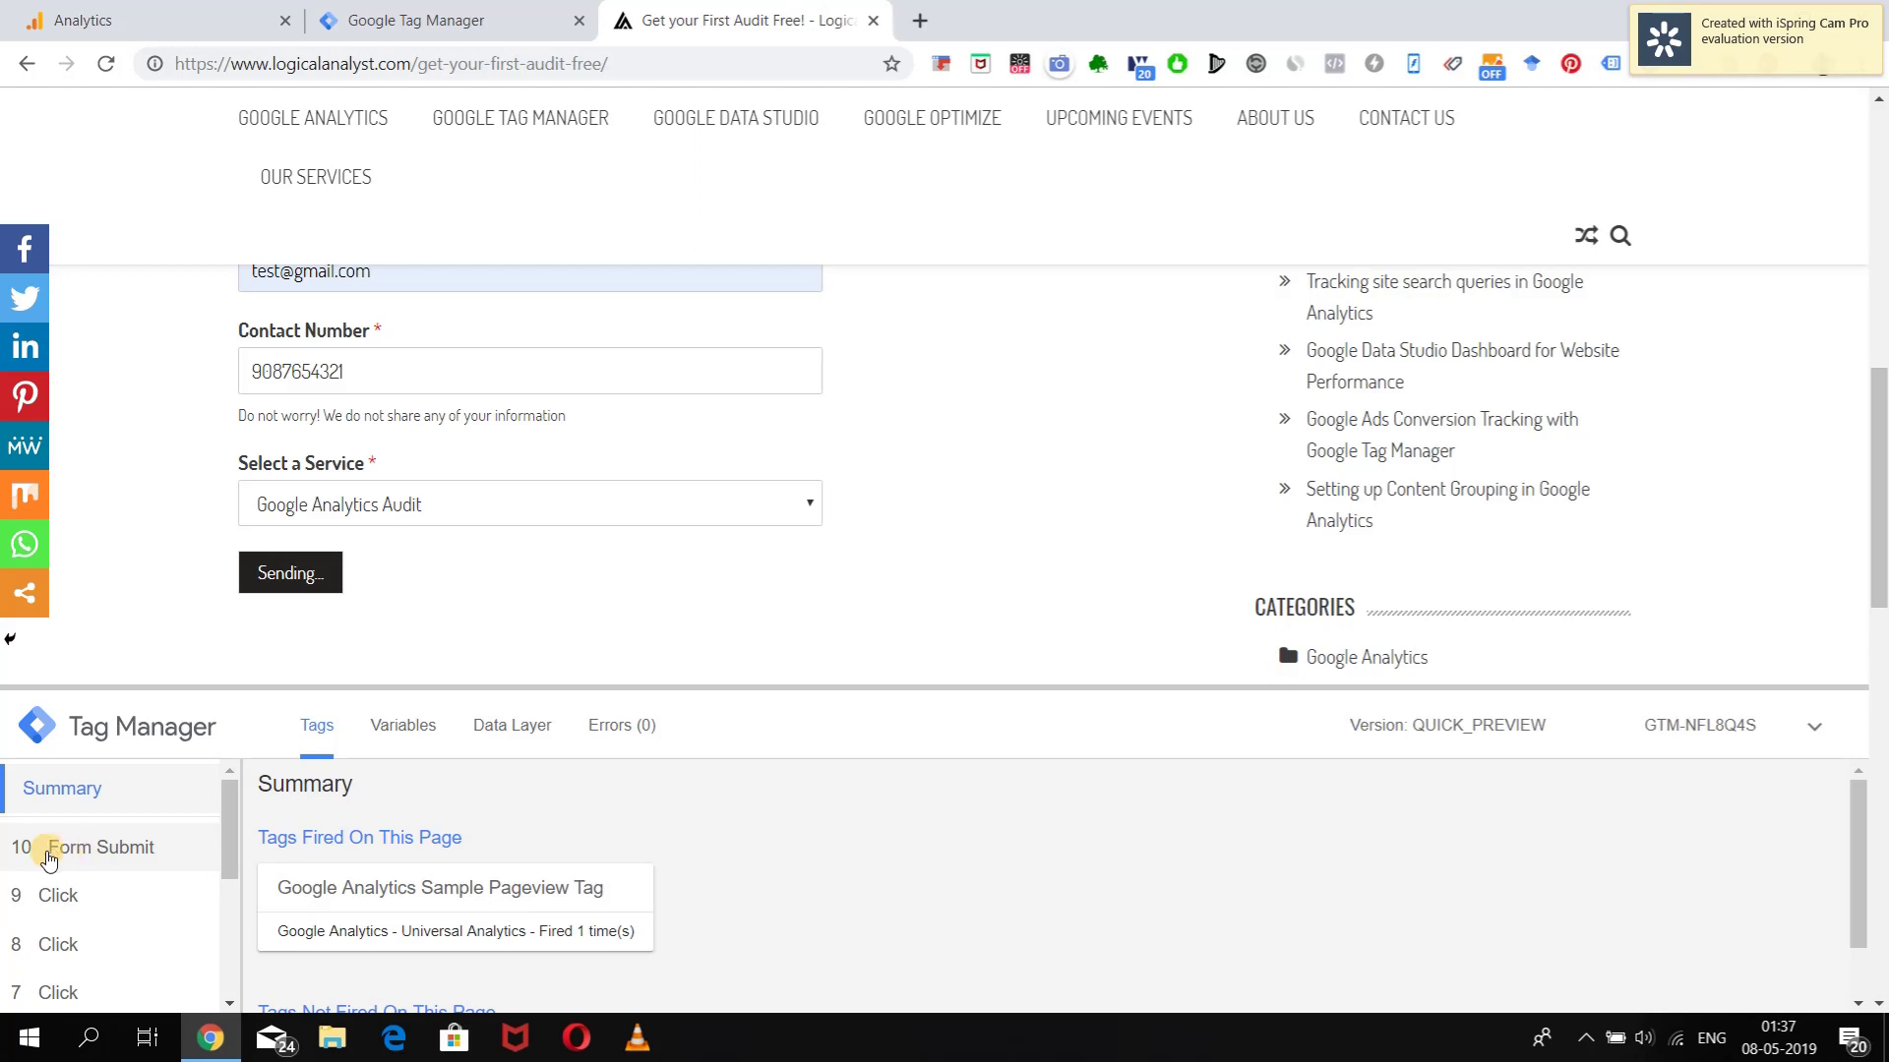
left_click(106, 858)
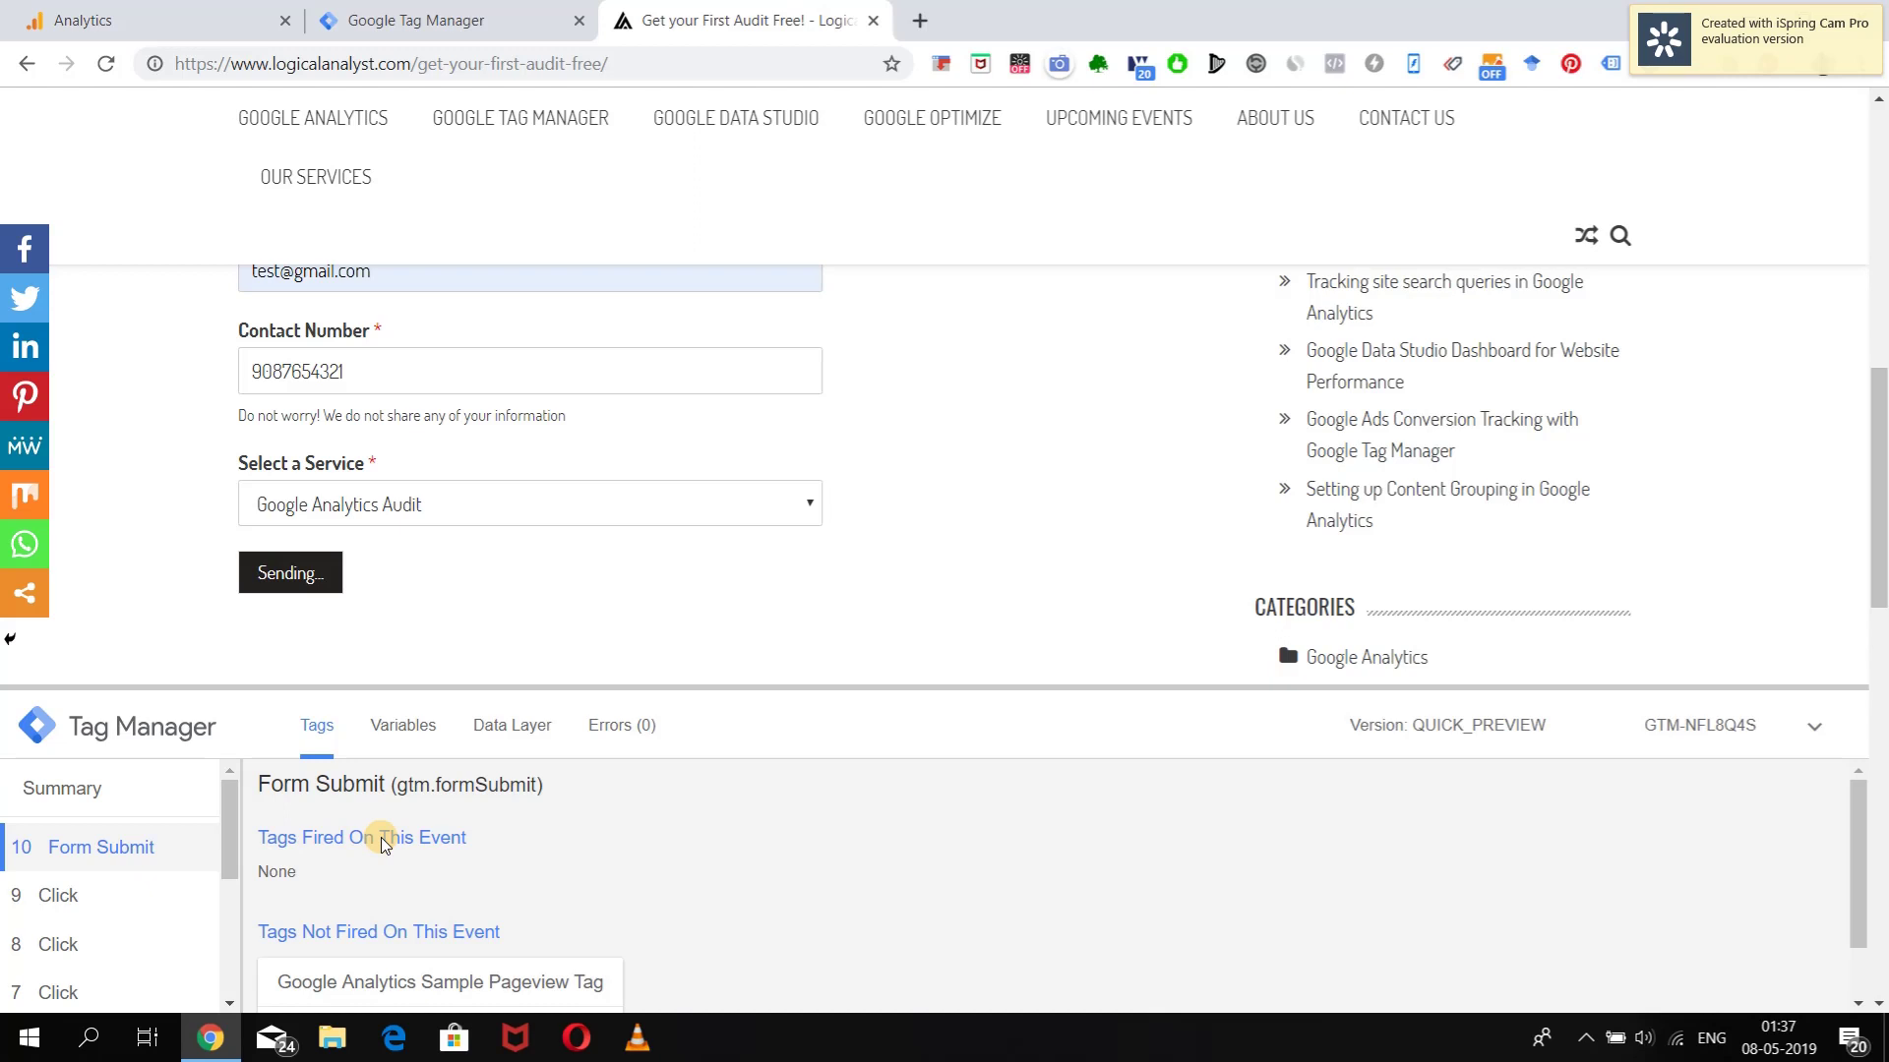
left_click(393, 725)
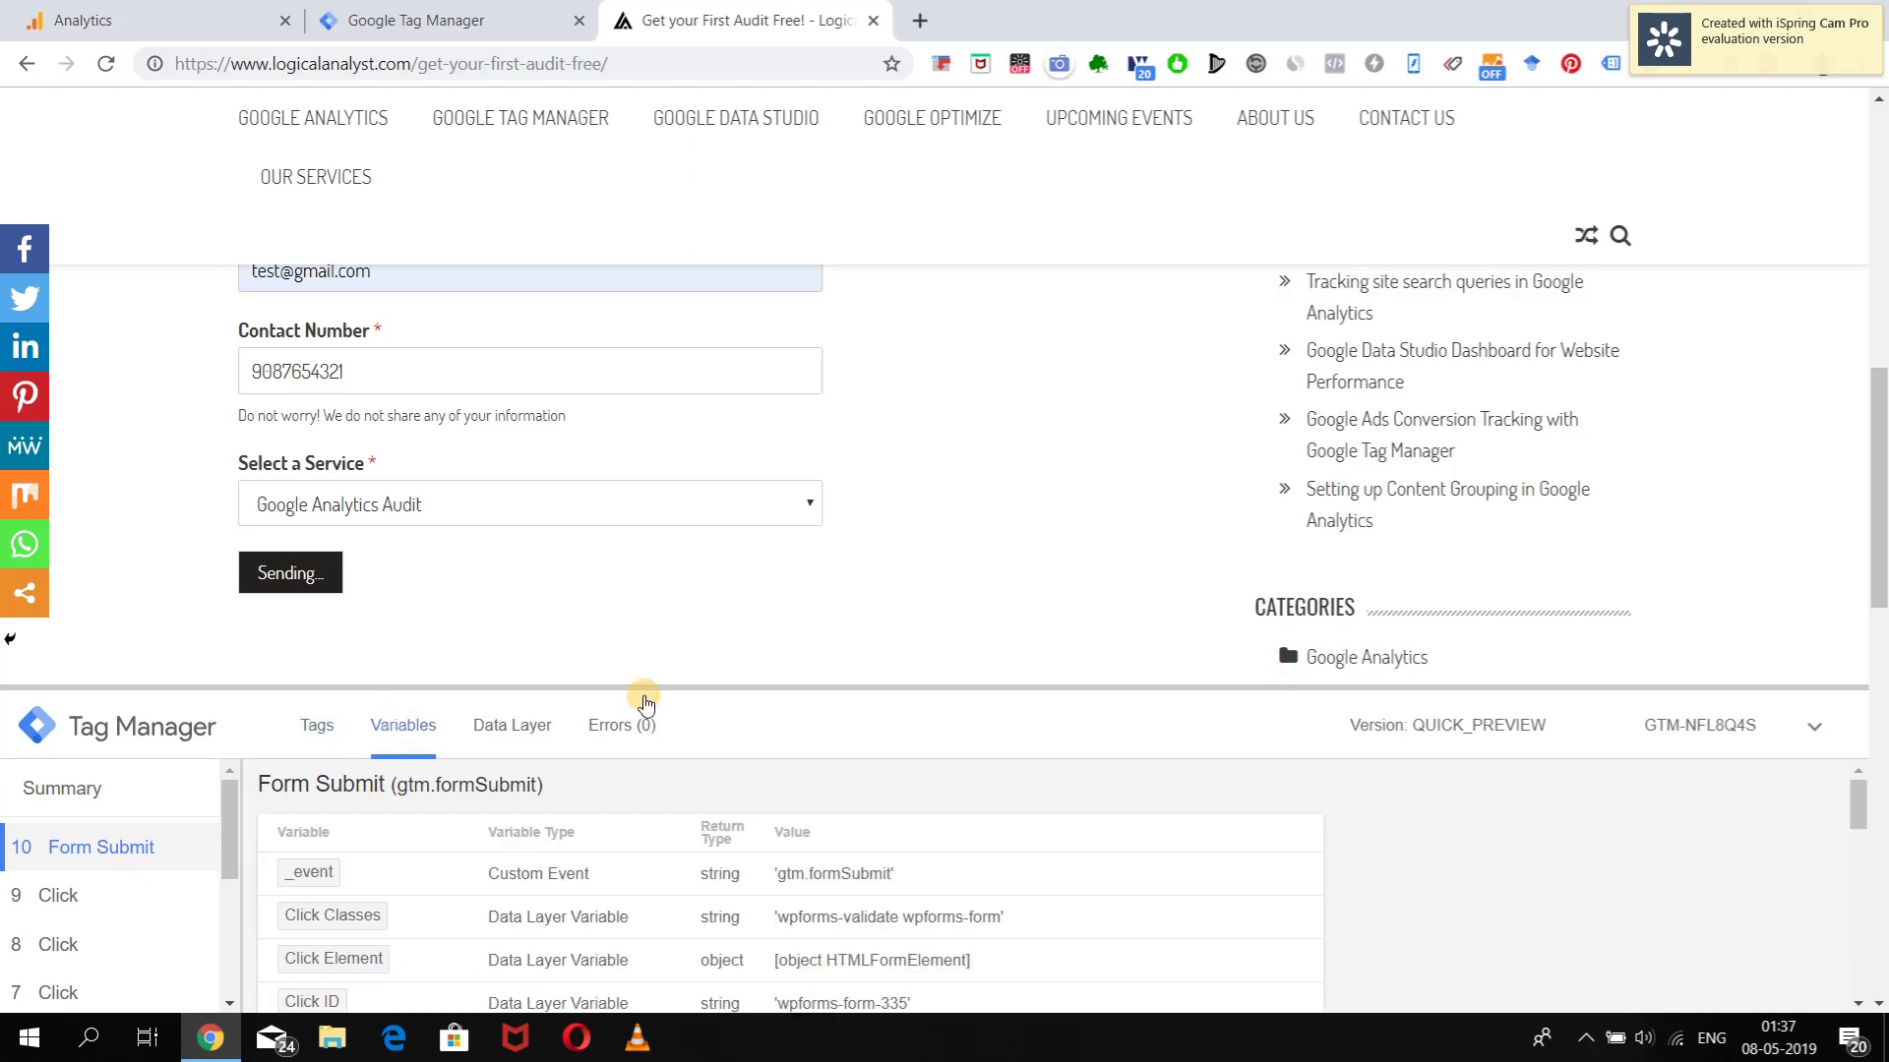
left_click_drag(862, 684, 882, 421)
scroll(820, 759, "down", 3)
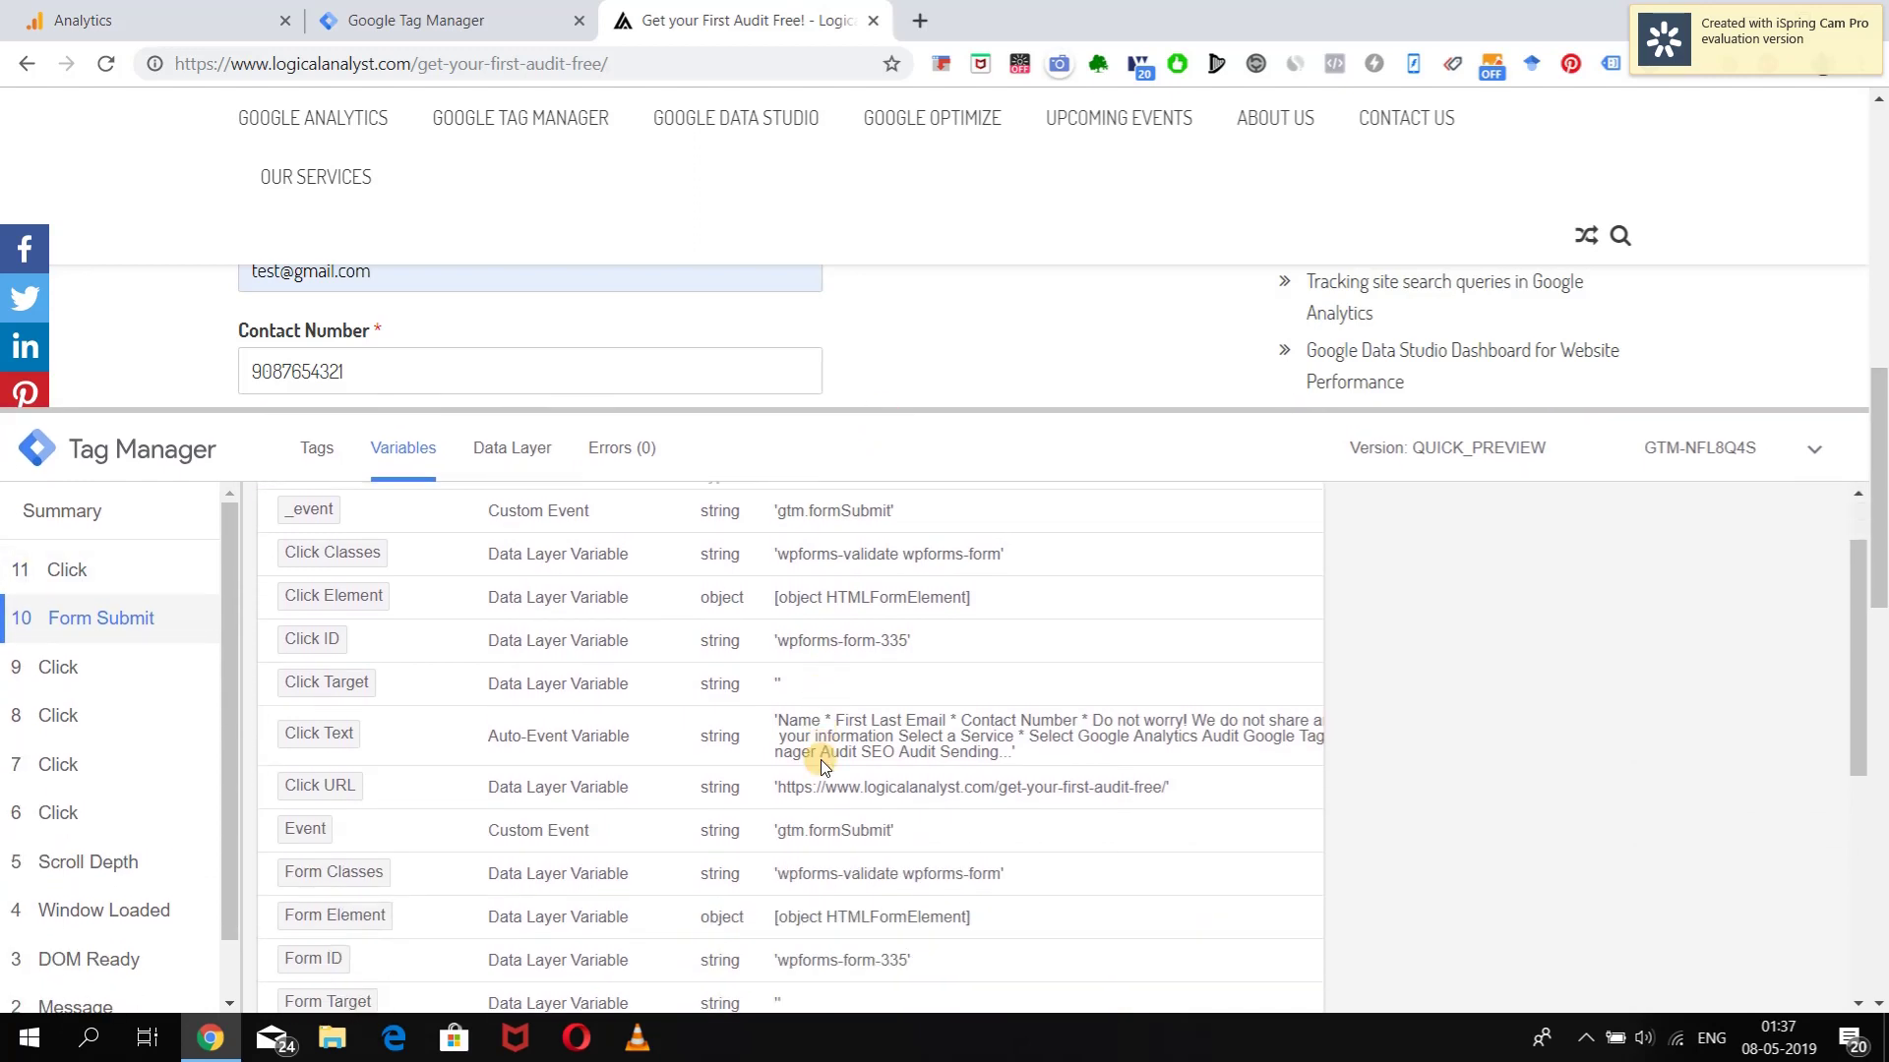
scroll(820, 759, "down", 1)
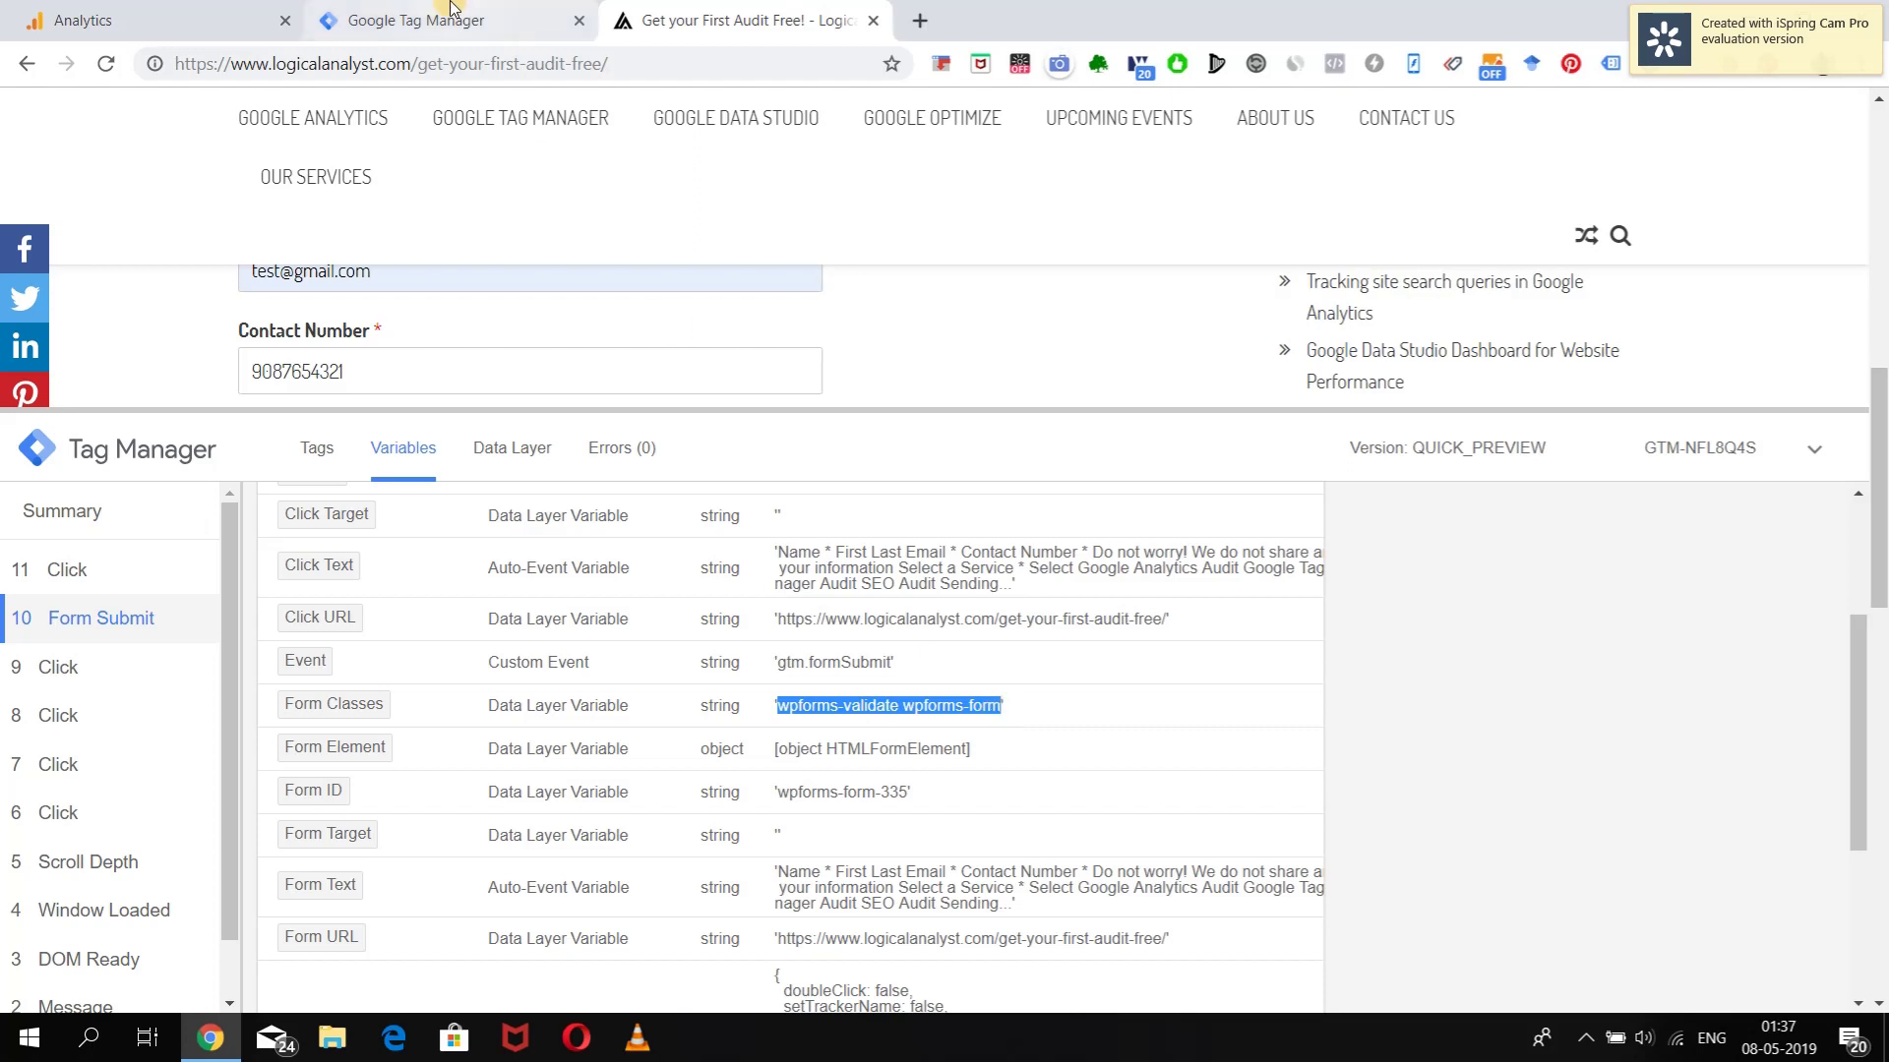
Reopen the ContactUs_FormSubmission trigger and restrict it to Some Forms
left_click(448, 18)
left_click(421, 600)
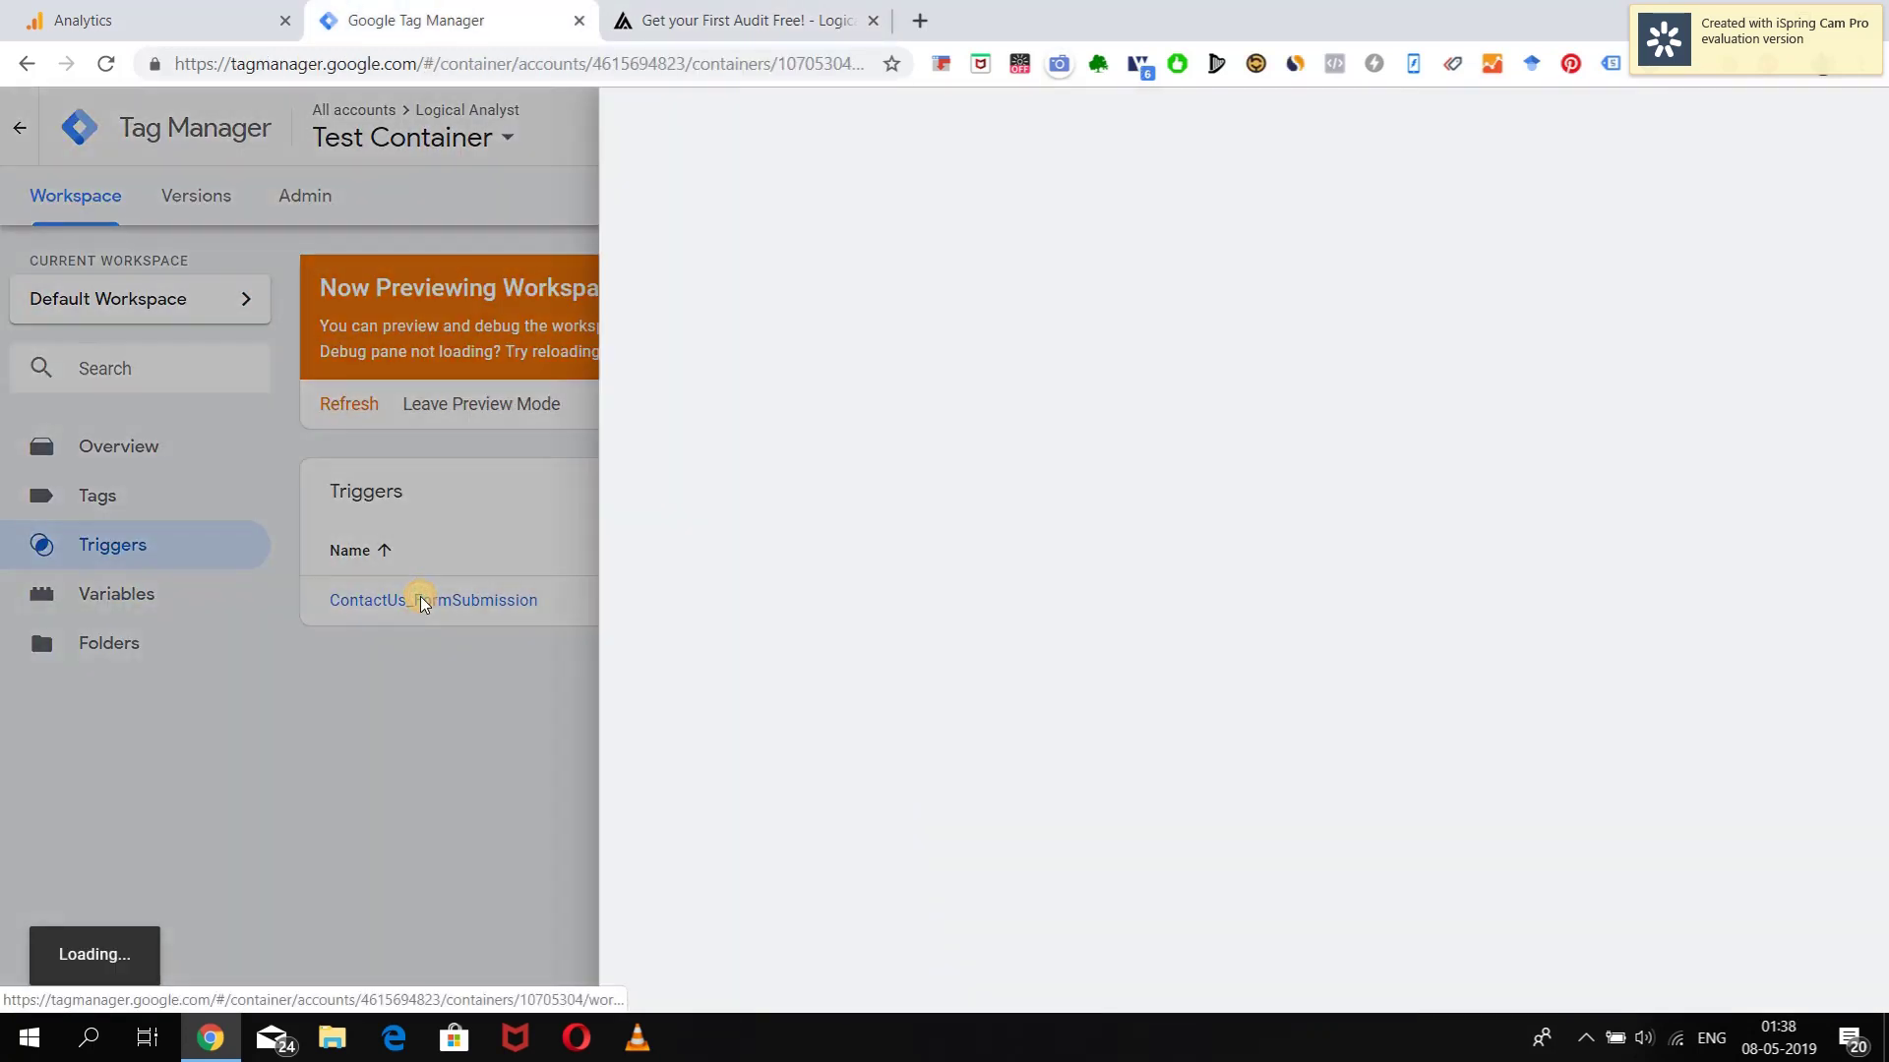
left_click(703, 532)
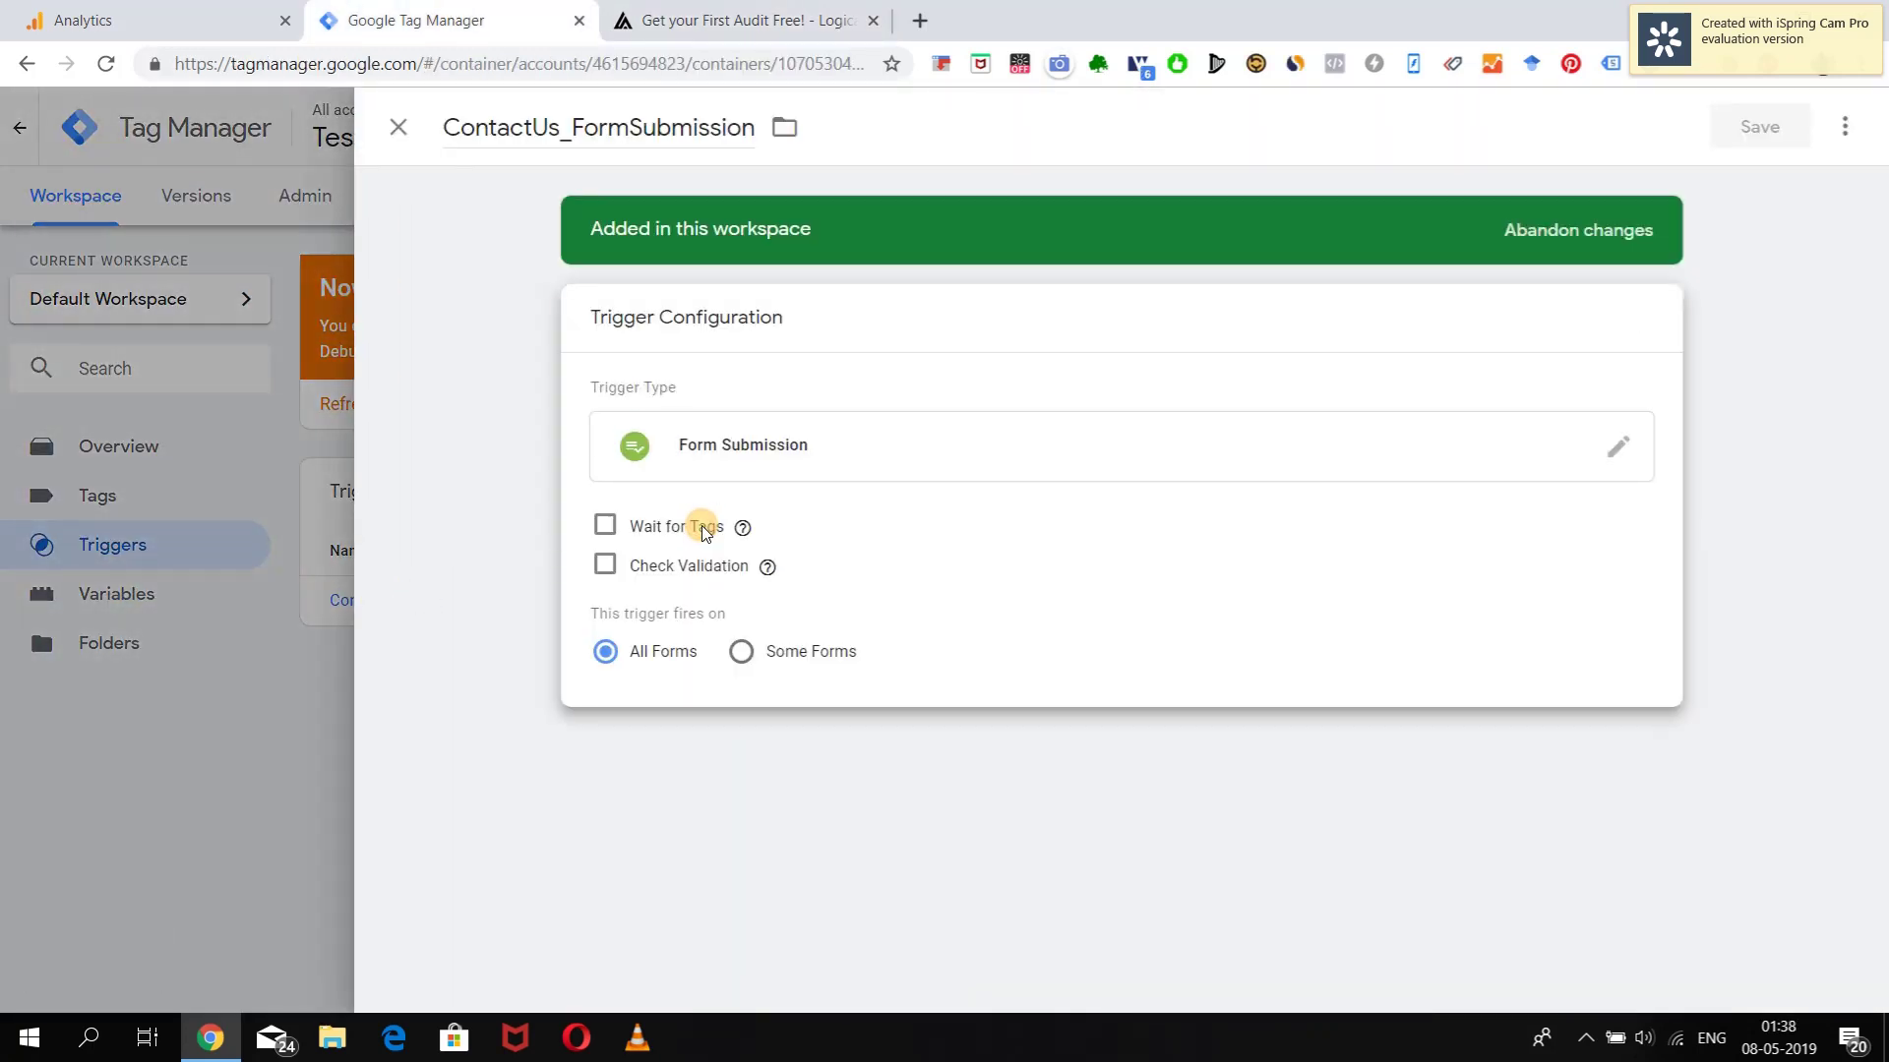
left_click(740, 652)
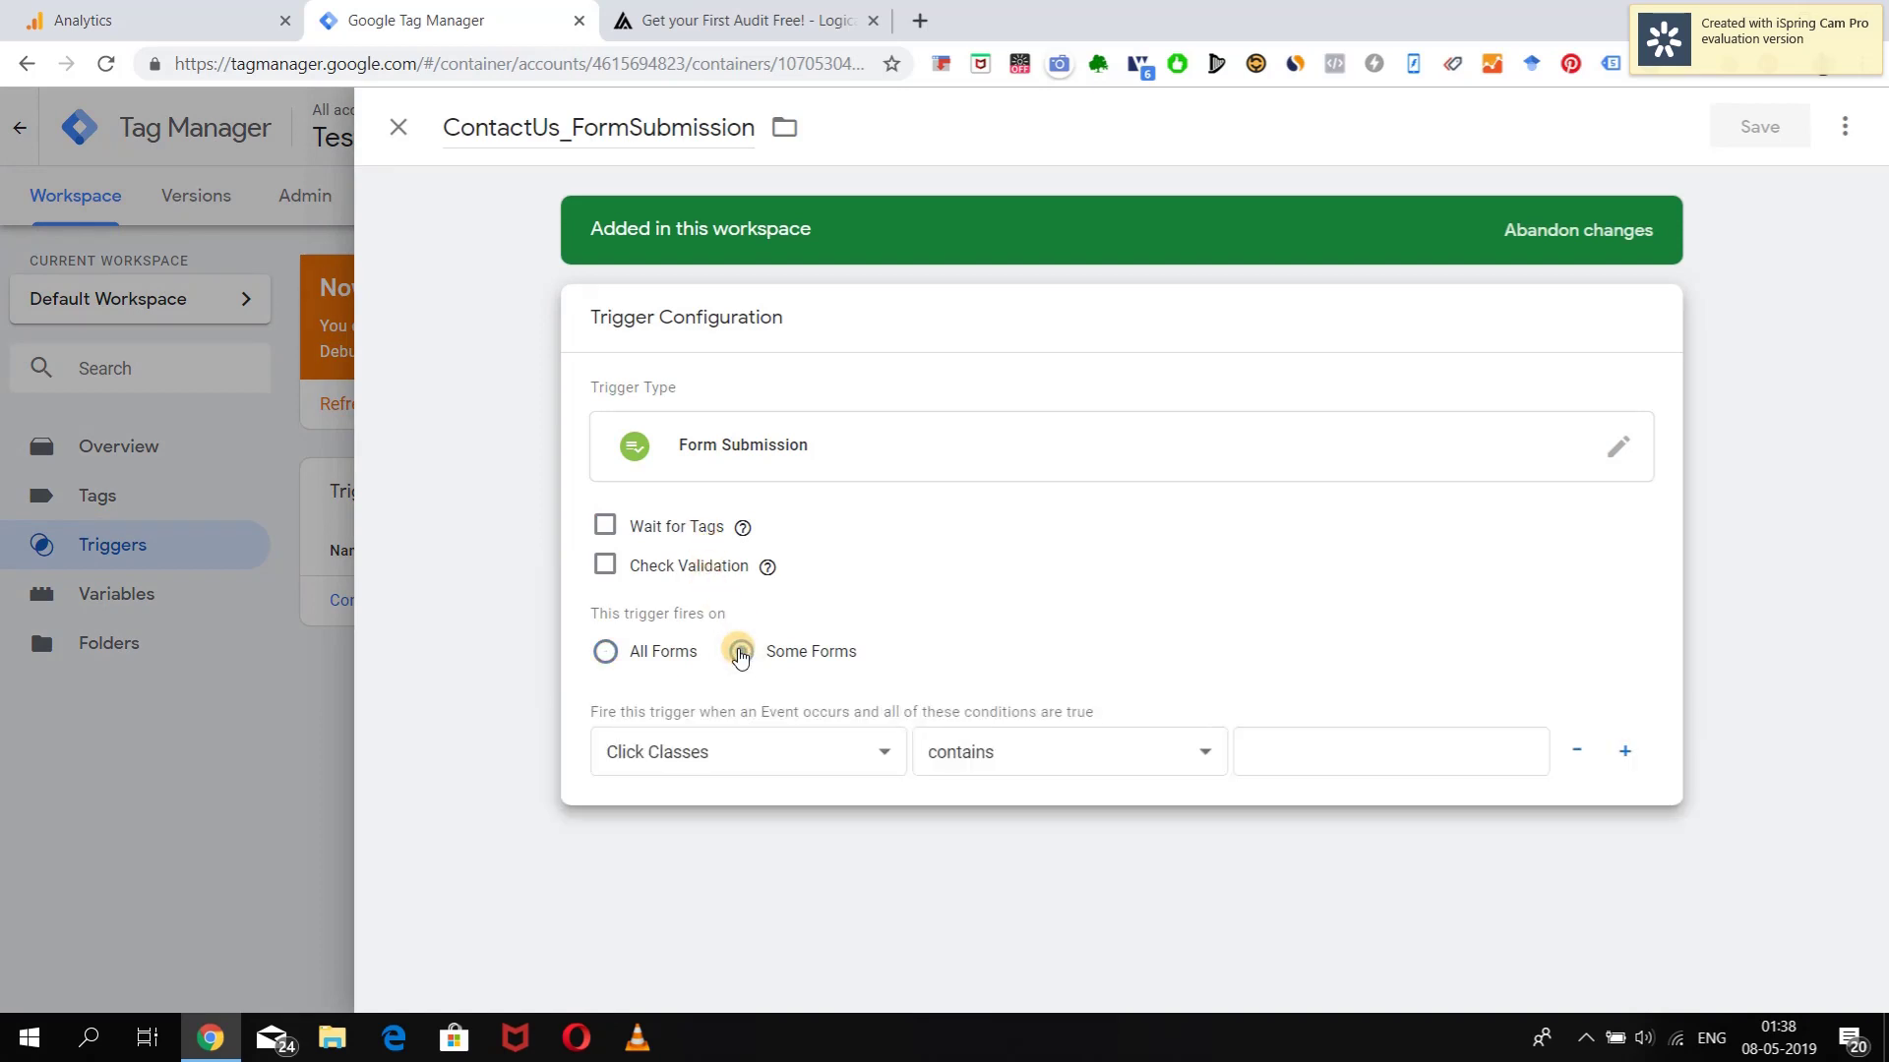
Add the condition Form Classes contains 'wpforms-validate wpforms-form', plus a blank second condition
left_click(835, 755)
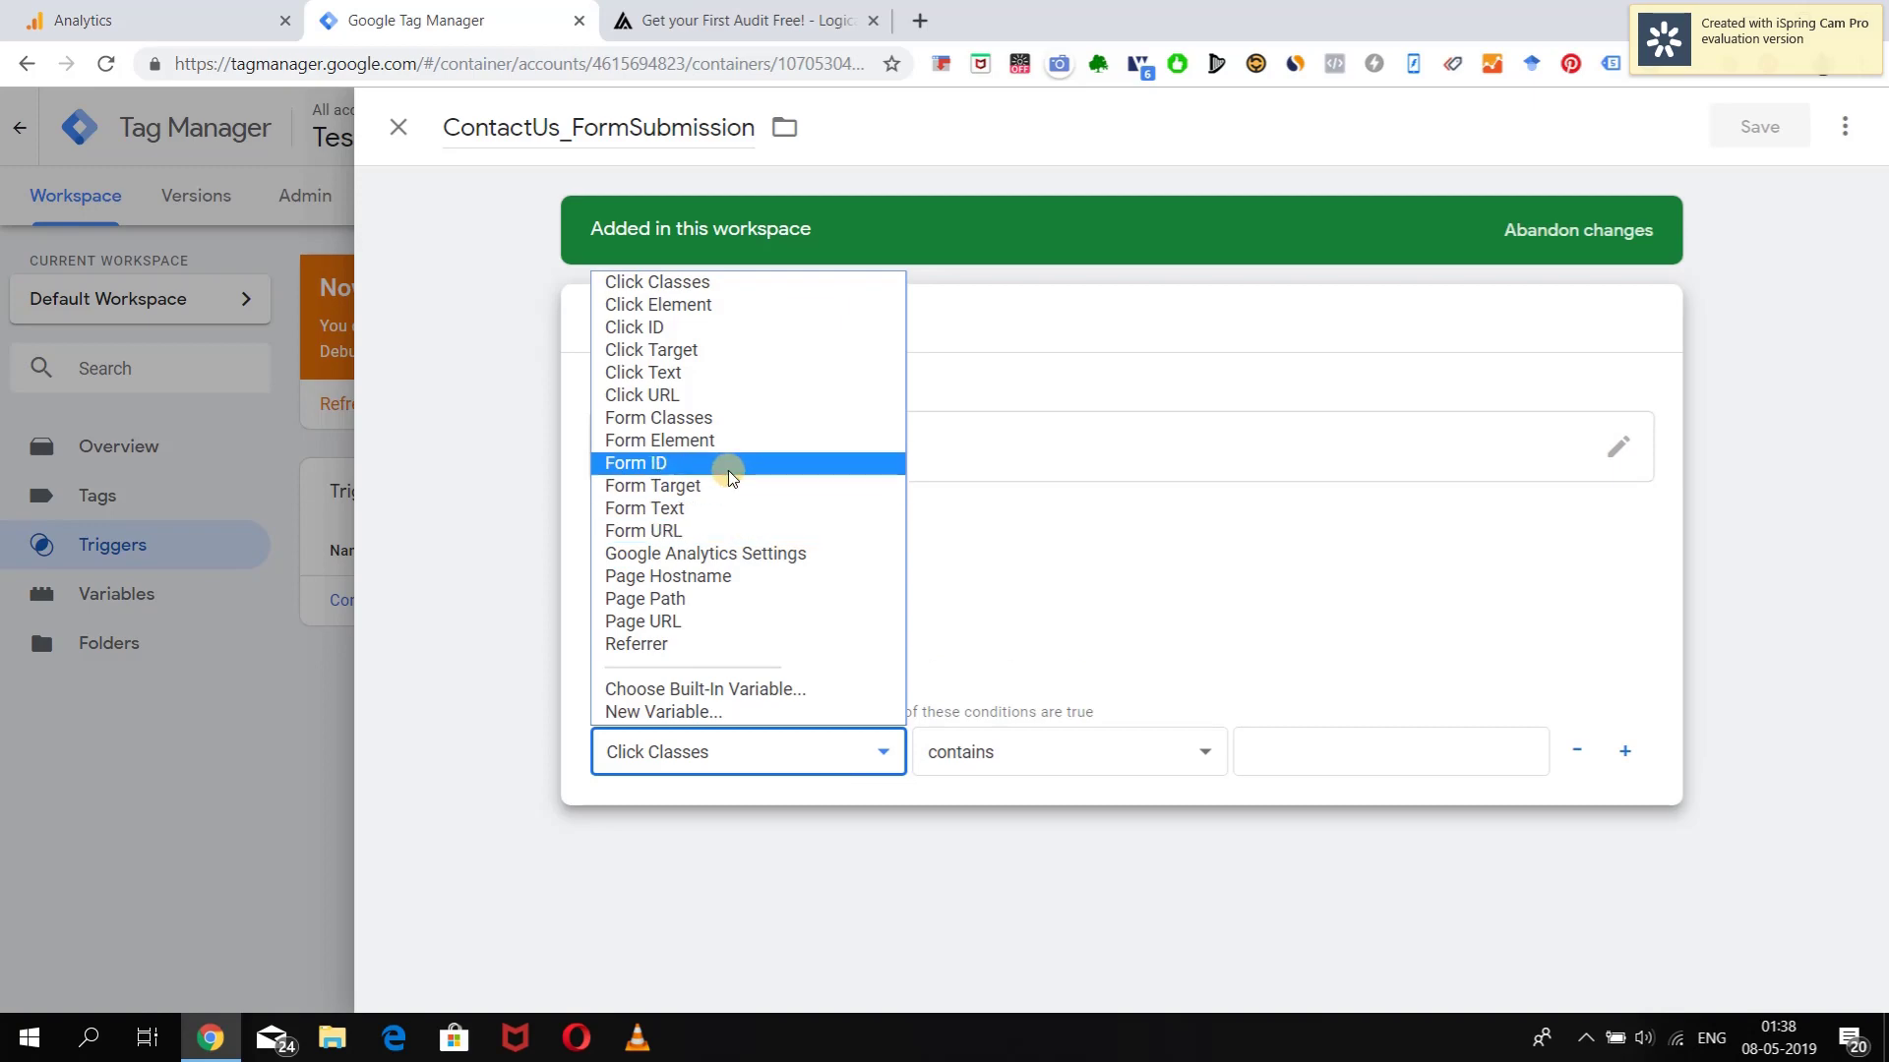
left_click(706, 417)
left_click(710, 10)
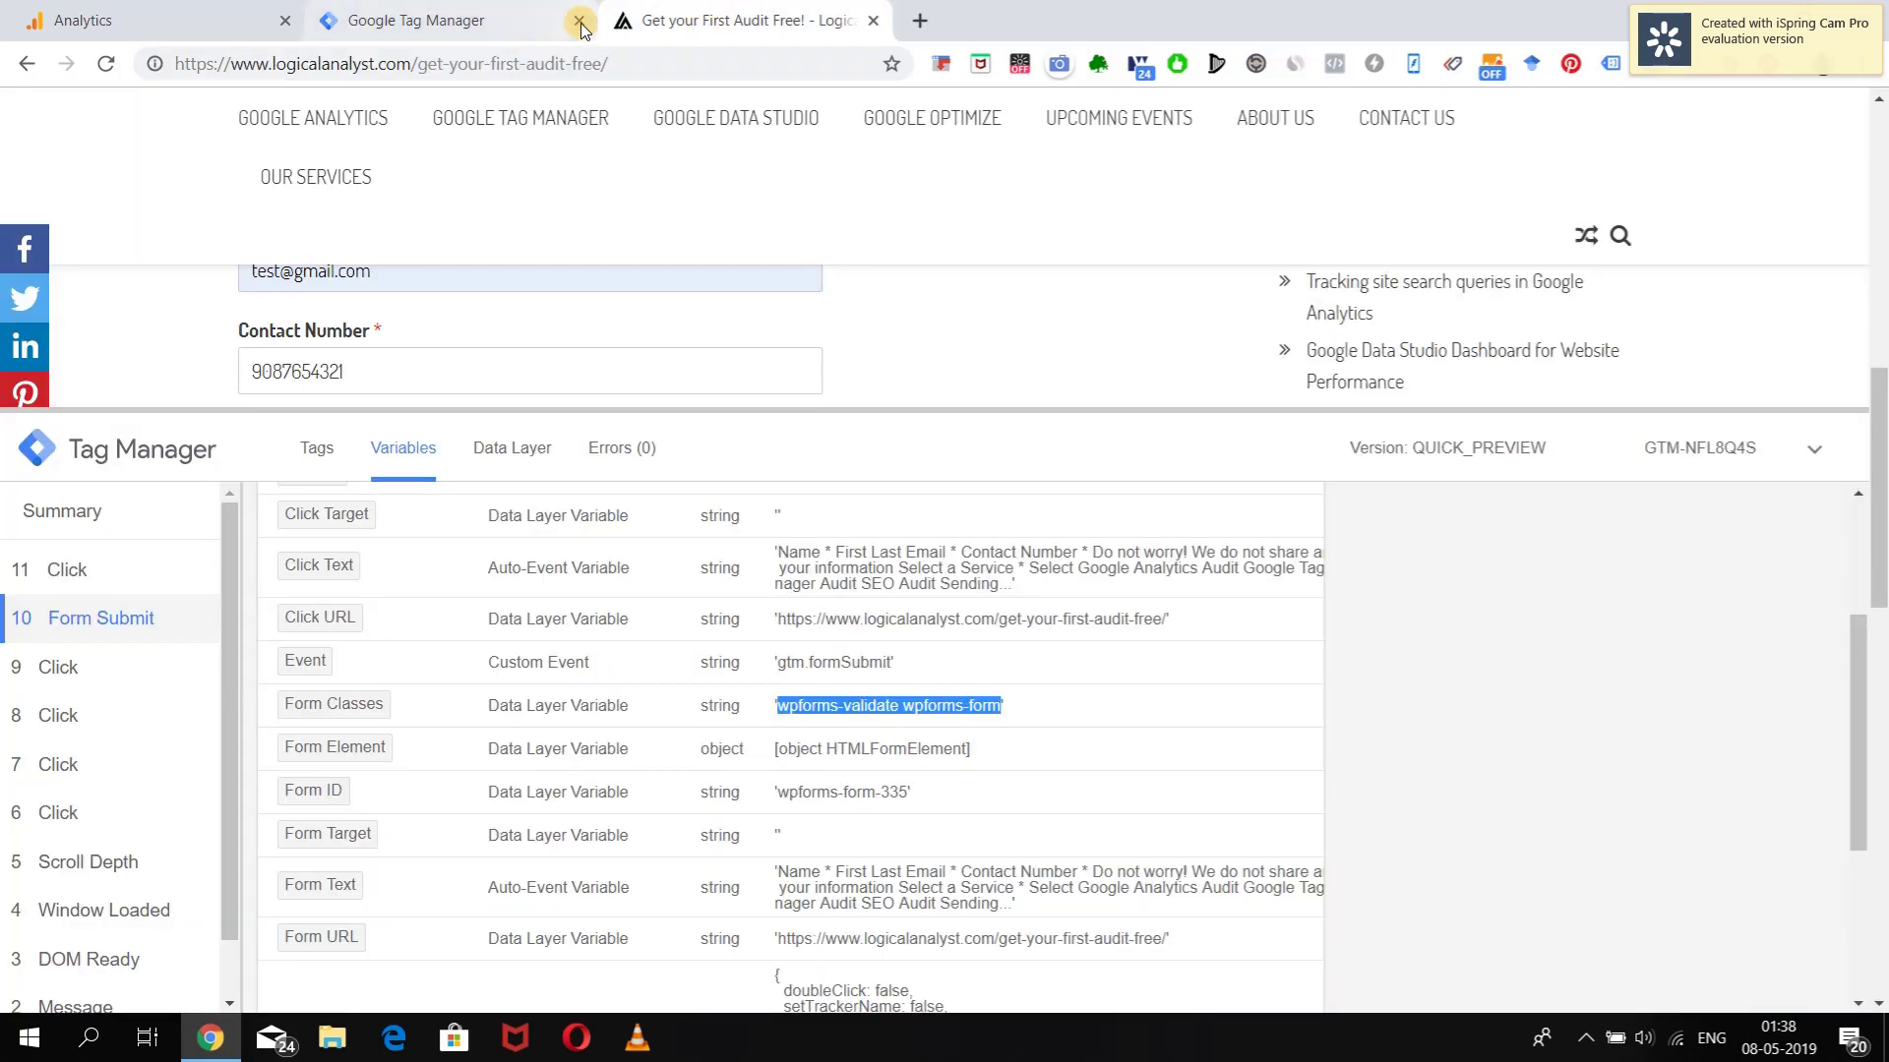
left_click(531, 17)
left_click(1159, 753)
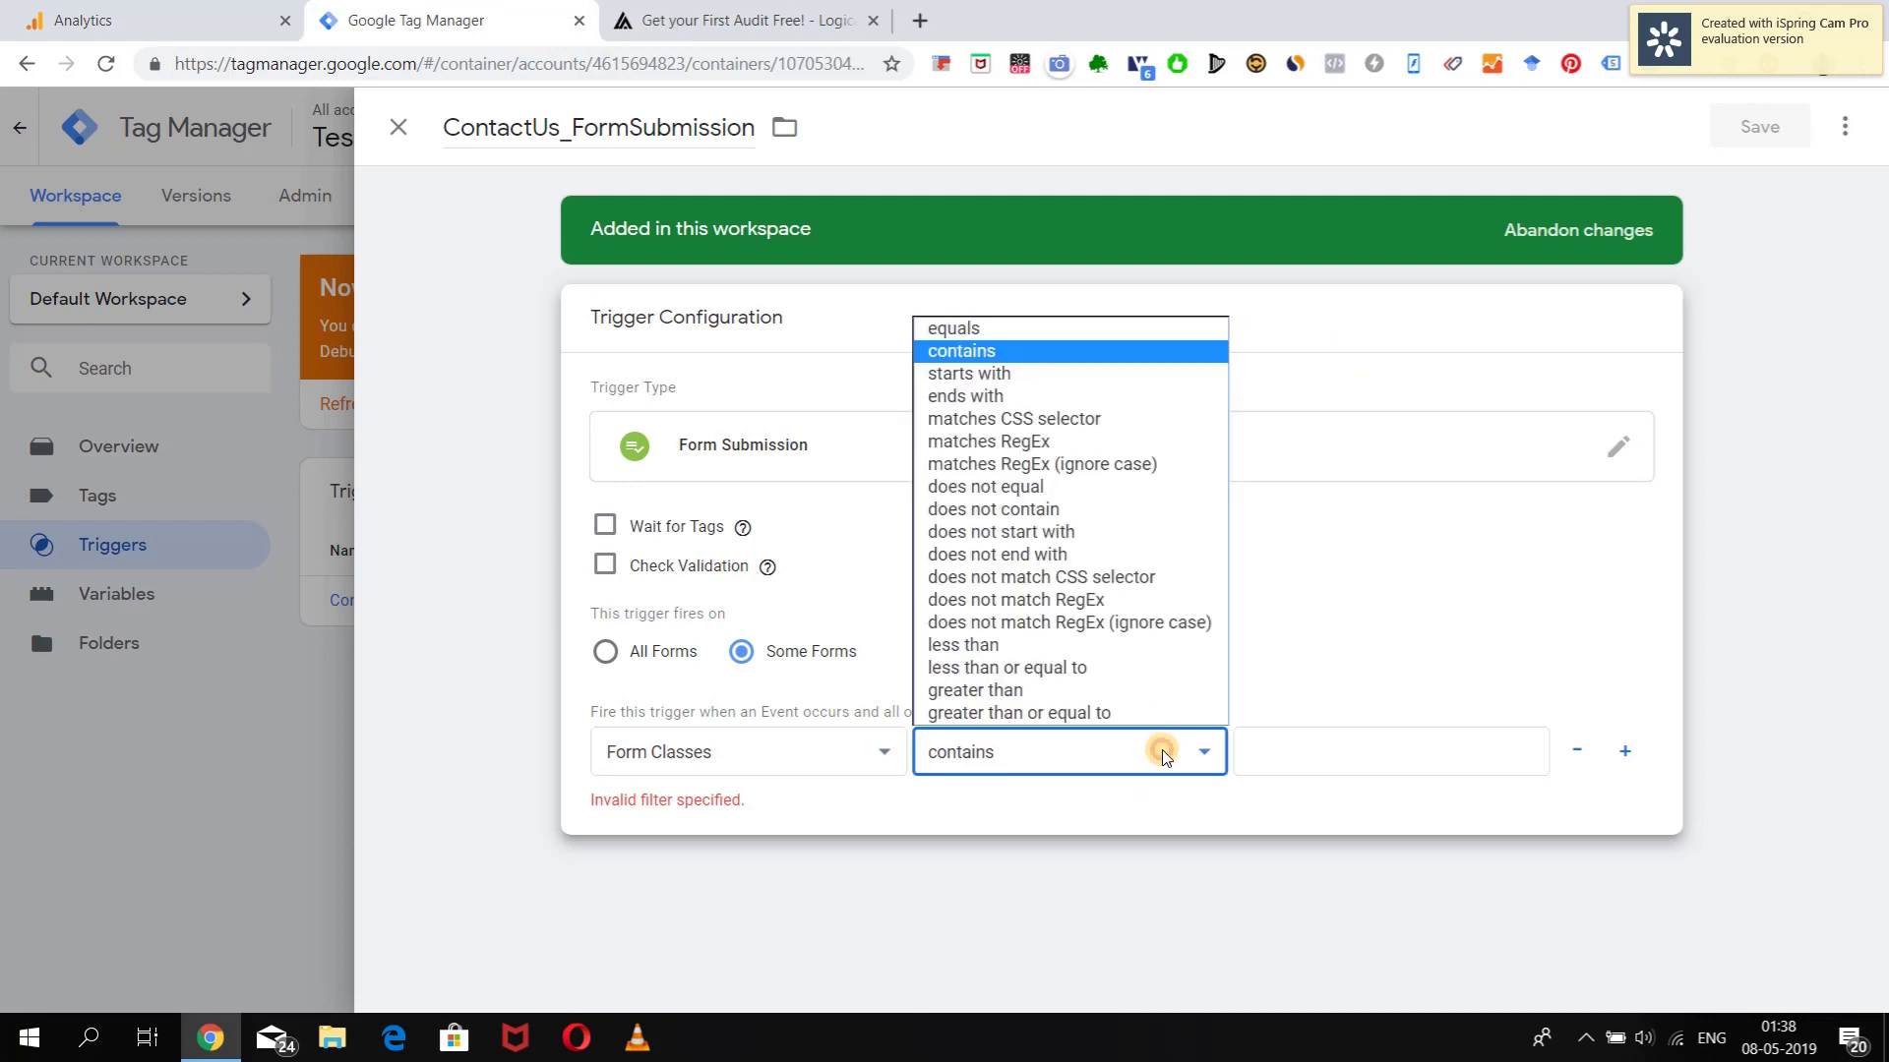
left_click(1010, 323)
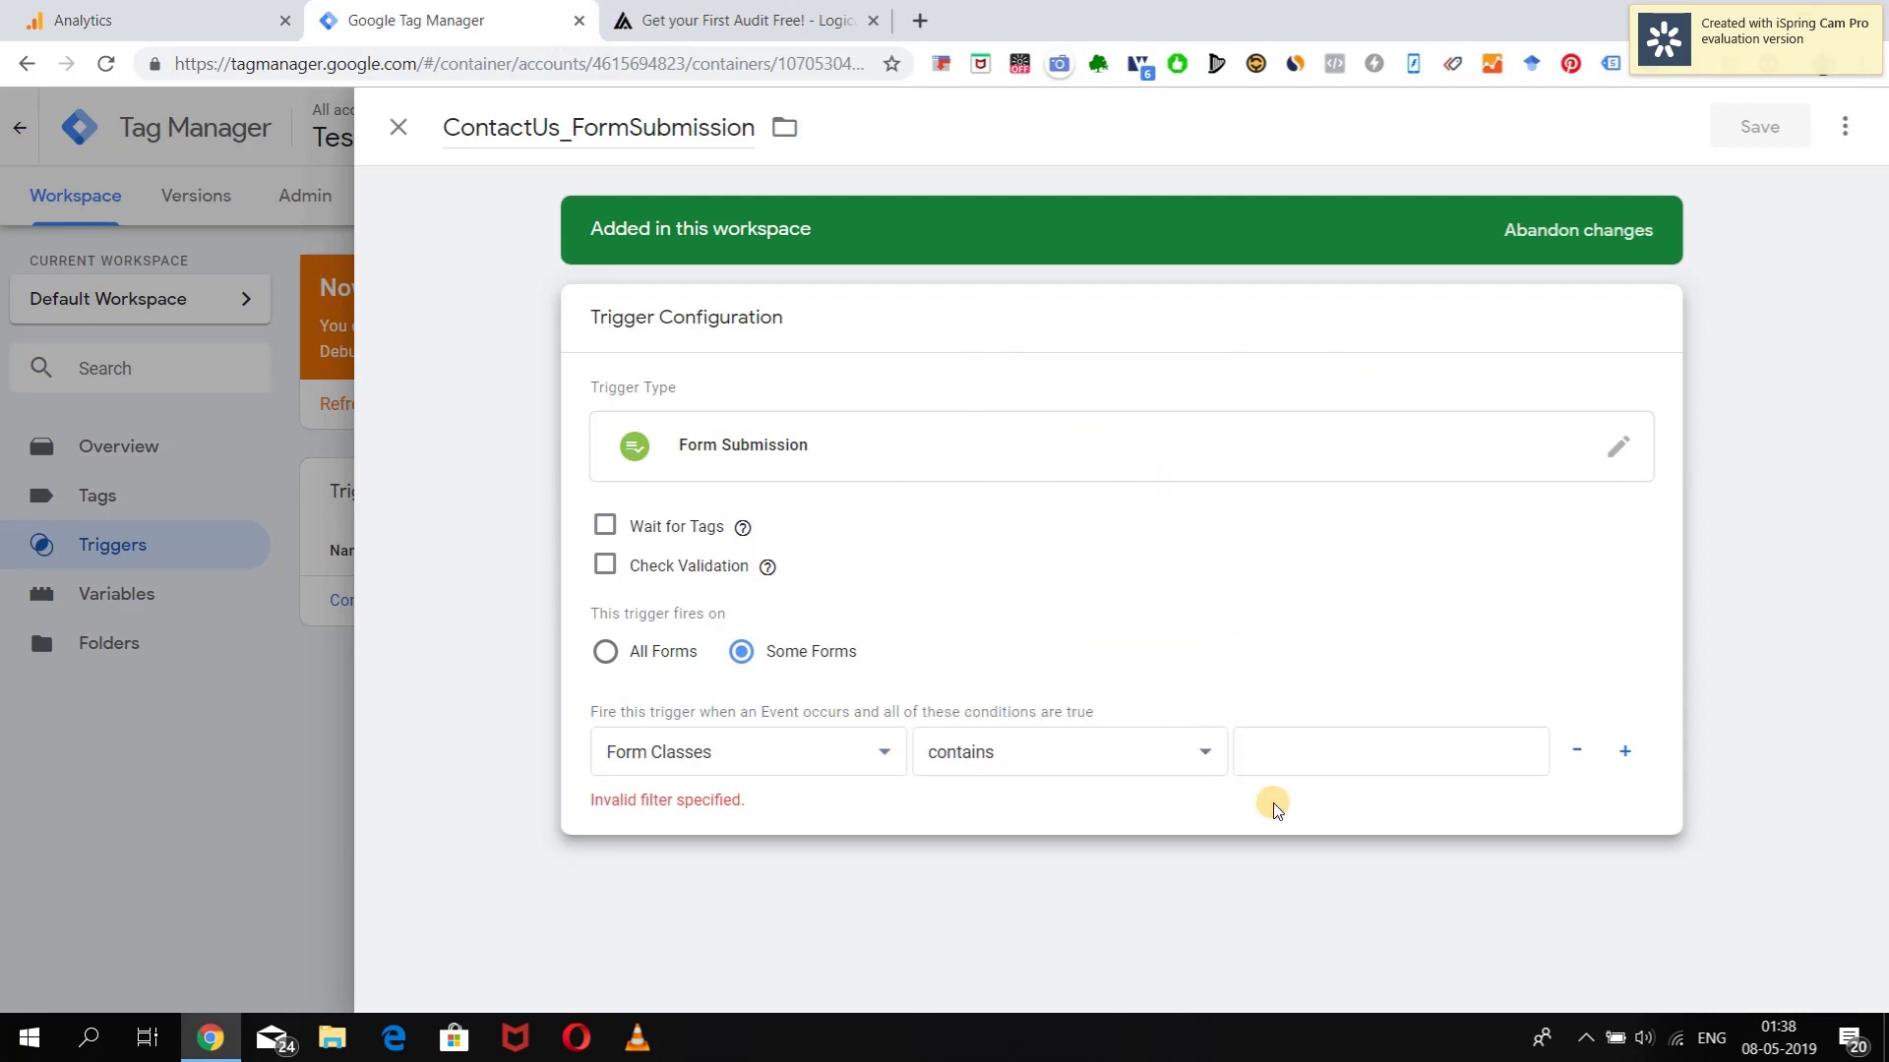
left_click(1286, 748)
type("wpforms-validate wpforms-form")
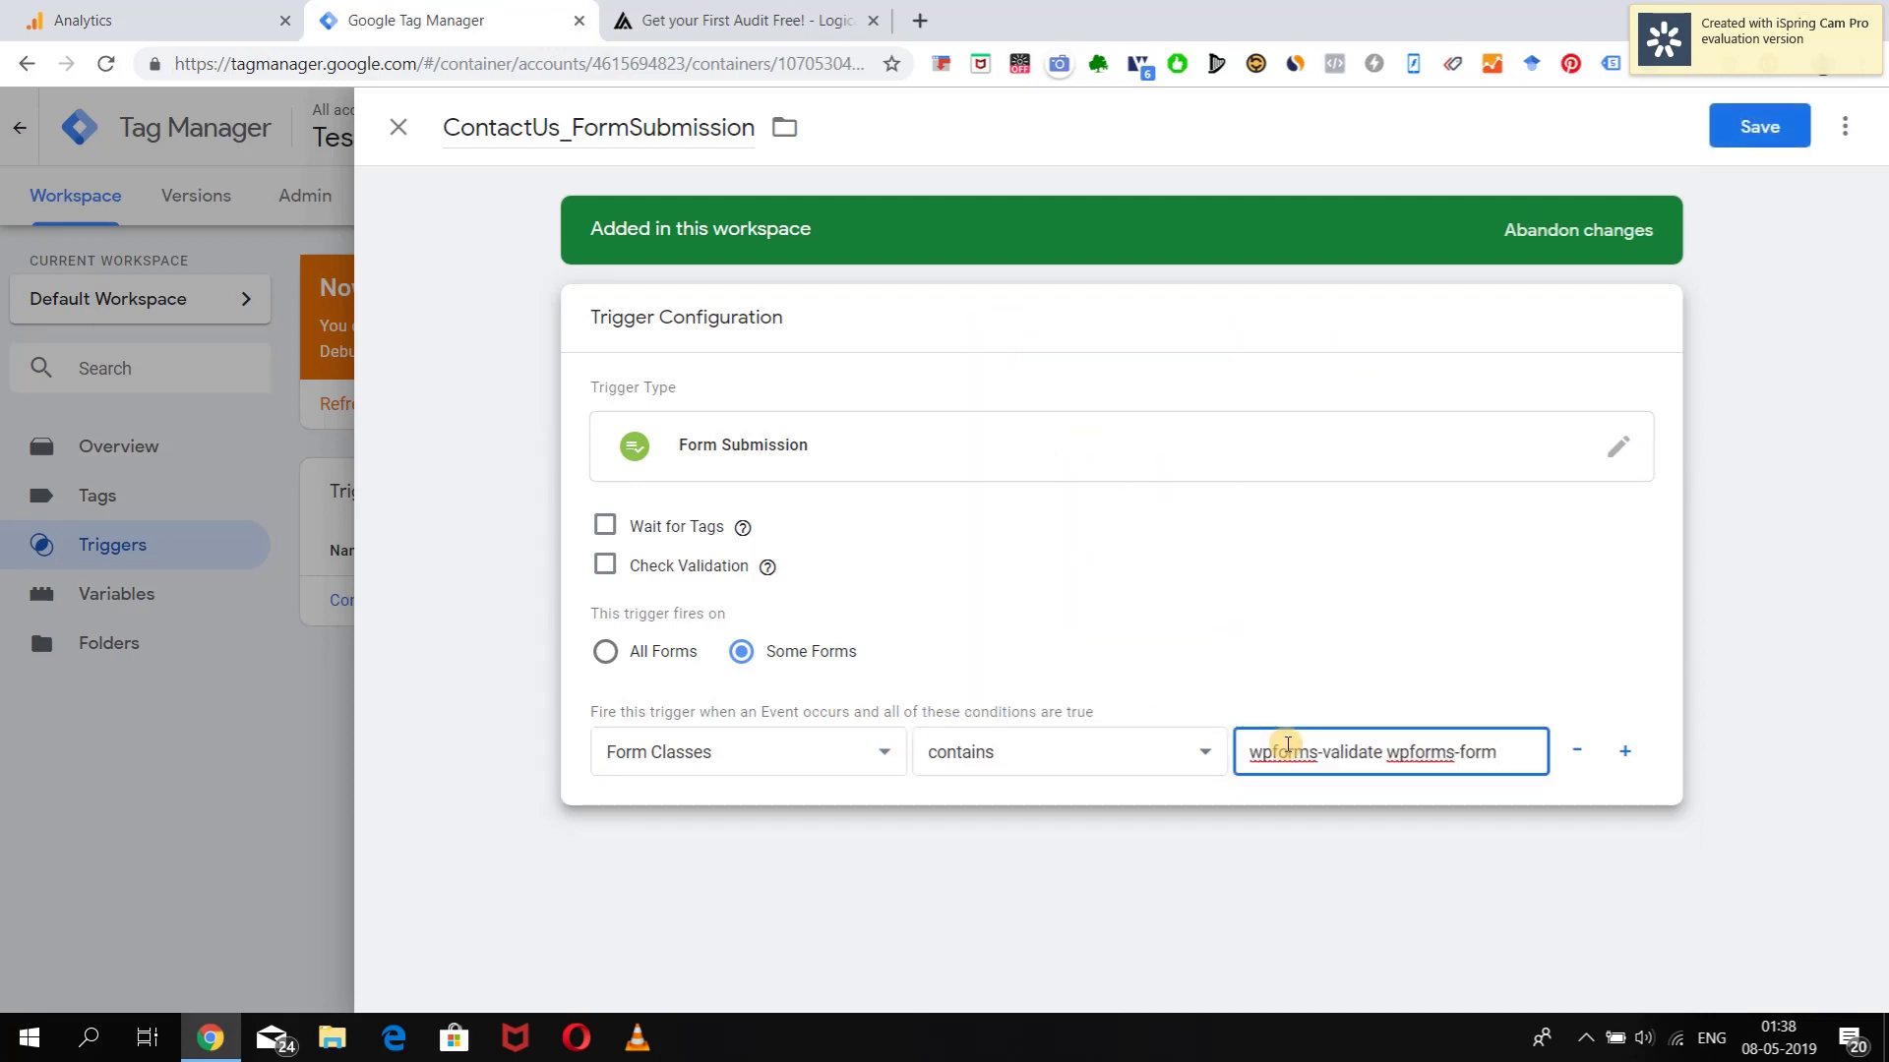
left_click(1624, 753)
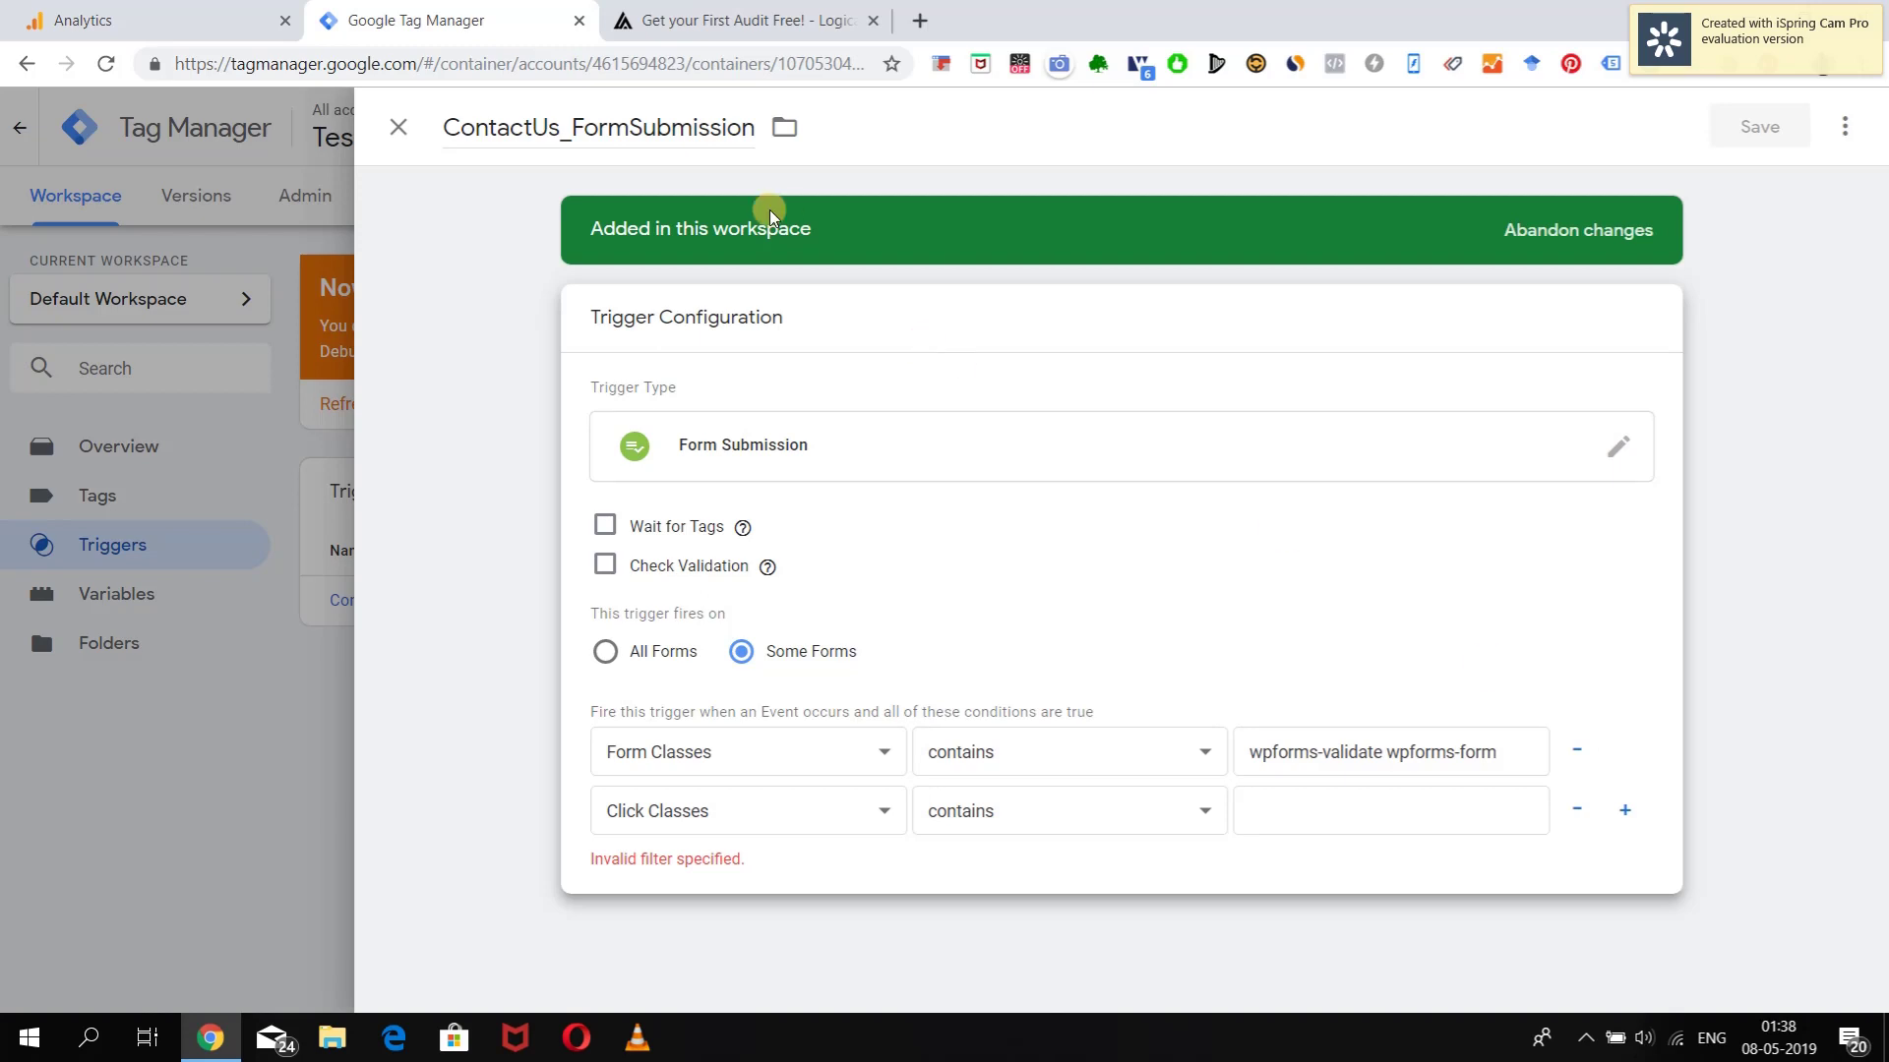
Copy the Form ID from the site and set both conditions' operators to equals
left_click(747, 20)
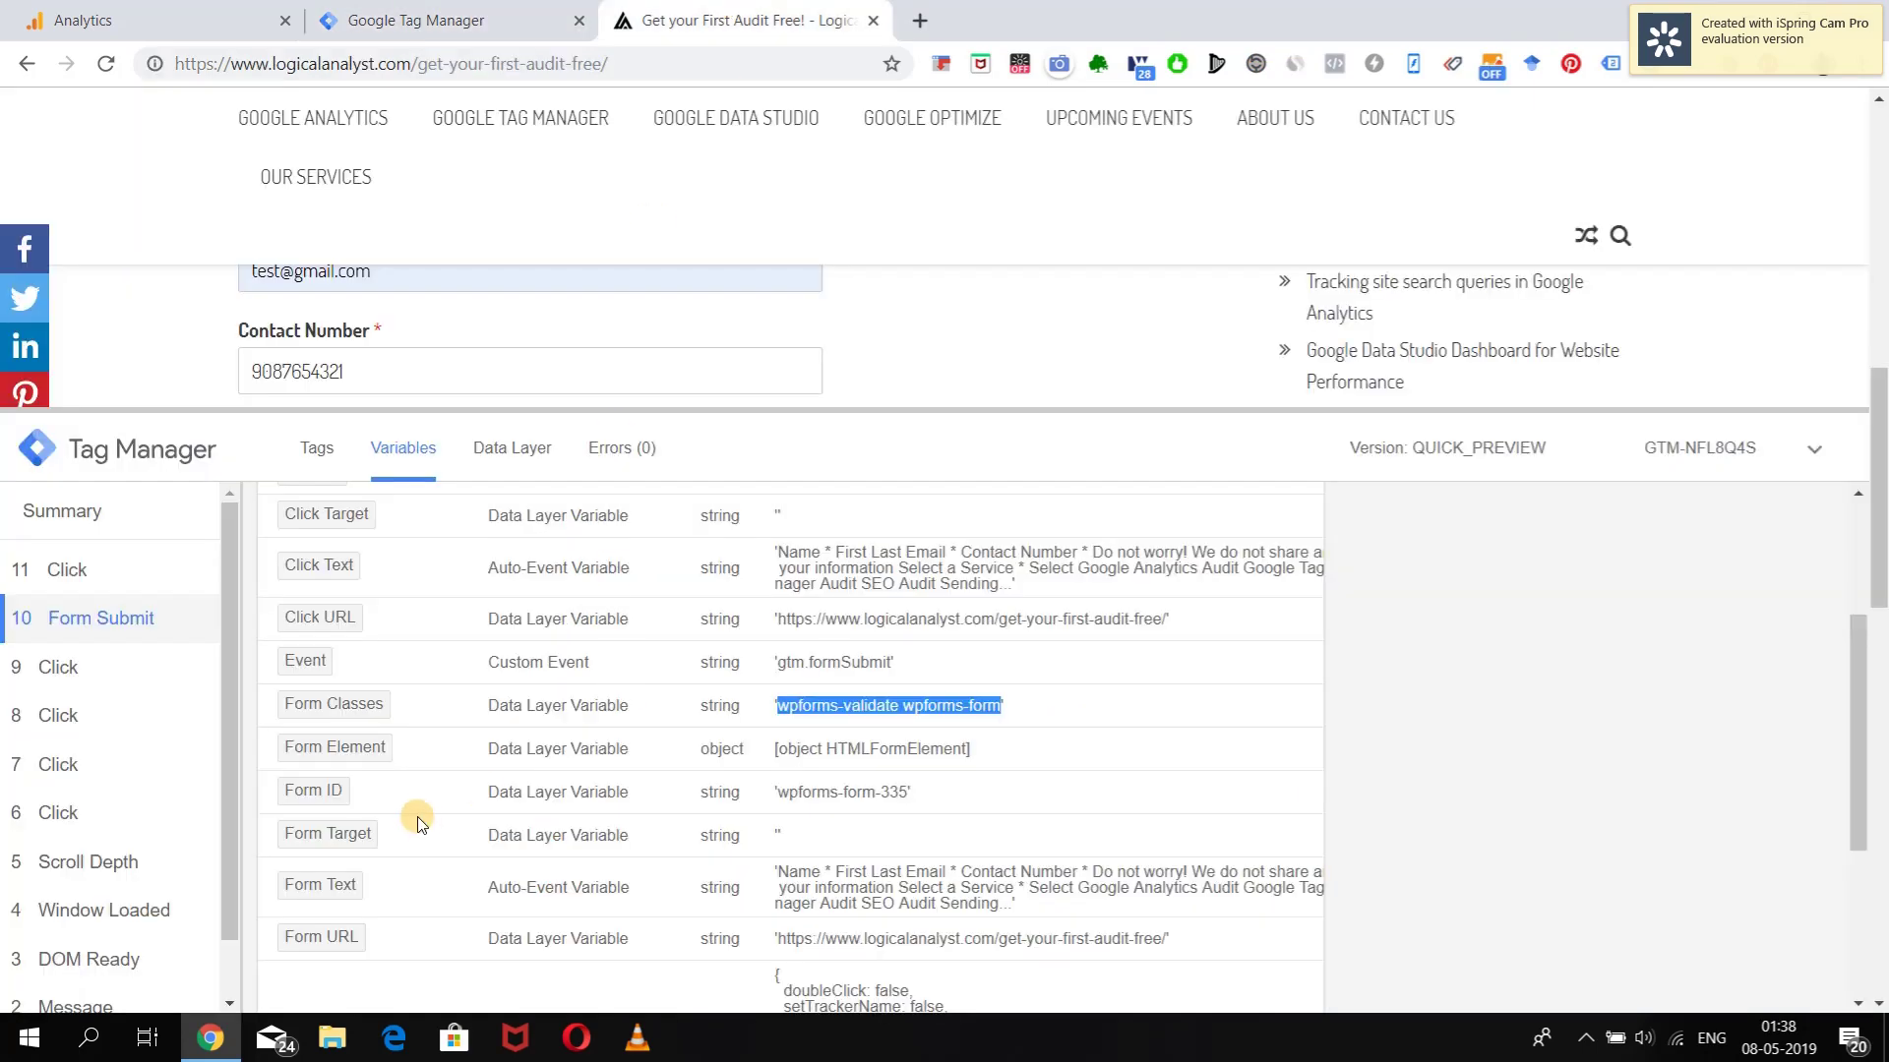
left_click(782, 797)
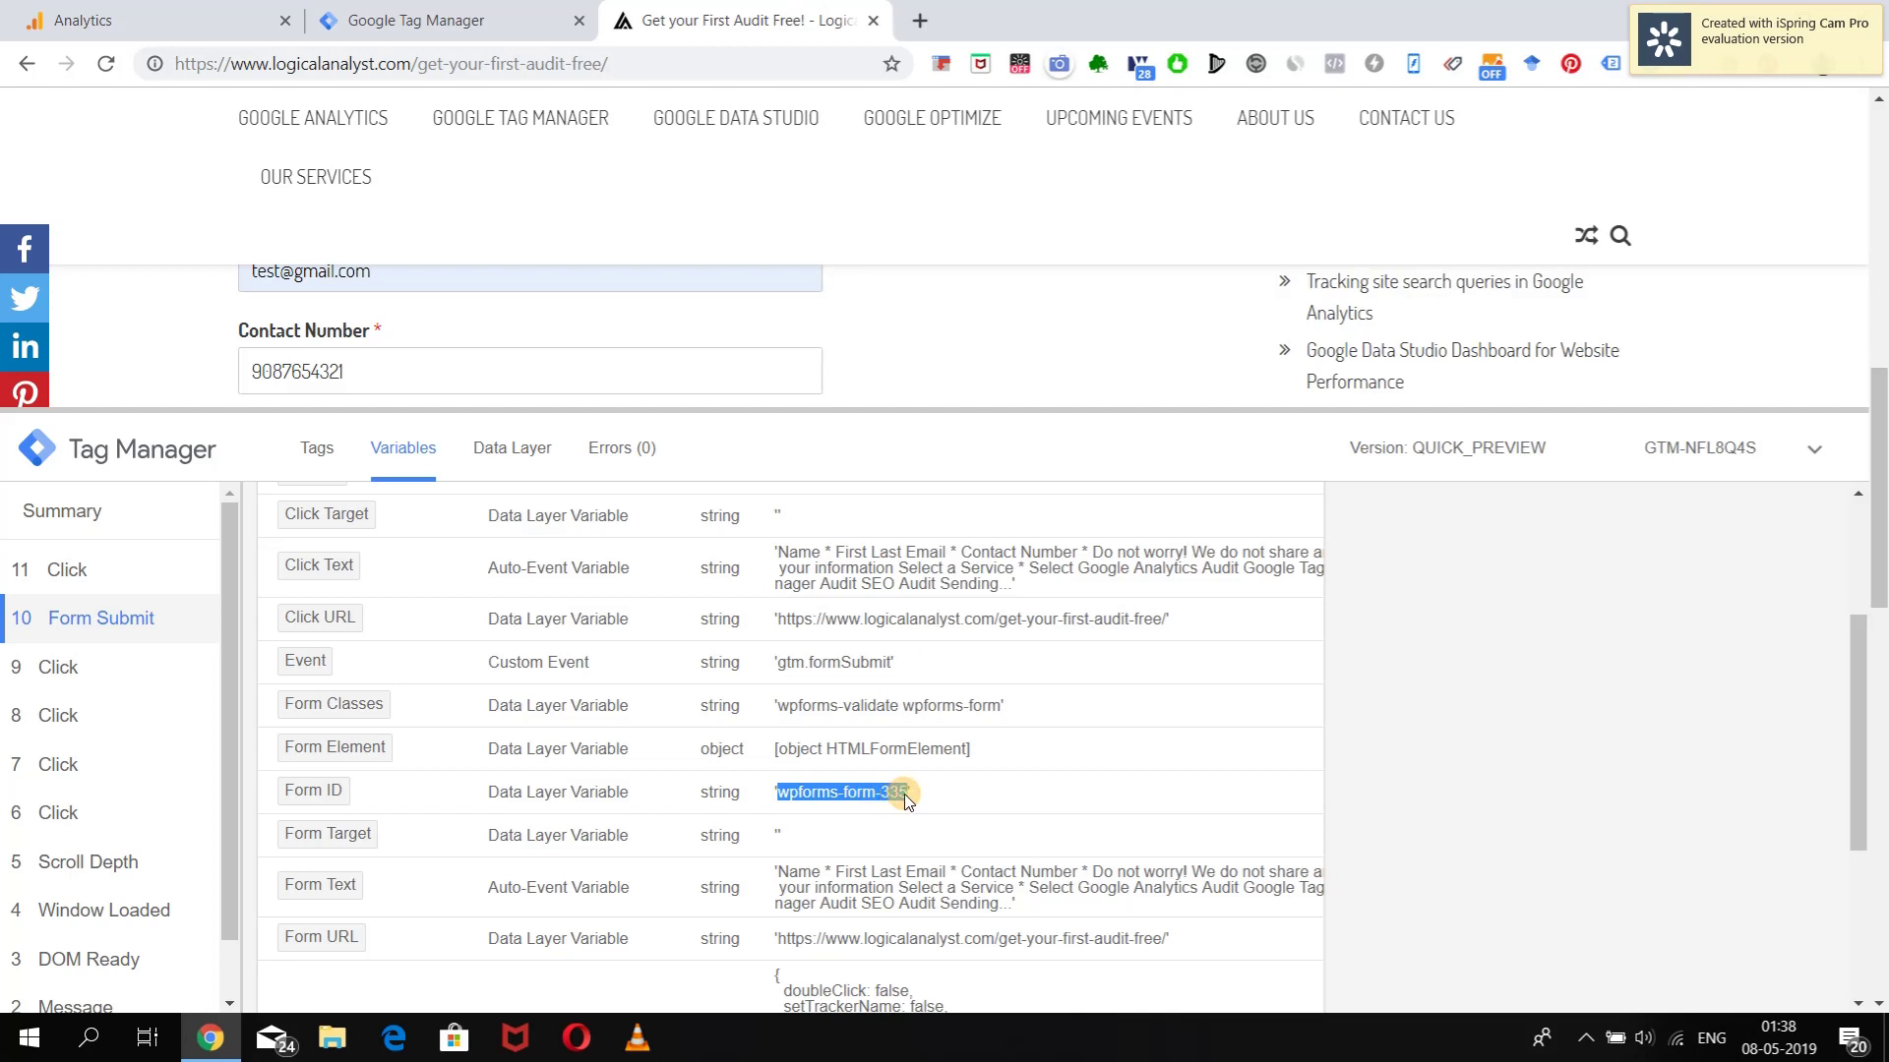
left_click(453, 21)
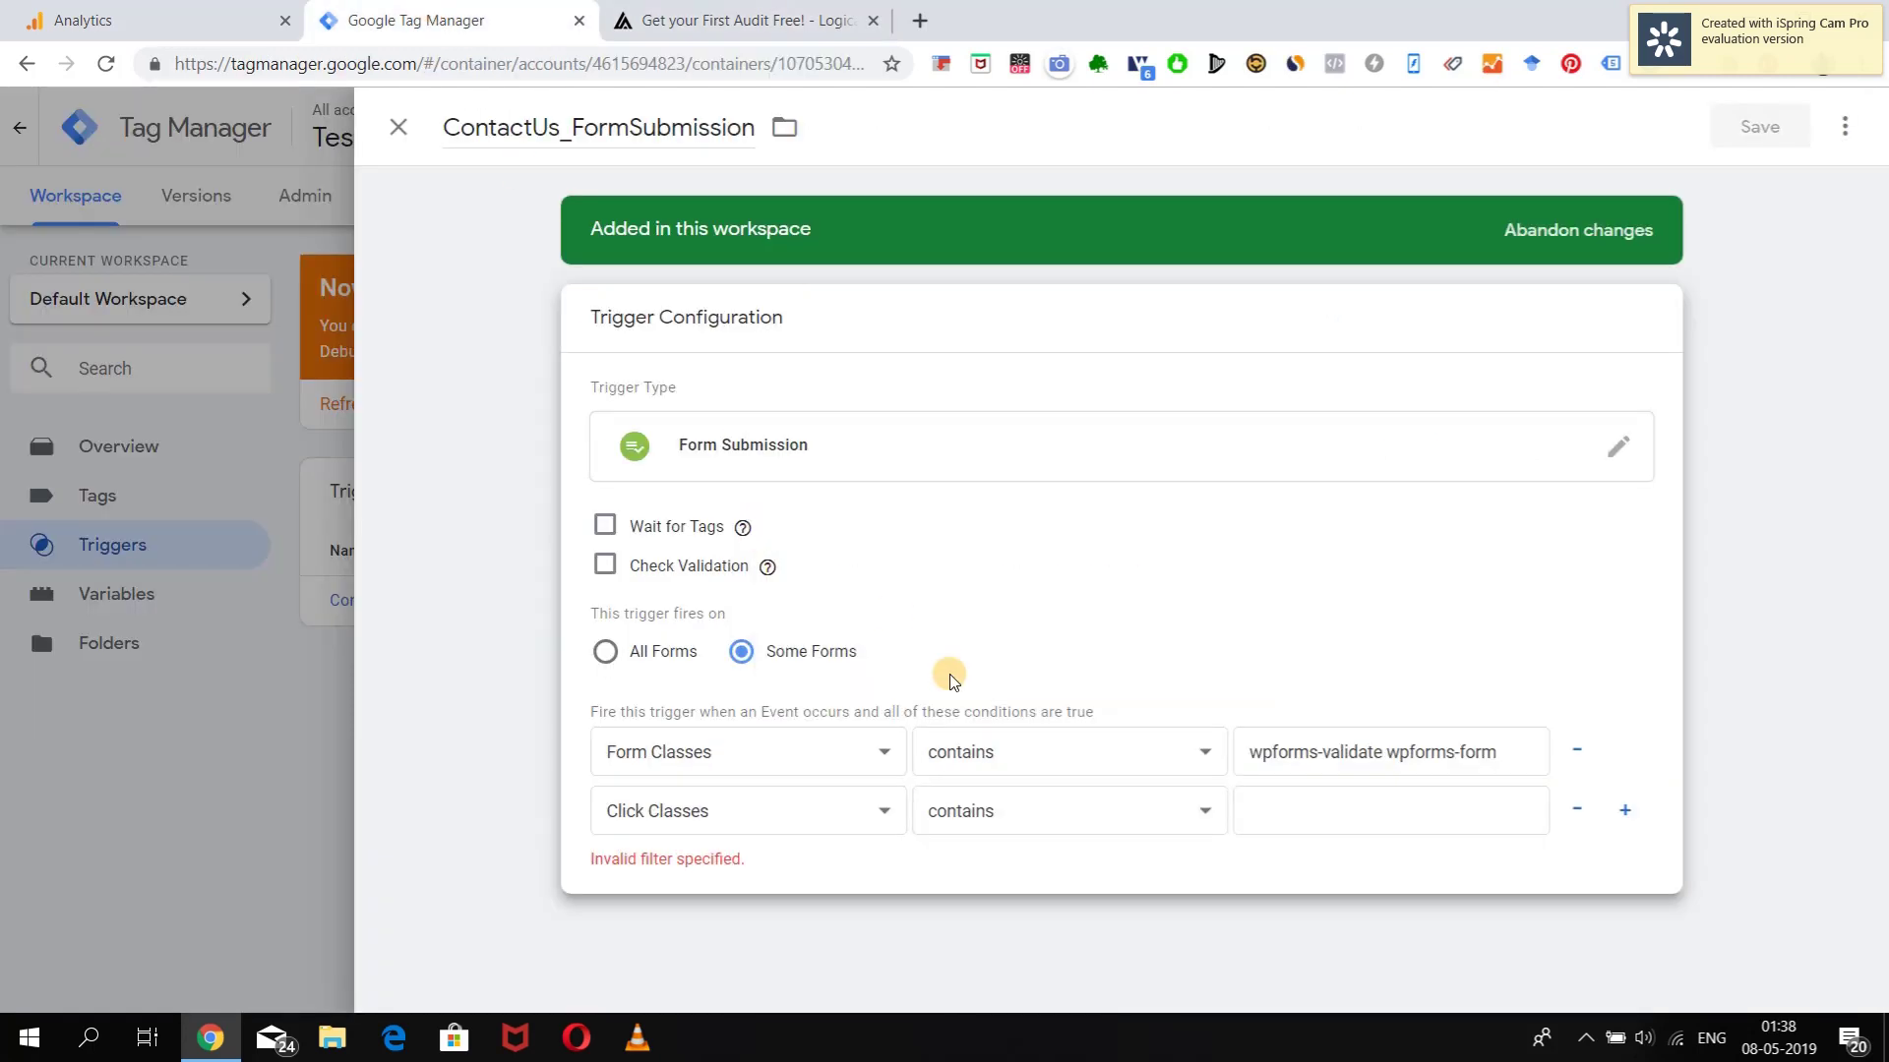
left_click(1136, 752)
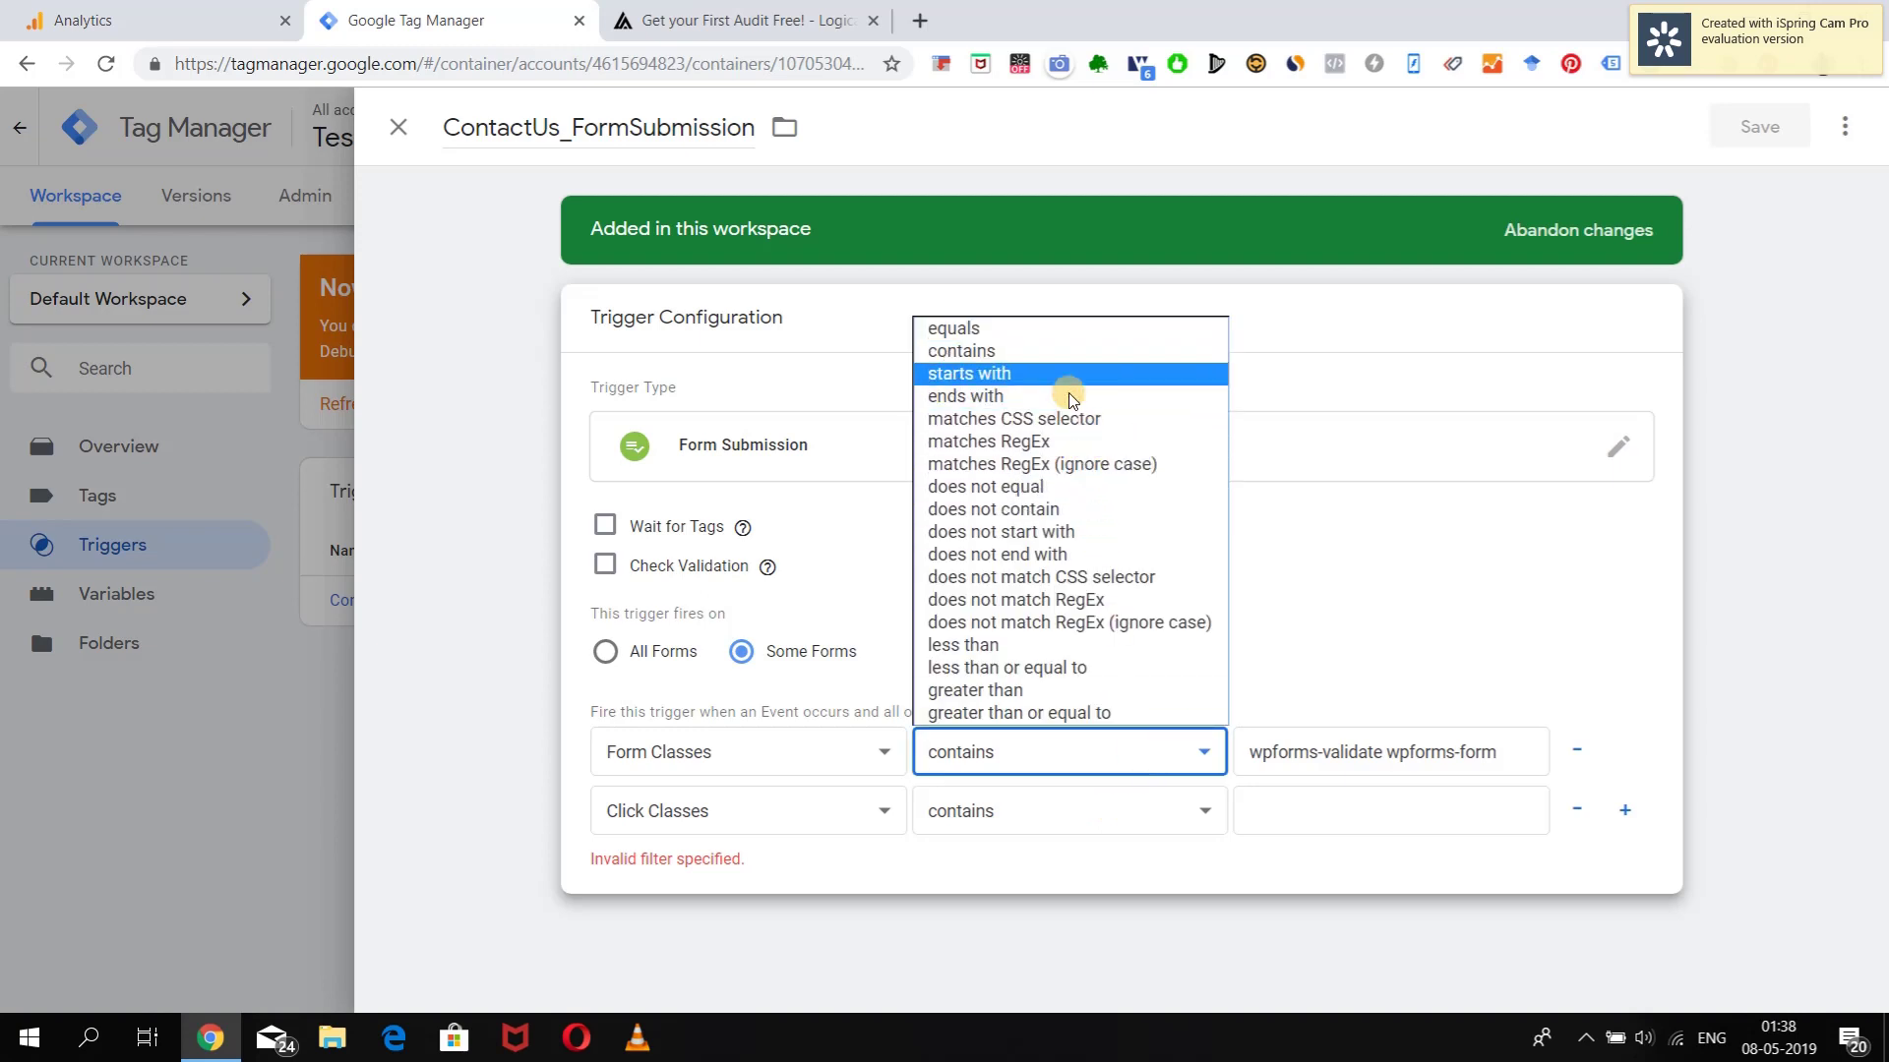
left_click(1060, 328)
left_click(1115, 824)
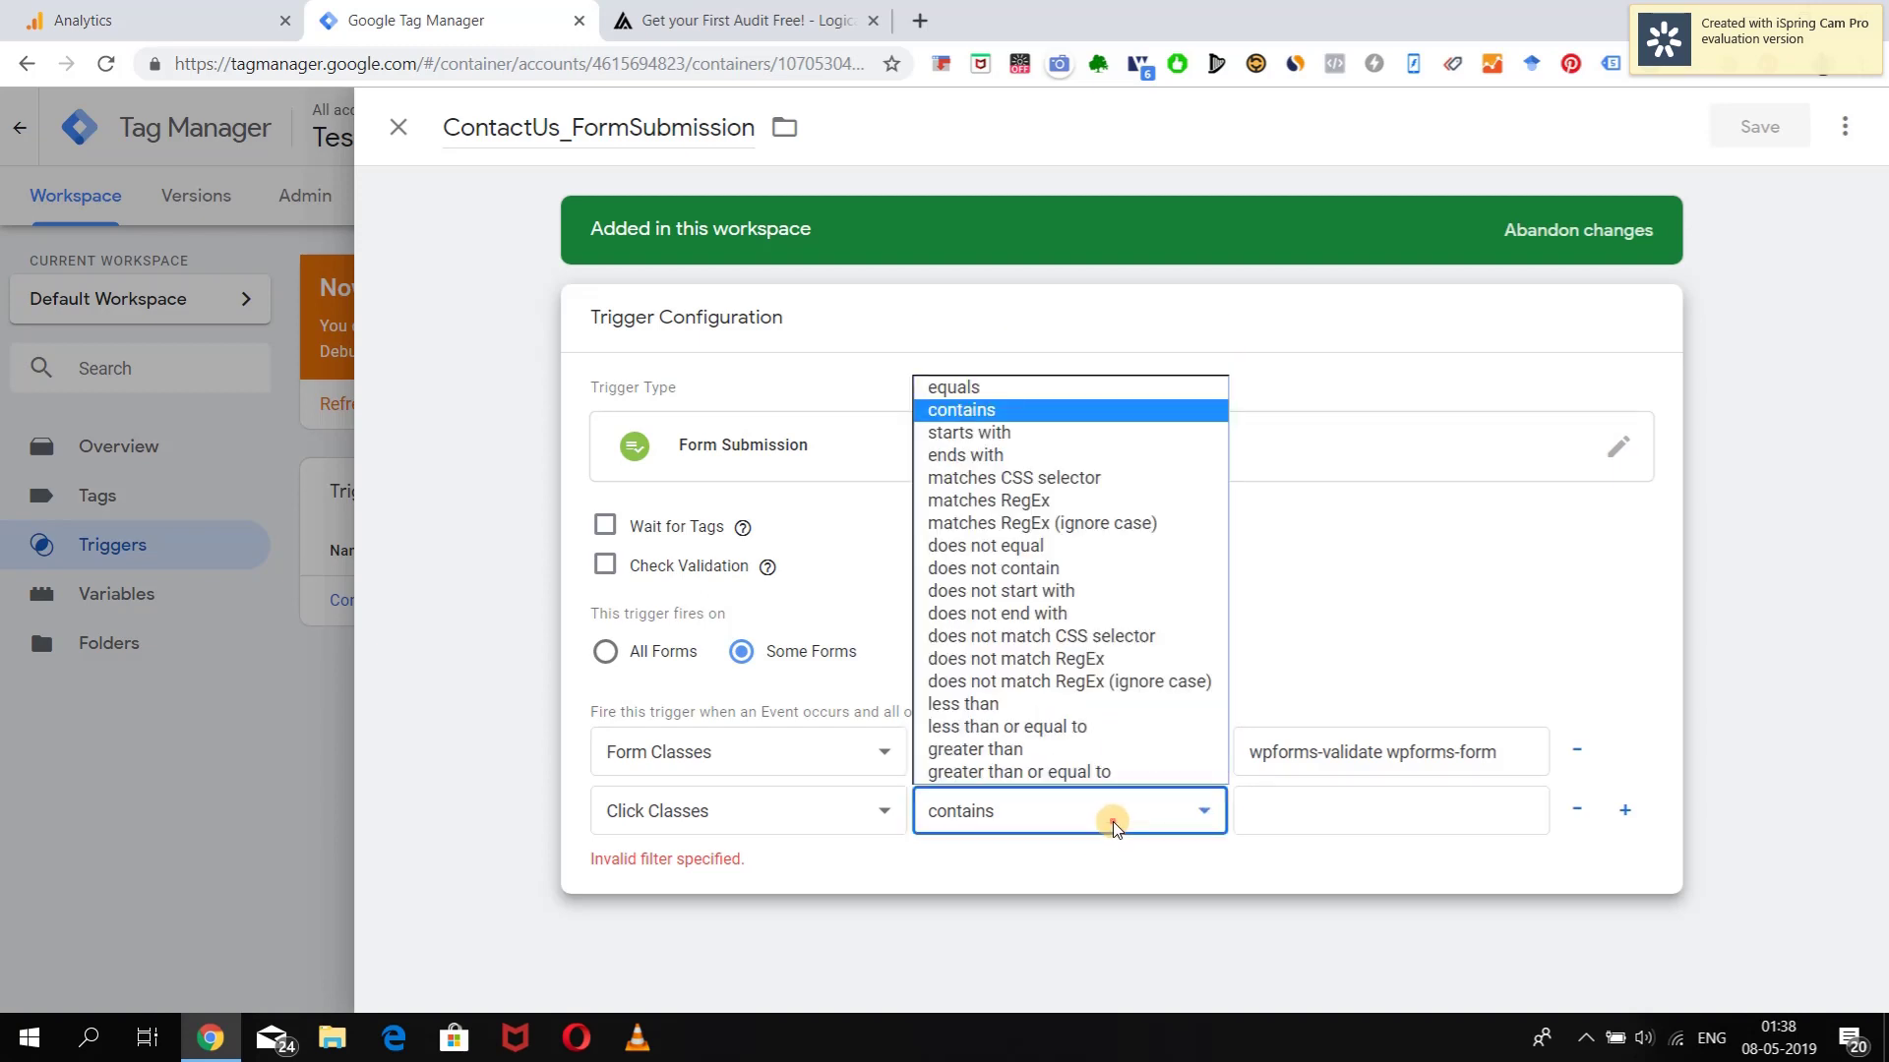
left_click(1013, 387)
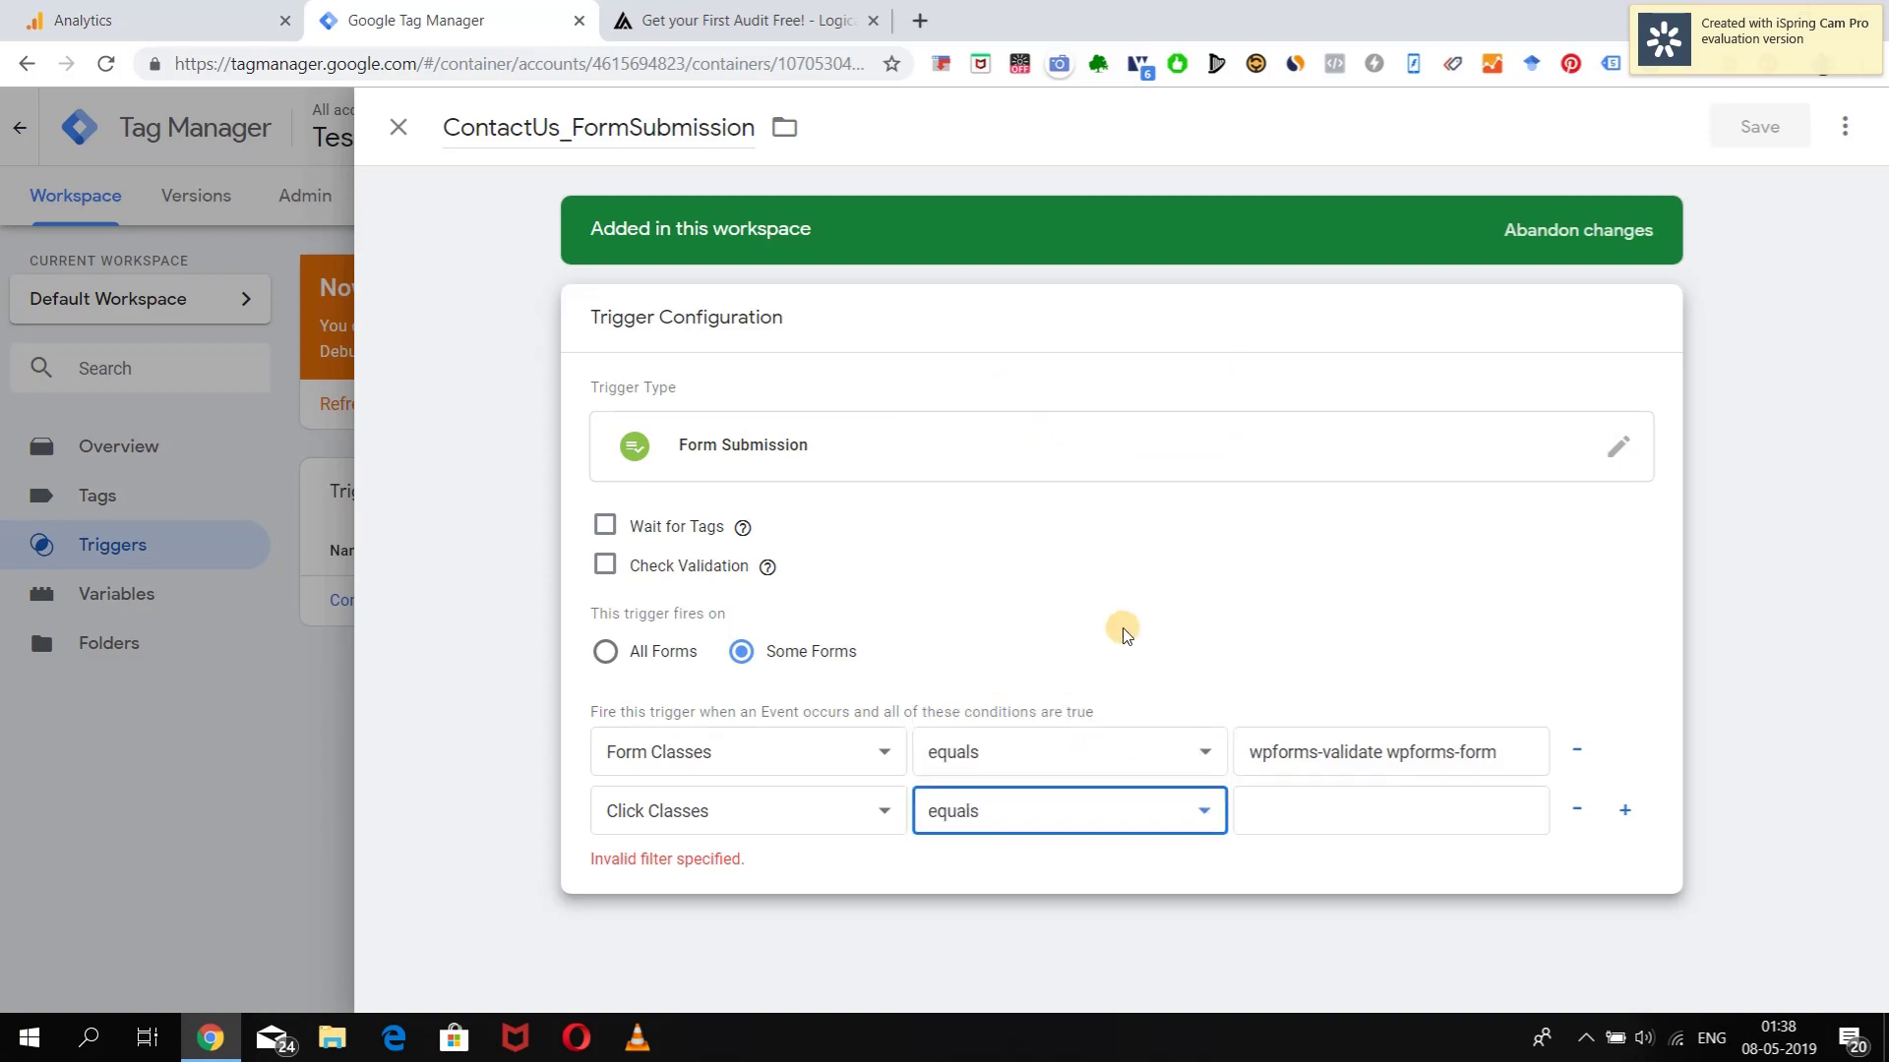
Make the second condition Form ID equals 'wpforms-form-335'
left_click(1330, 805)
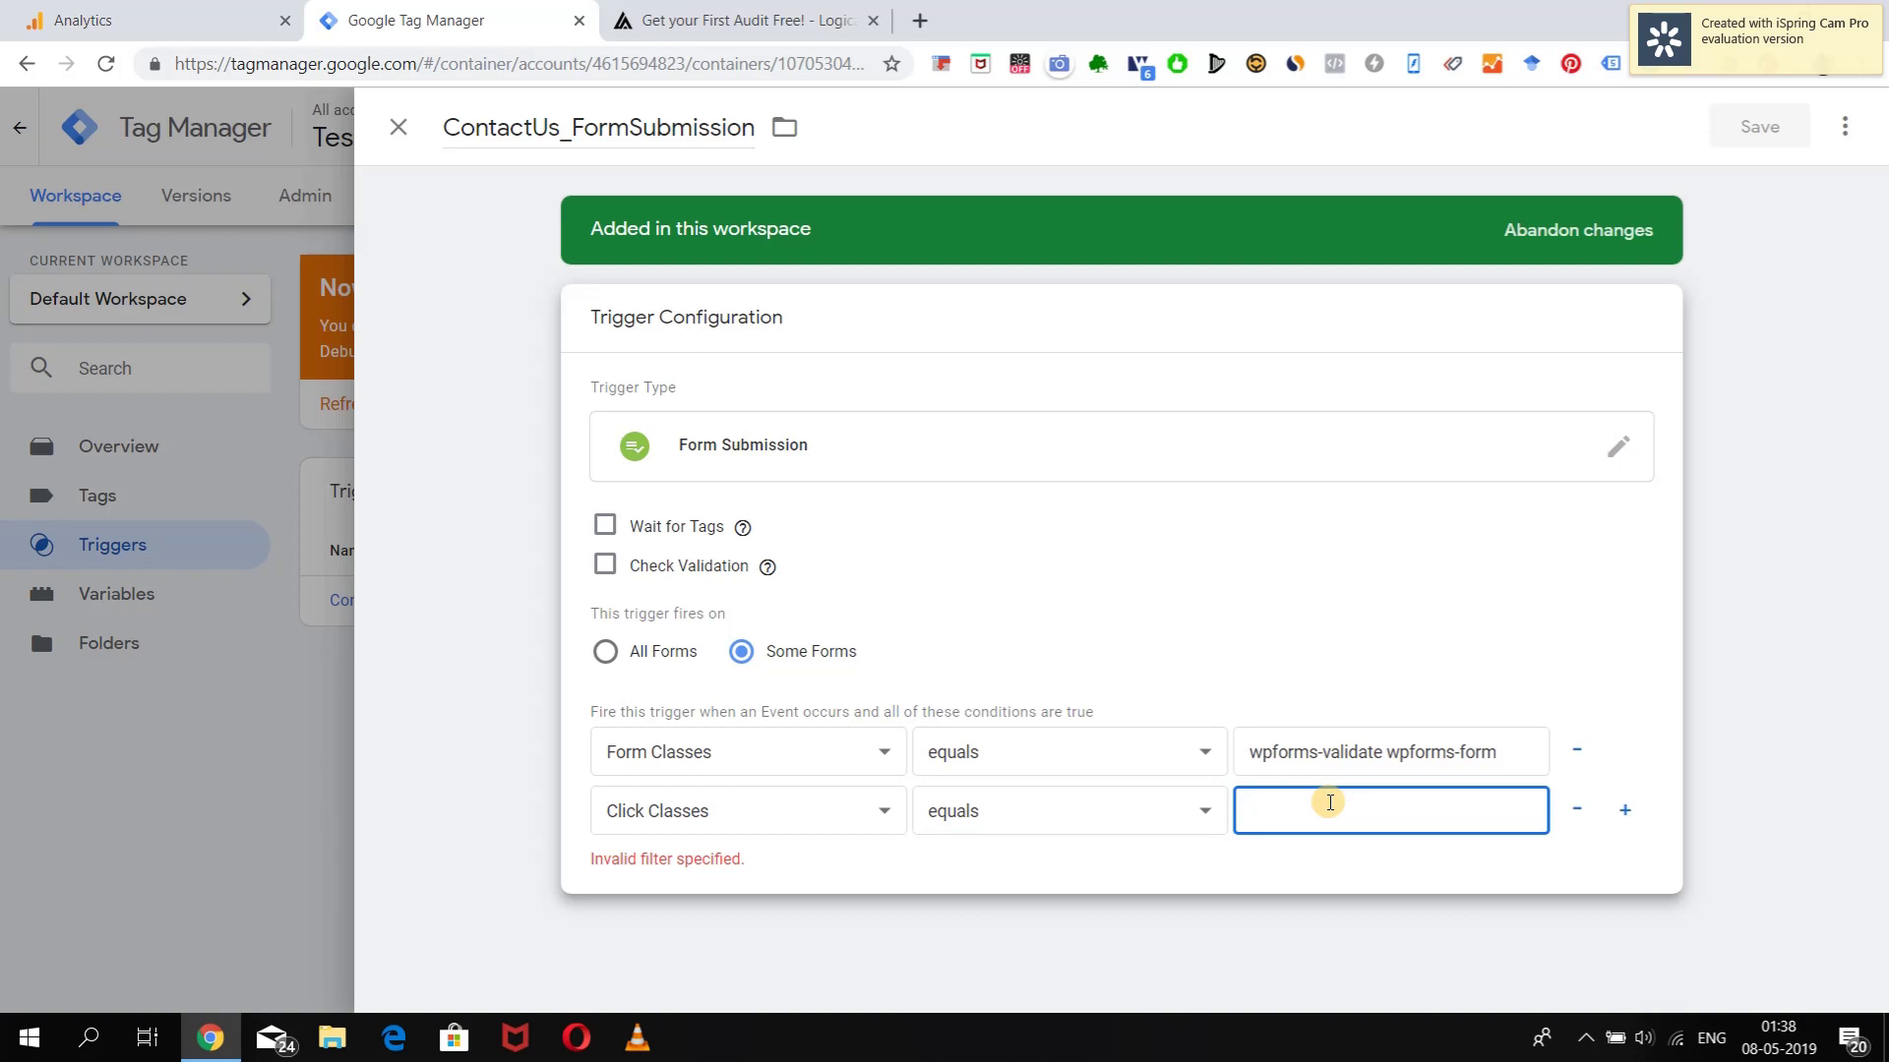
left_click(822, 802)
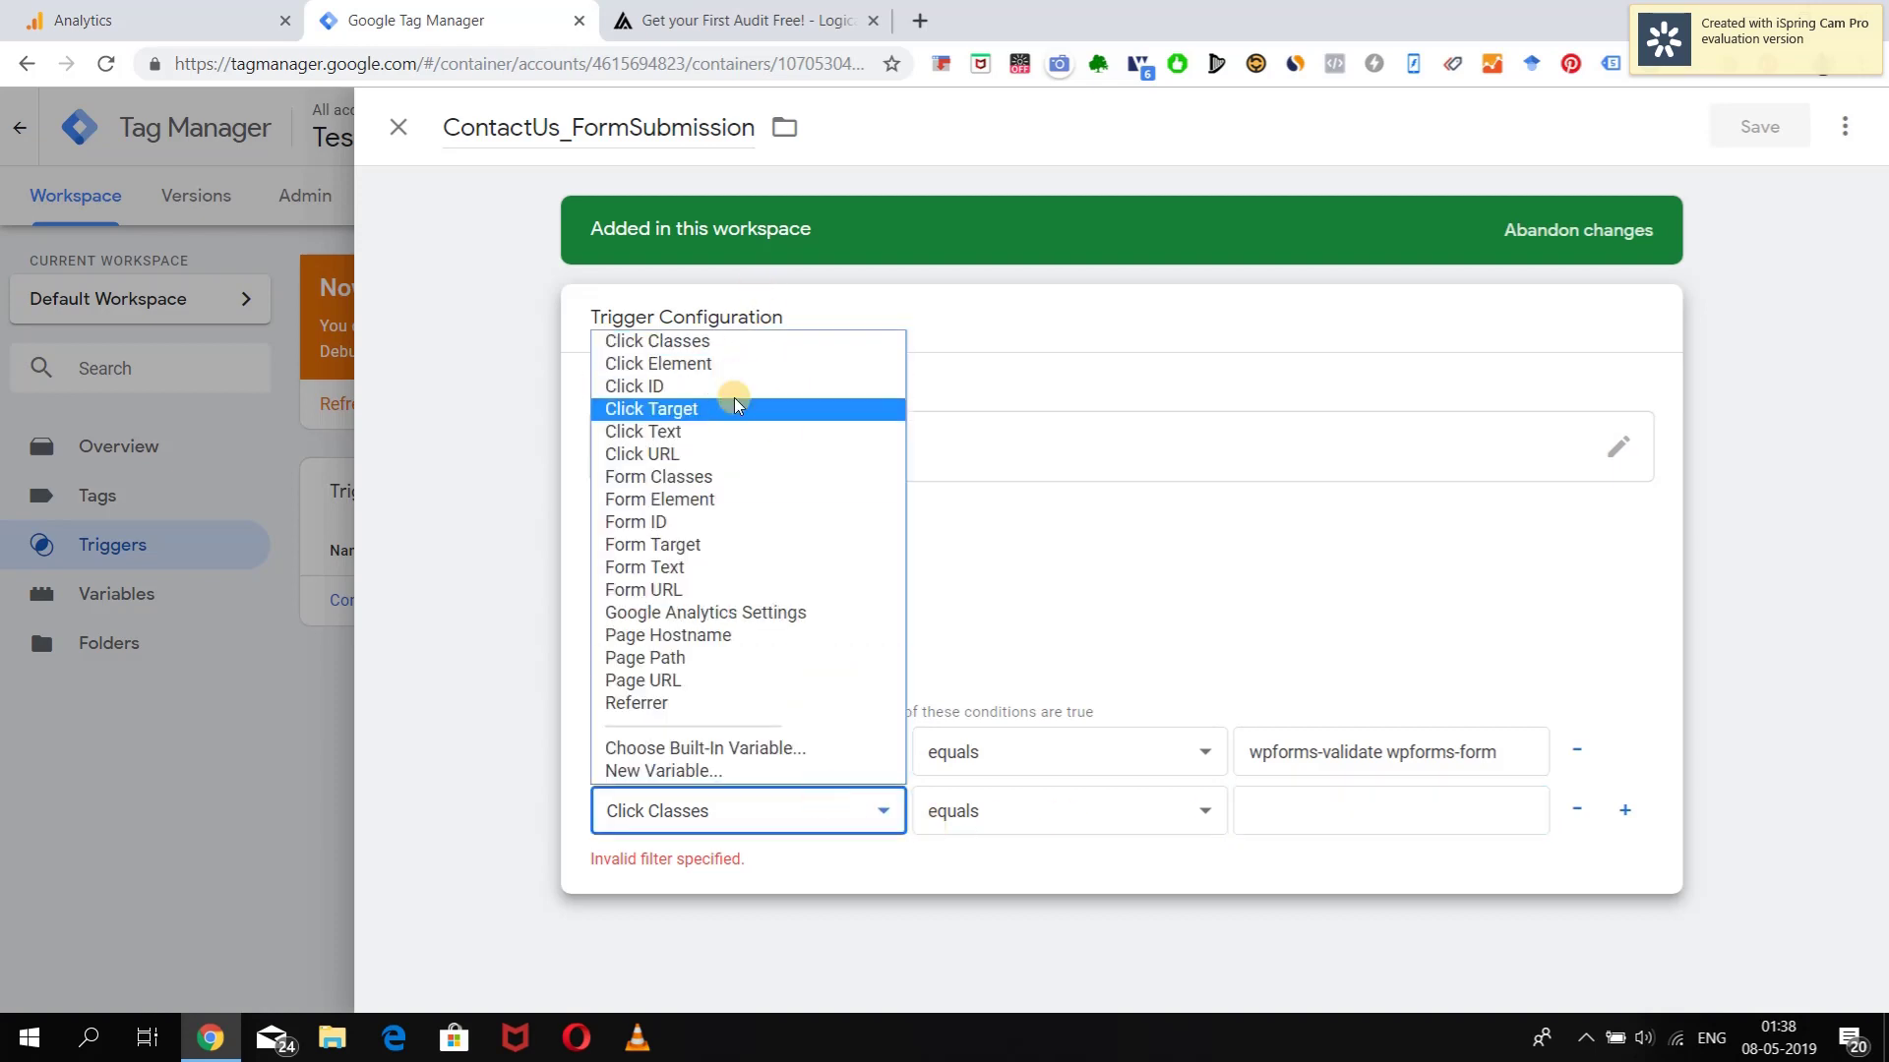
left_click(692, 528)
left_click(1263, 803)
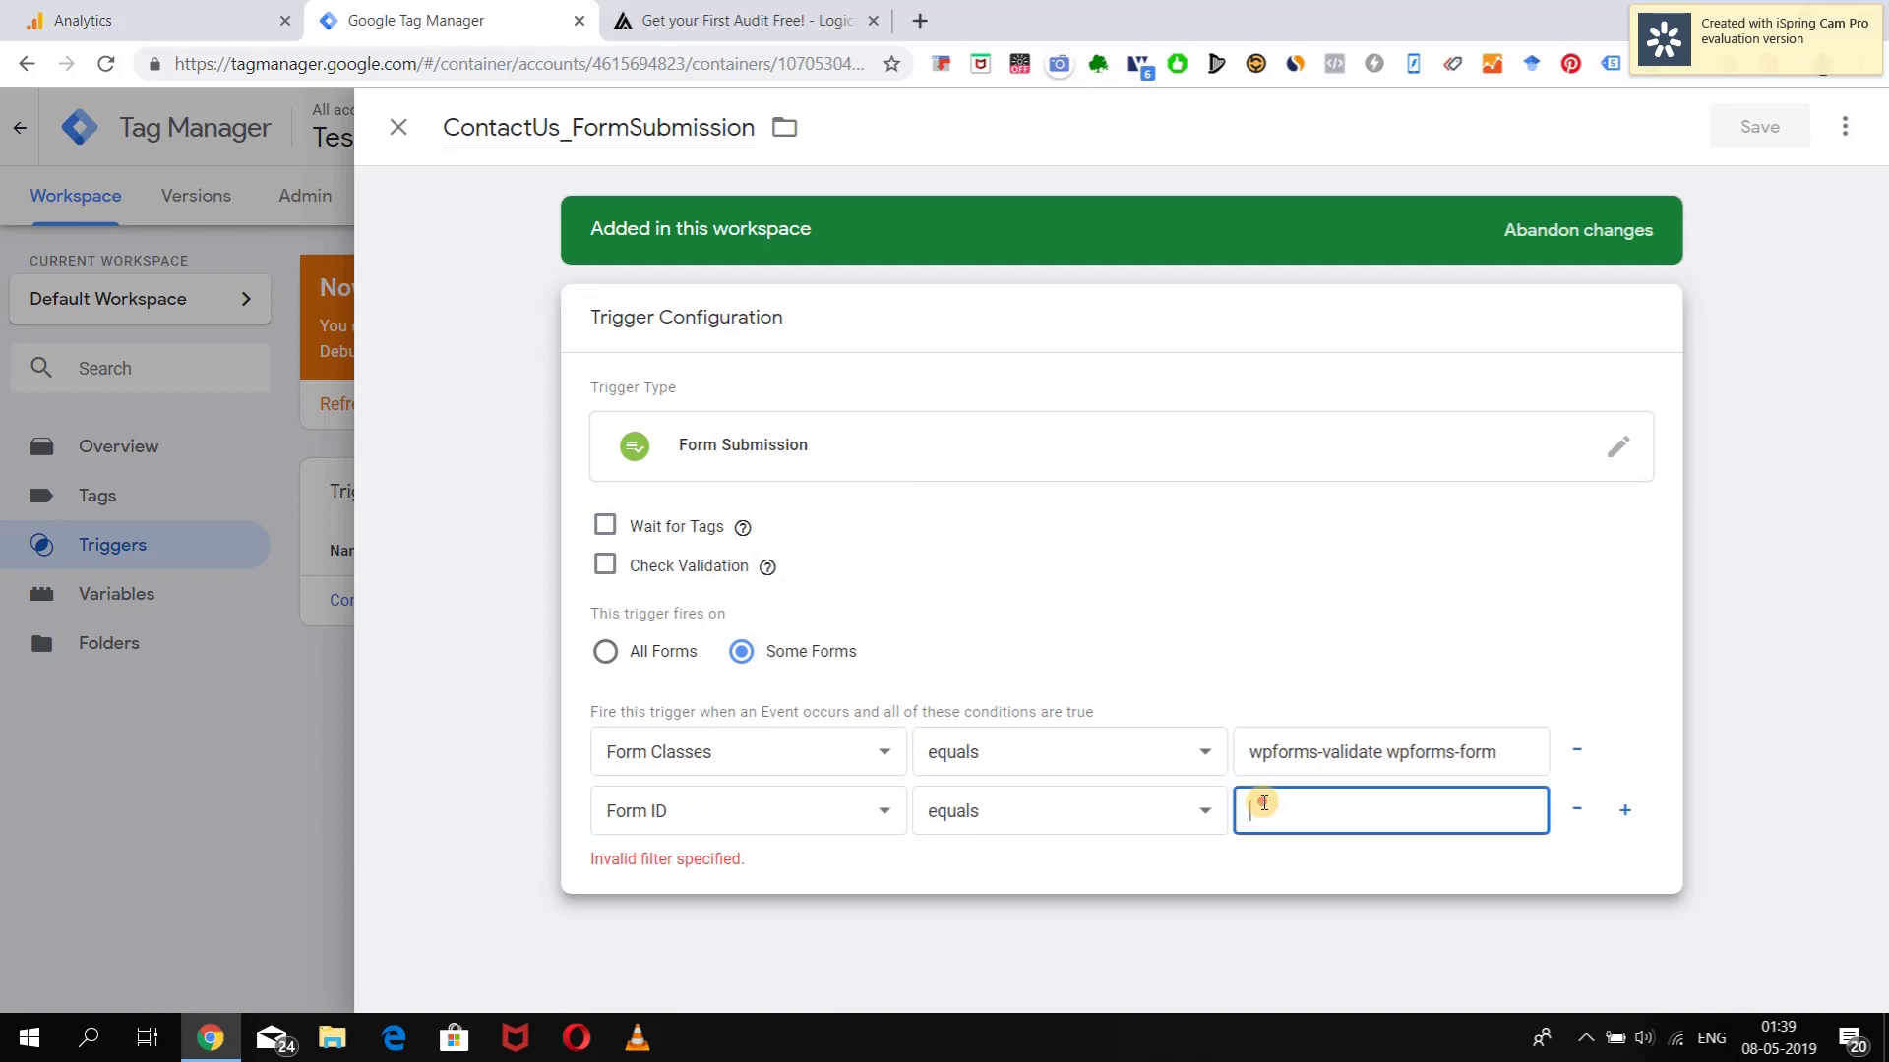
type("wpforms-form-335")
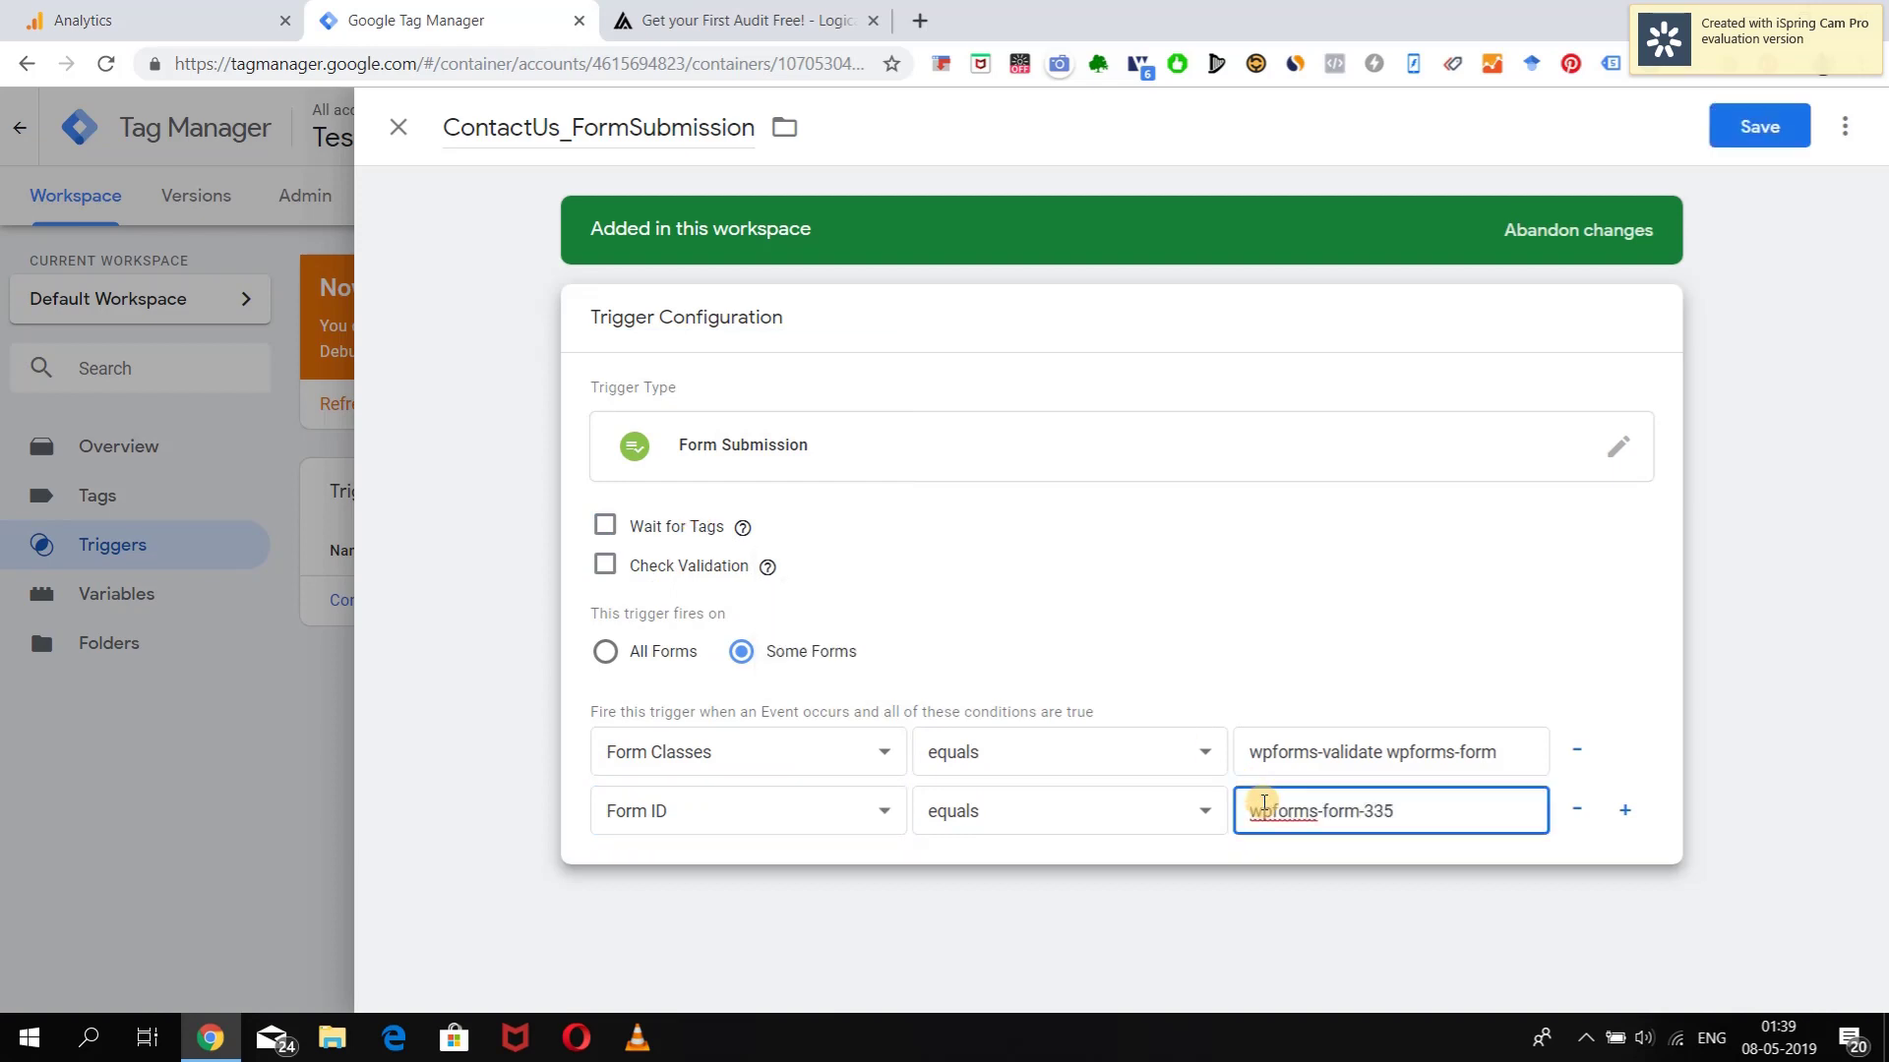
left_click(767, 567)
left_click(954, 557)
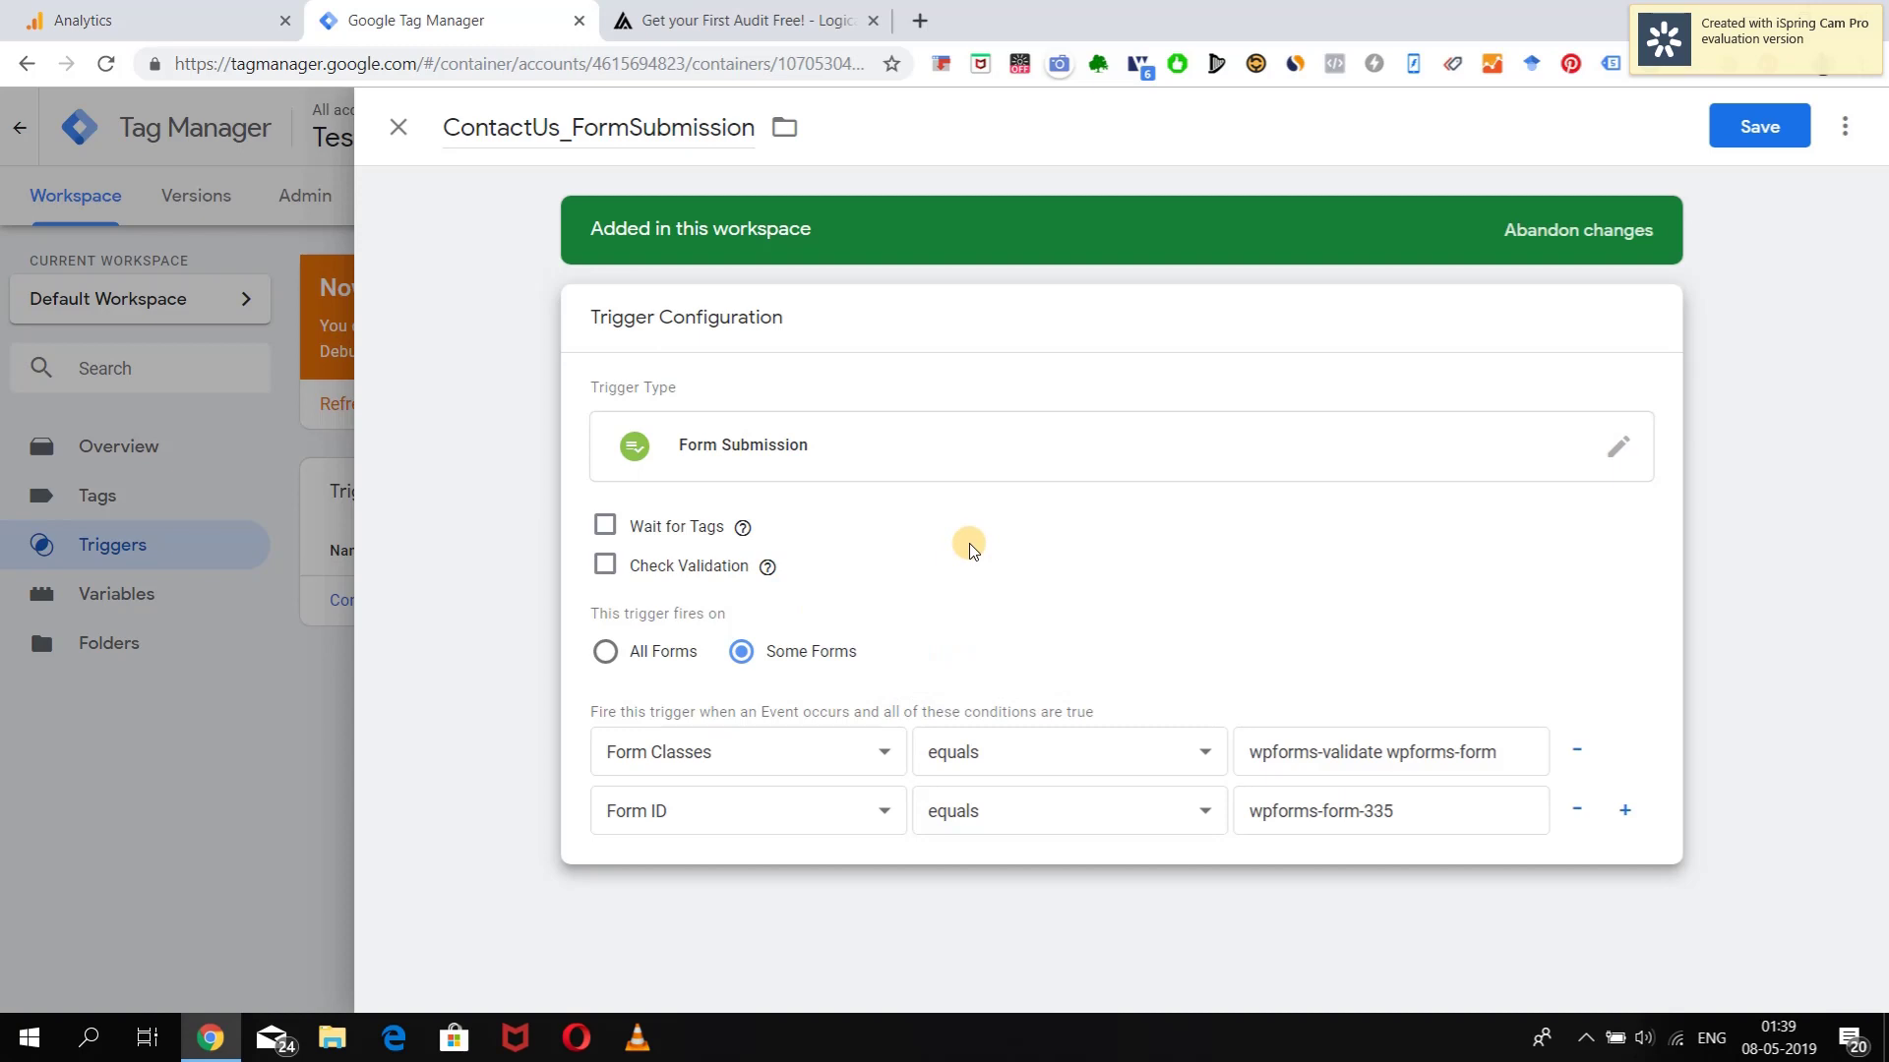
left_click(728, 17)
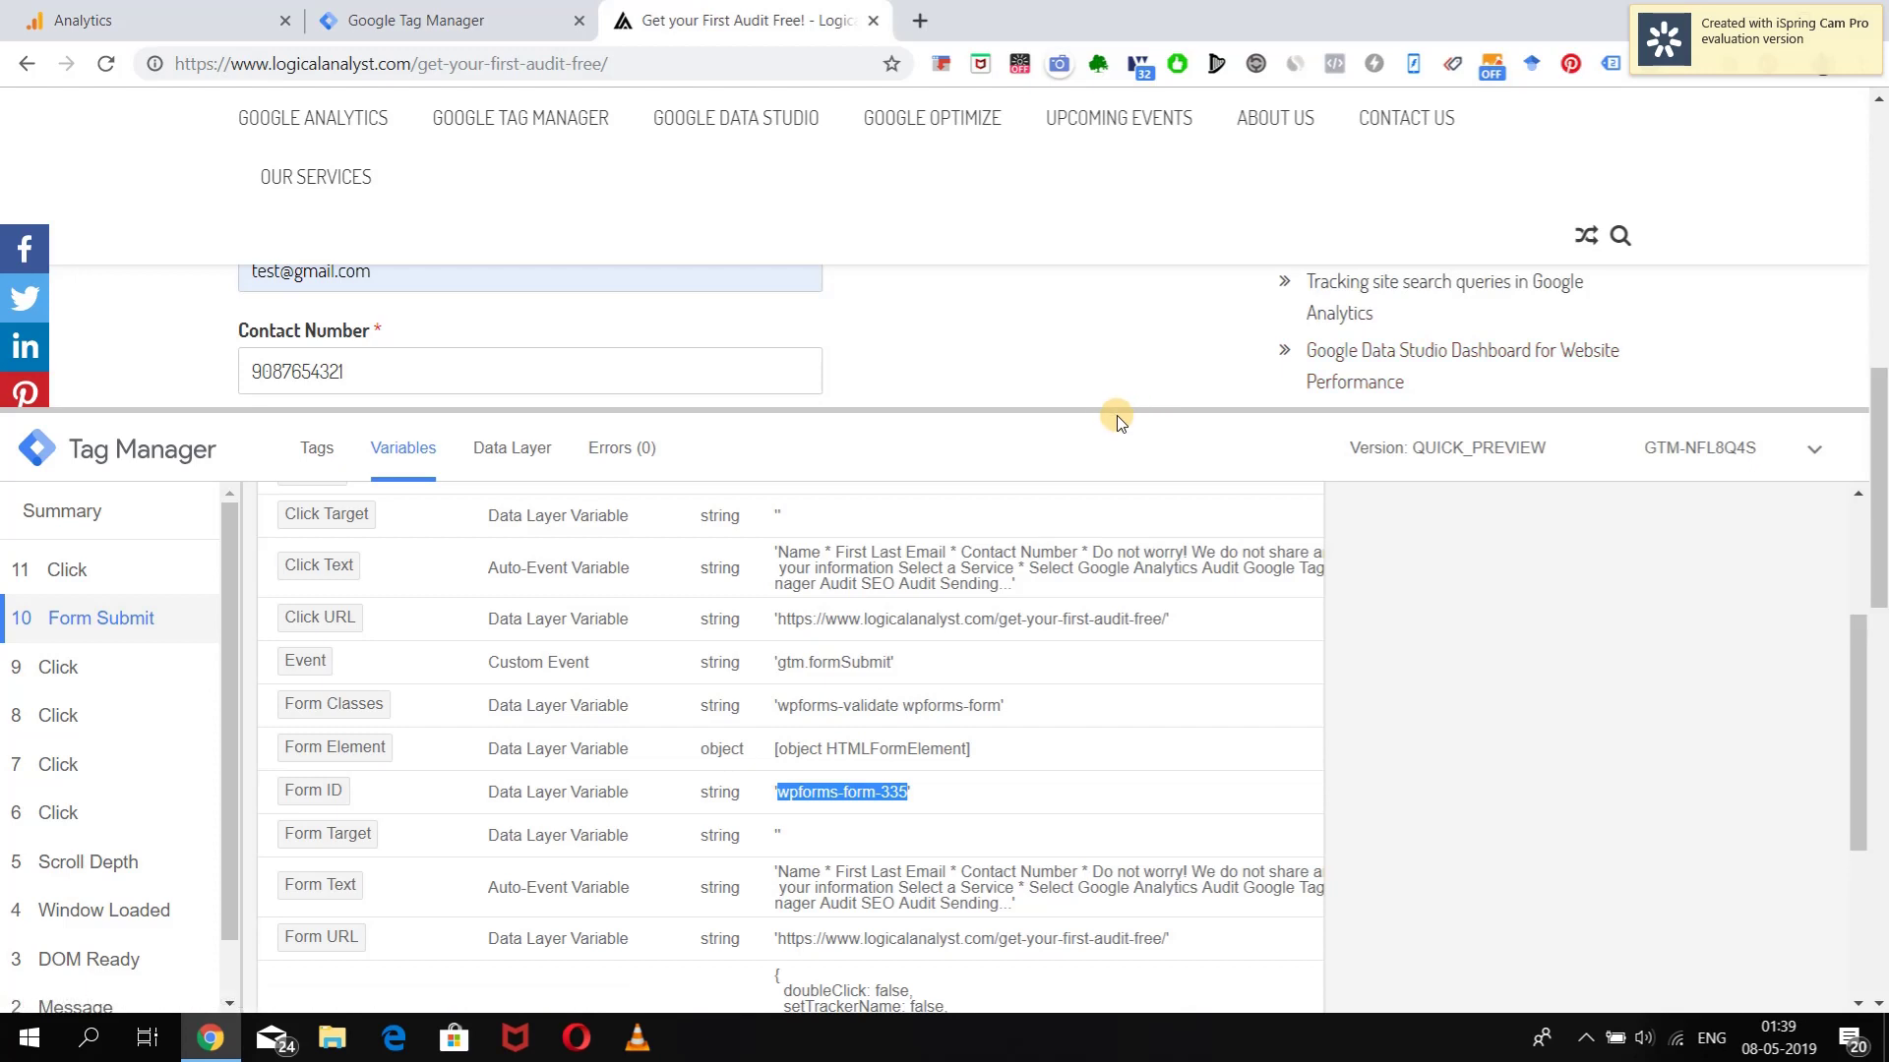
left_click_drag(1116, 413, 1079, 687)
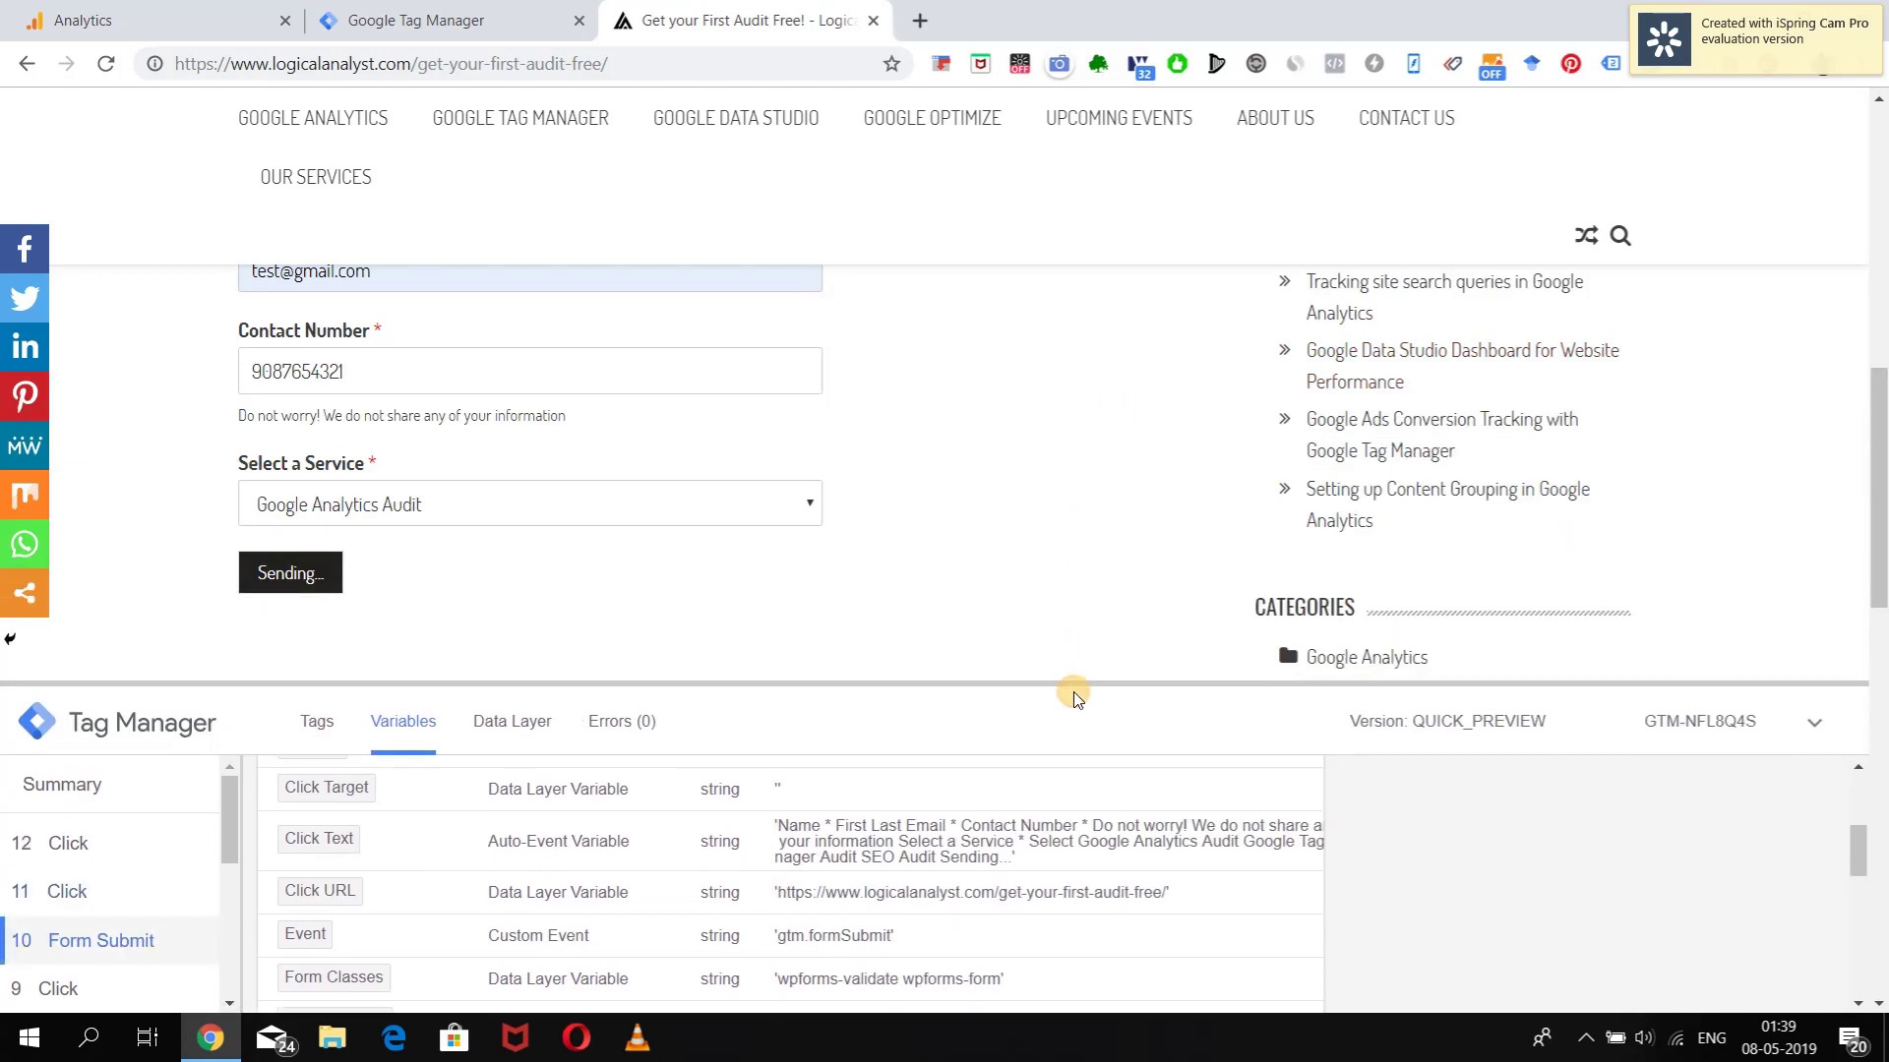
scroll(854, 491, "up", 1)
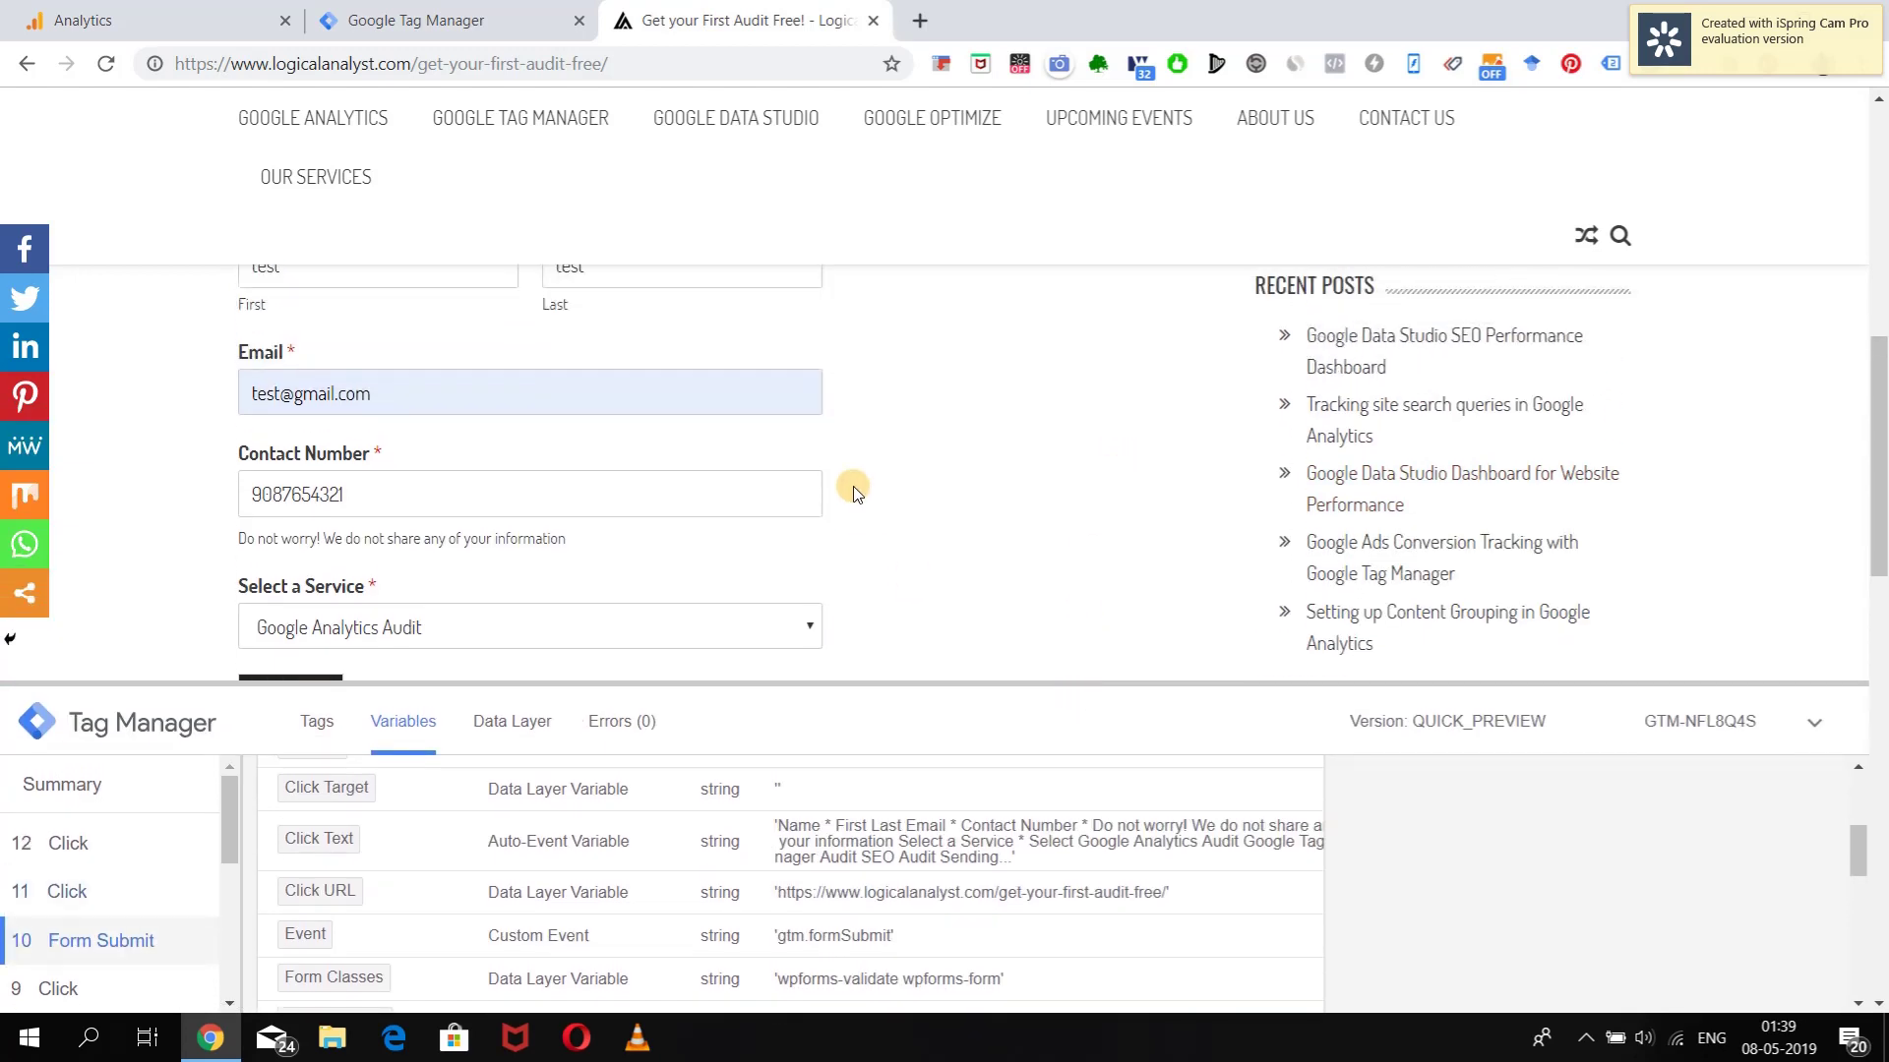
scroll(853, 492, "down", 1)
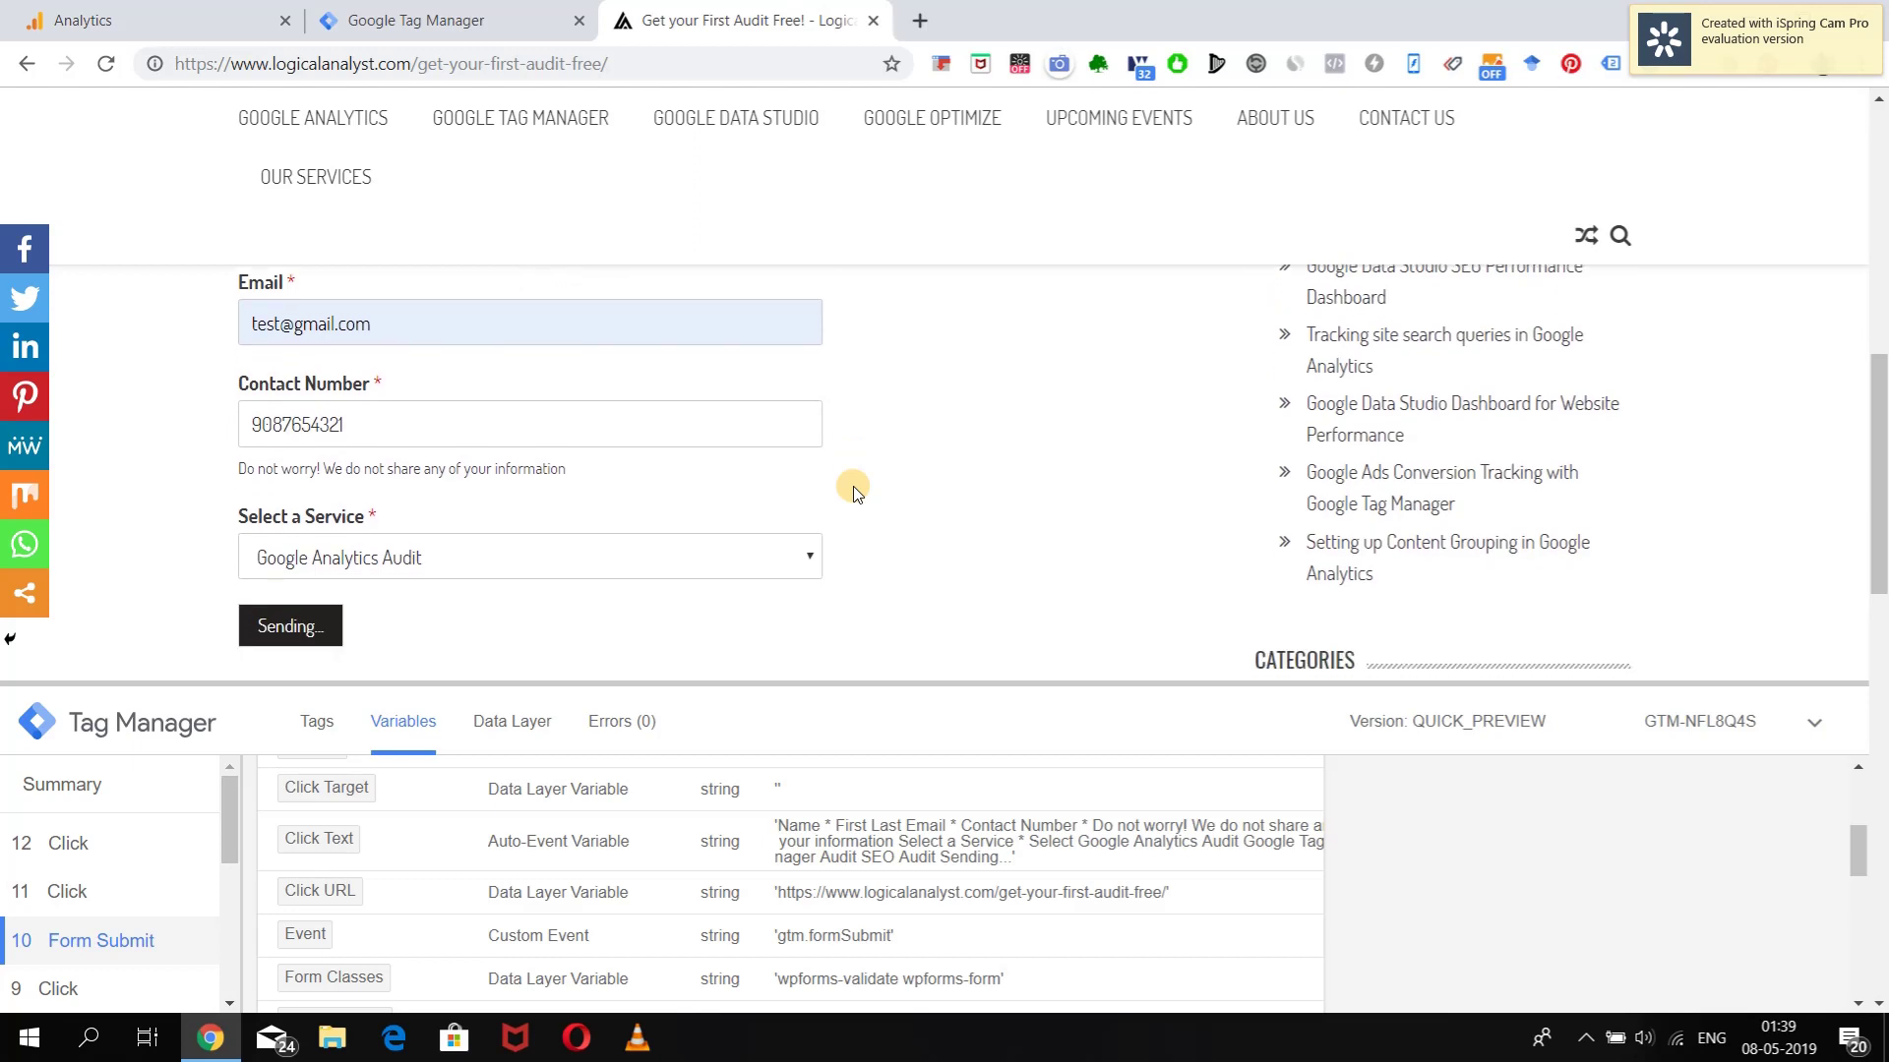
scroll(853, 485, "up", 2)
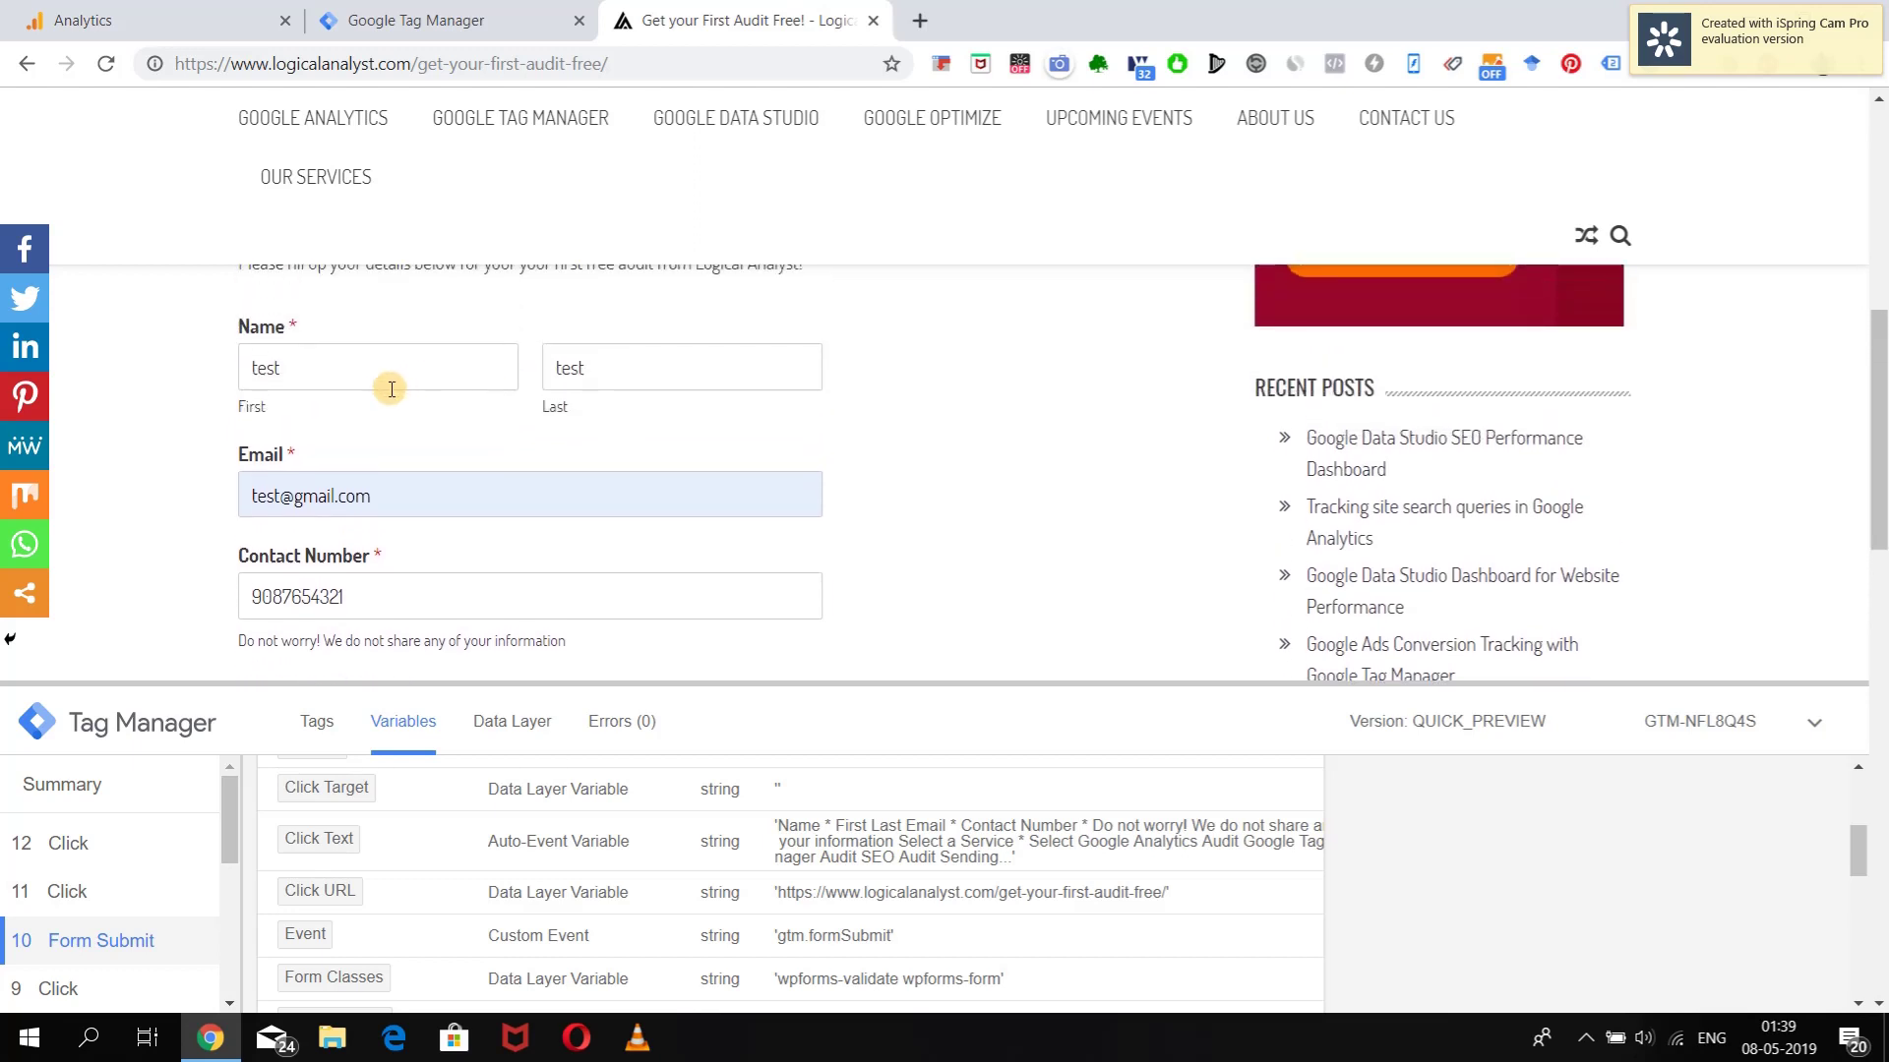
left_click(421, 24)
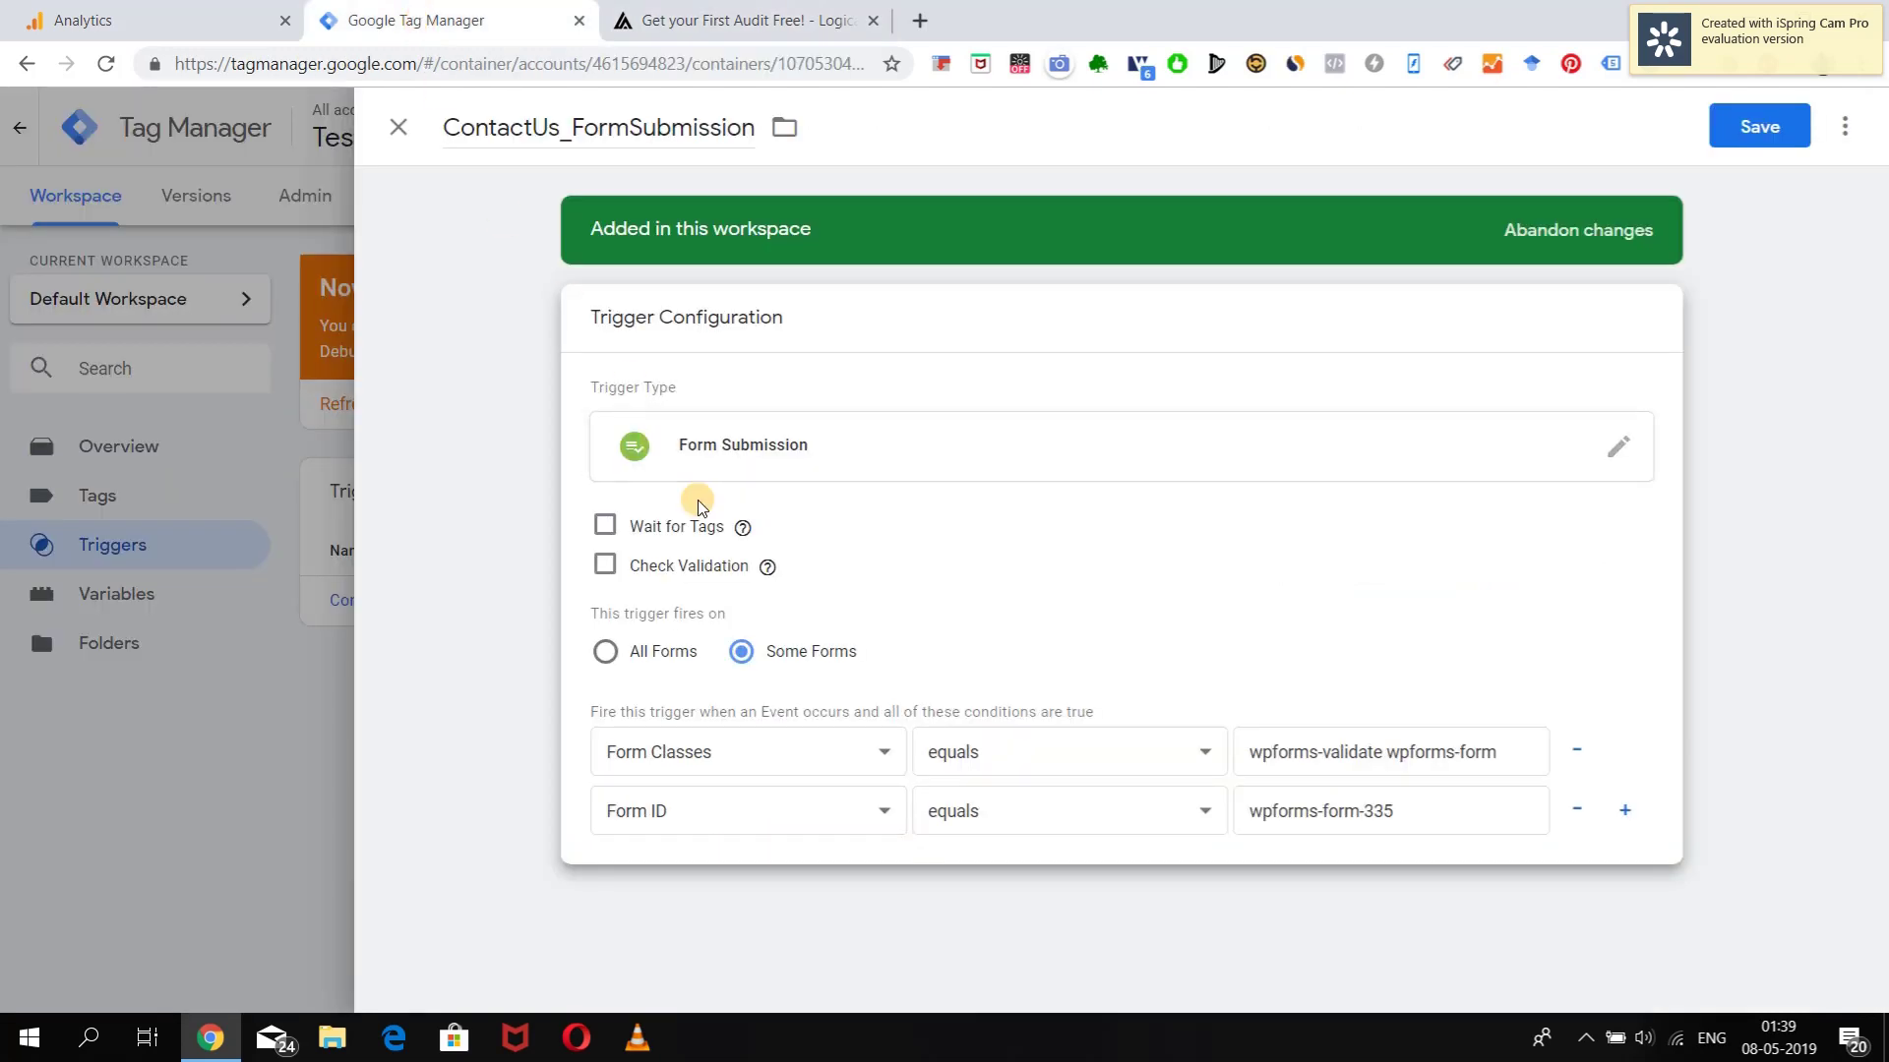
Enable Check Validation and choose Page URL for the enable condition
left_click(605, 569)
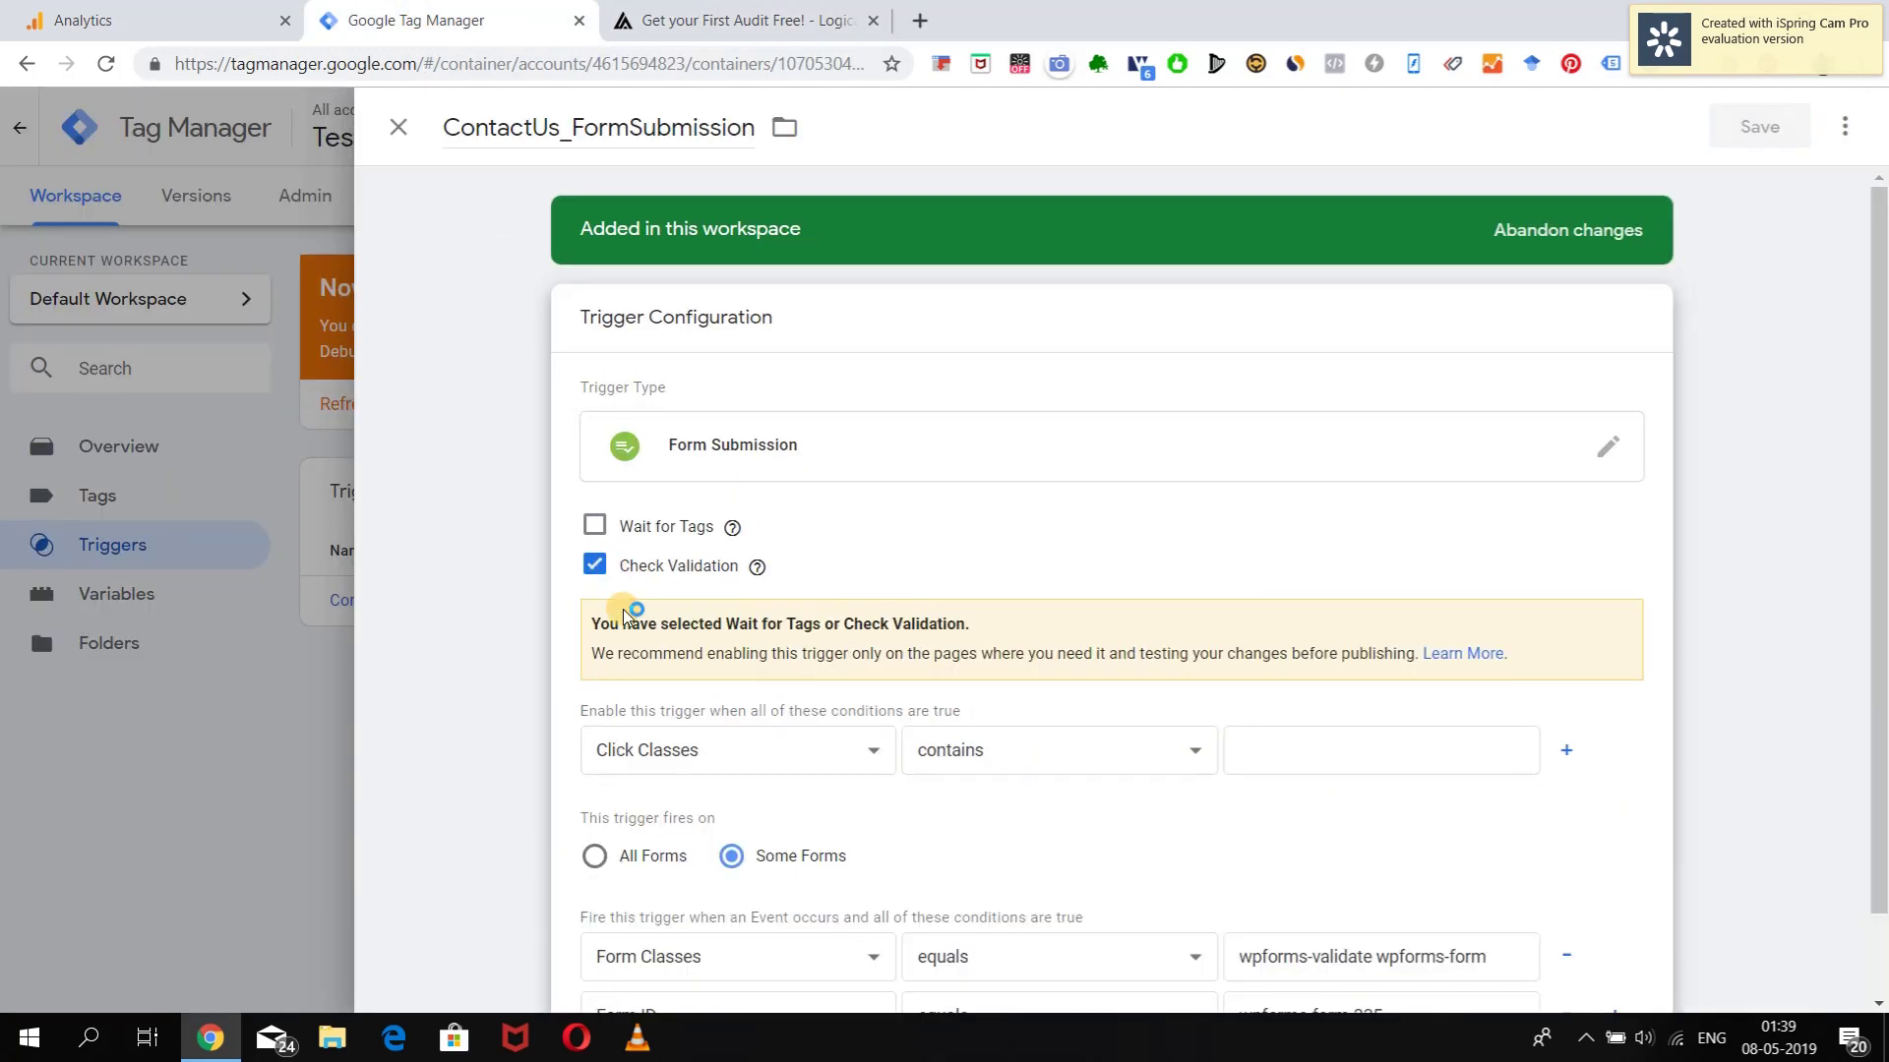
left_click(849, 768)
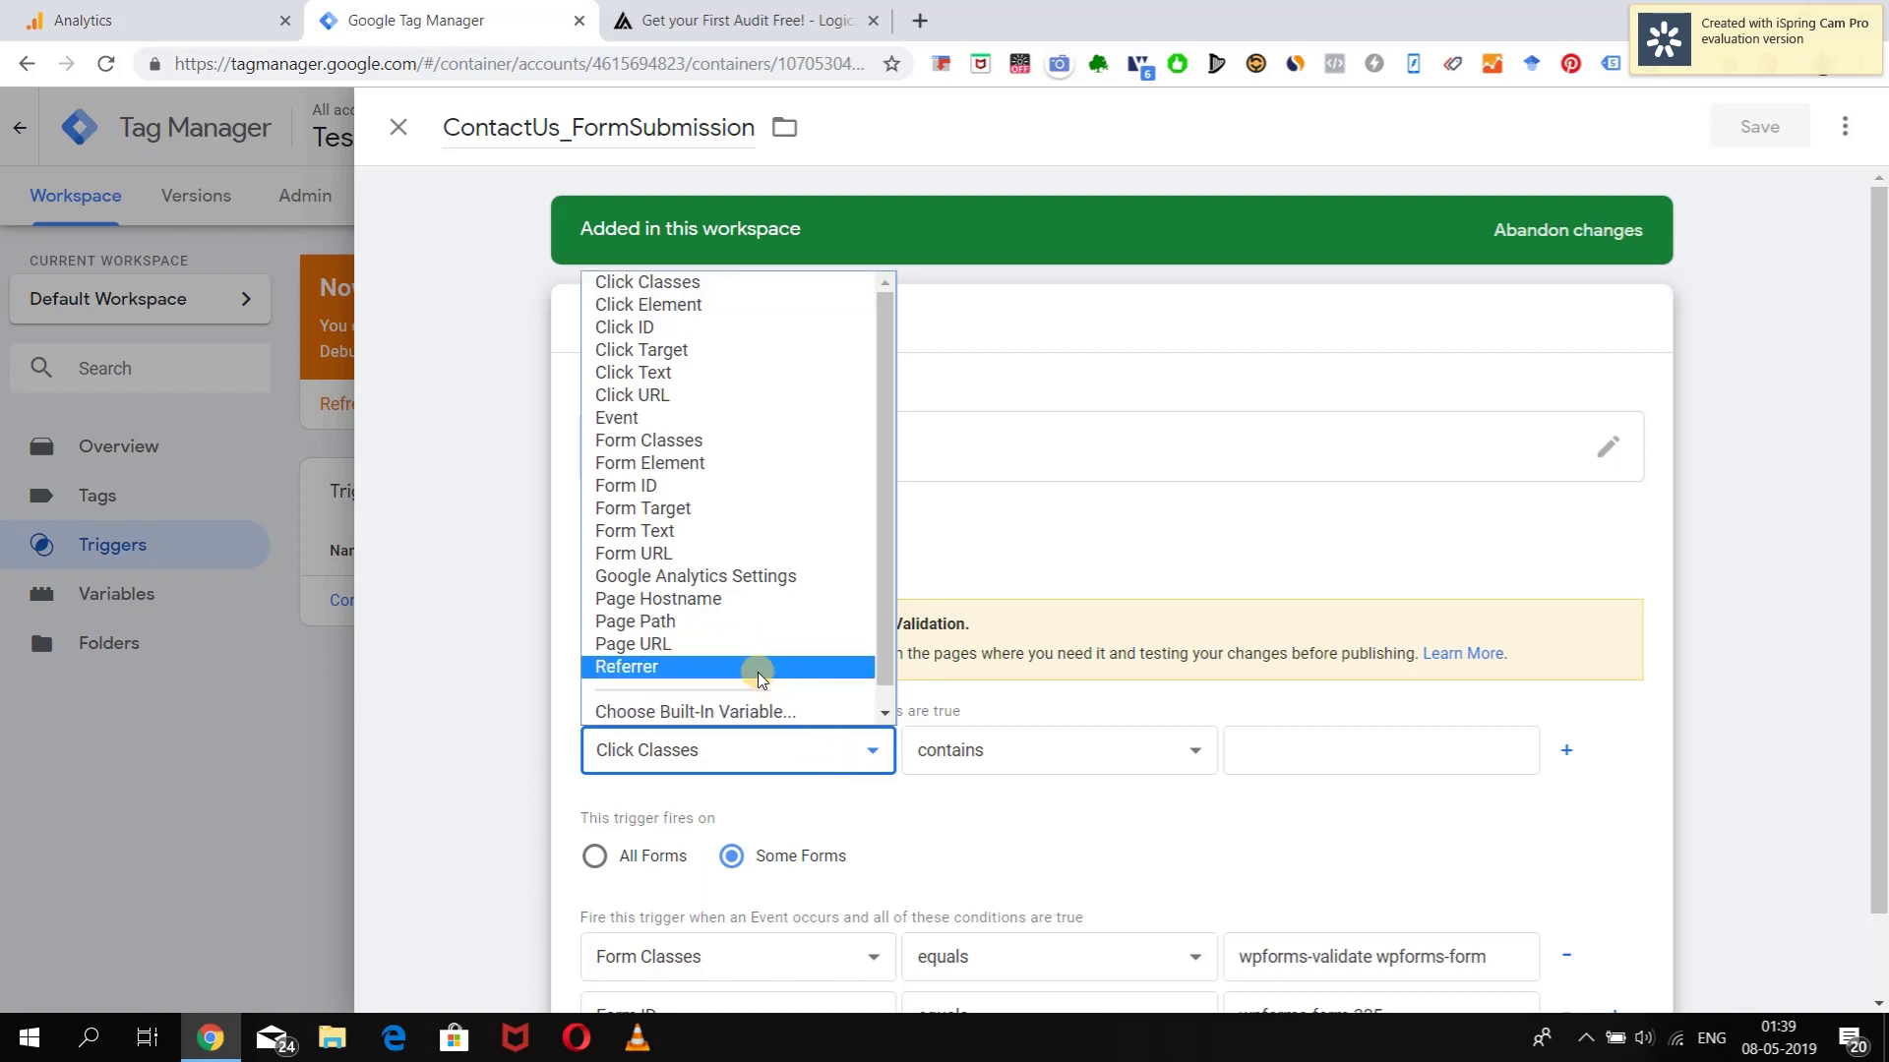
left_click(728, 642)
left_click(674, 8)
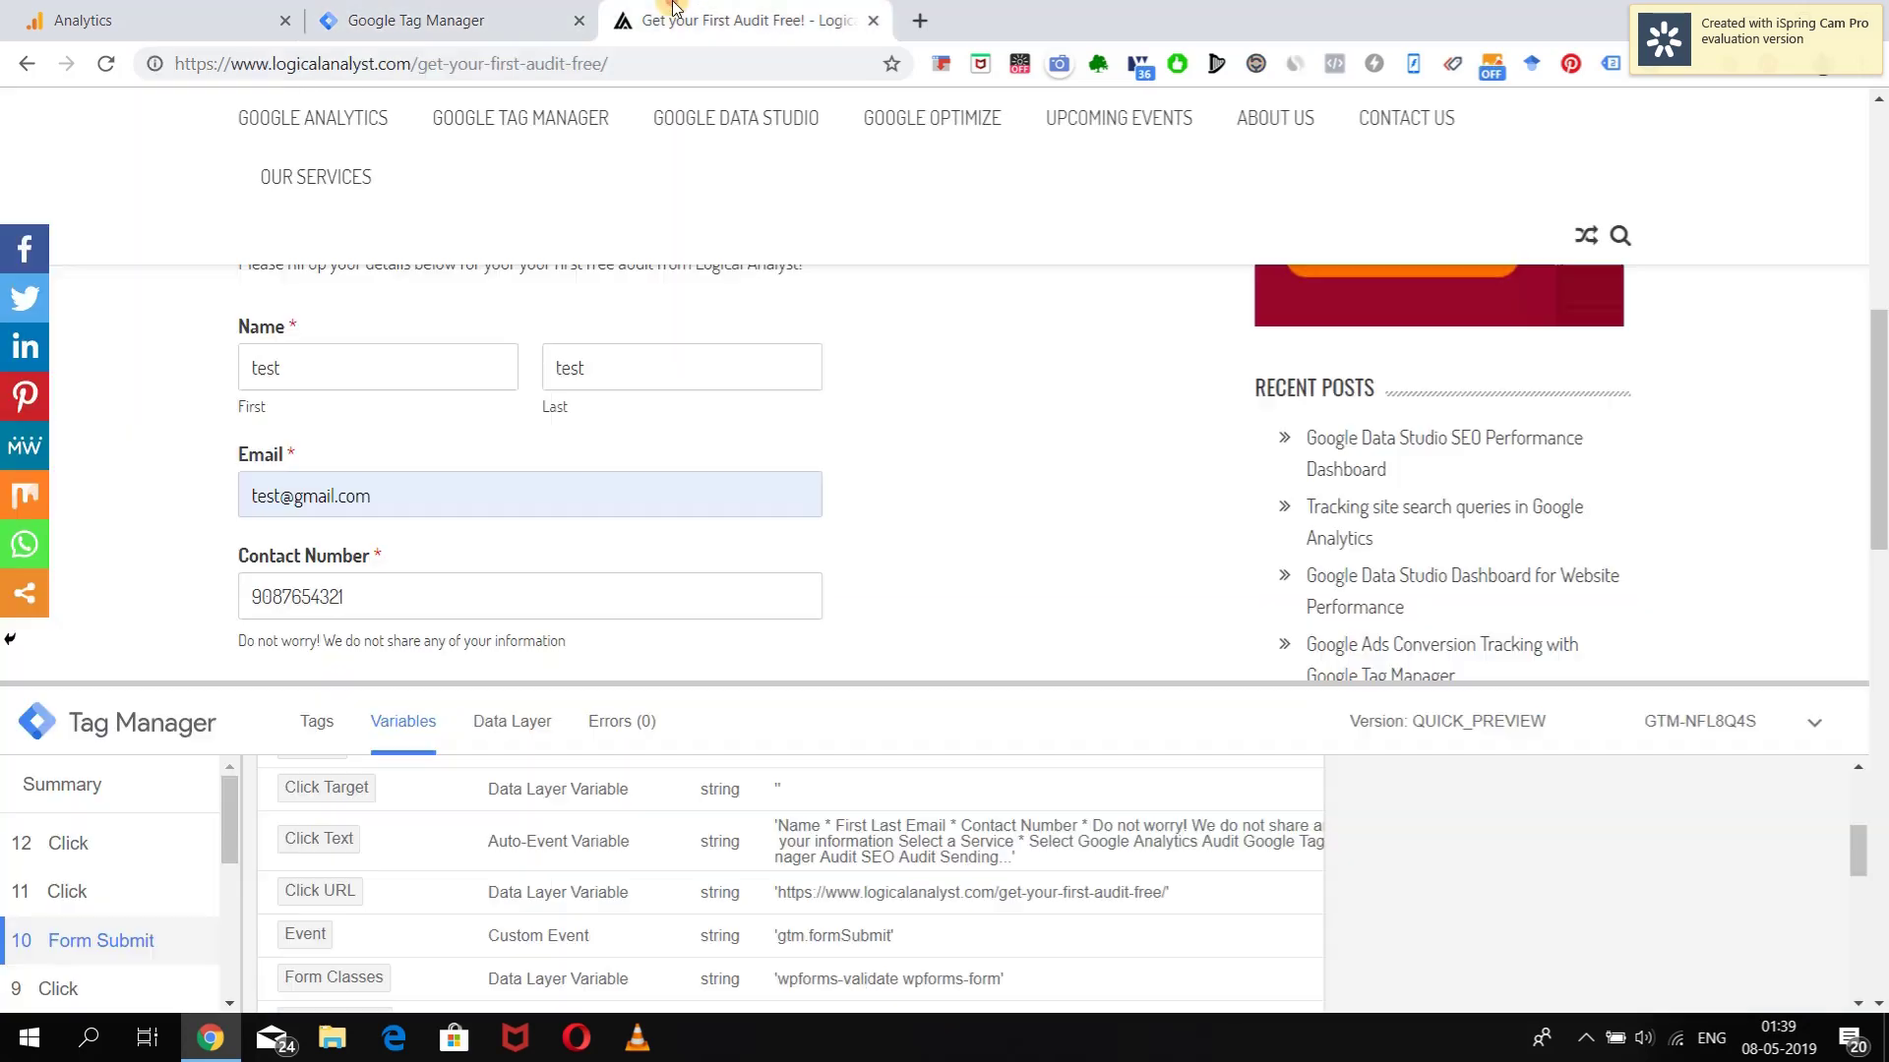
left_click(443, 19)
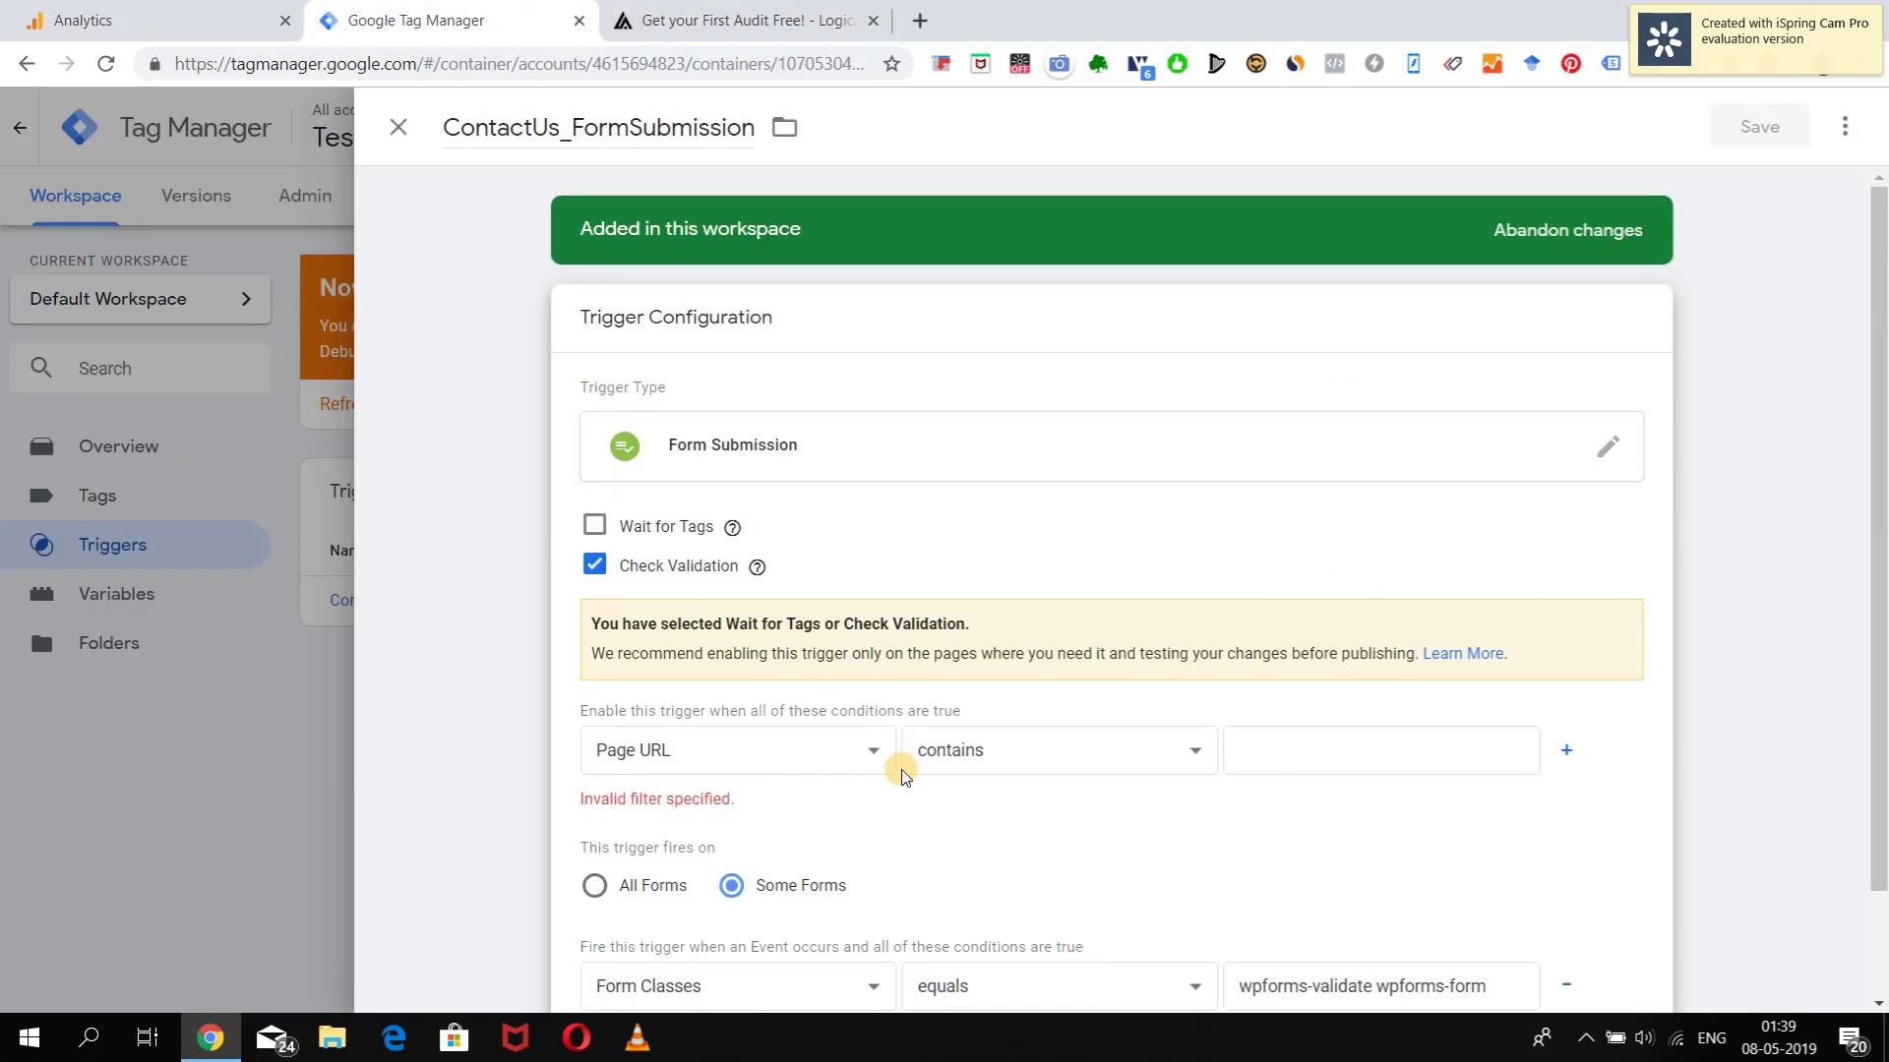
Set the Page URL condition to matches RegEx '.*'
left_click(1081, 766)
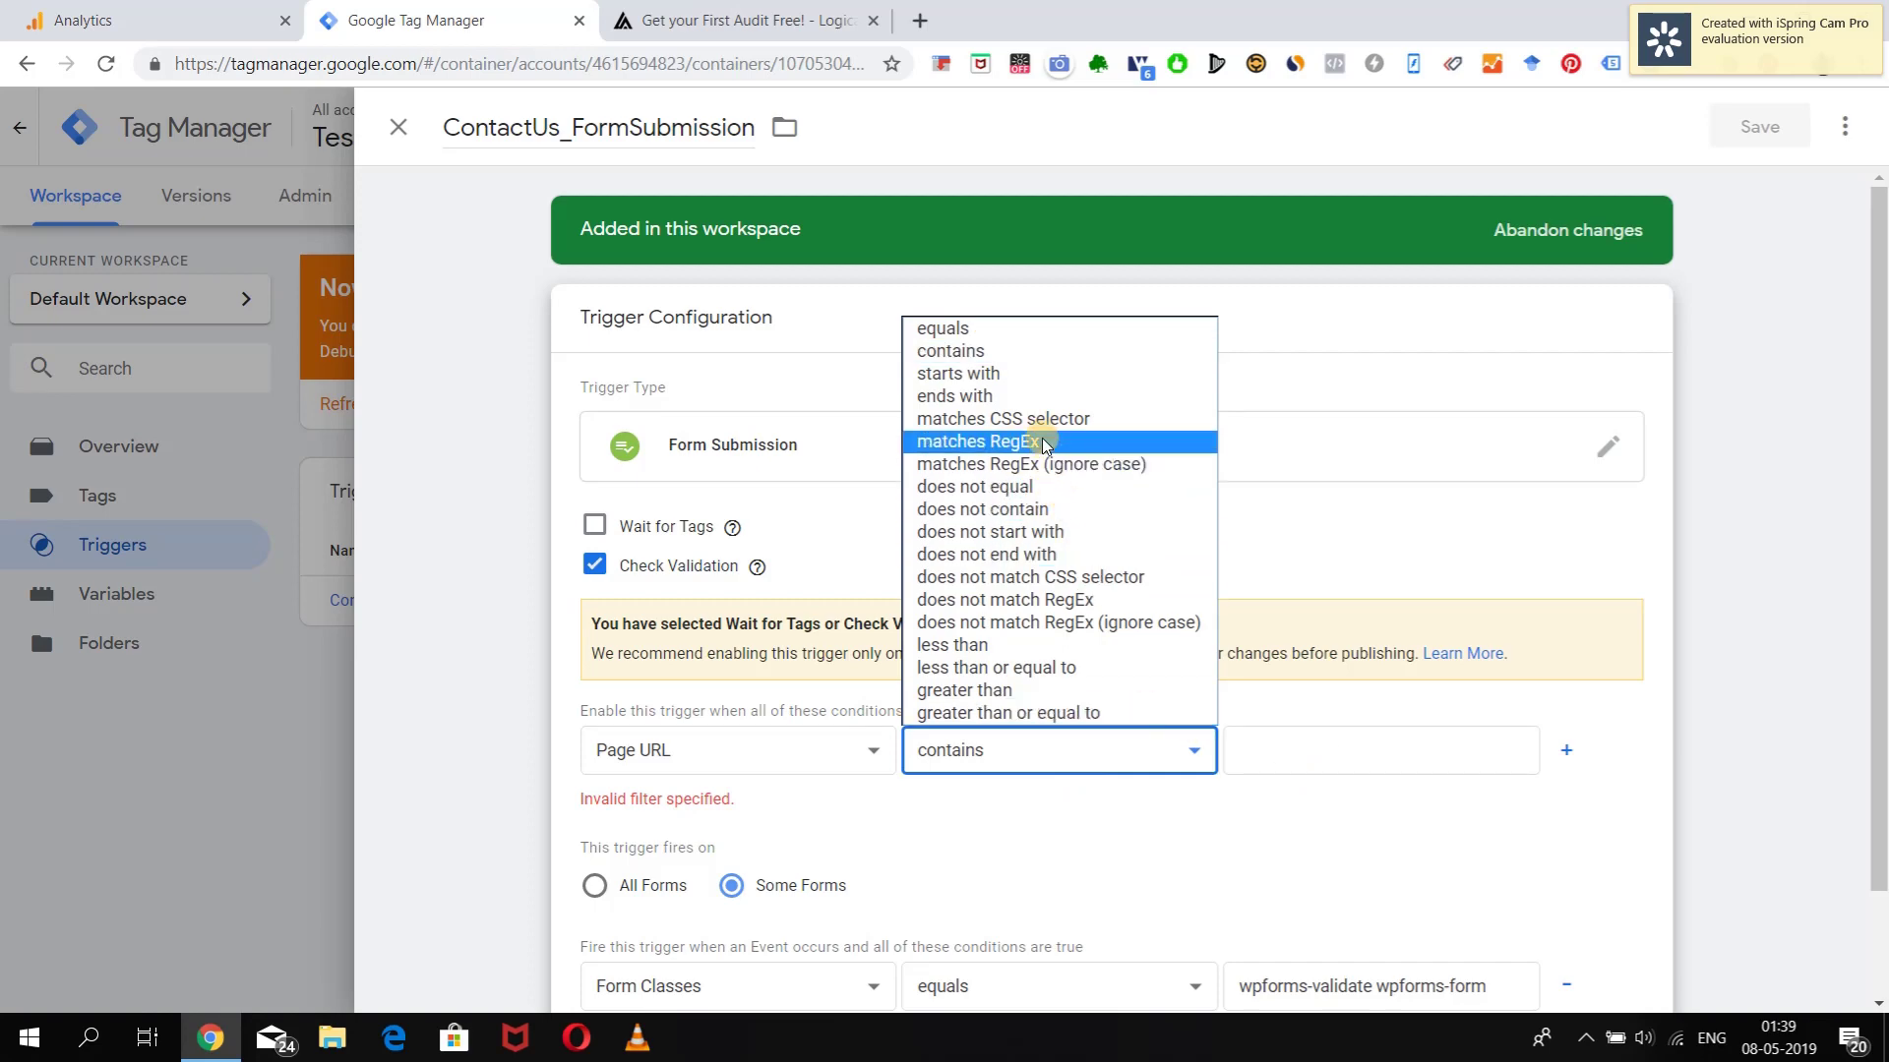
left_click(1045, 445)
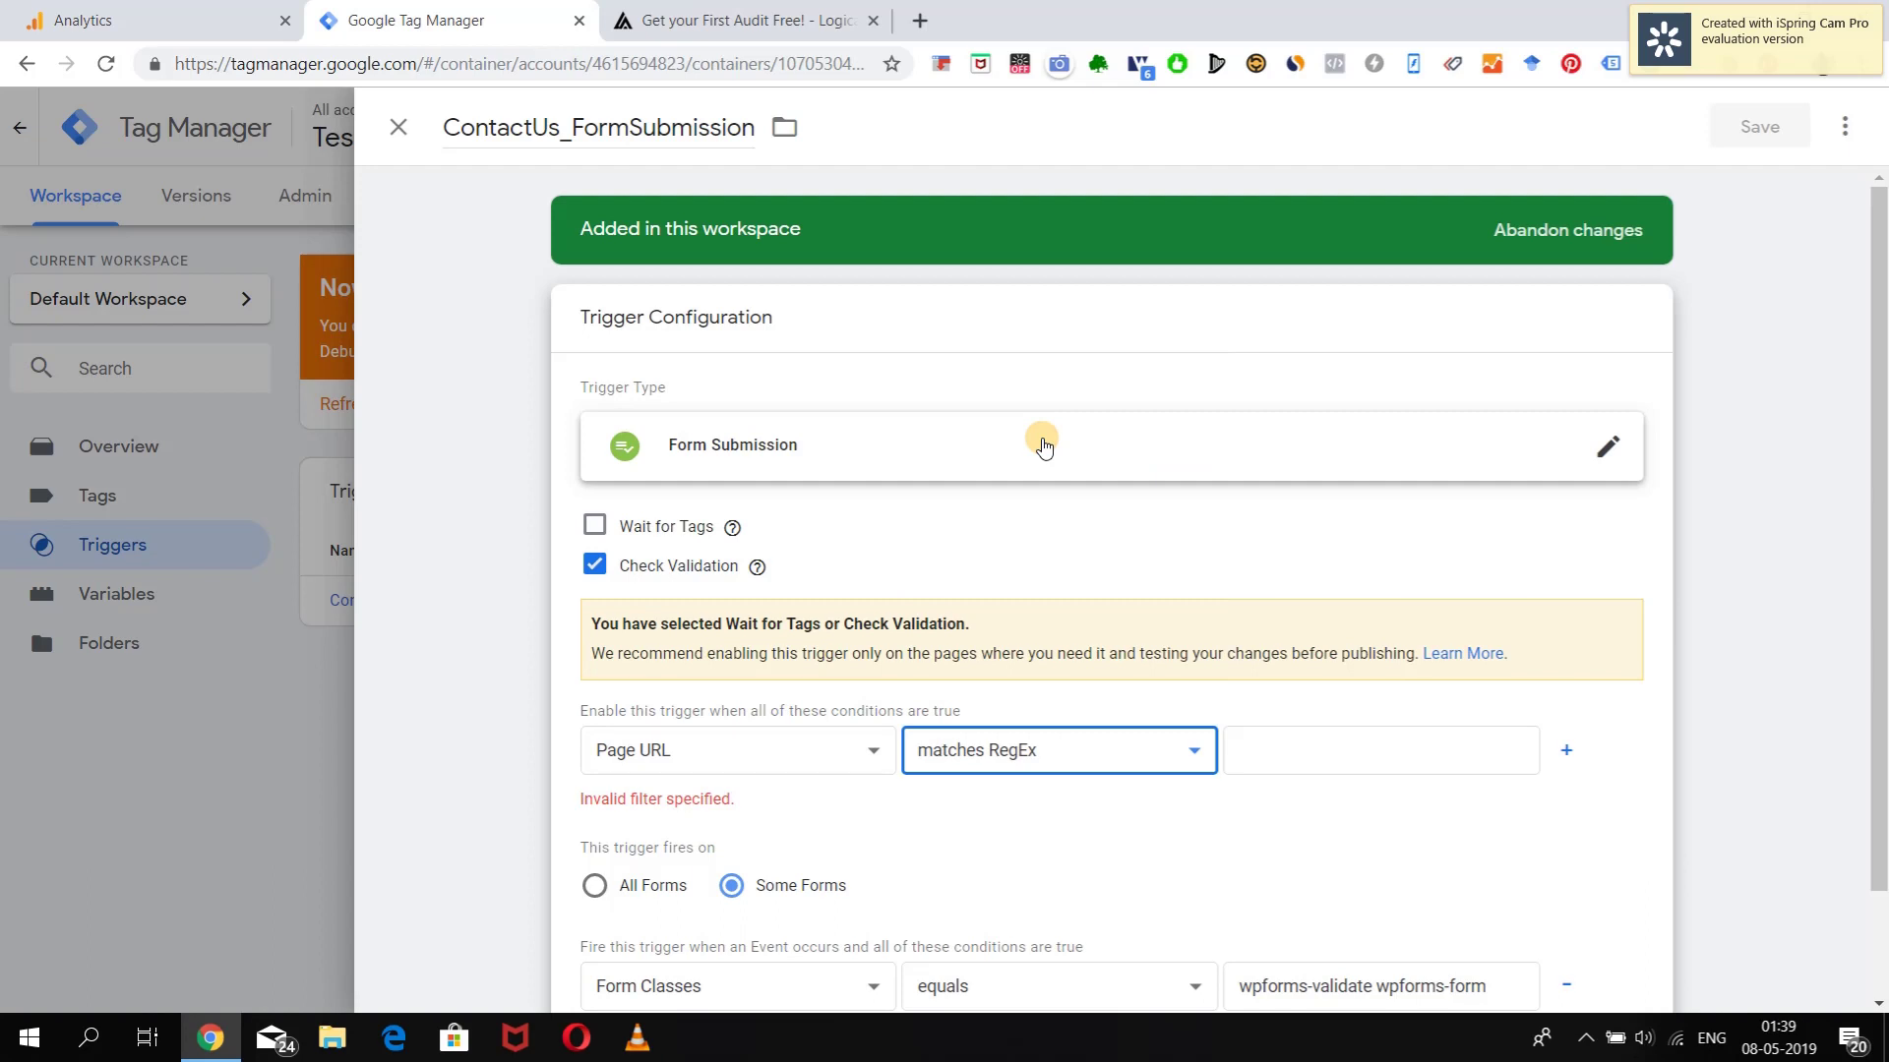
left_click(1319, 751)
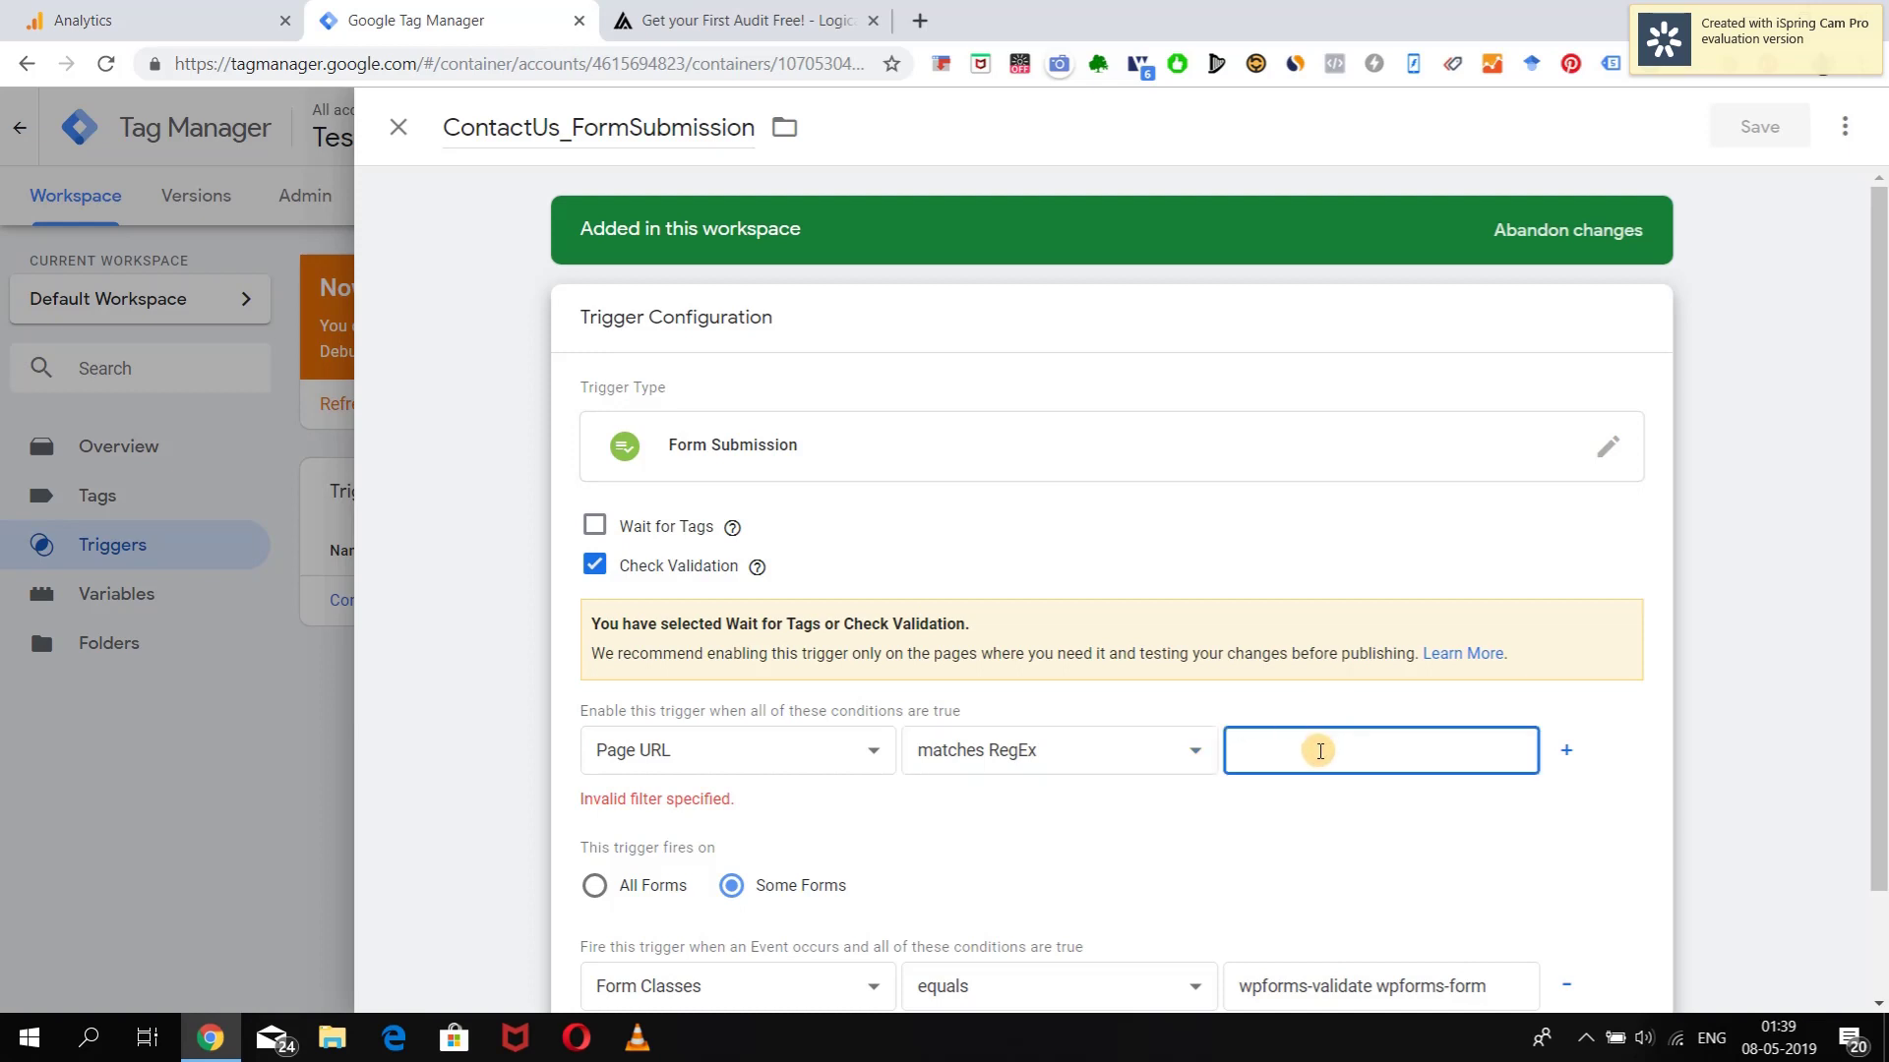
type(".*")
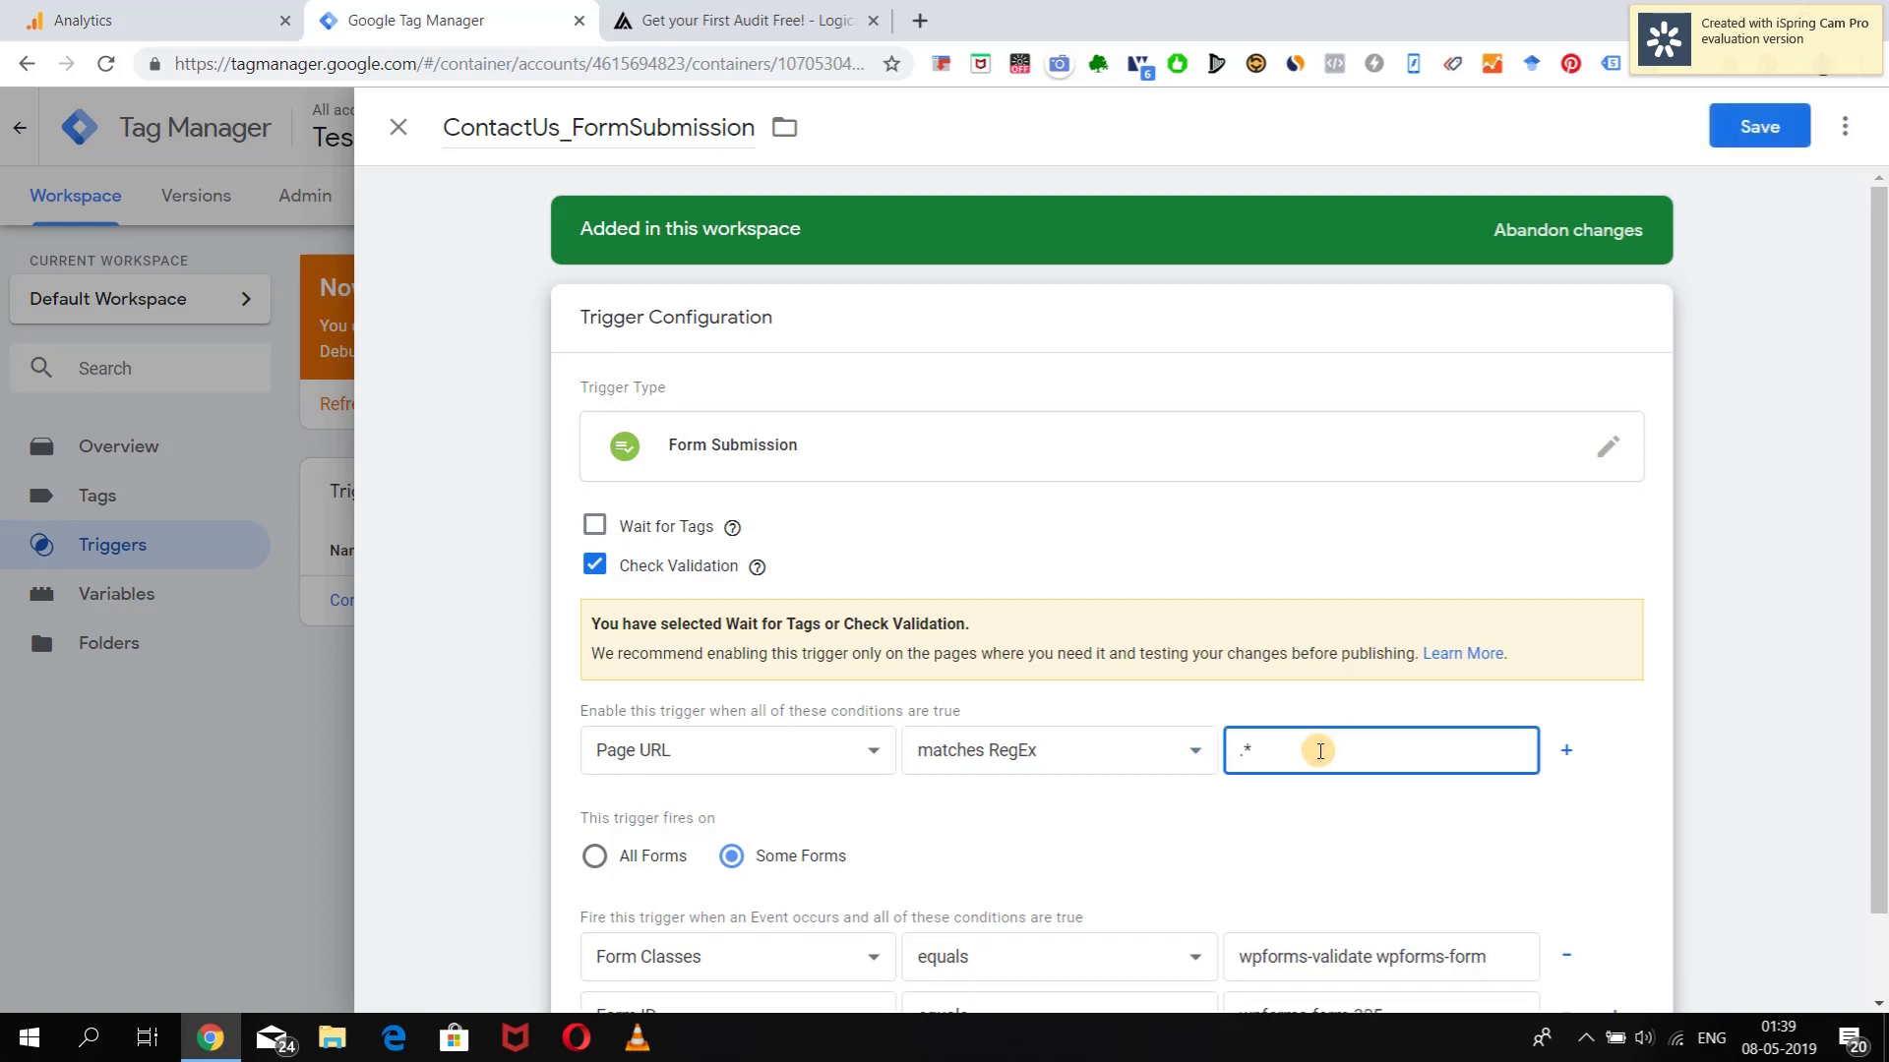
scroll(1319, 751, "down", 1)
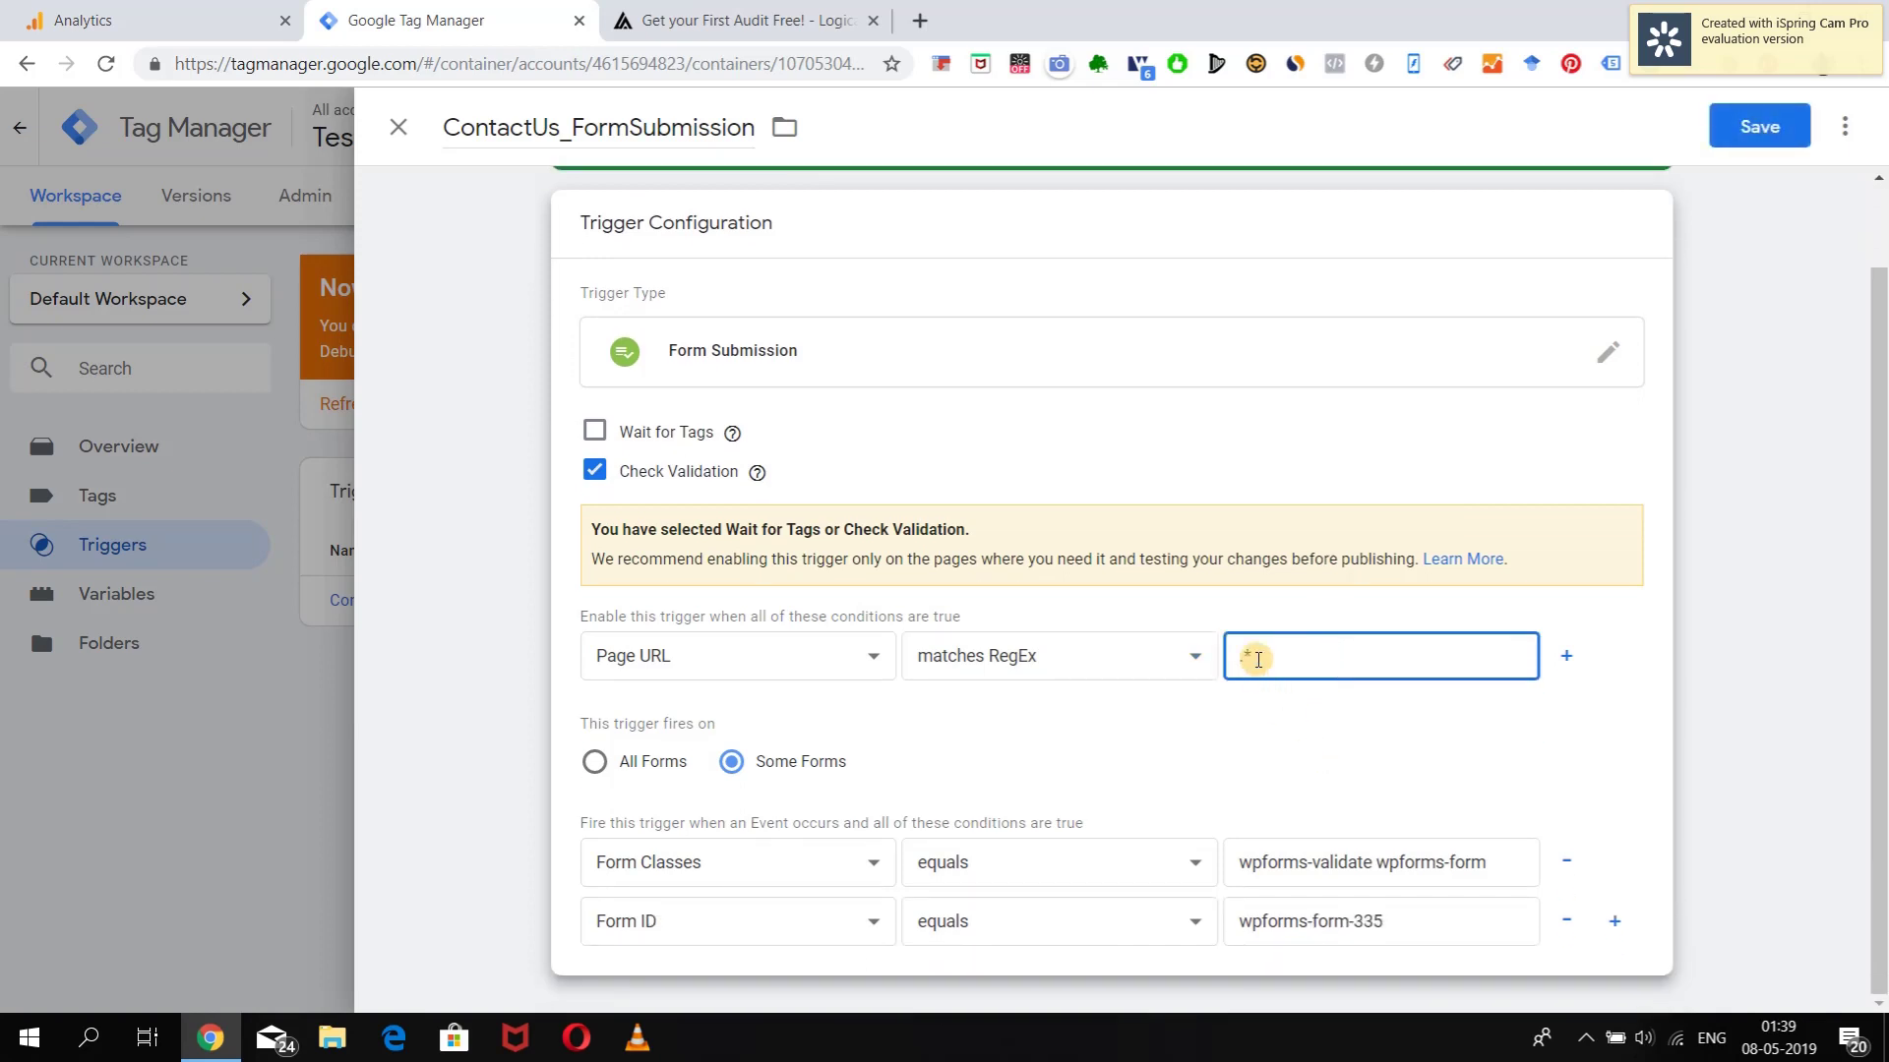
left_click_drag(1257, 659, 1234, 657)
left_click(1361, 754)
scroll(1360, 754, "up", 1)
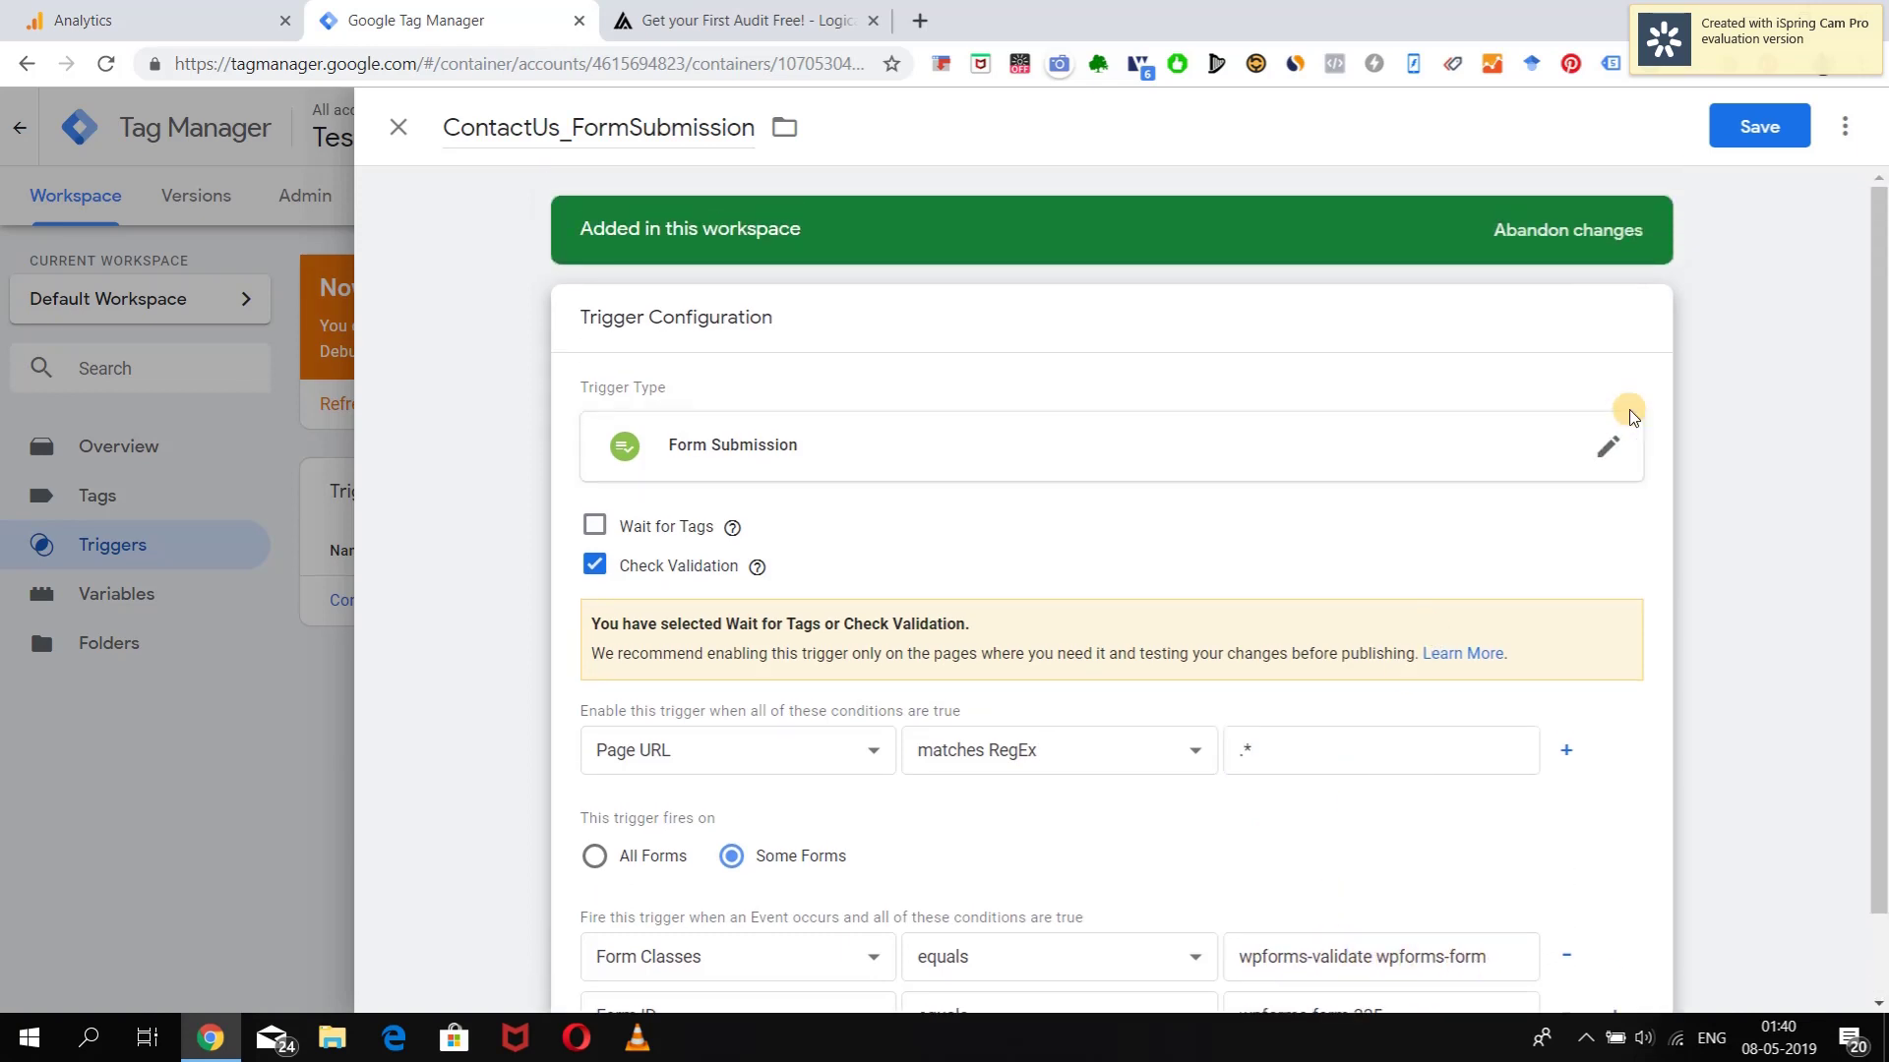
scroll(1716, 507, "down", 1)
scroll(1716, 507, "up", 1)
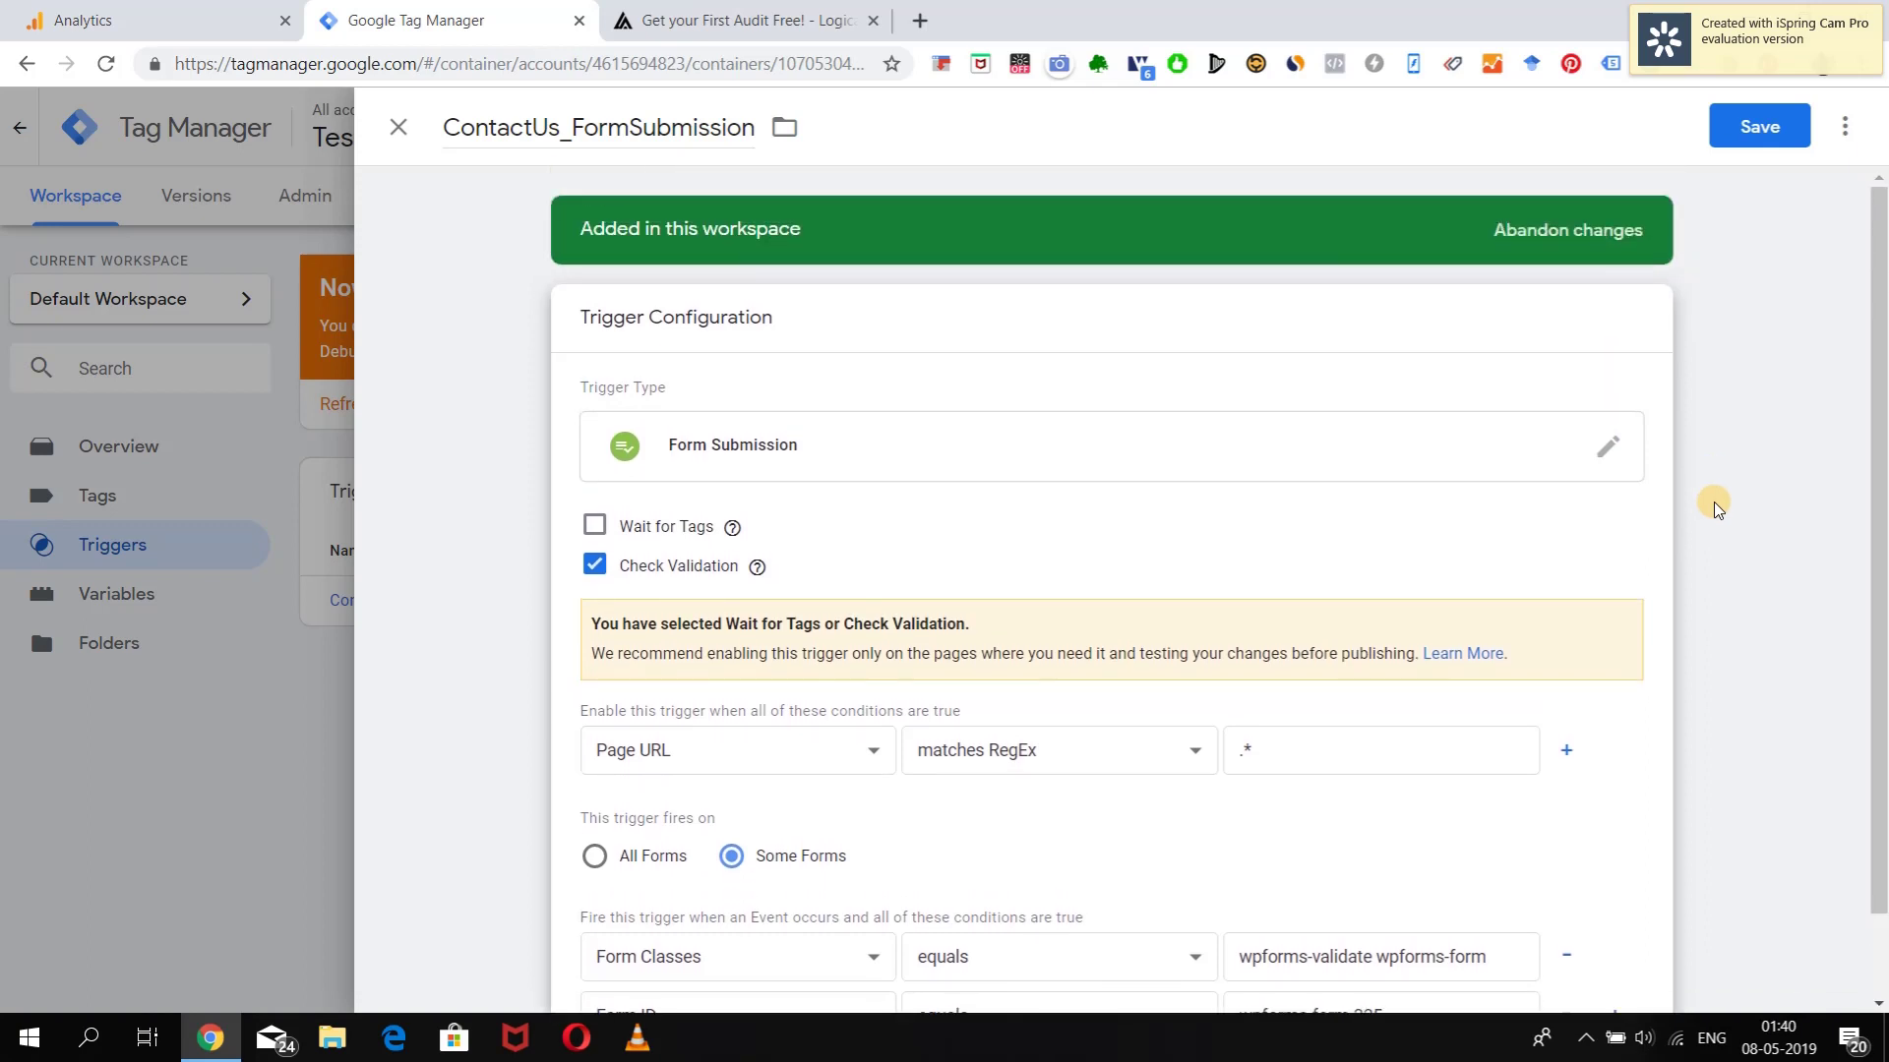
Save the filtered ContactUs_FormSubmission trigger and go to the Tags list
left_click(1747, 135)
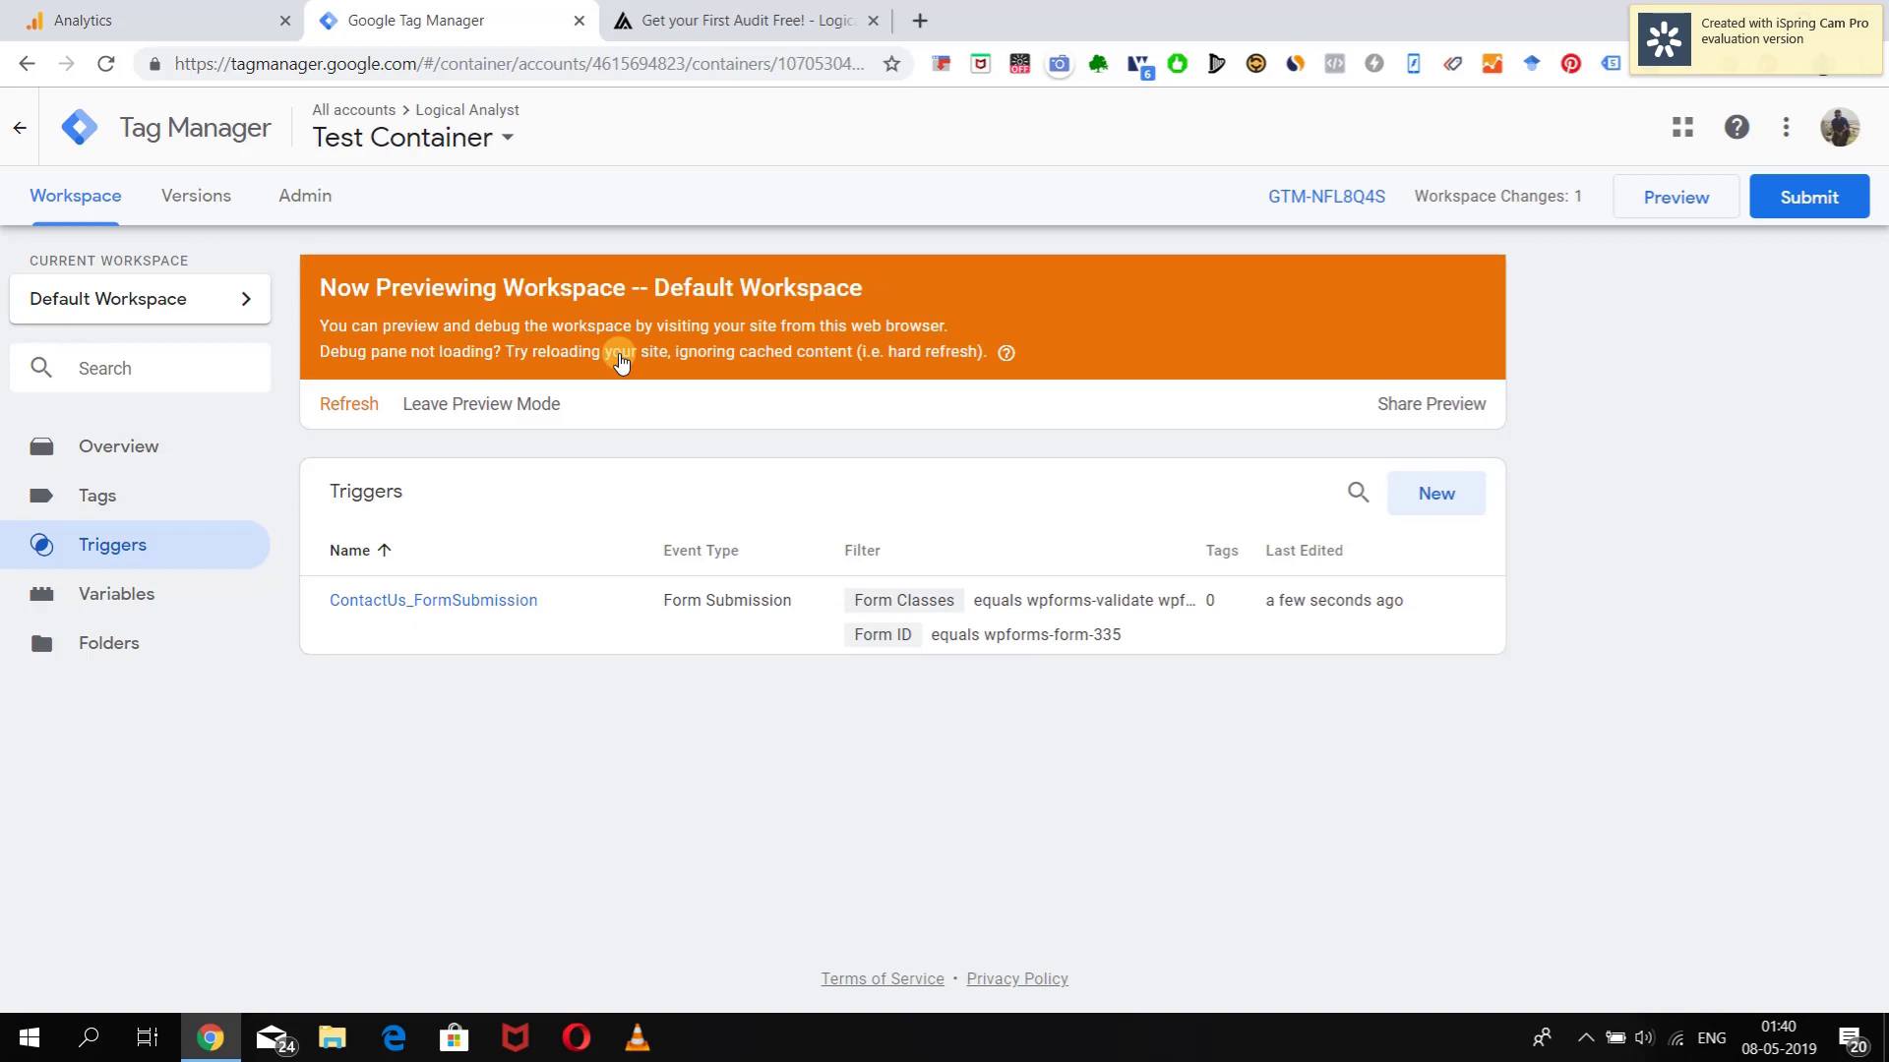
left_click(99, 510)
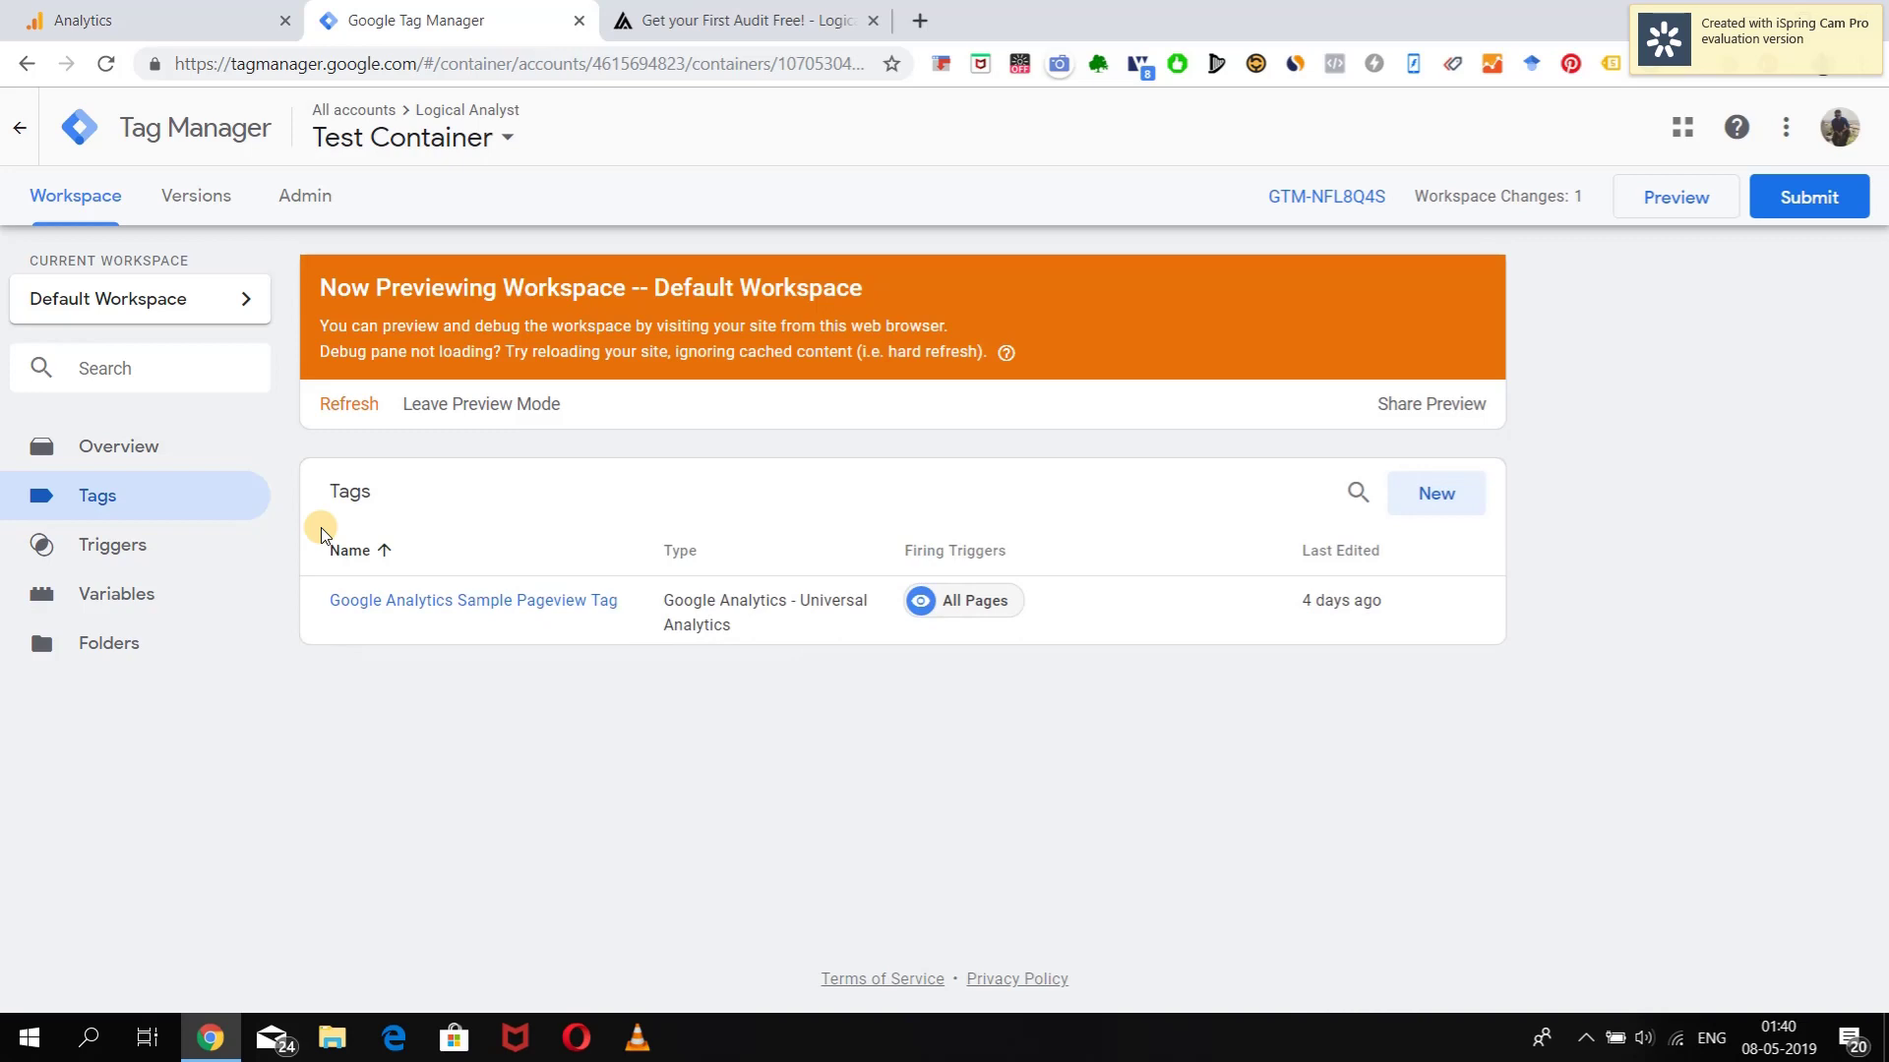
Create a new tag and start naming it GA_Event_ContactUsFormSubmission
left_click(1425, 494)
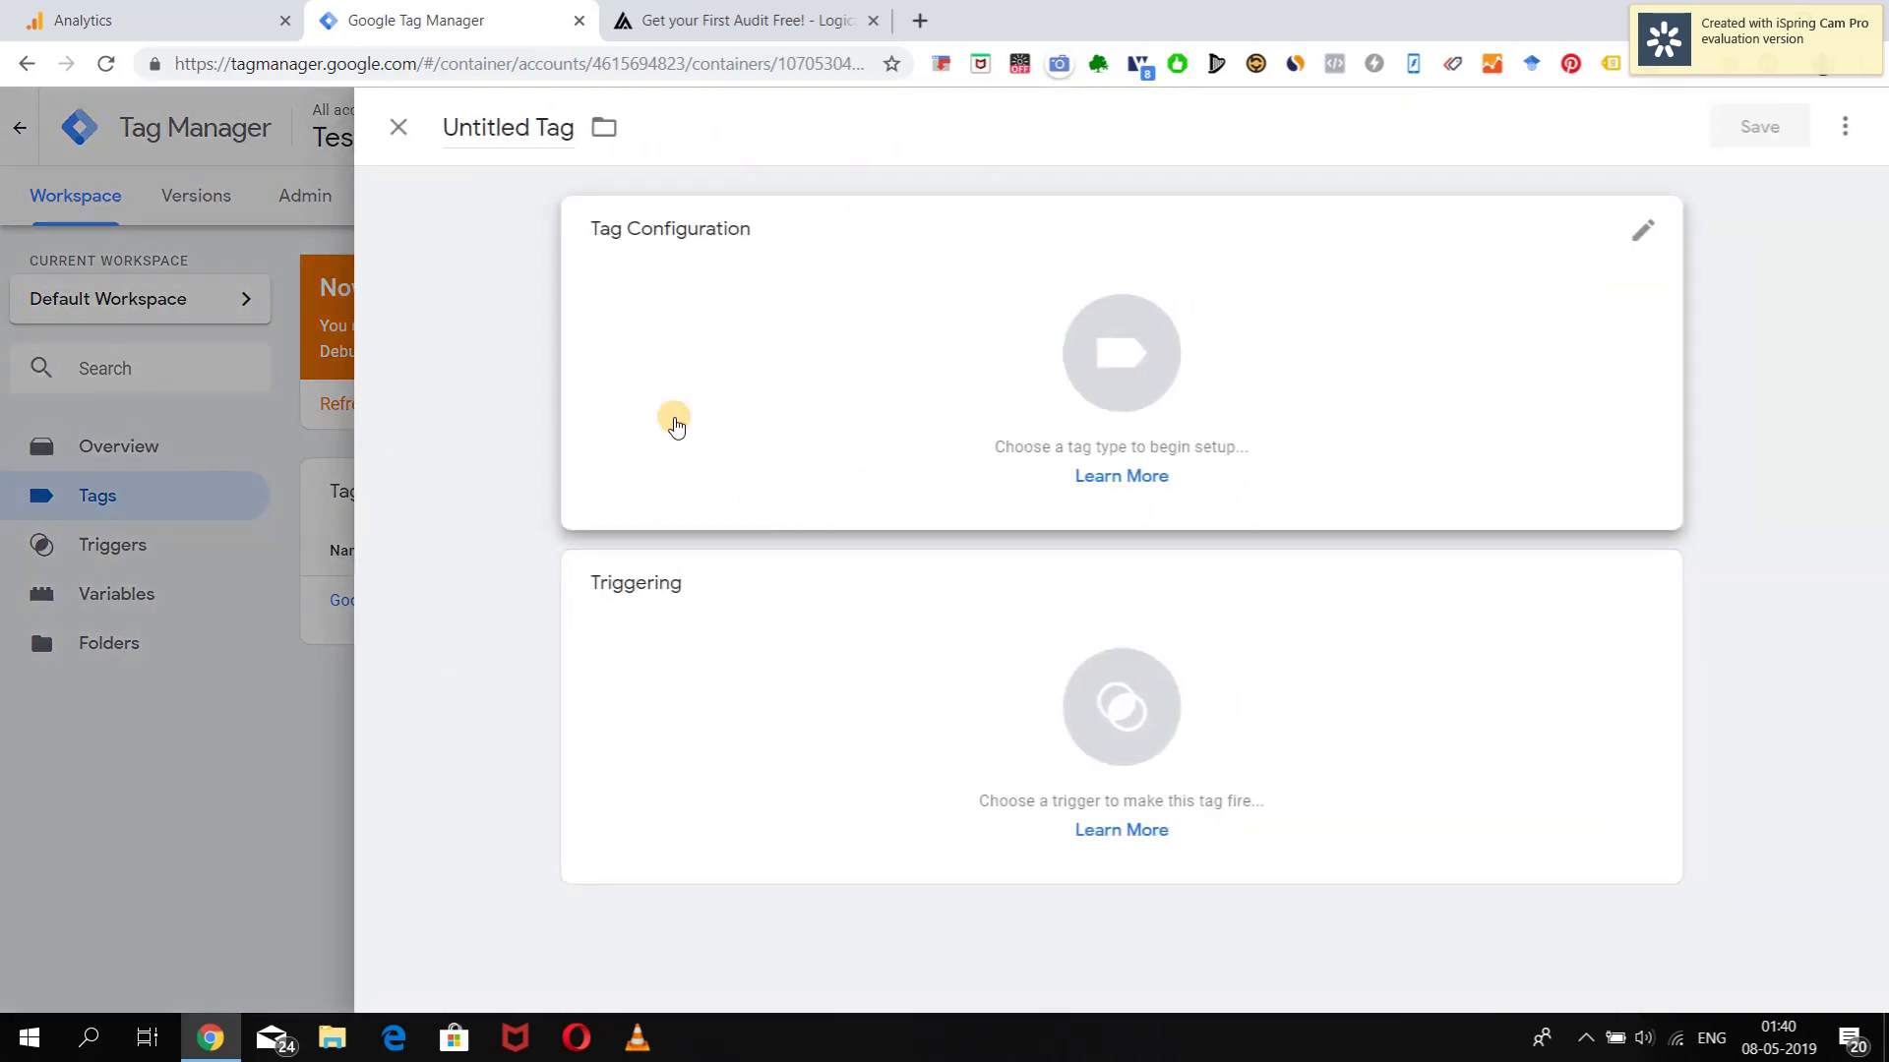
left_click(526, 130)
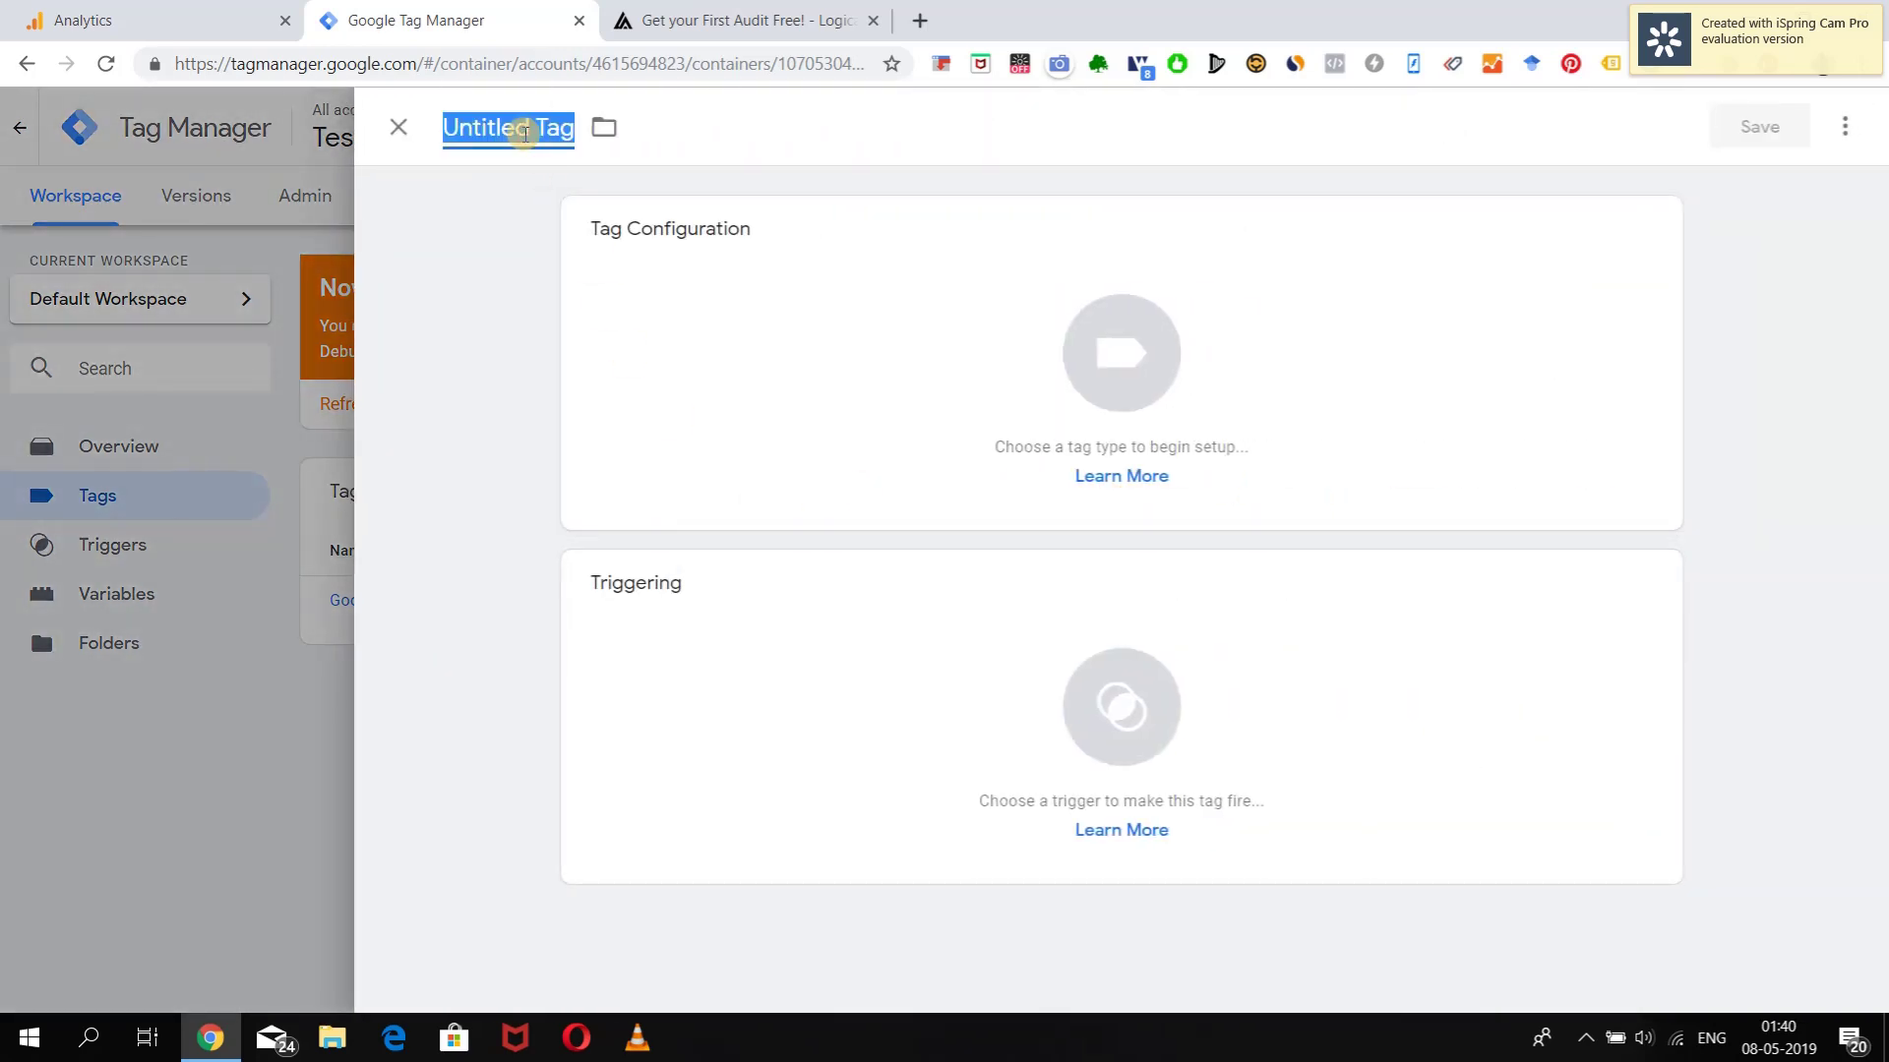
type("Ga_E")
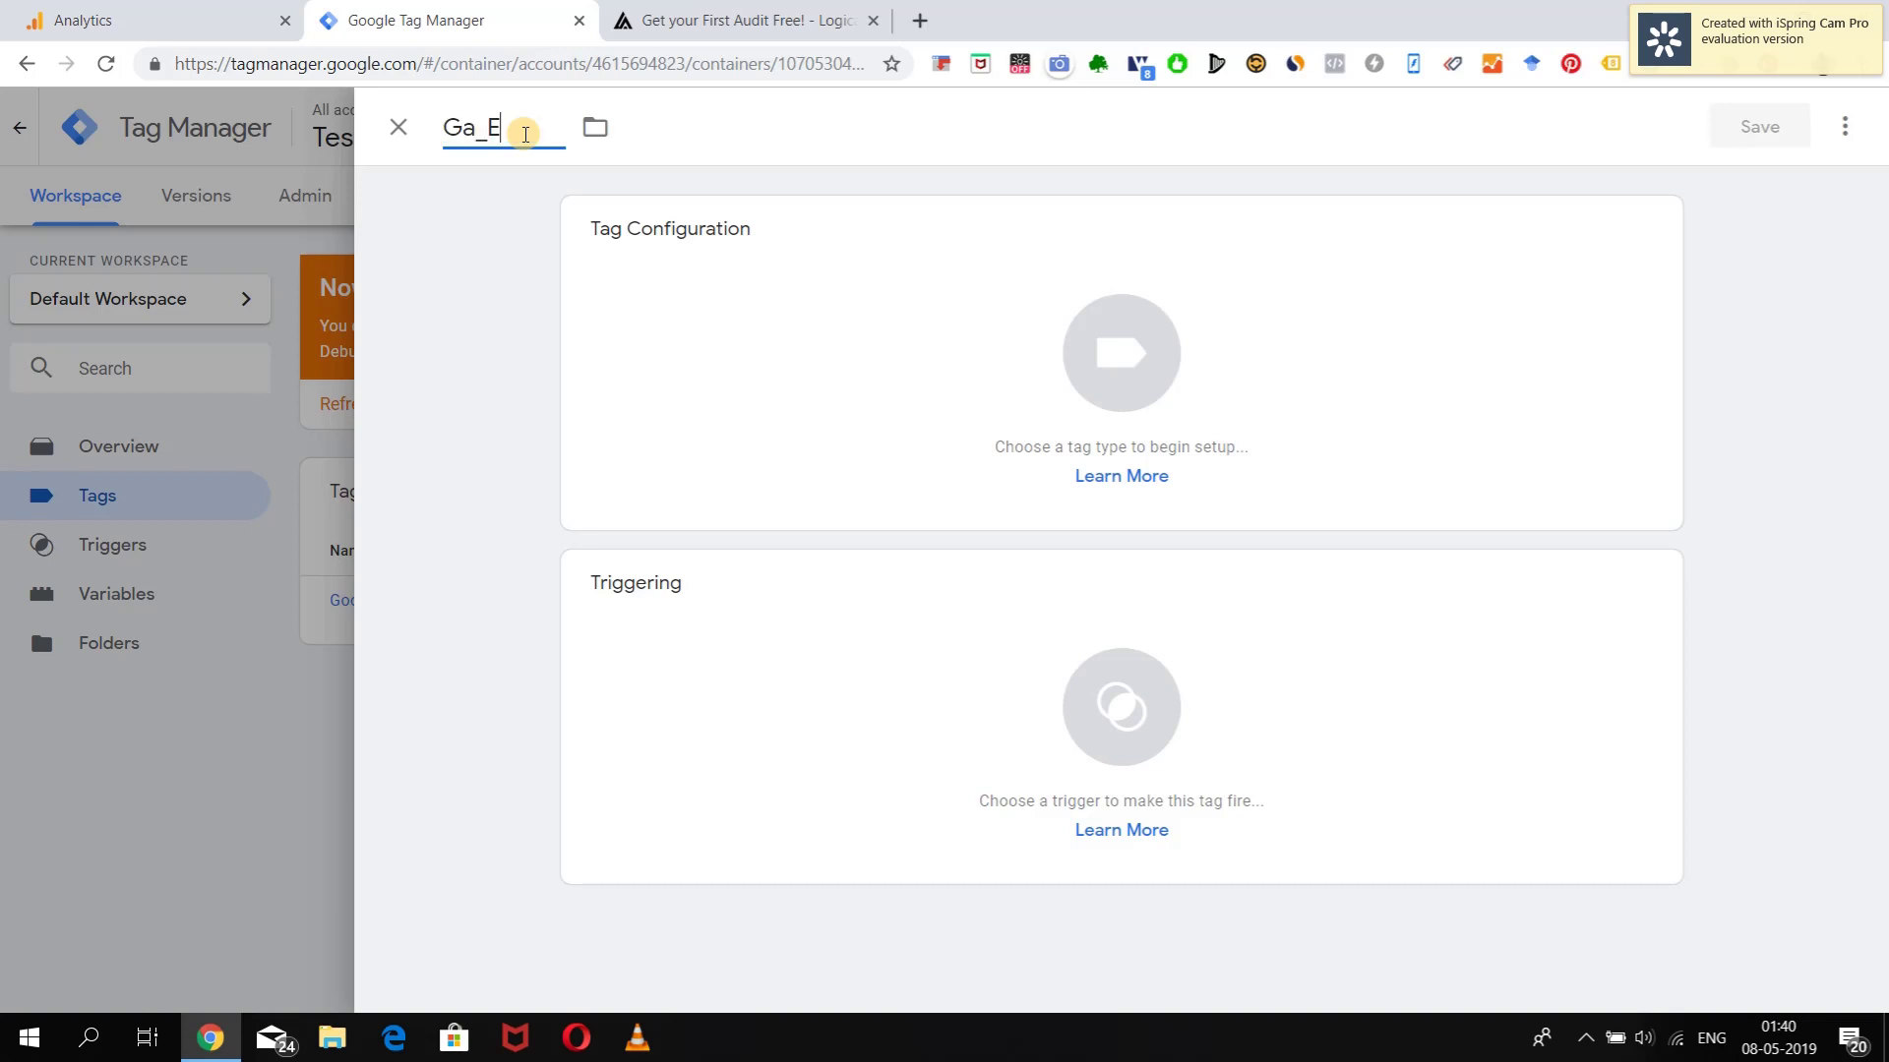
type("vent")
key("Left")
key("Left")
key("Left")
key("Left")
key("Left")
key("Left")
key("BackSpace")
type("A")
key("Right")
key("Right")
type("_ContactUsFo")
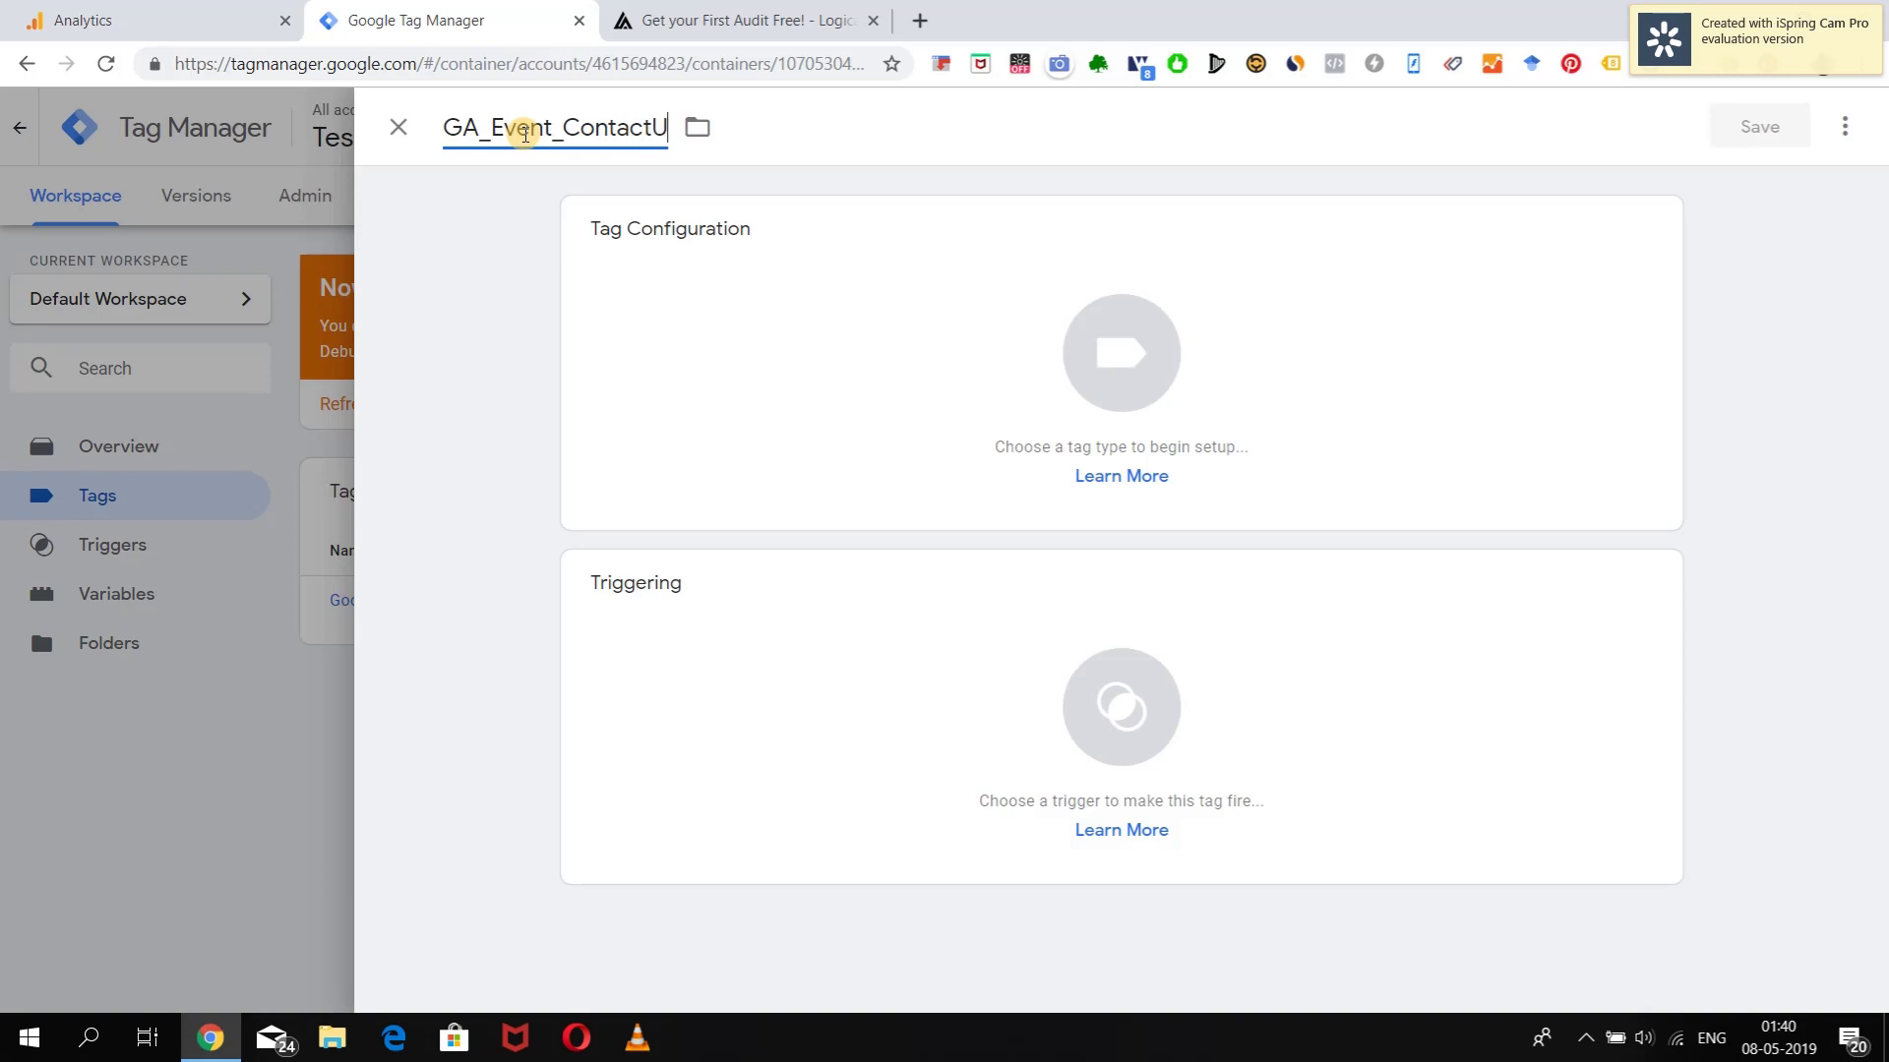
type("rm")
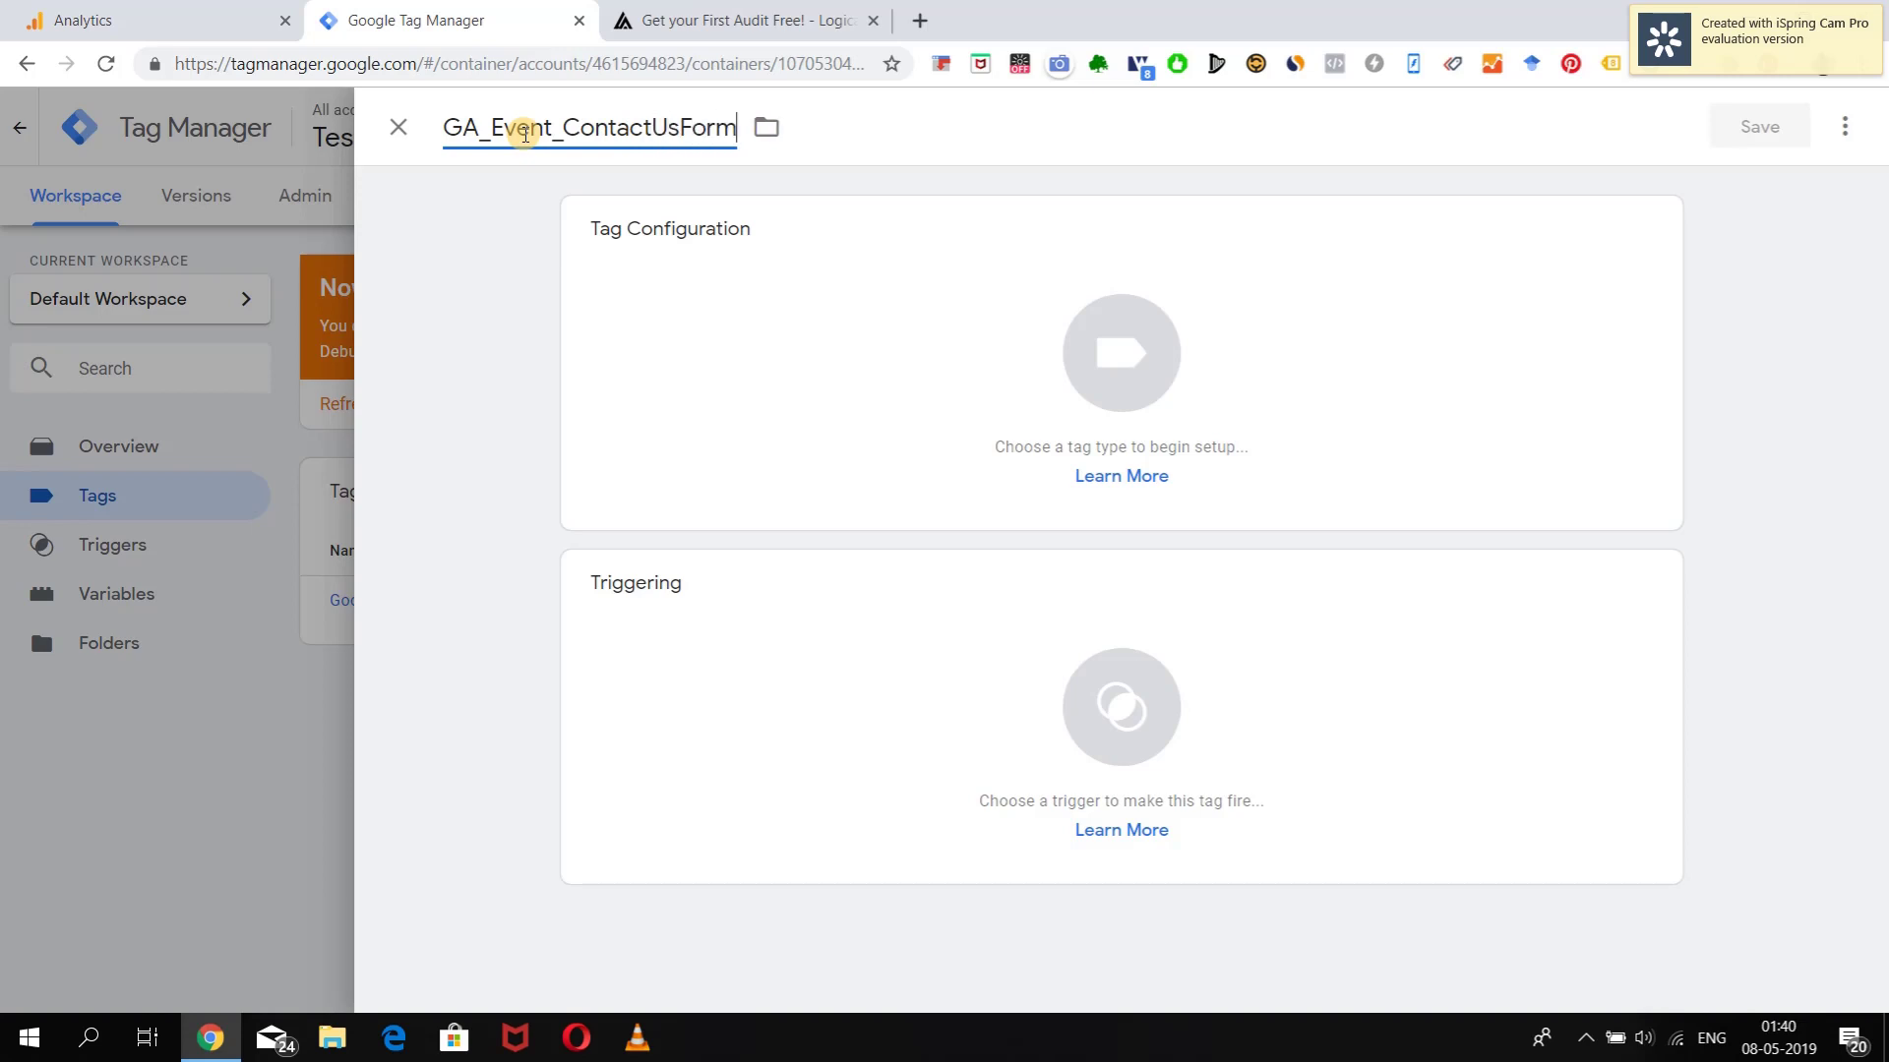
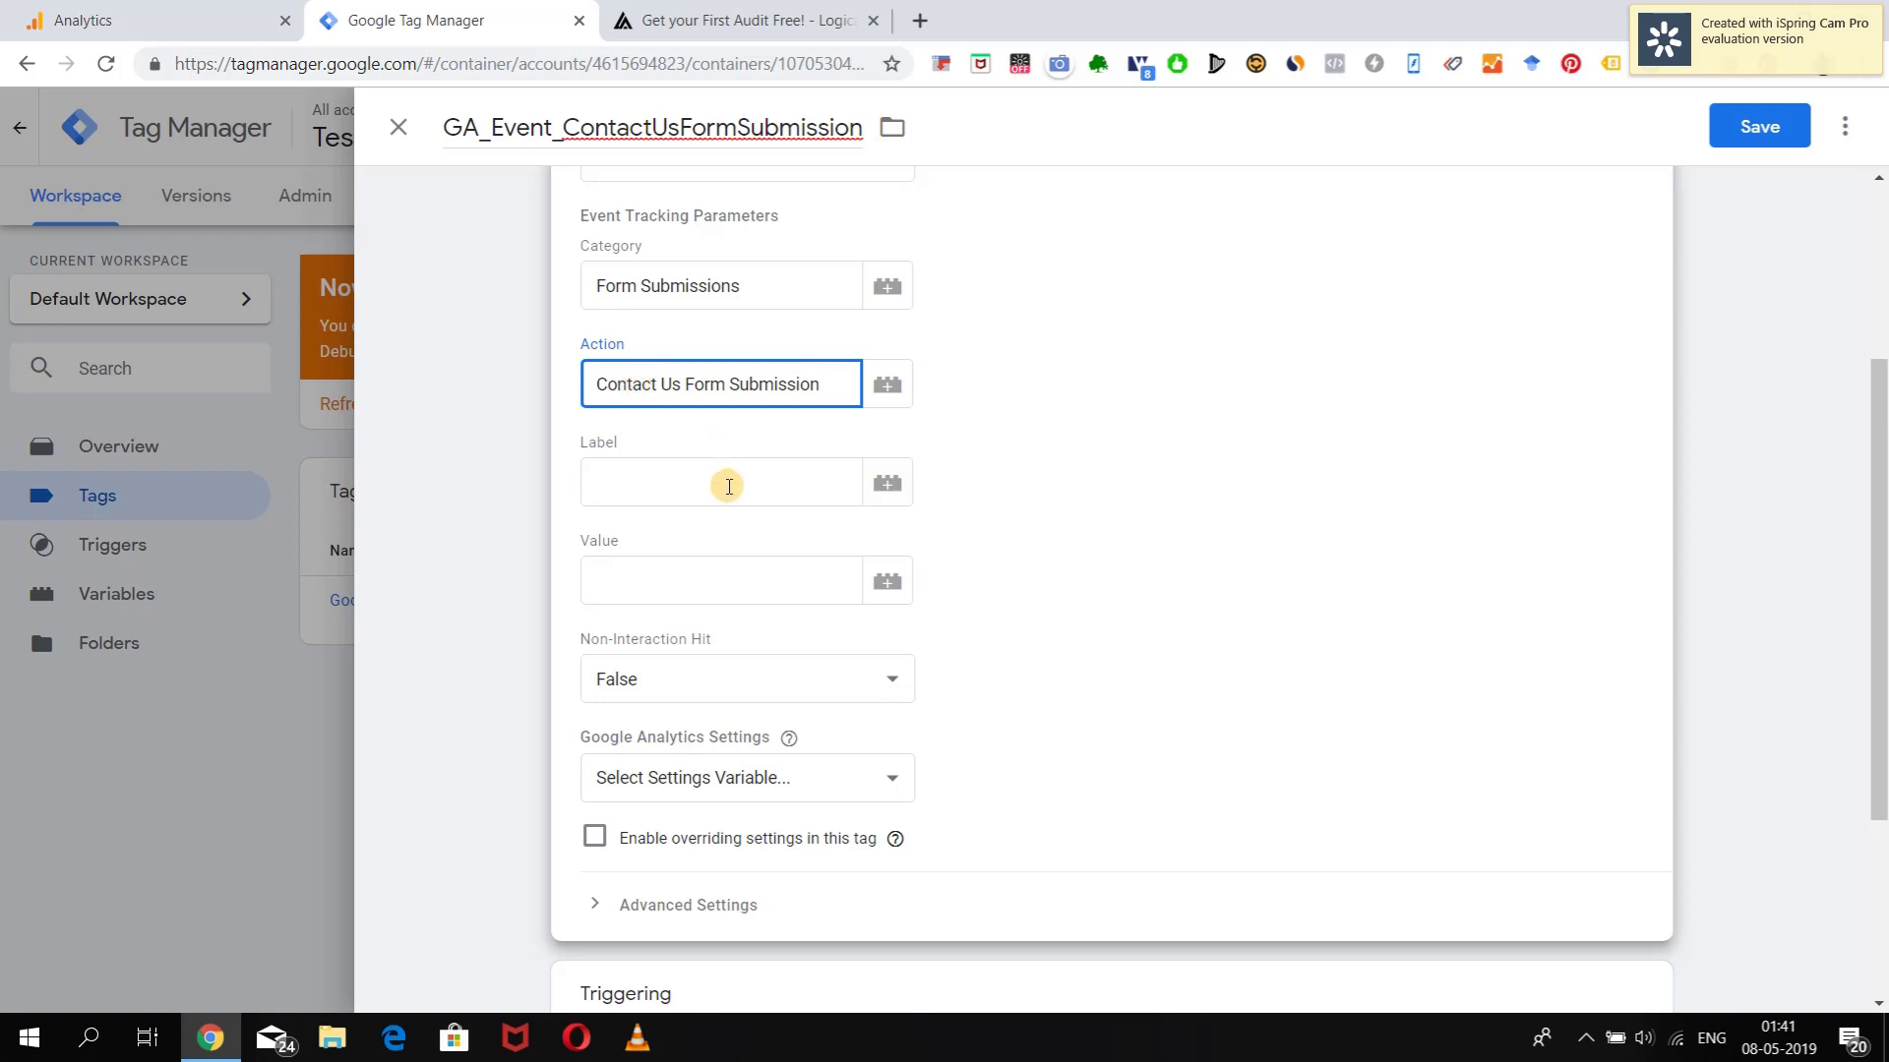
Set the event Label to {{Page URL}} and apply the {{Google Analytics Settings}} variable
left_click(886, 483)
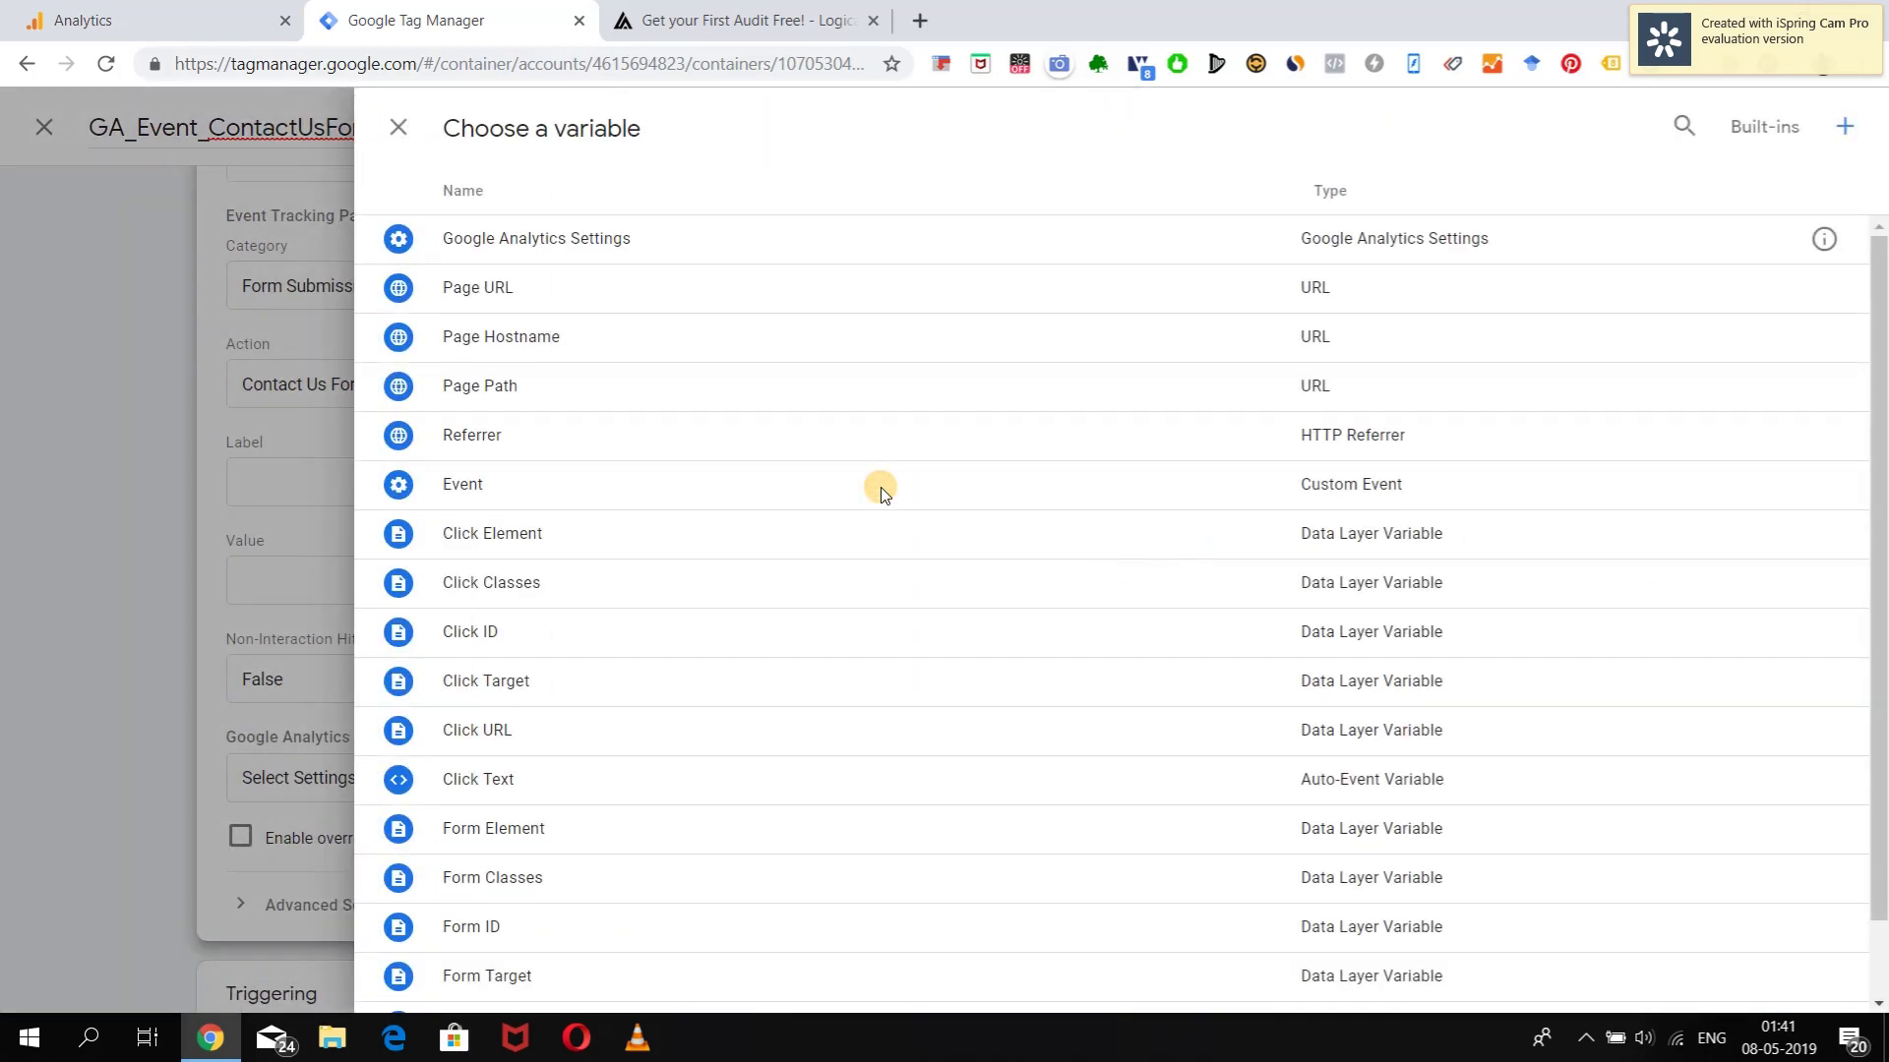
left_click(611, 287)
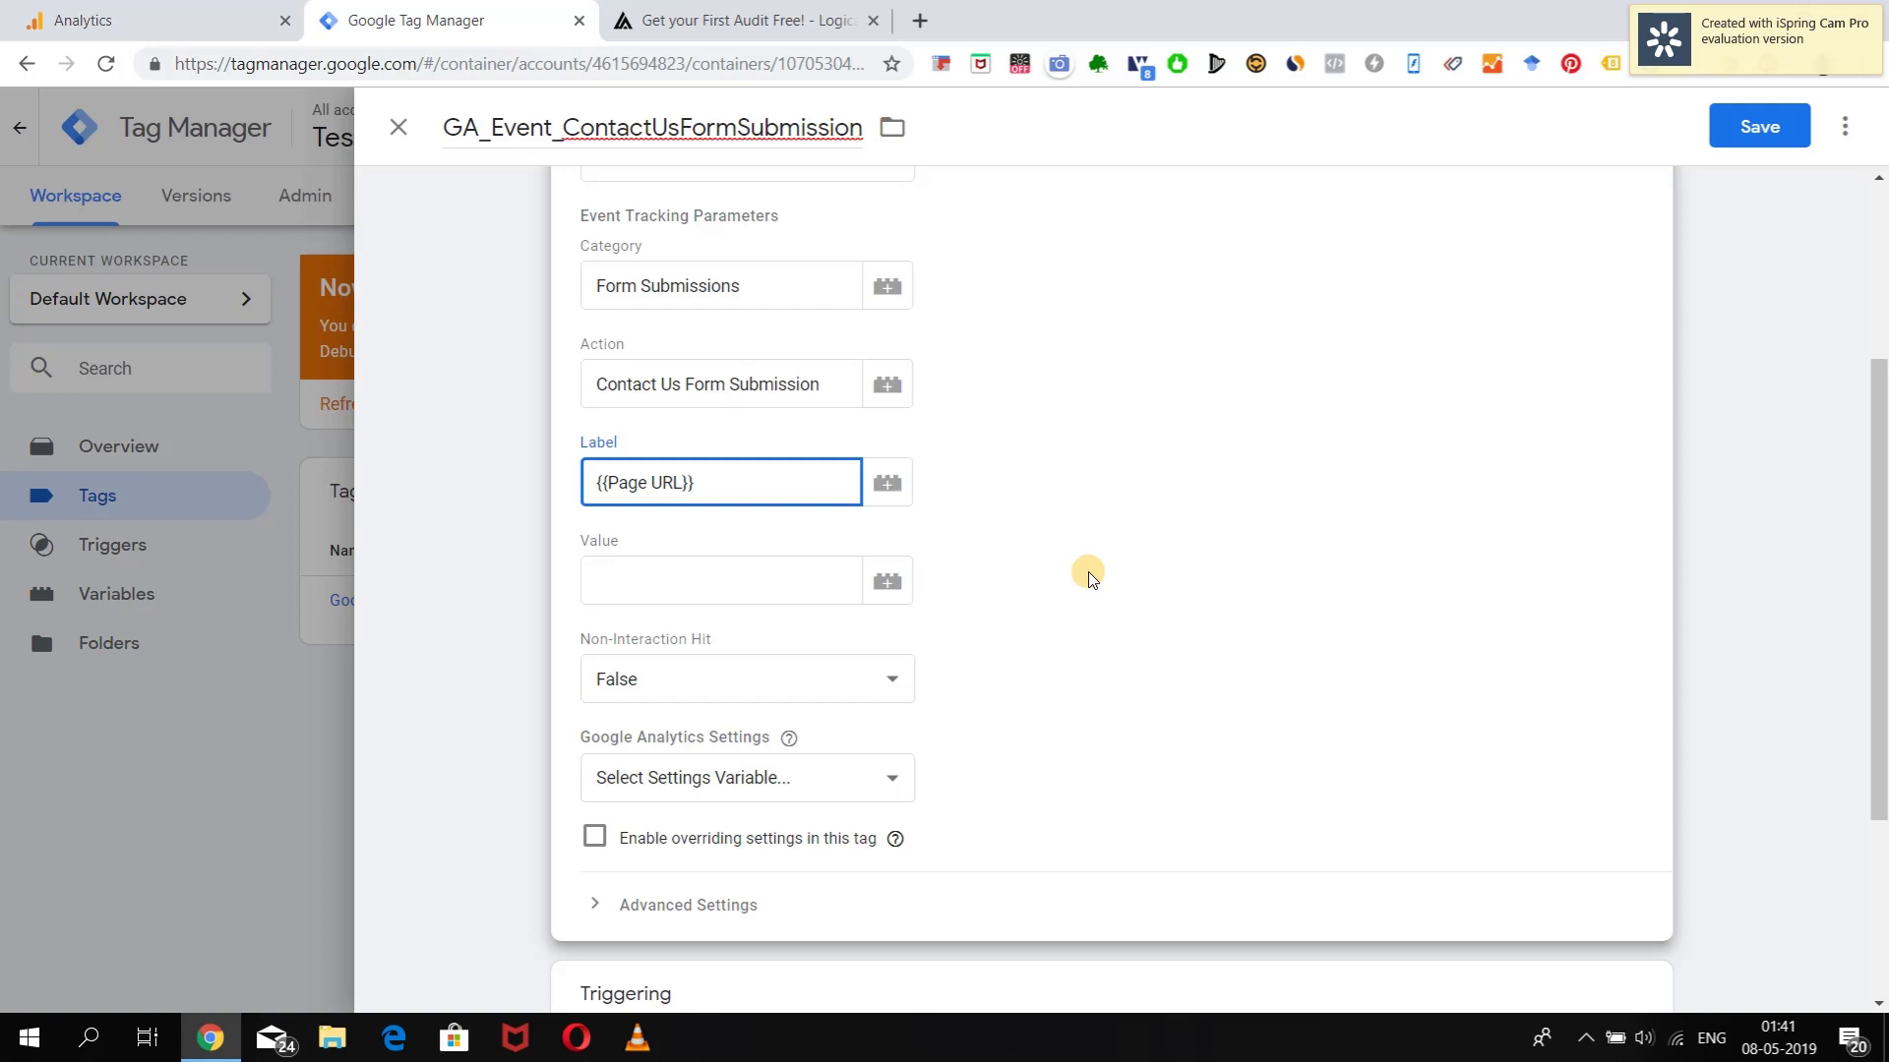
scroll(1088, 571, "down", 1)
scroll(1088, 571, "down", 2)
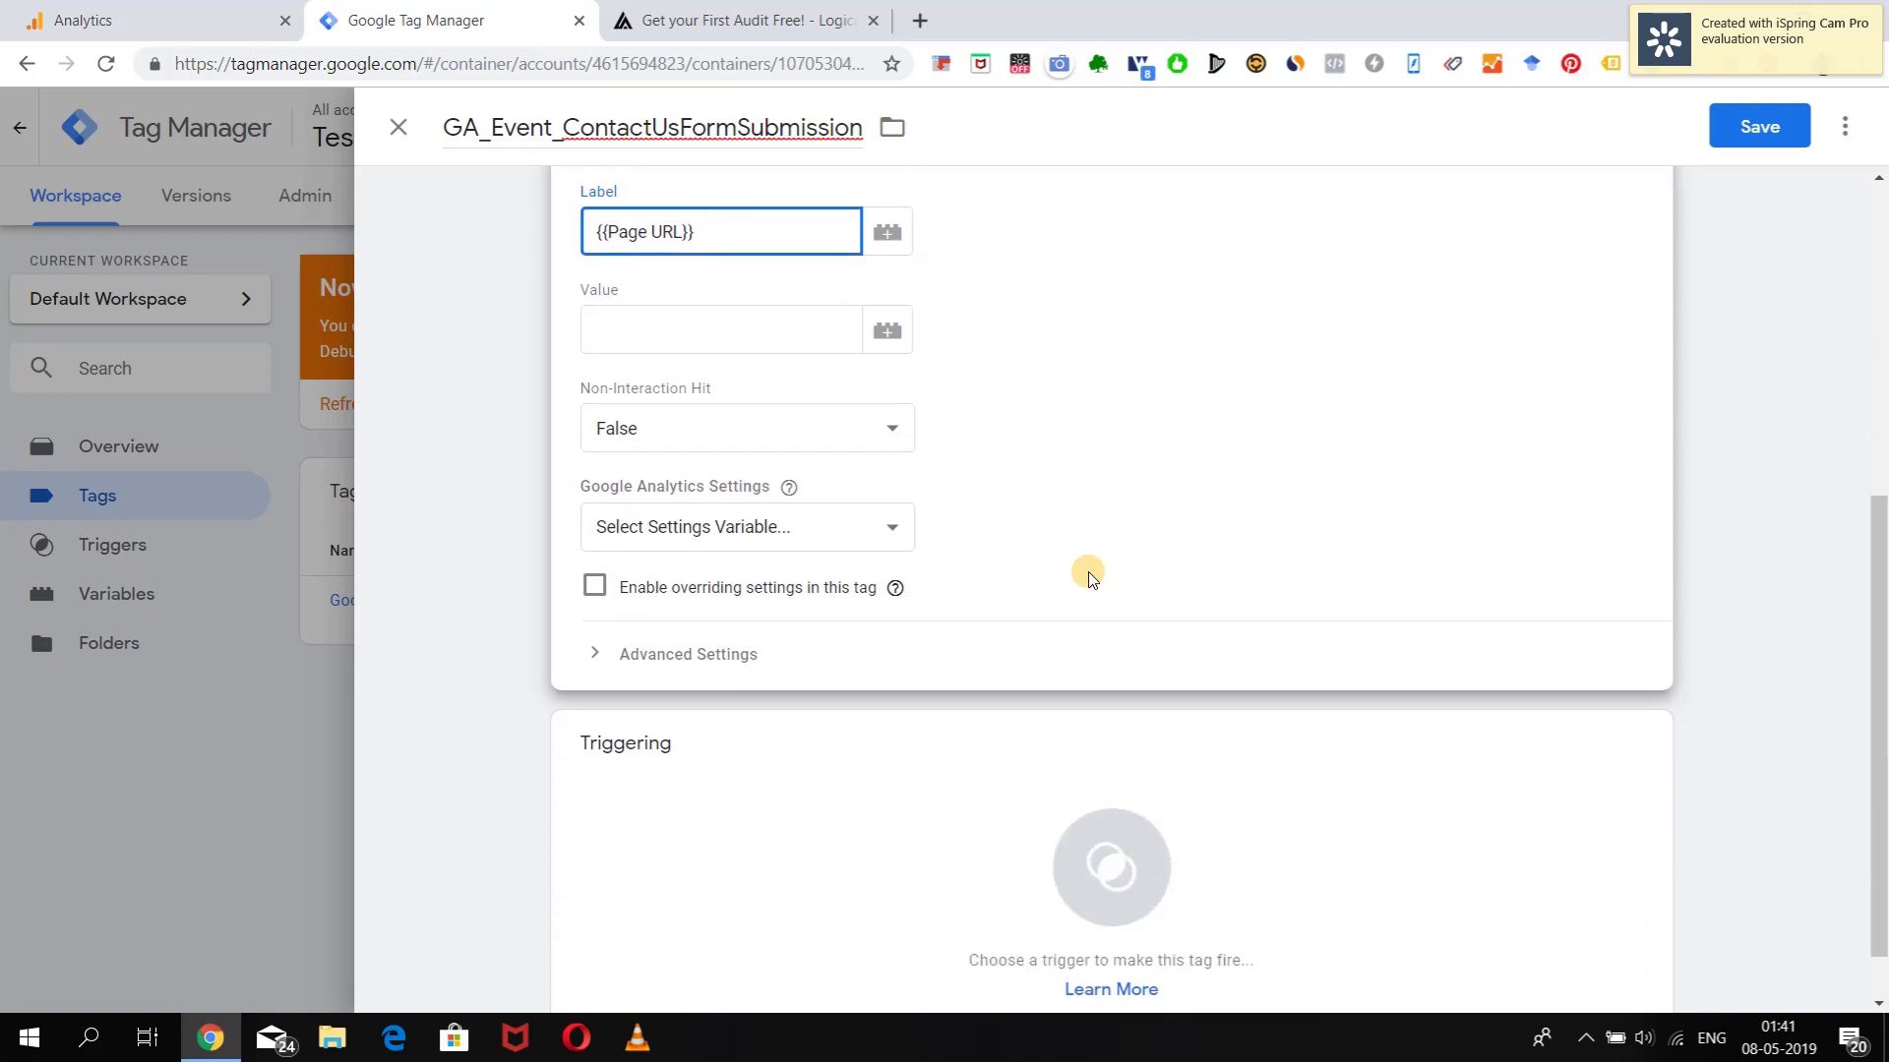
left_click(853, 531)
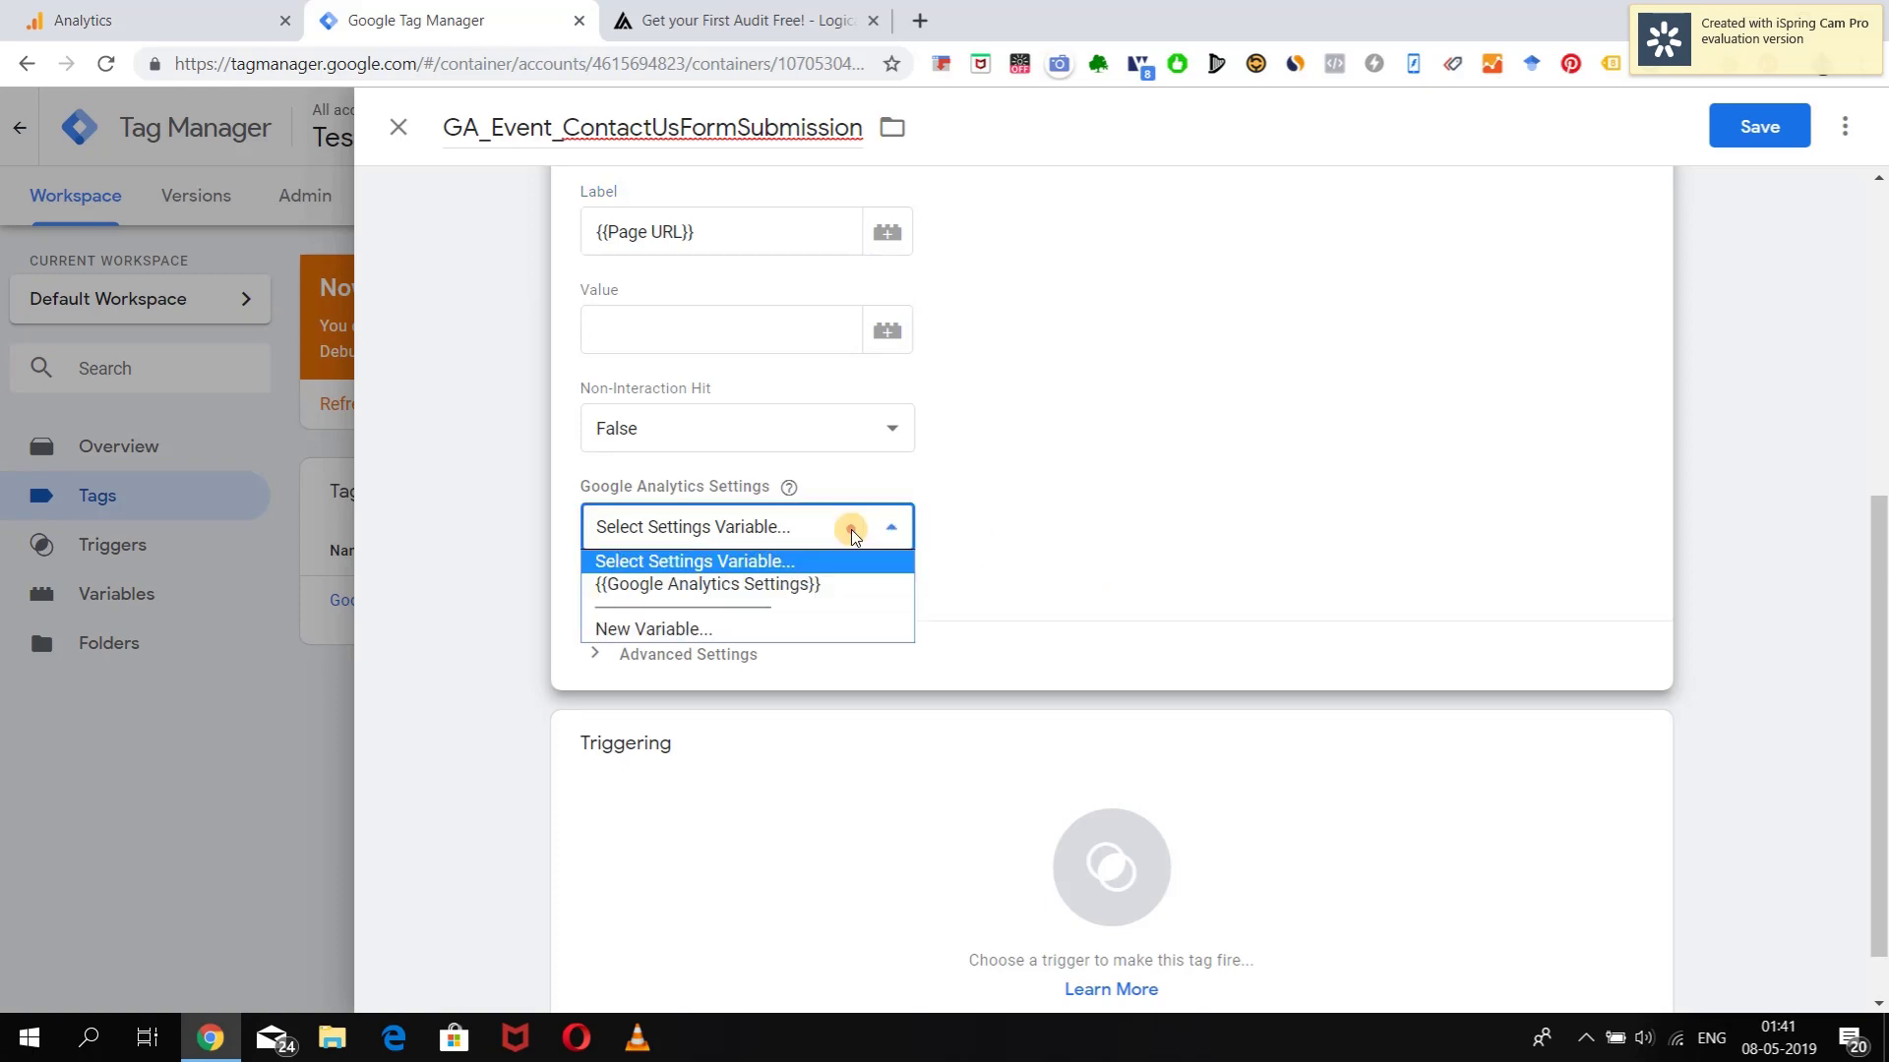
left_click(813, 594)
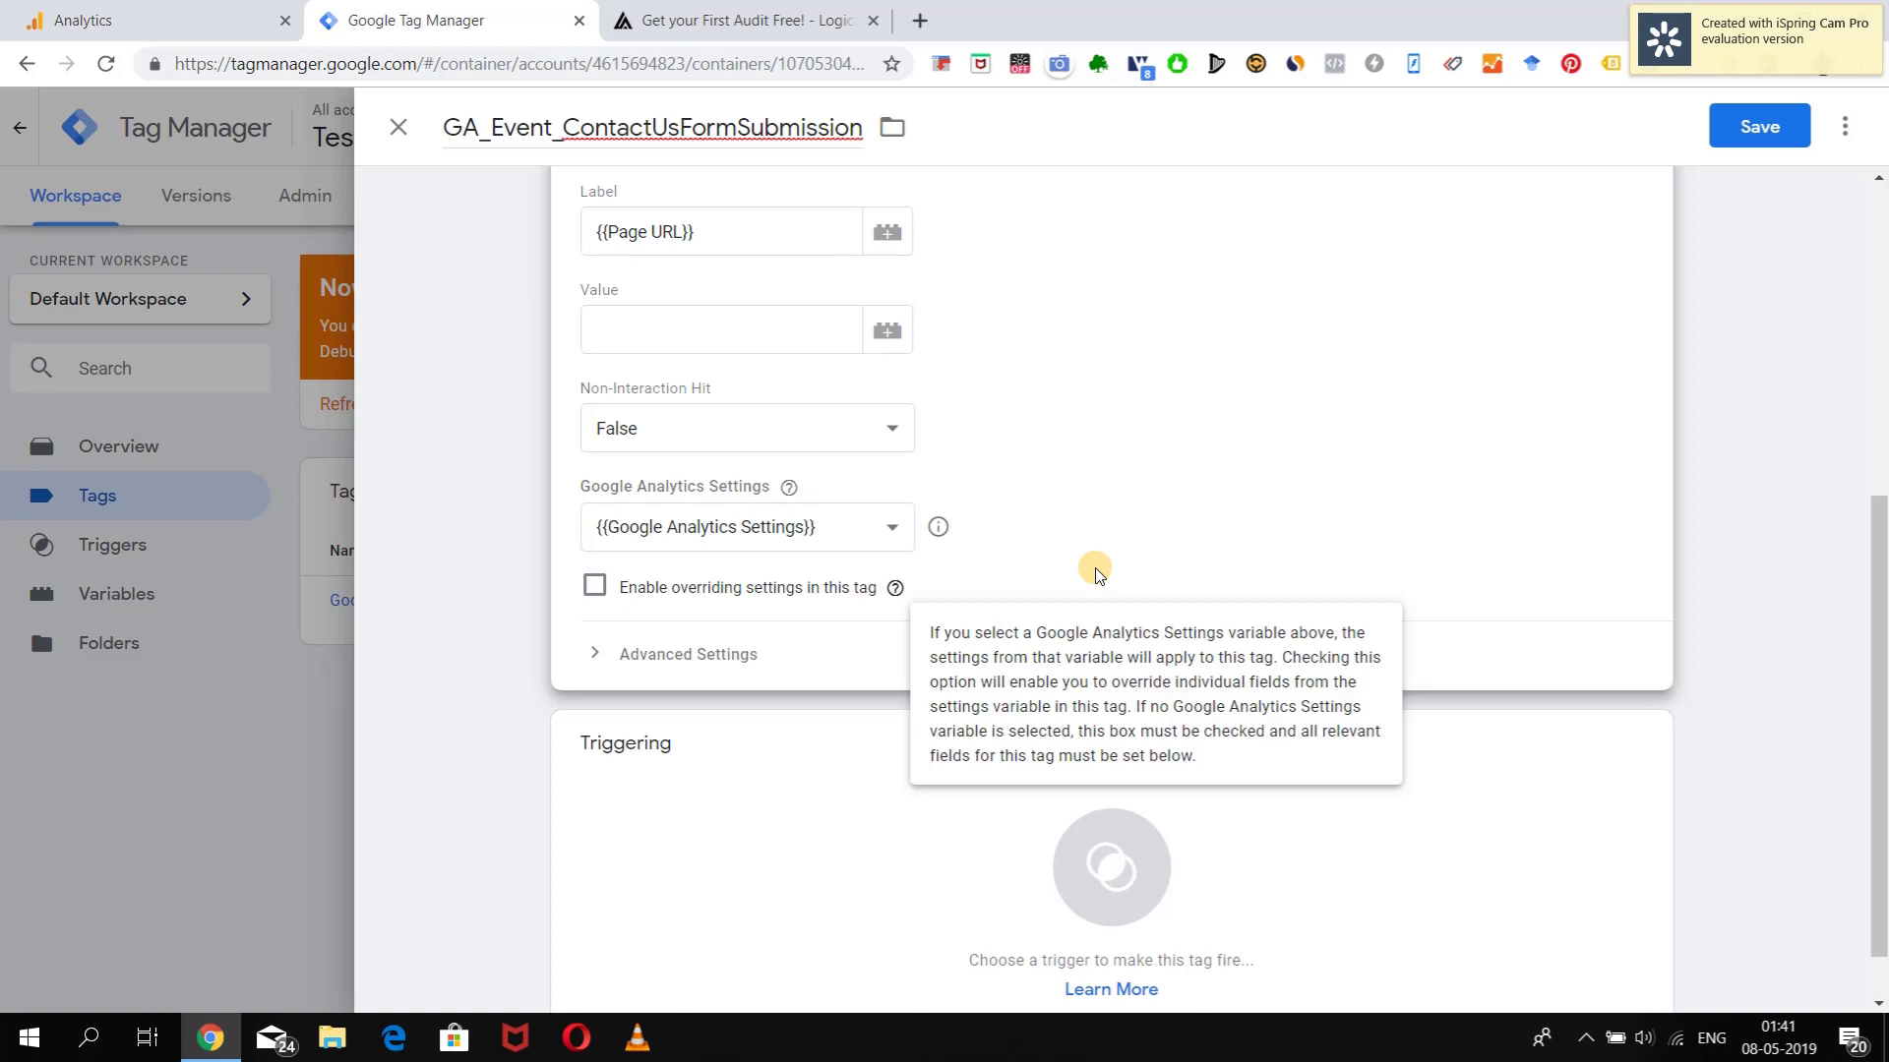
Fire the tag on the ContactUs_FormSubmission trigger and save it
scroll(1097, 574, "down", 1)
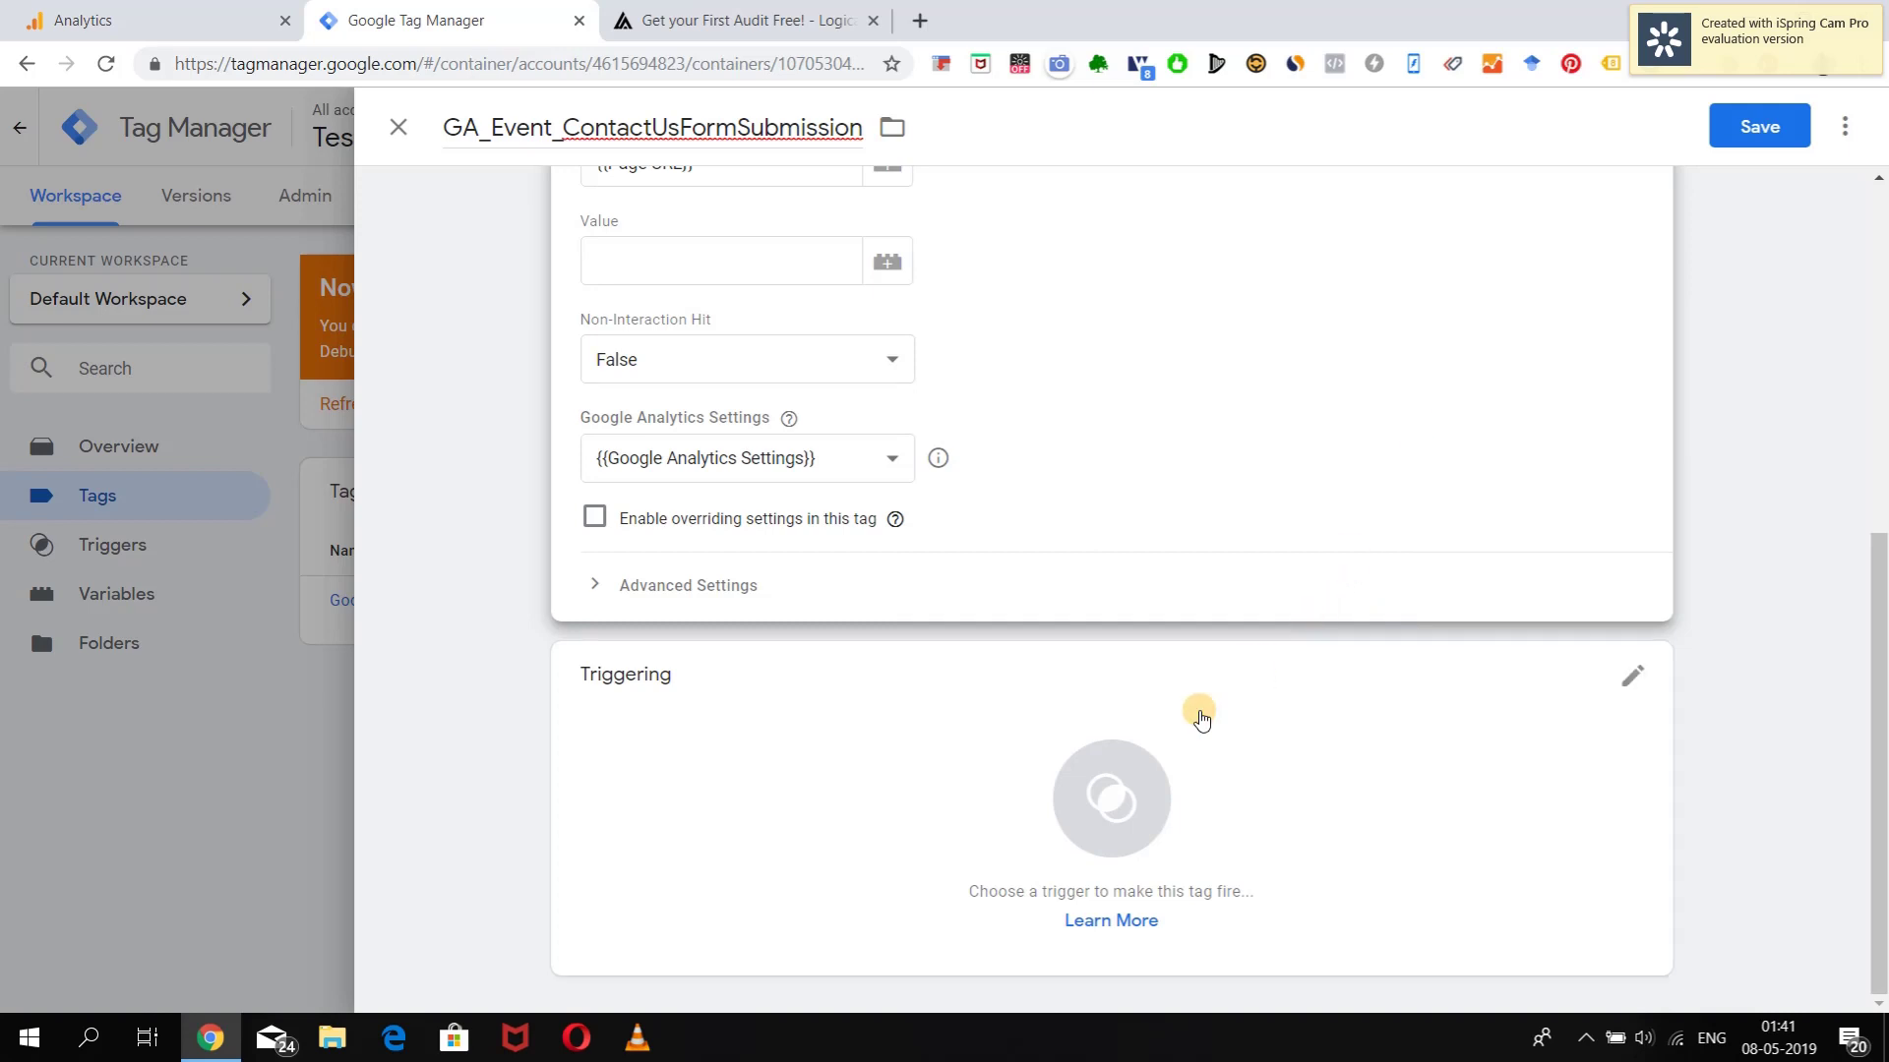
left_click(1102, 806)
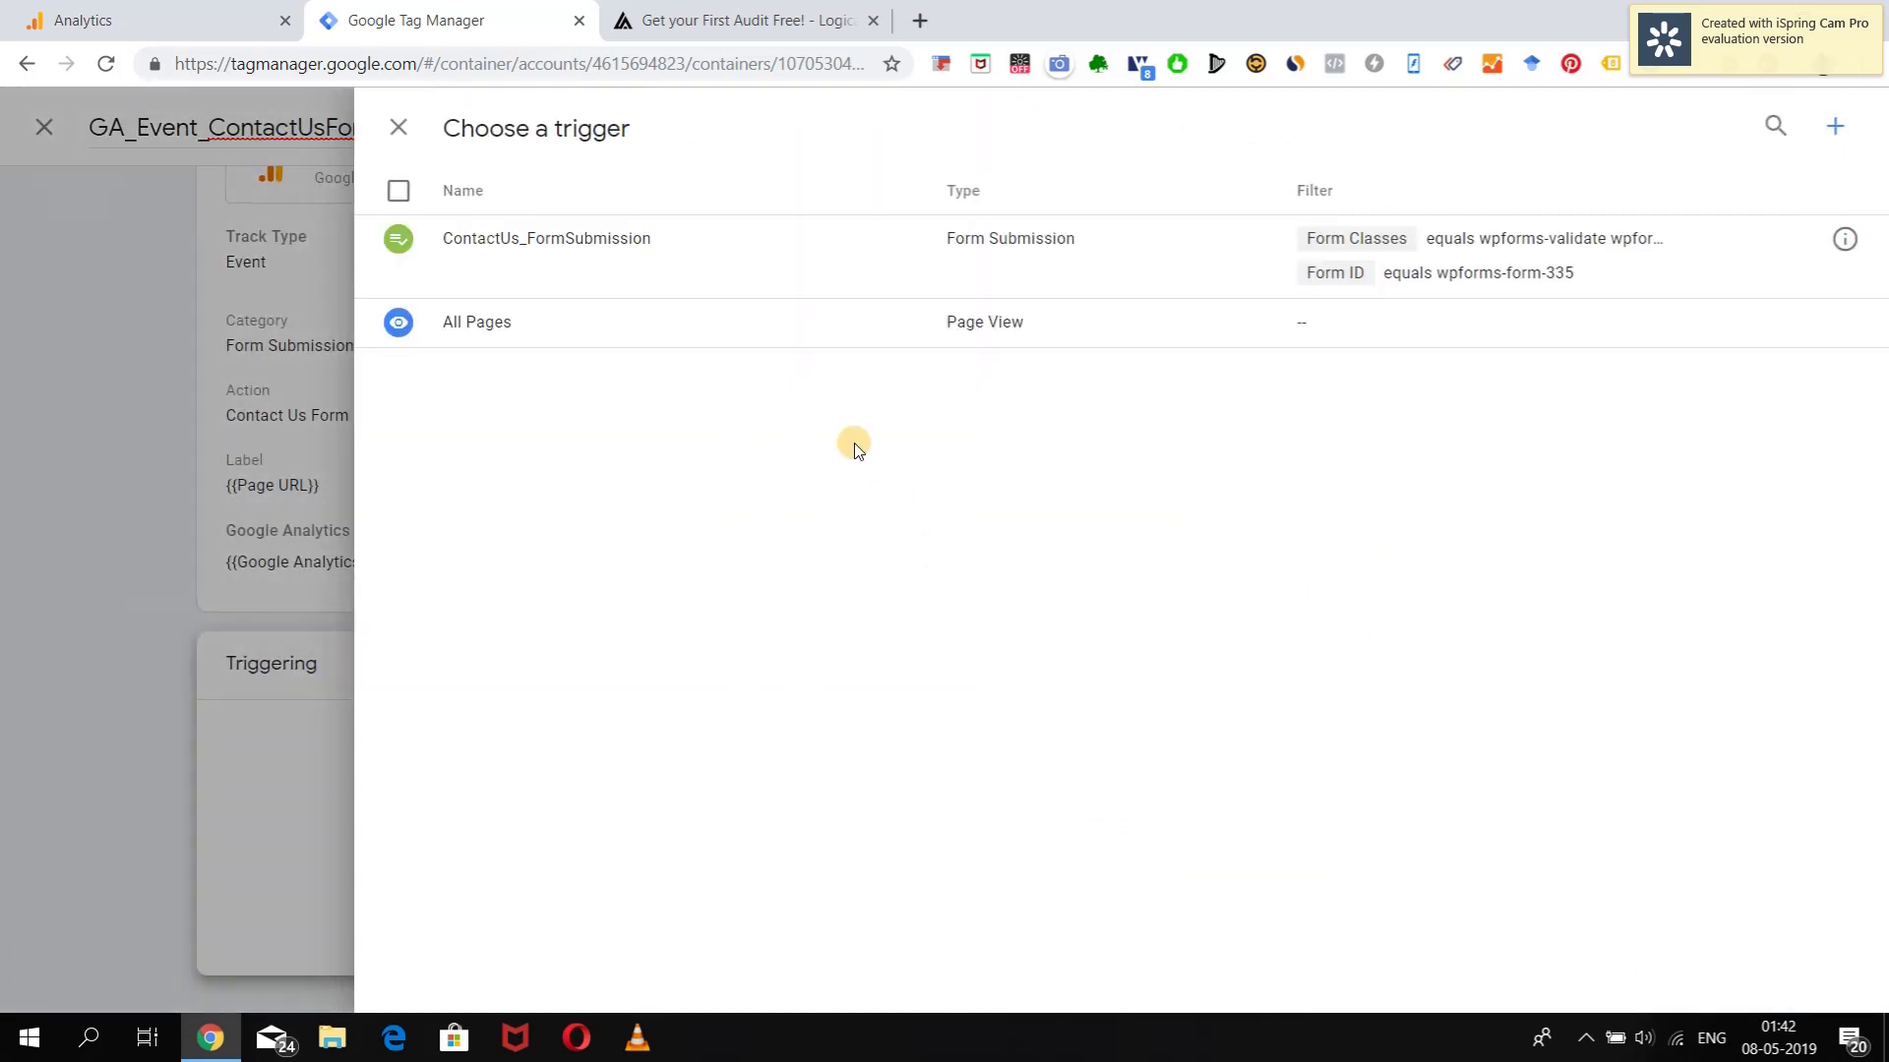
left_click(686, 268)
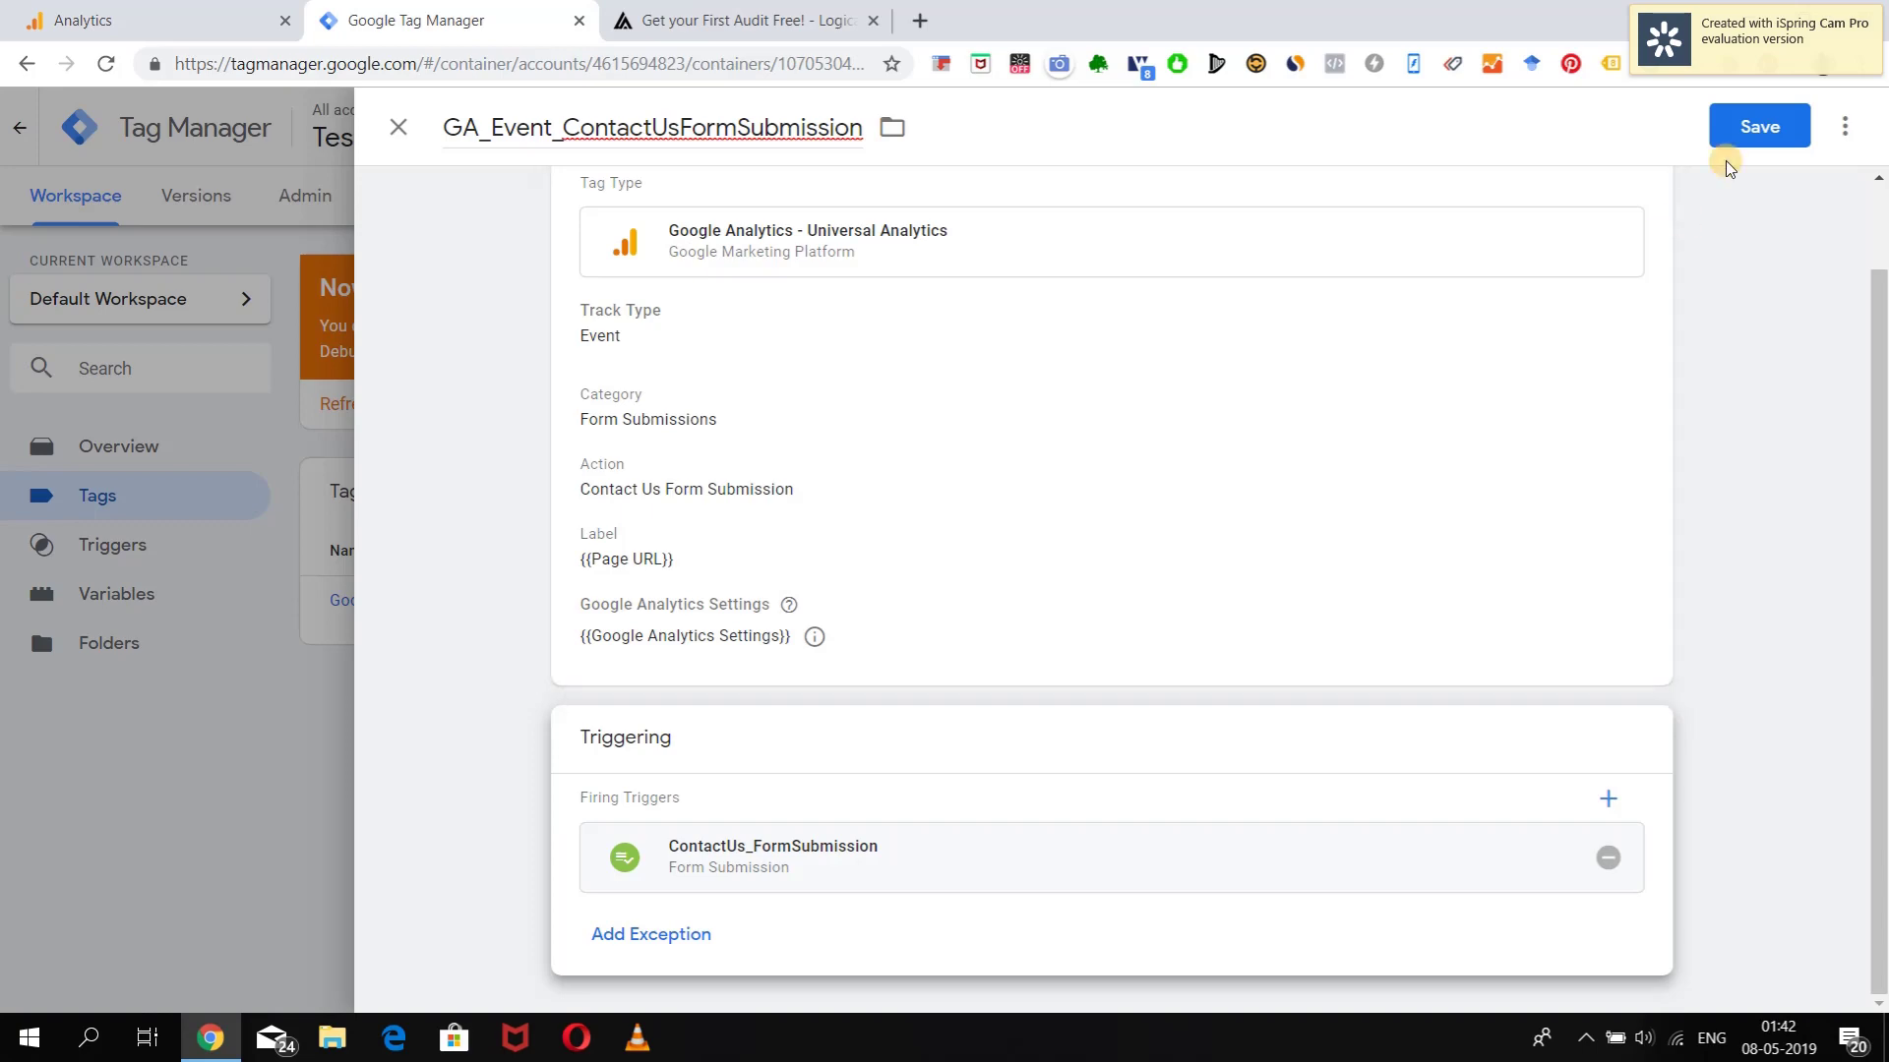
left_click(1751, 124)
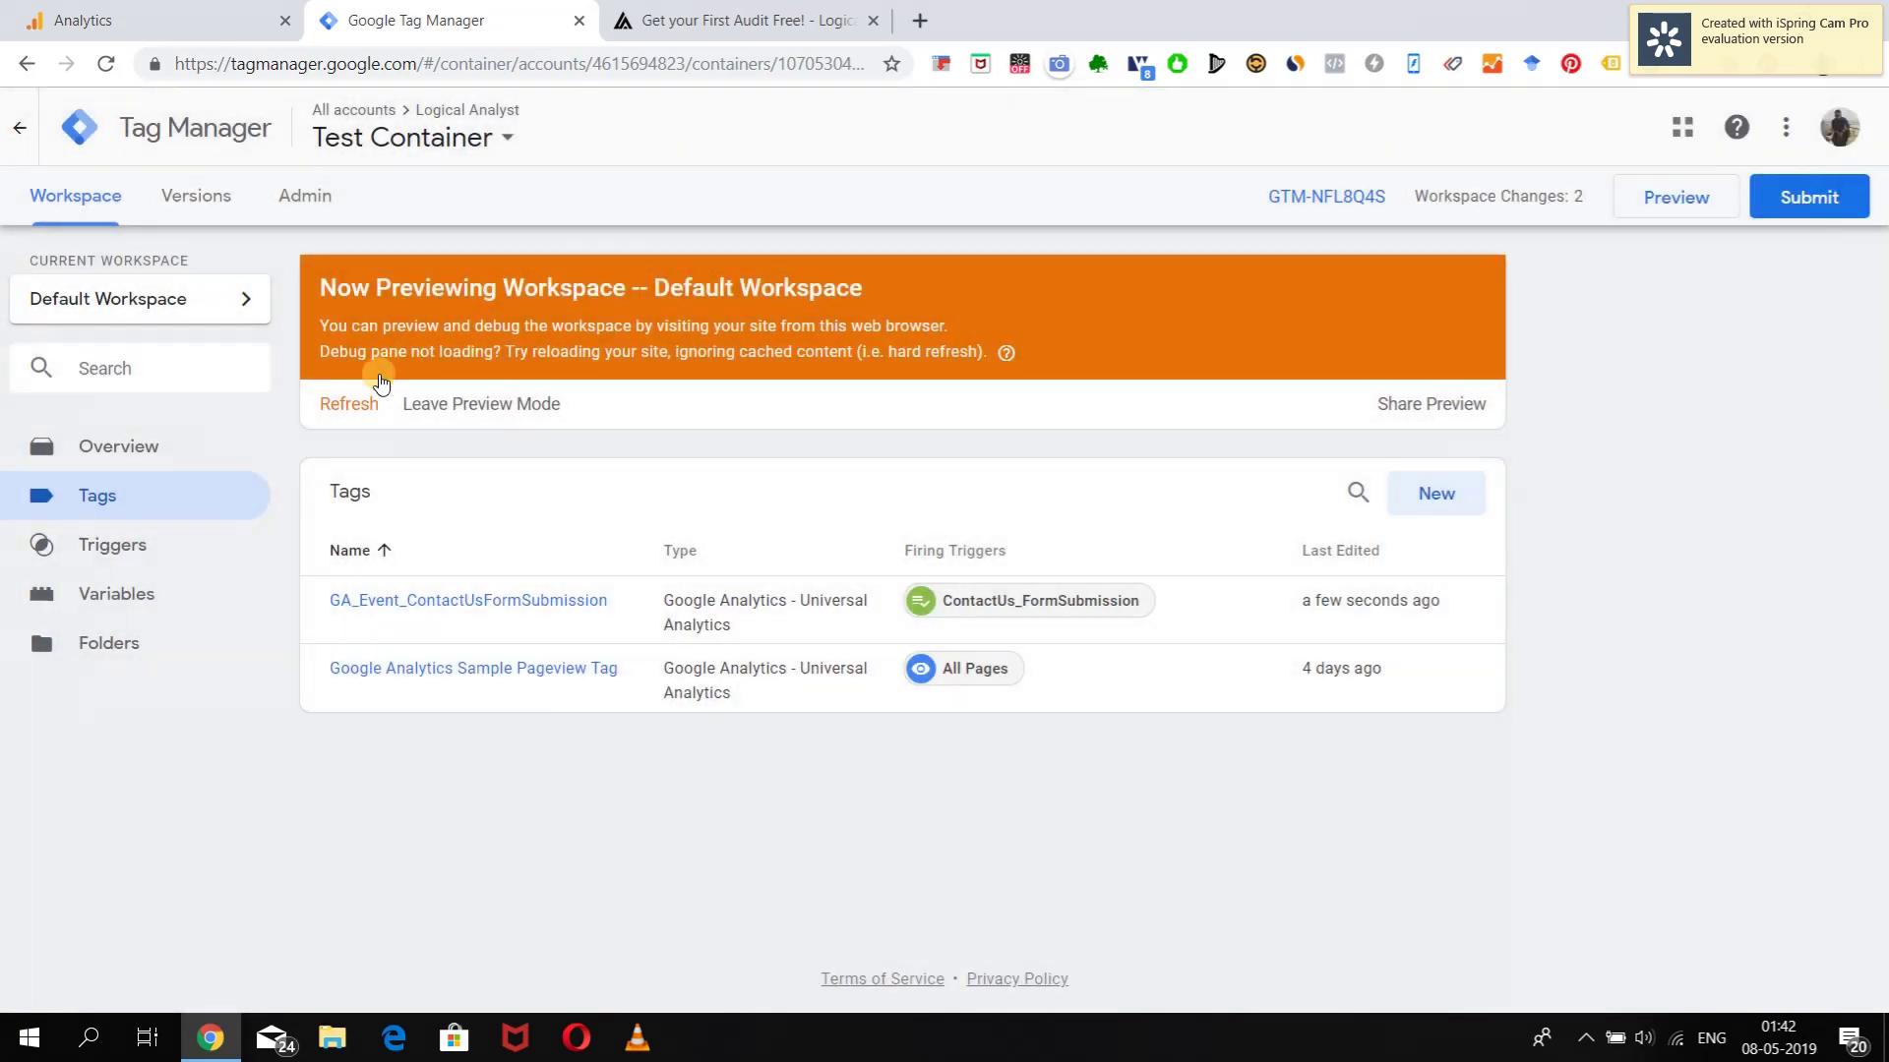
Refresh the GTM preview and reload the logicalanalyst.com free audit page
left_click(348, 408)
left_click(738, 19)
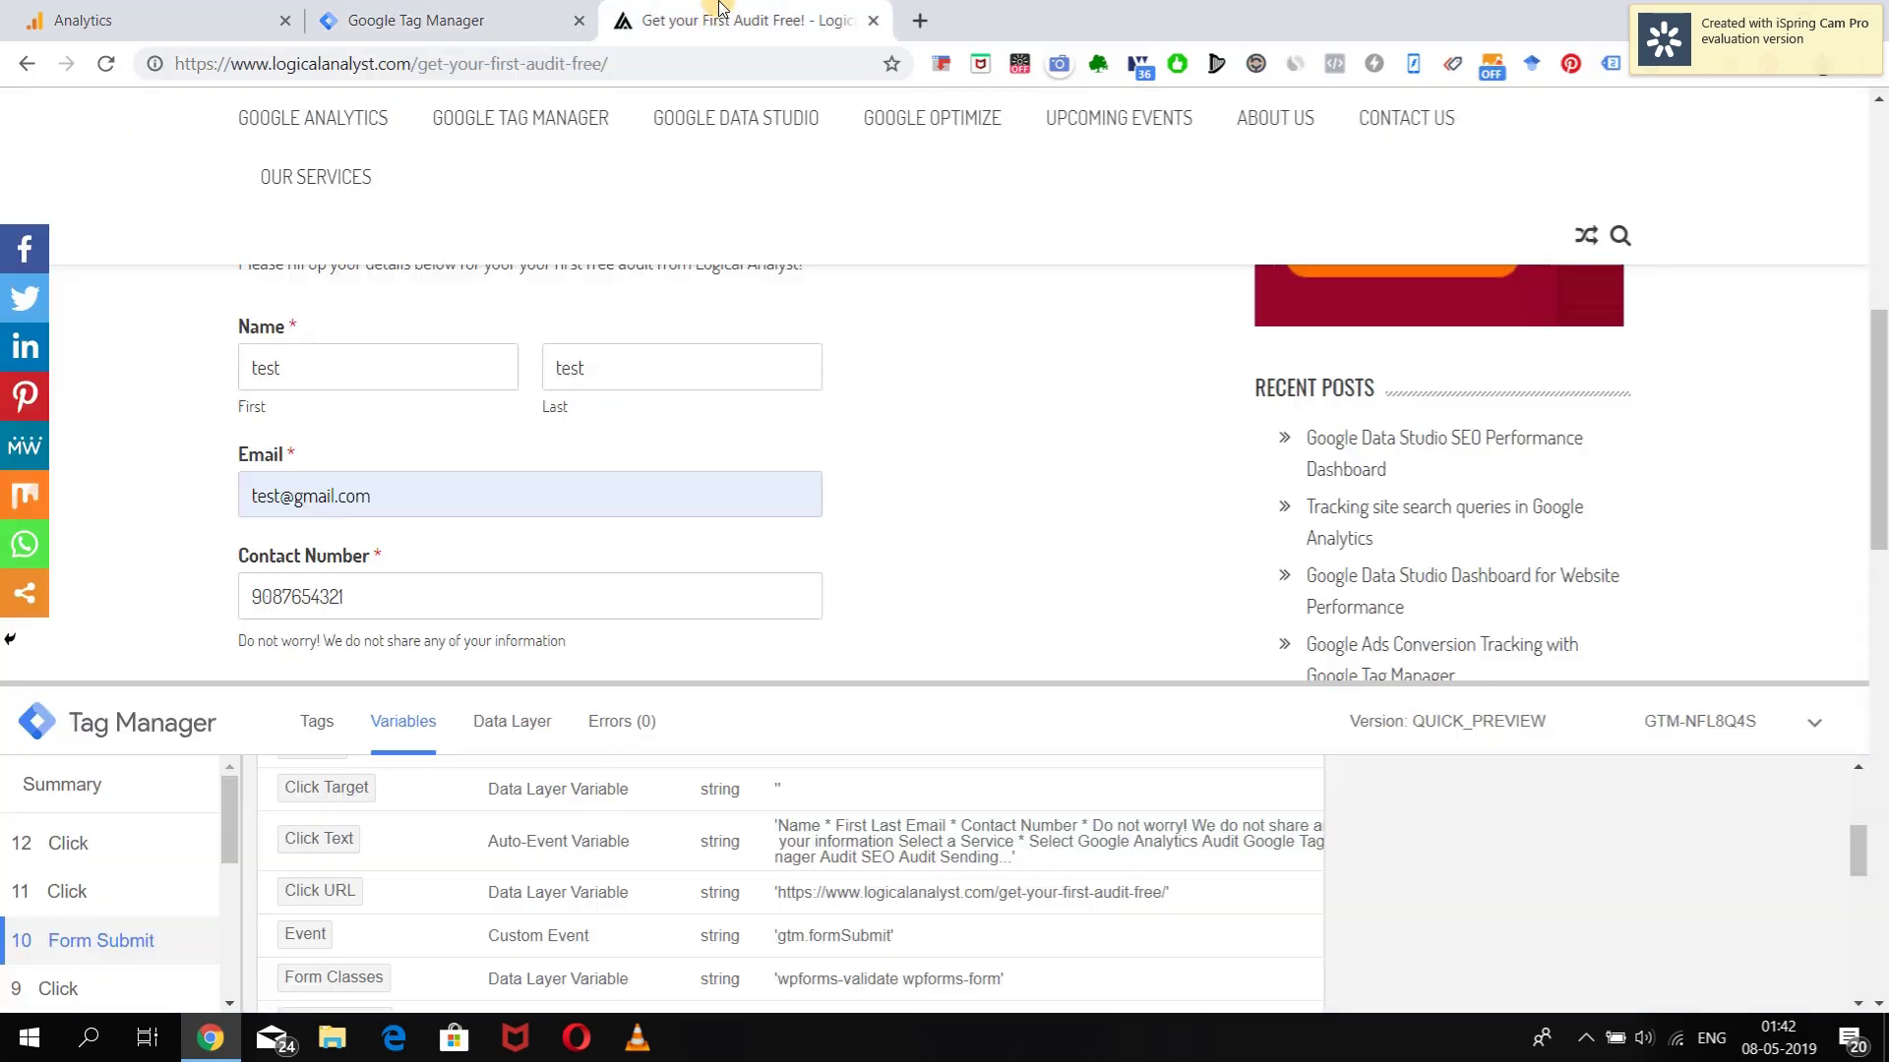
left_click(98, 69)
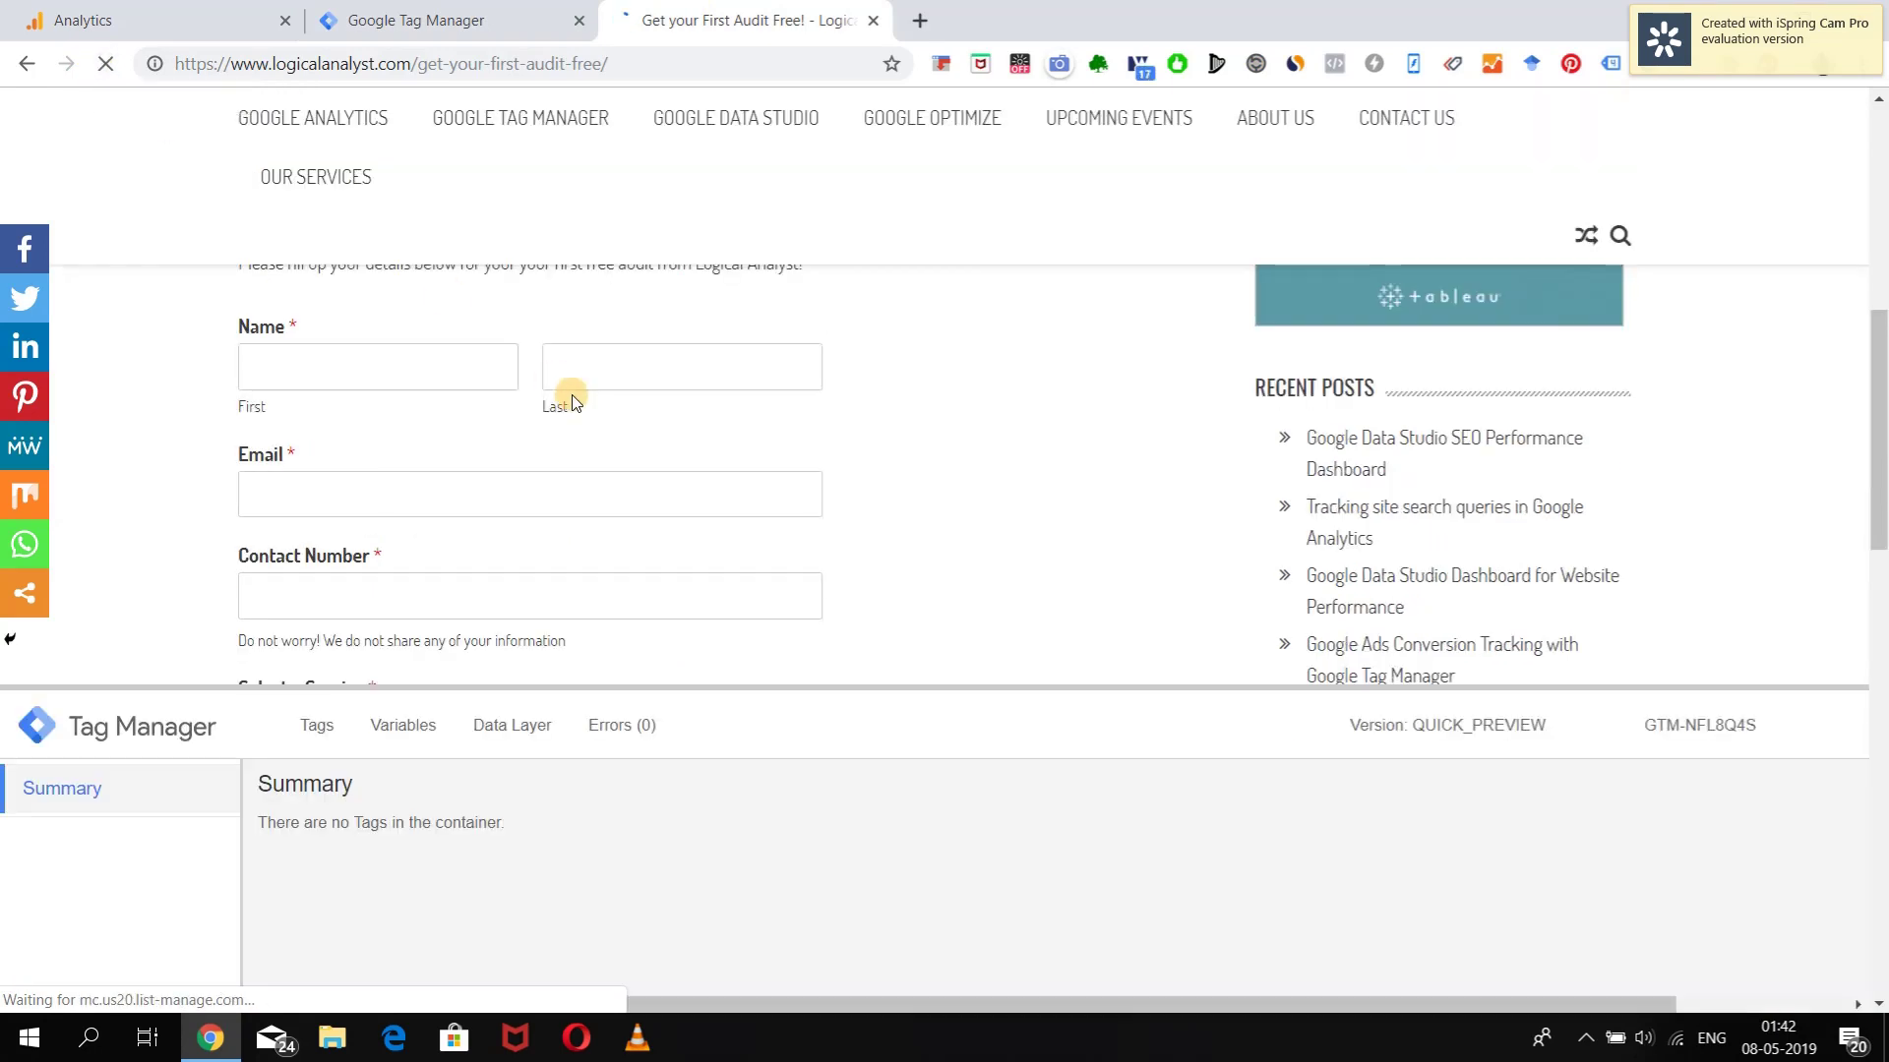
scroll(962, 434, "down", 1)
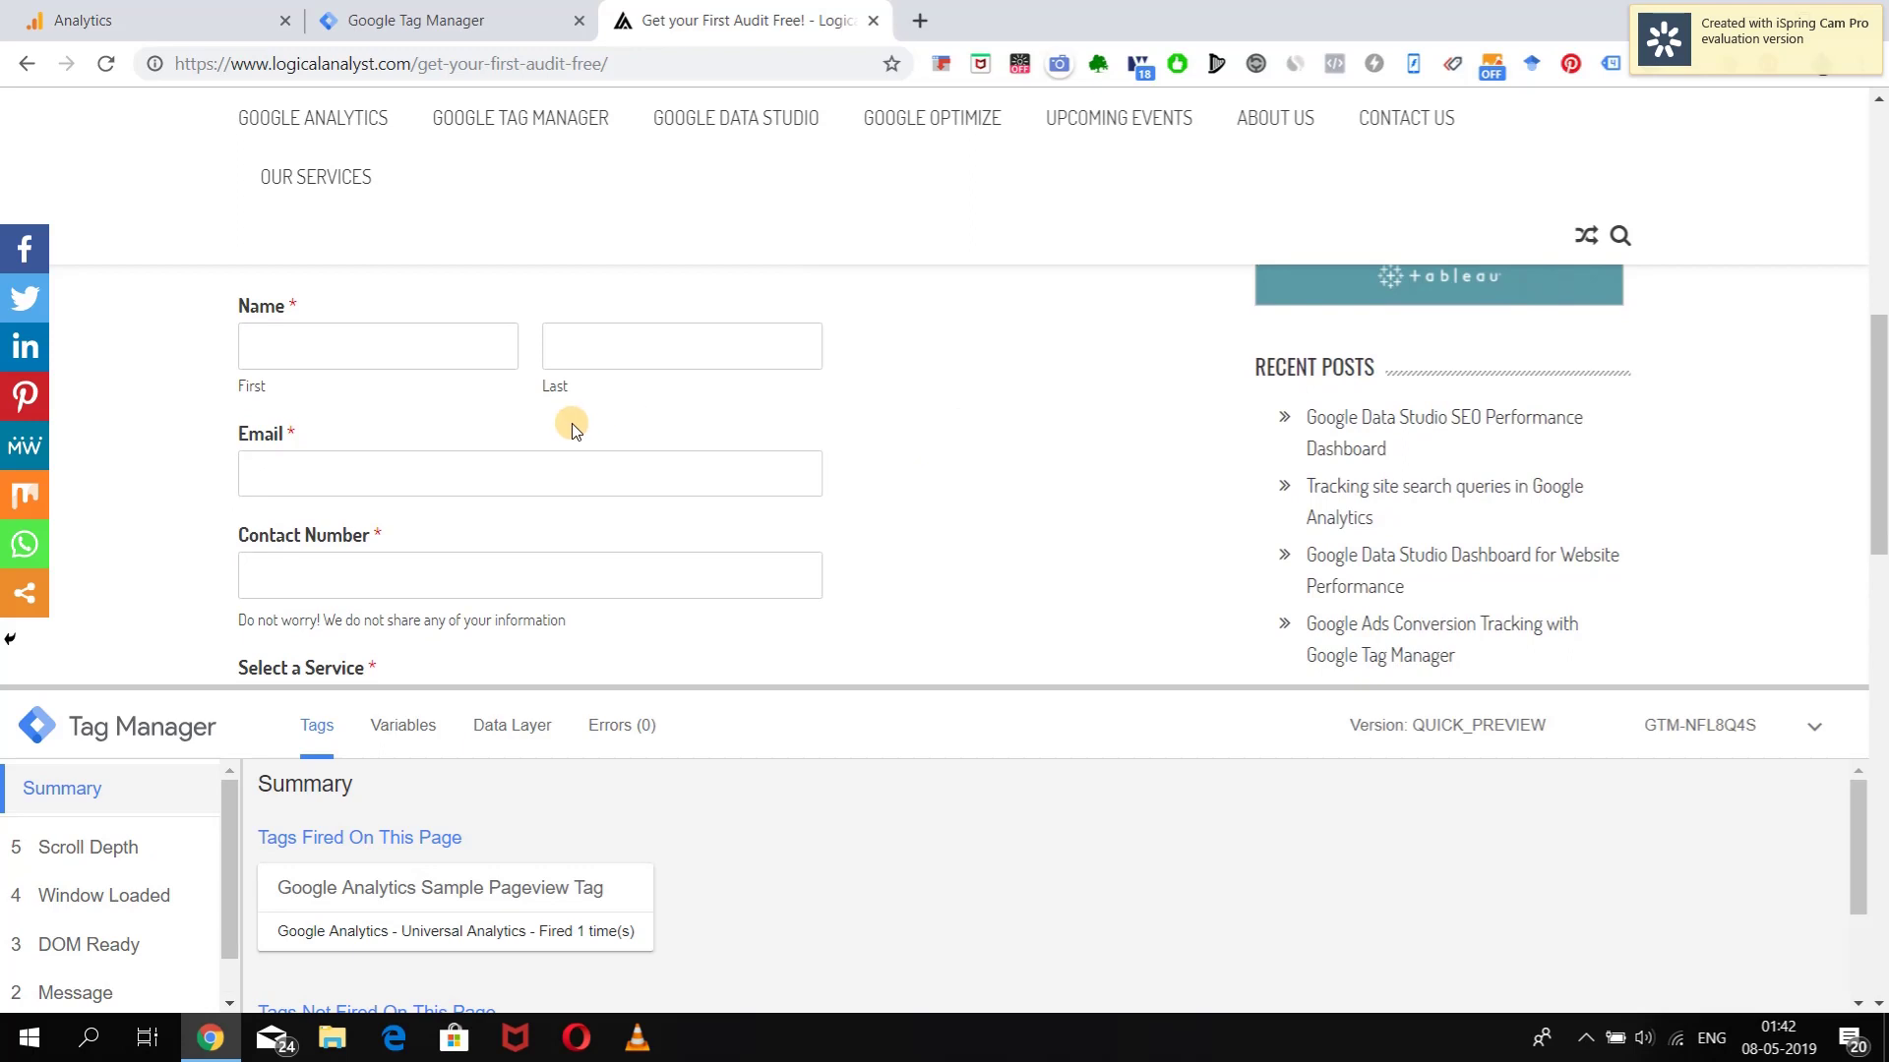
Fill the audit form with a test first and last name, e-mail and contact number
left_click(397, 347)
type("test")
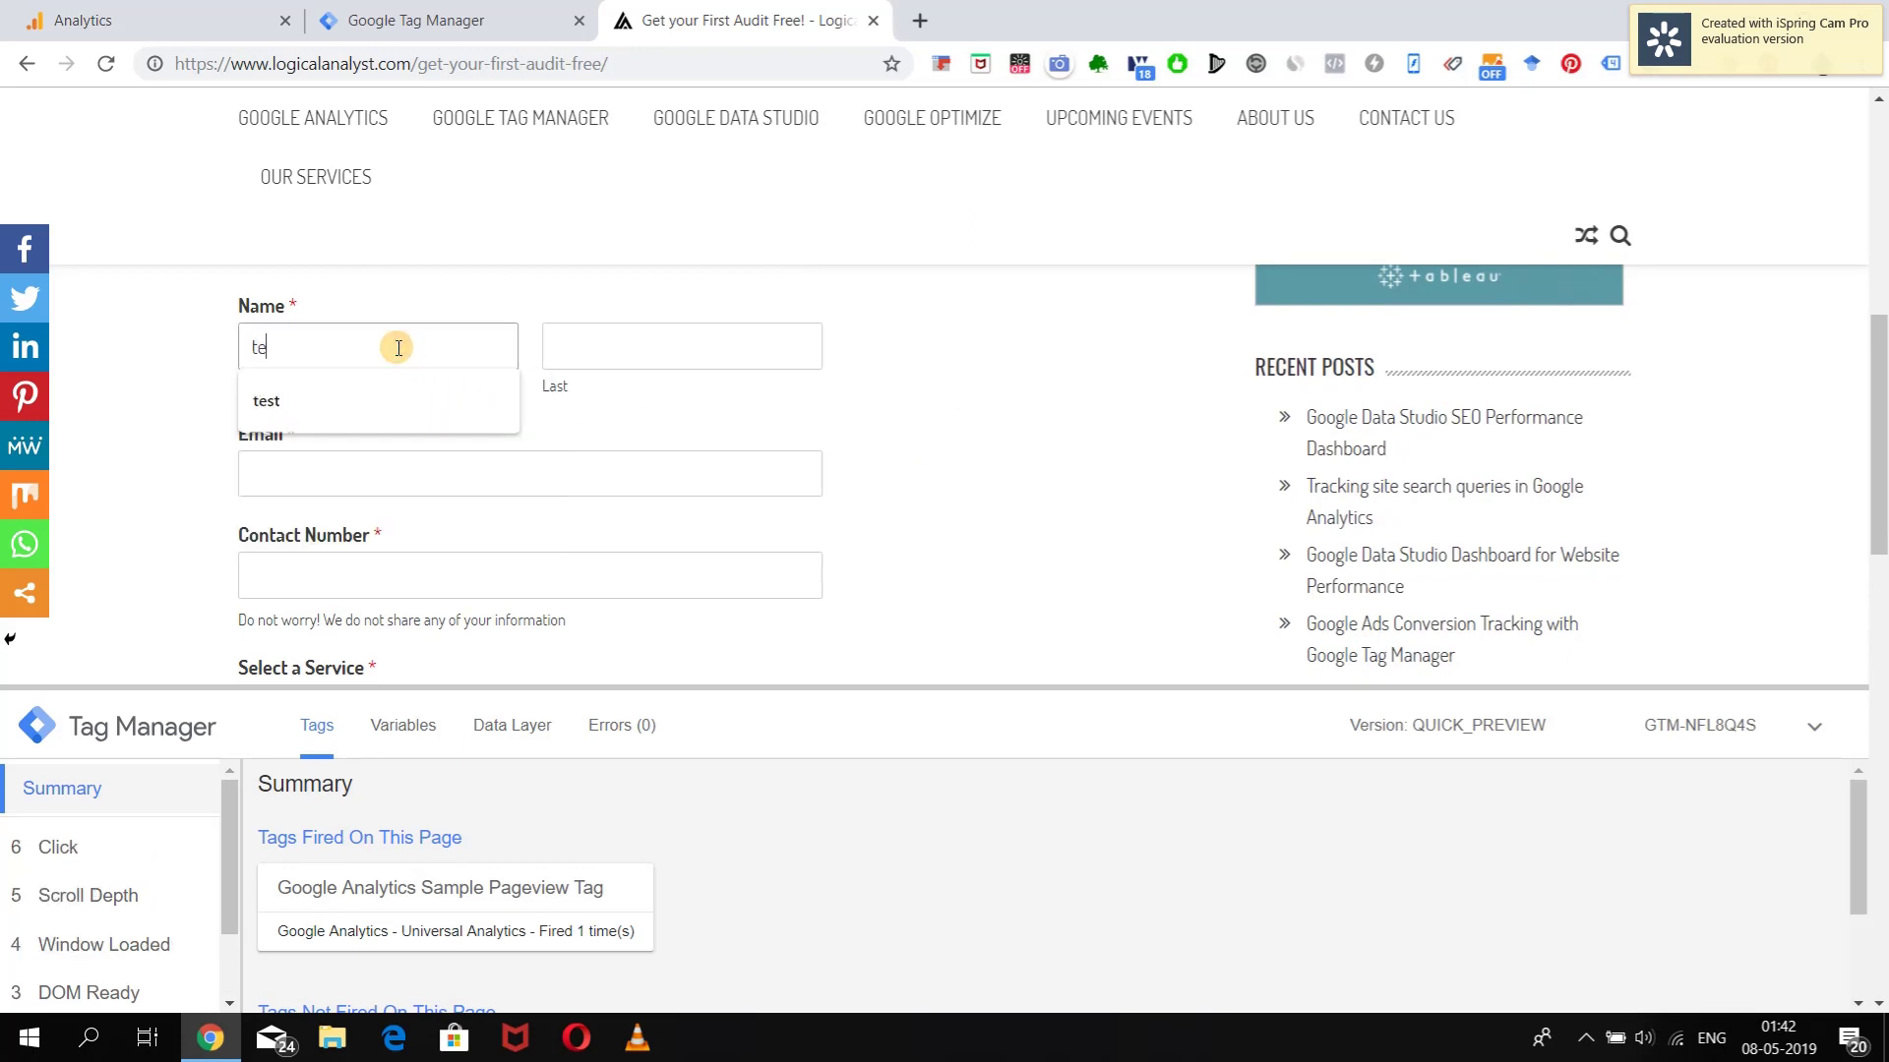
key("Tab")
type("test")
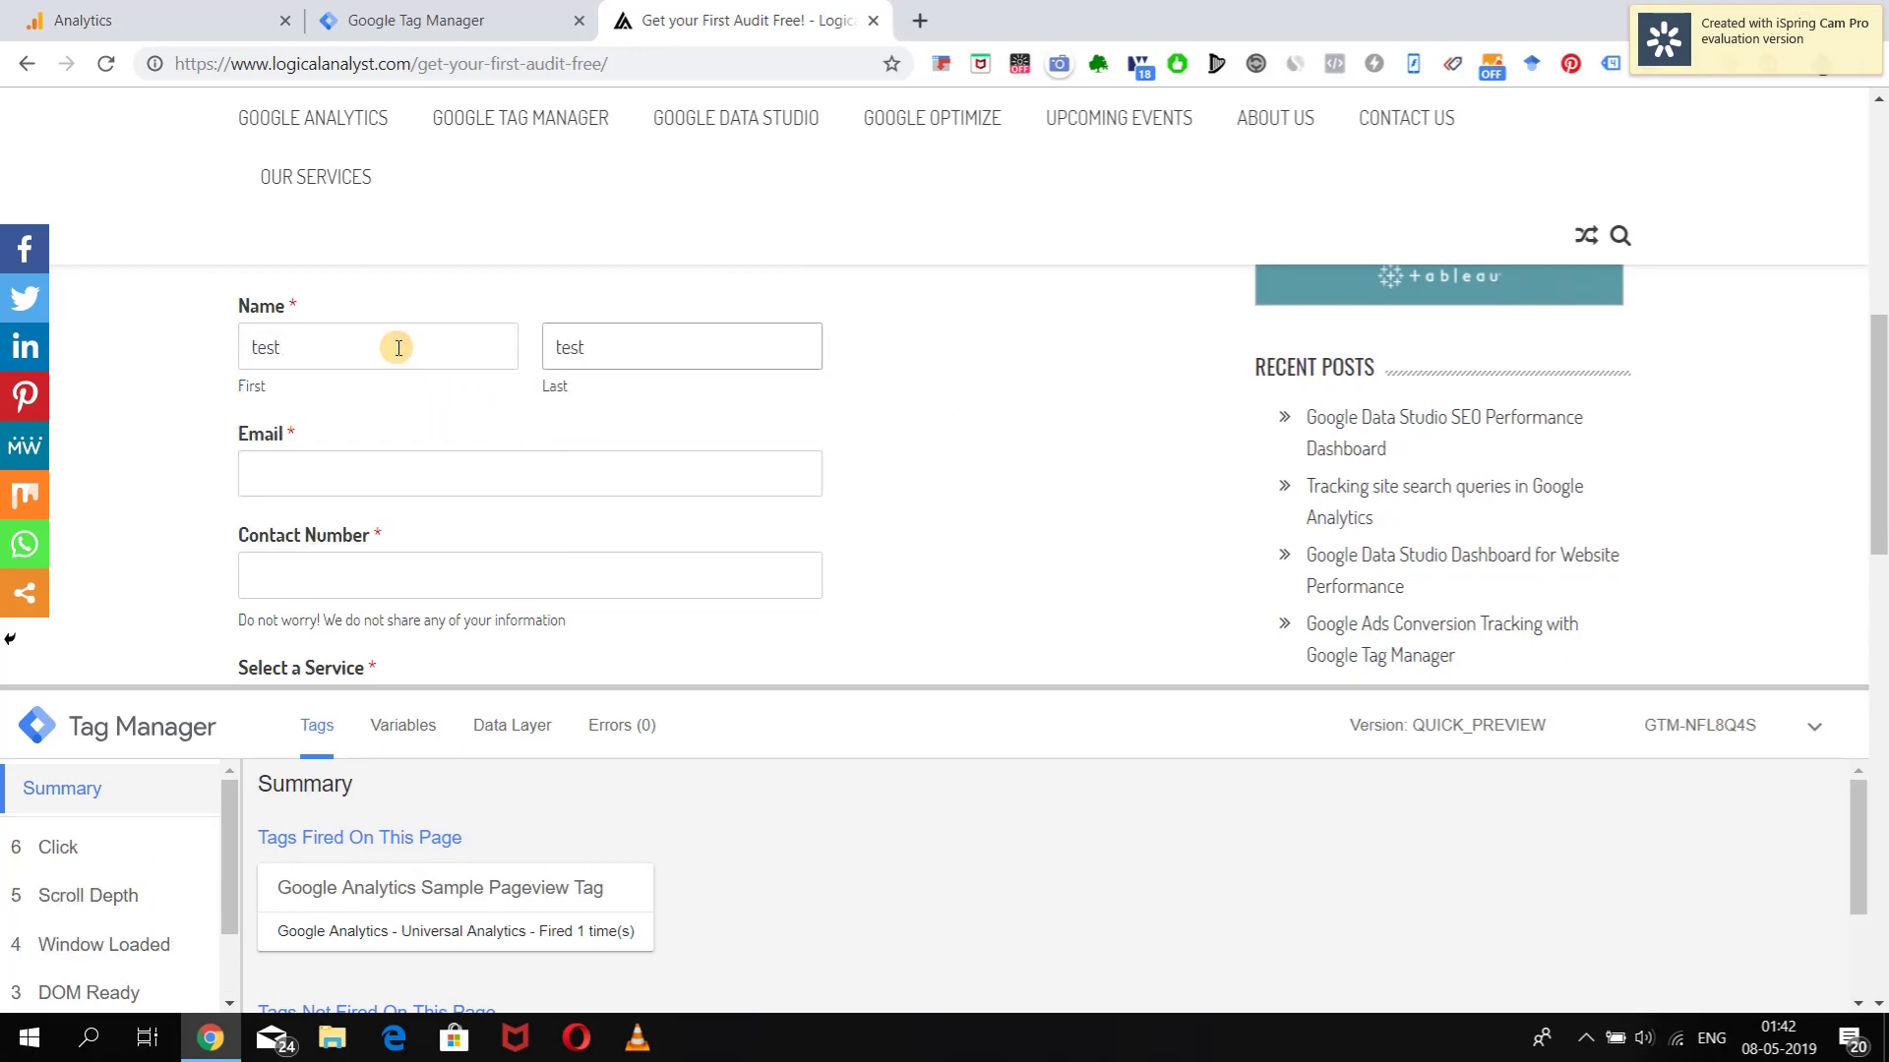
key("Tab")
type("test@g")
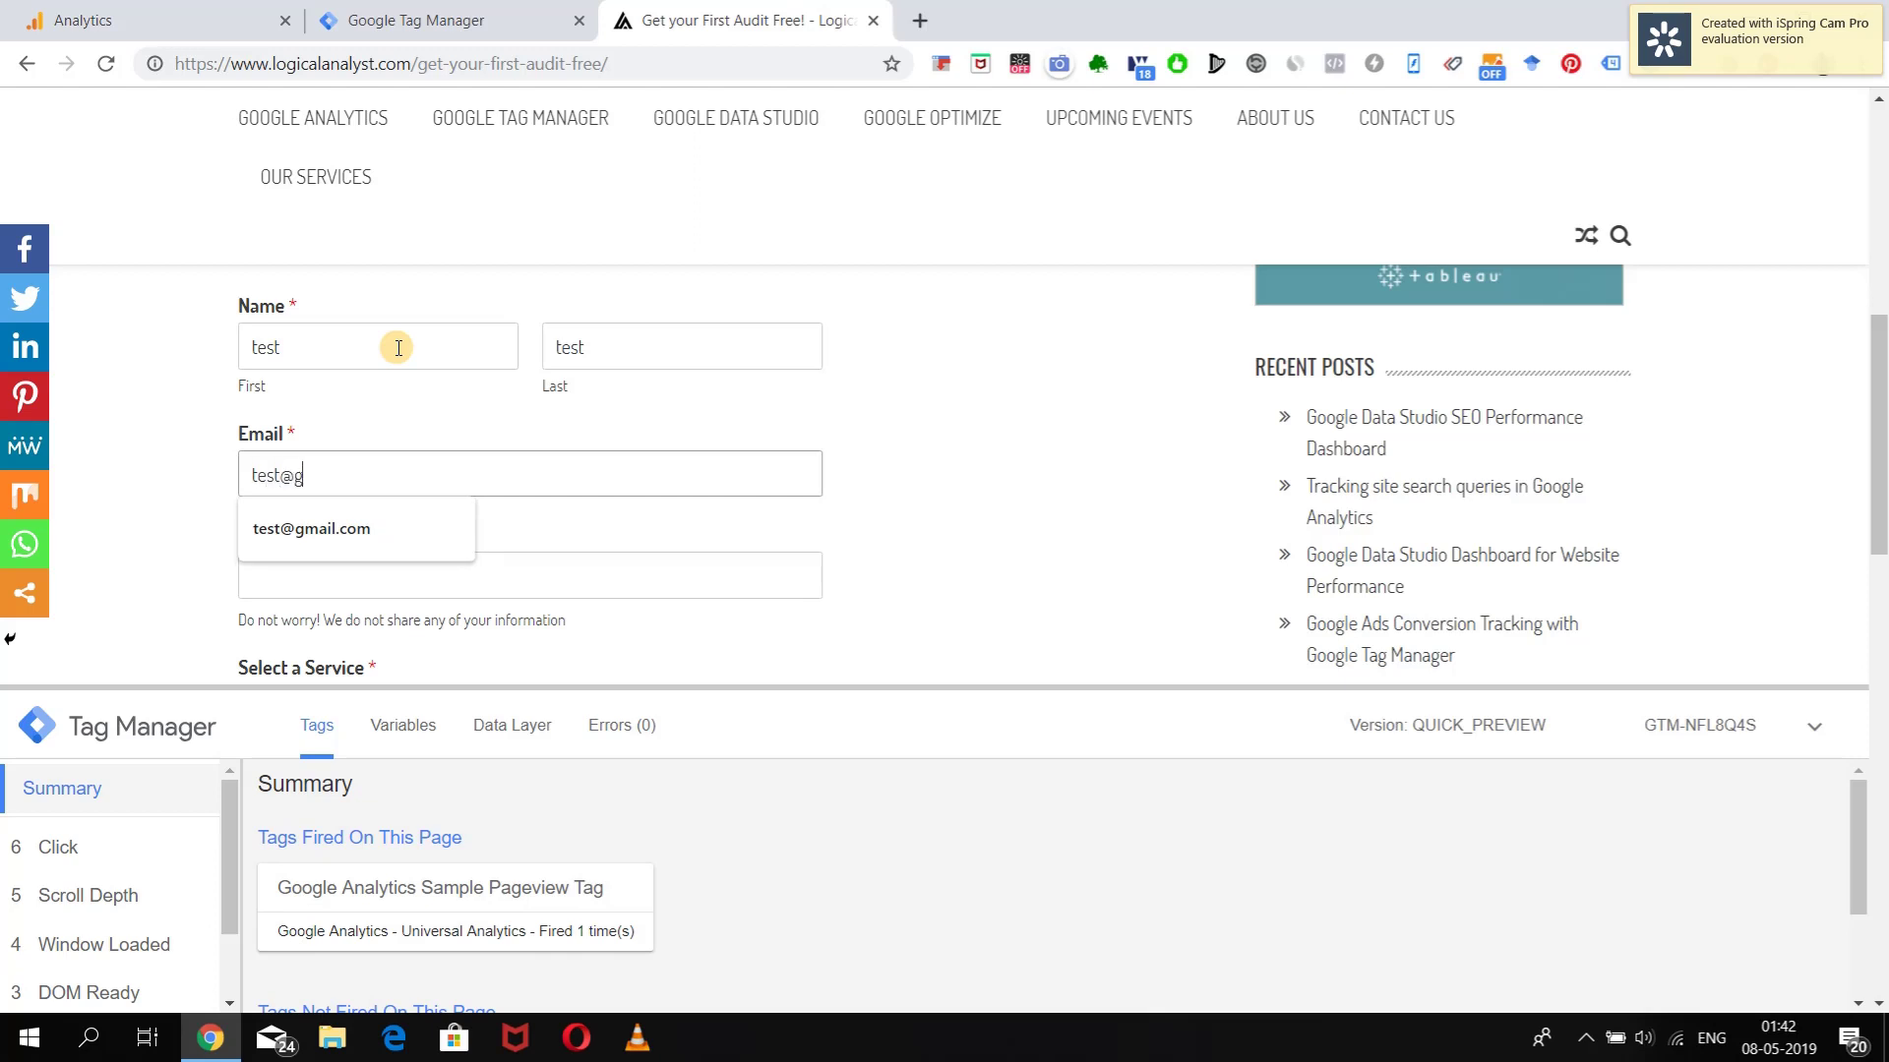
type("mail.com")
key("Tab")
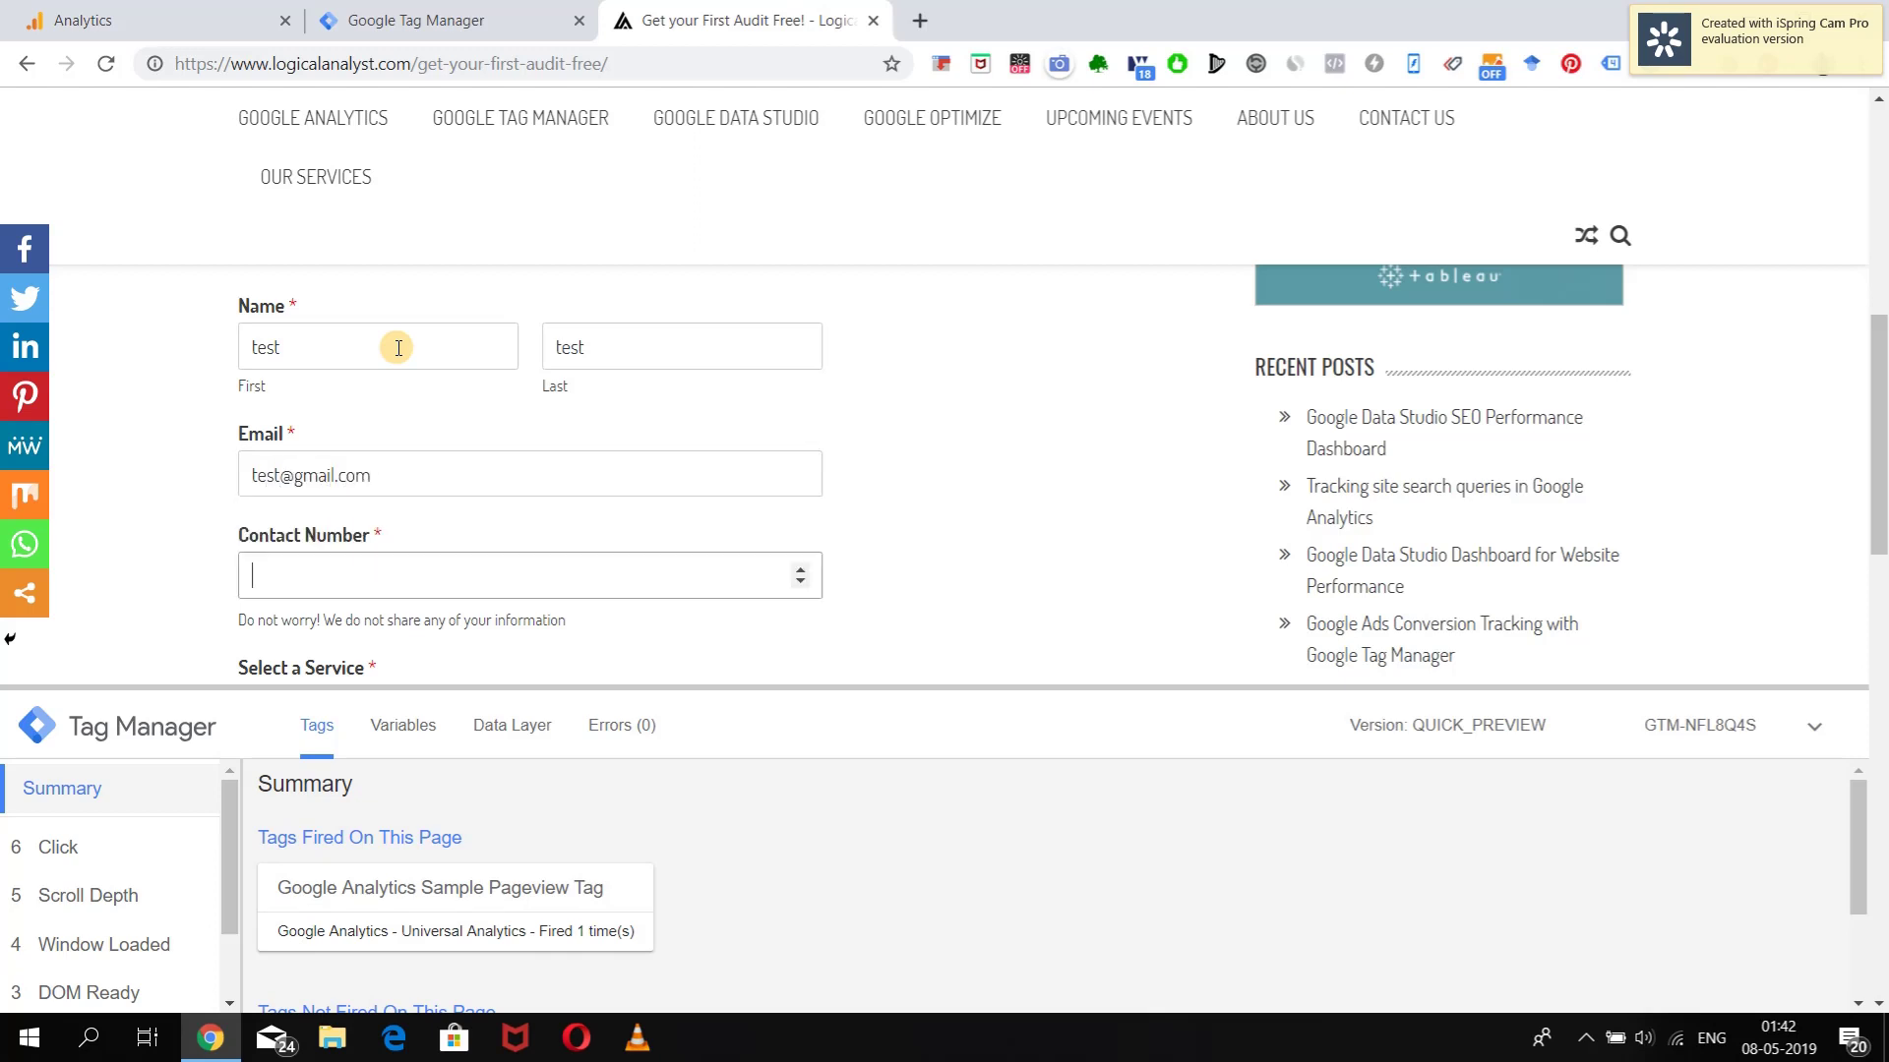
type("9087654321")
key("BackSpace")
key("BackSpace")
type("05")
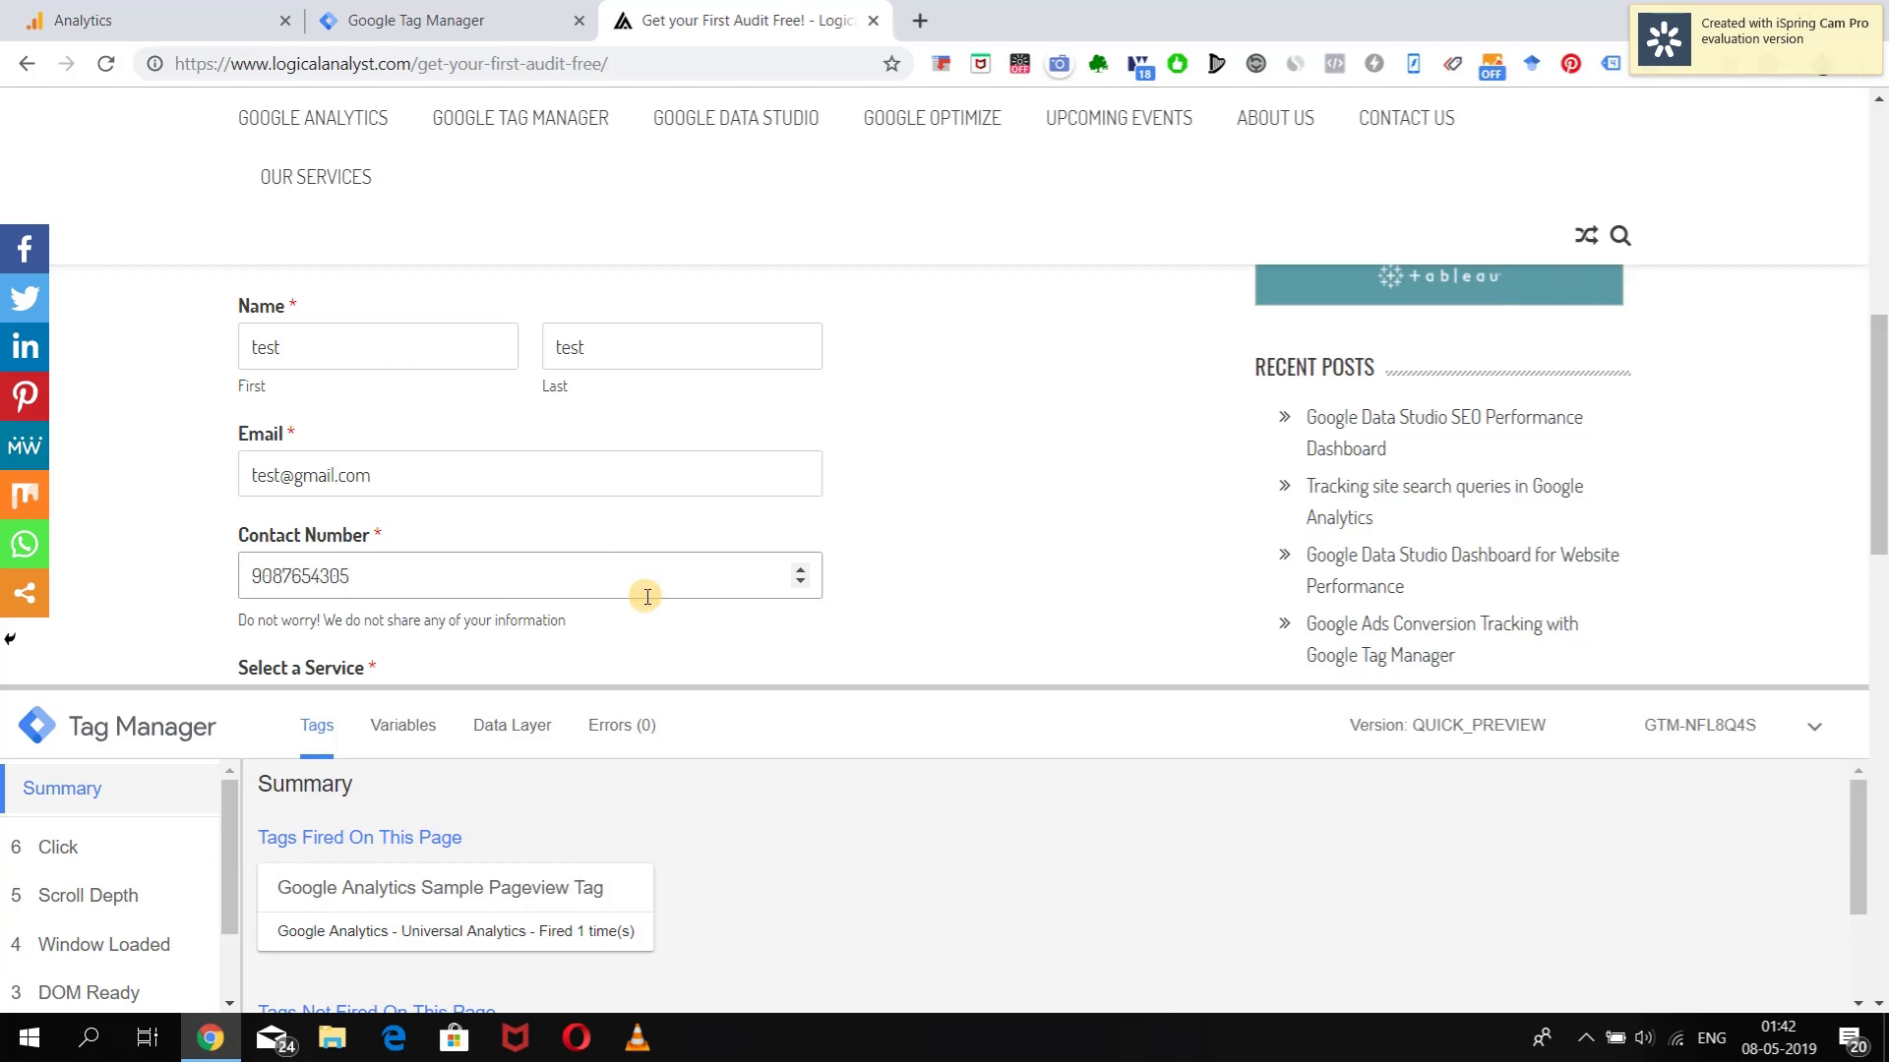
left_click(882, 602)
Choose Google Analytics Audit as the requested service
scroll(882, 602, "down", 2)
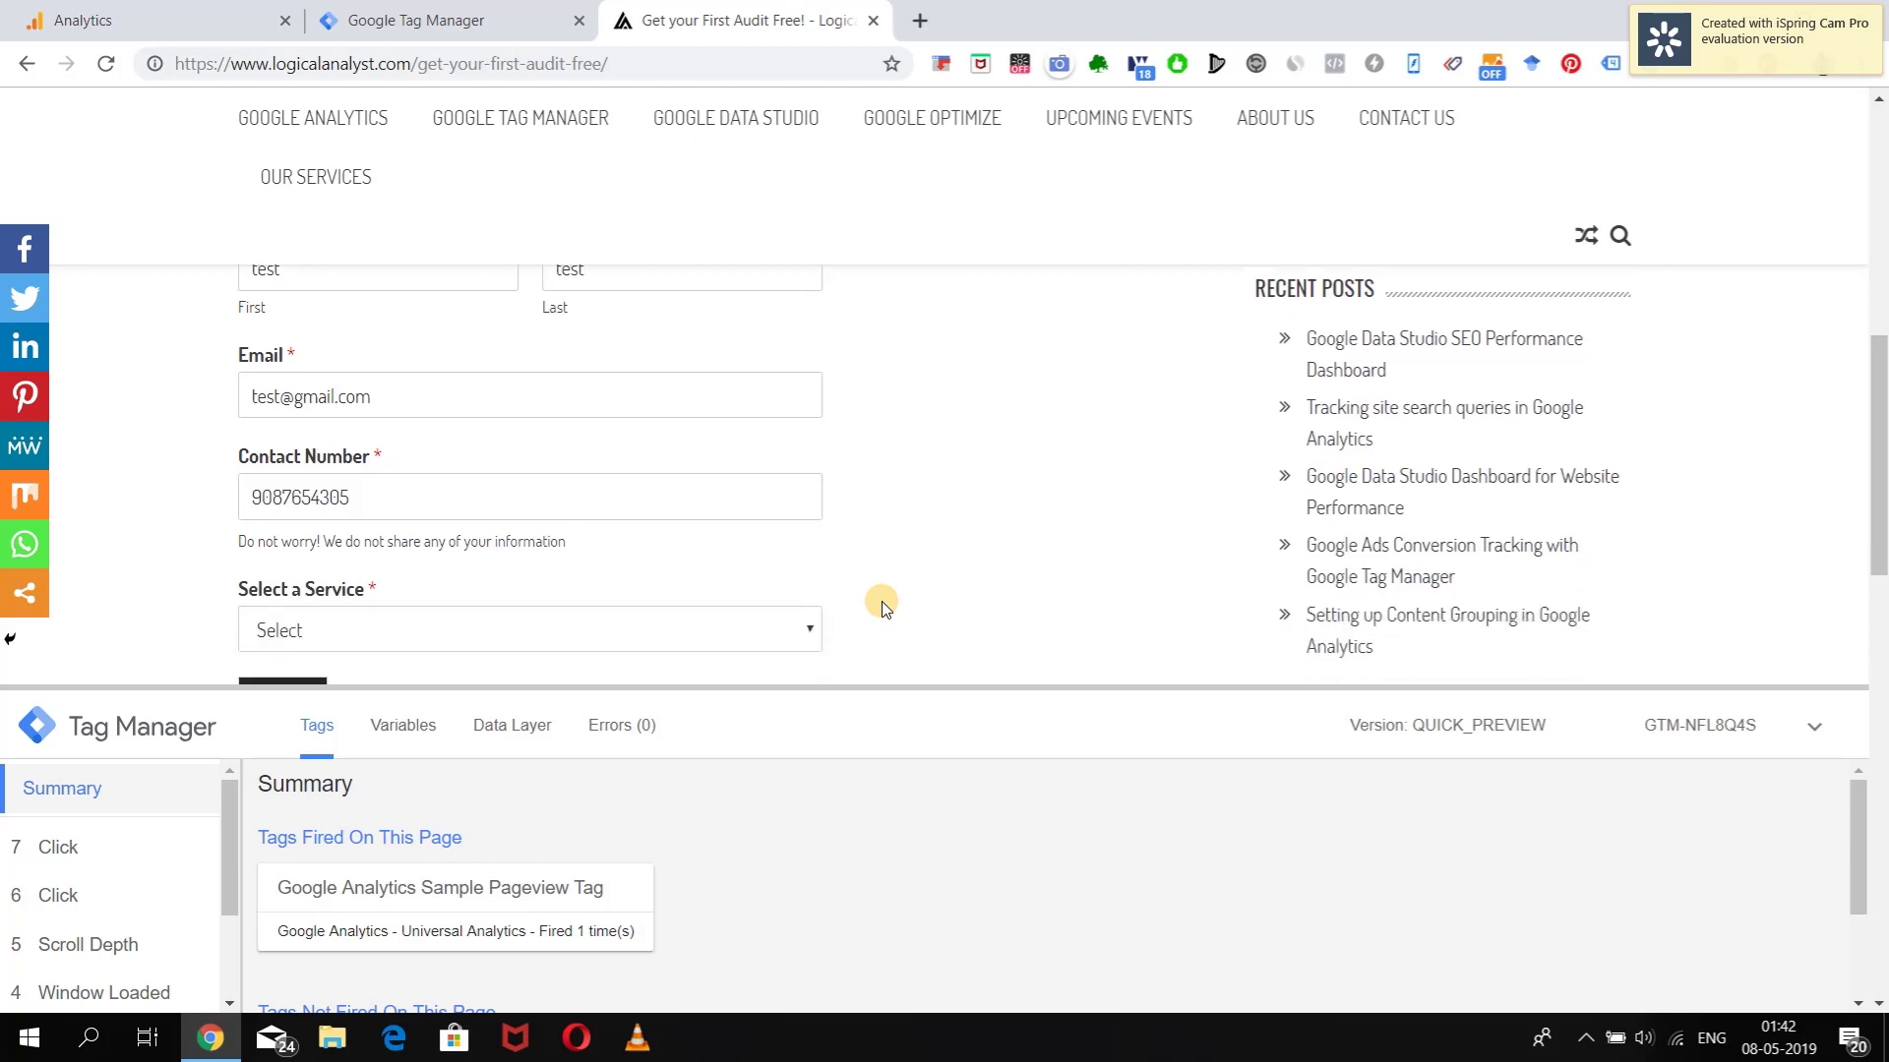
left_click(781, 538)
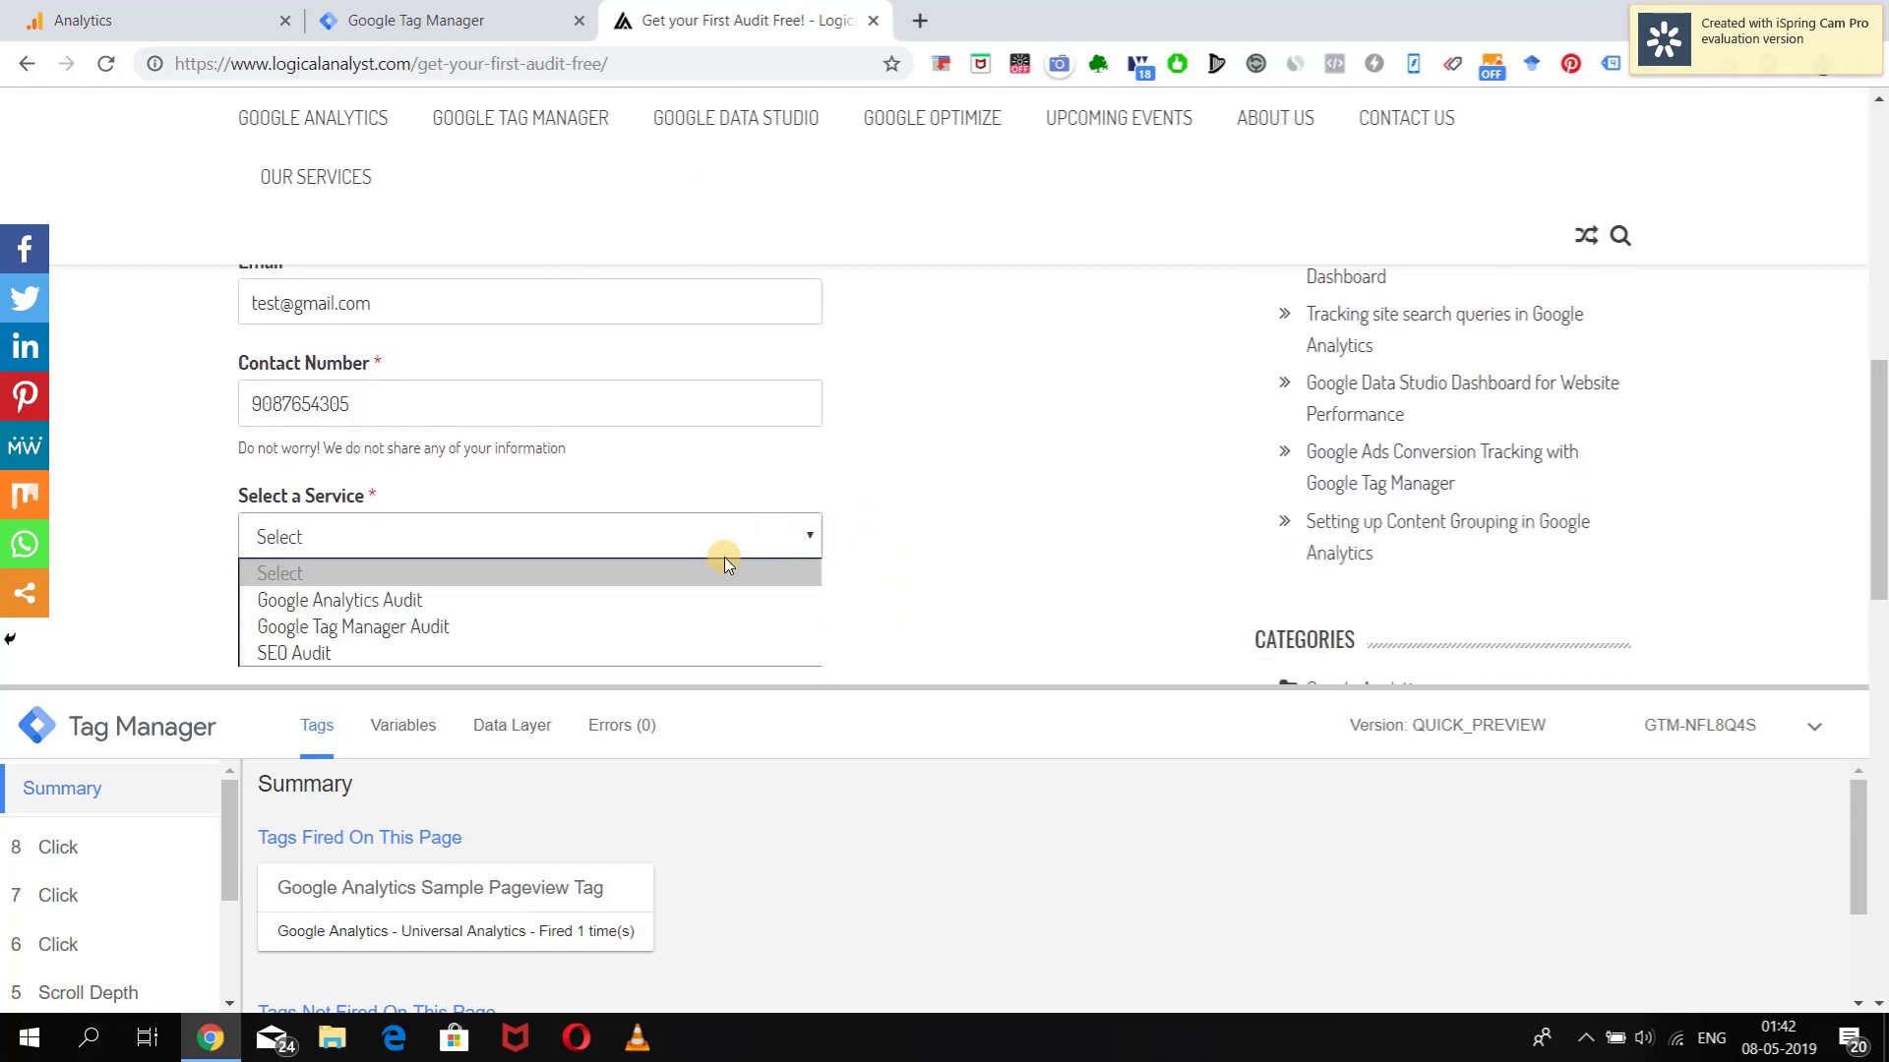
left_click(685, 598)
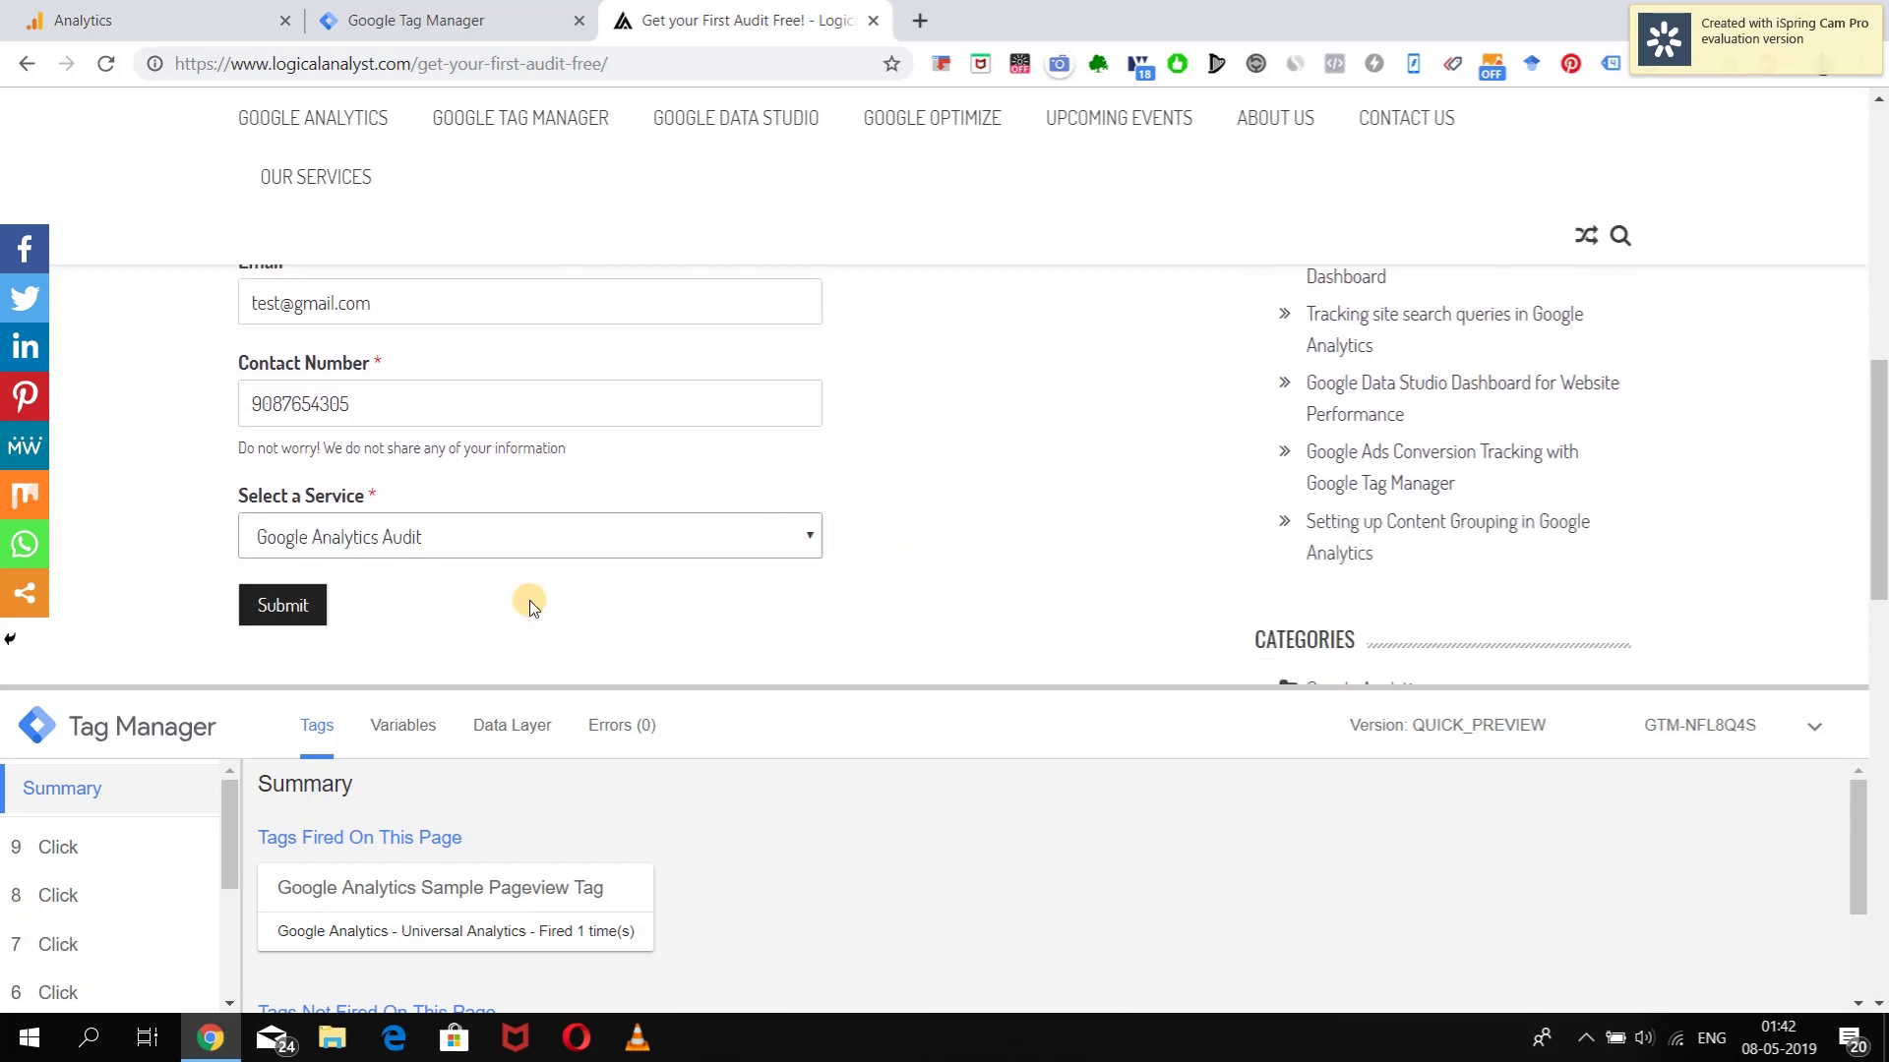
Submit the free audit form to trigger the tag
left_click(284, 607)
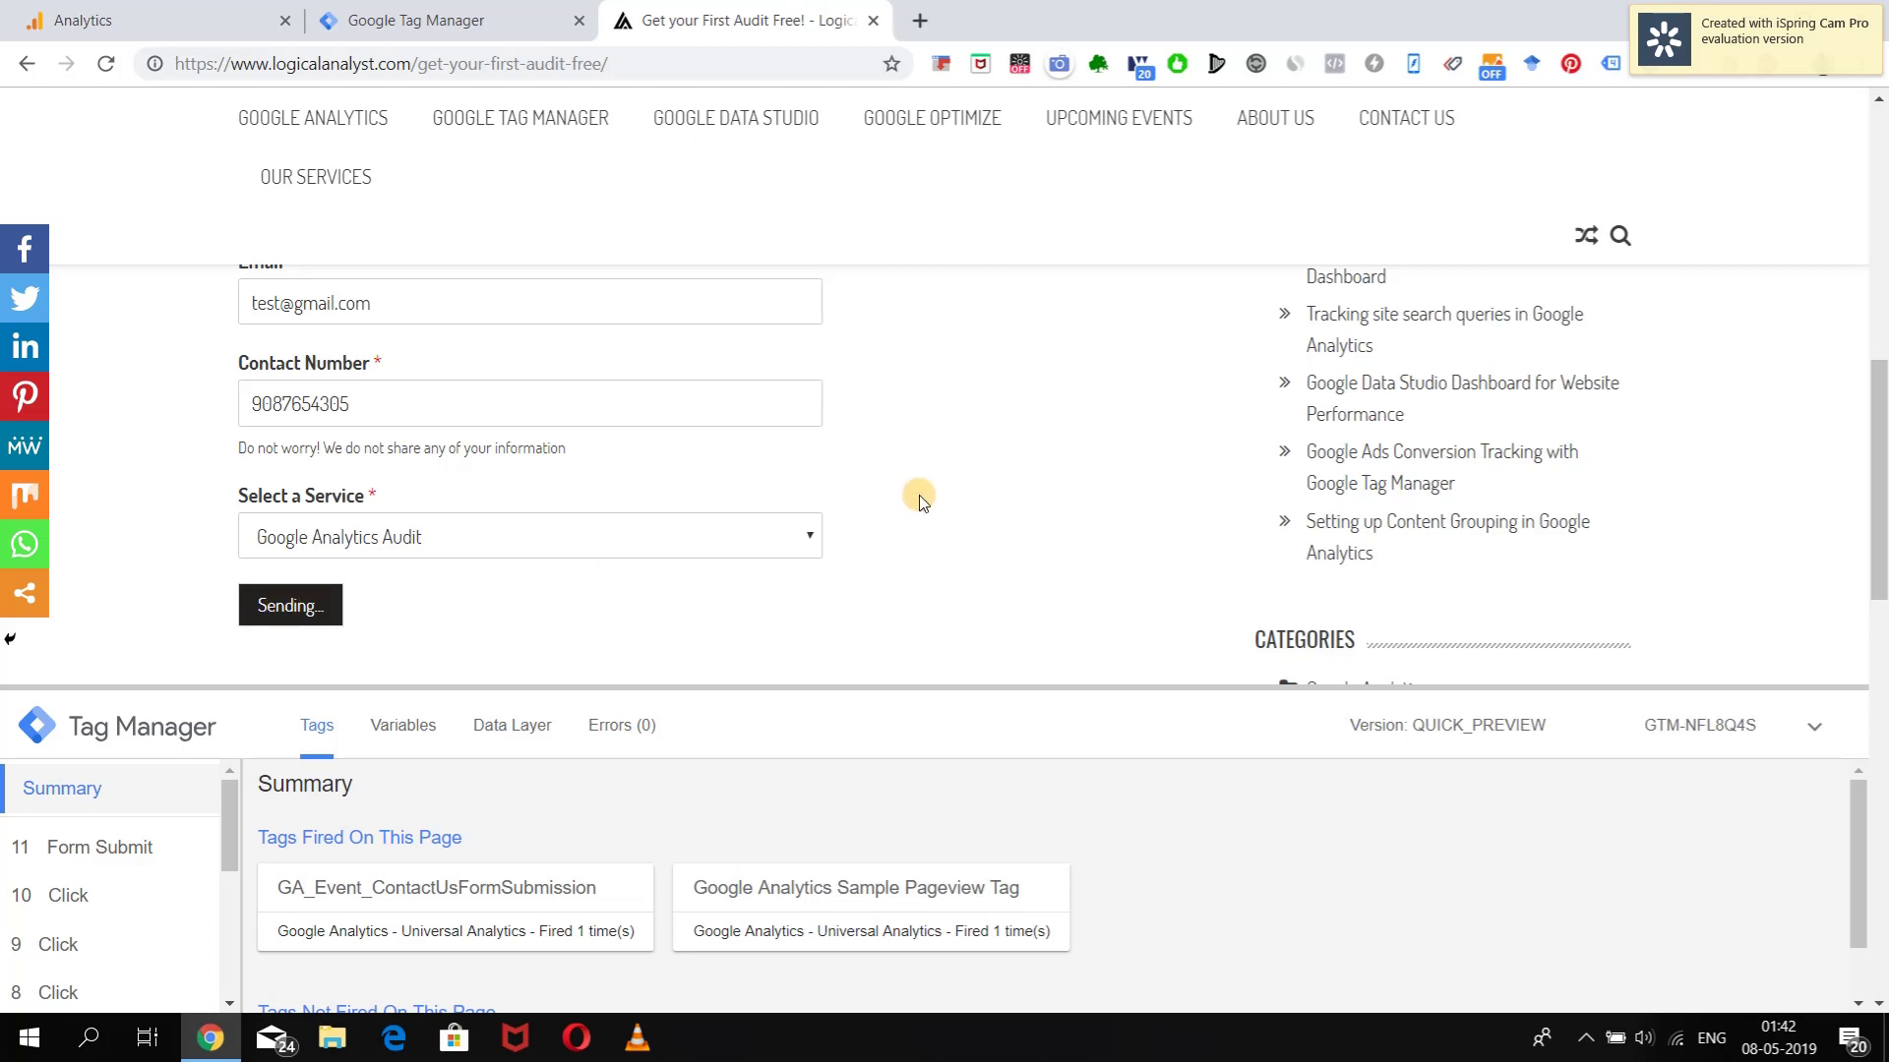
scroll(920, 500, "up", 3)
scroll(919, 499, "down", 2)
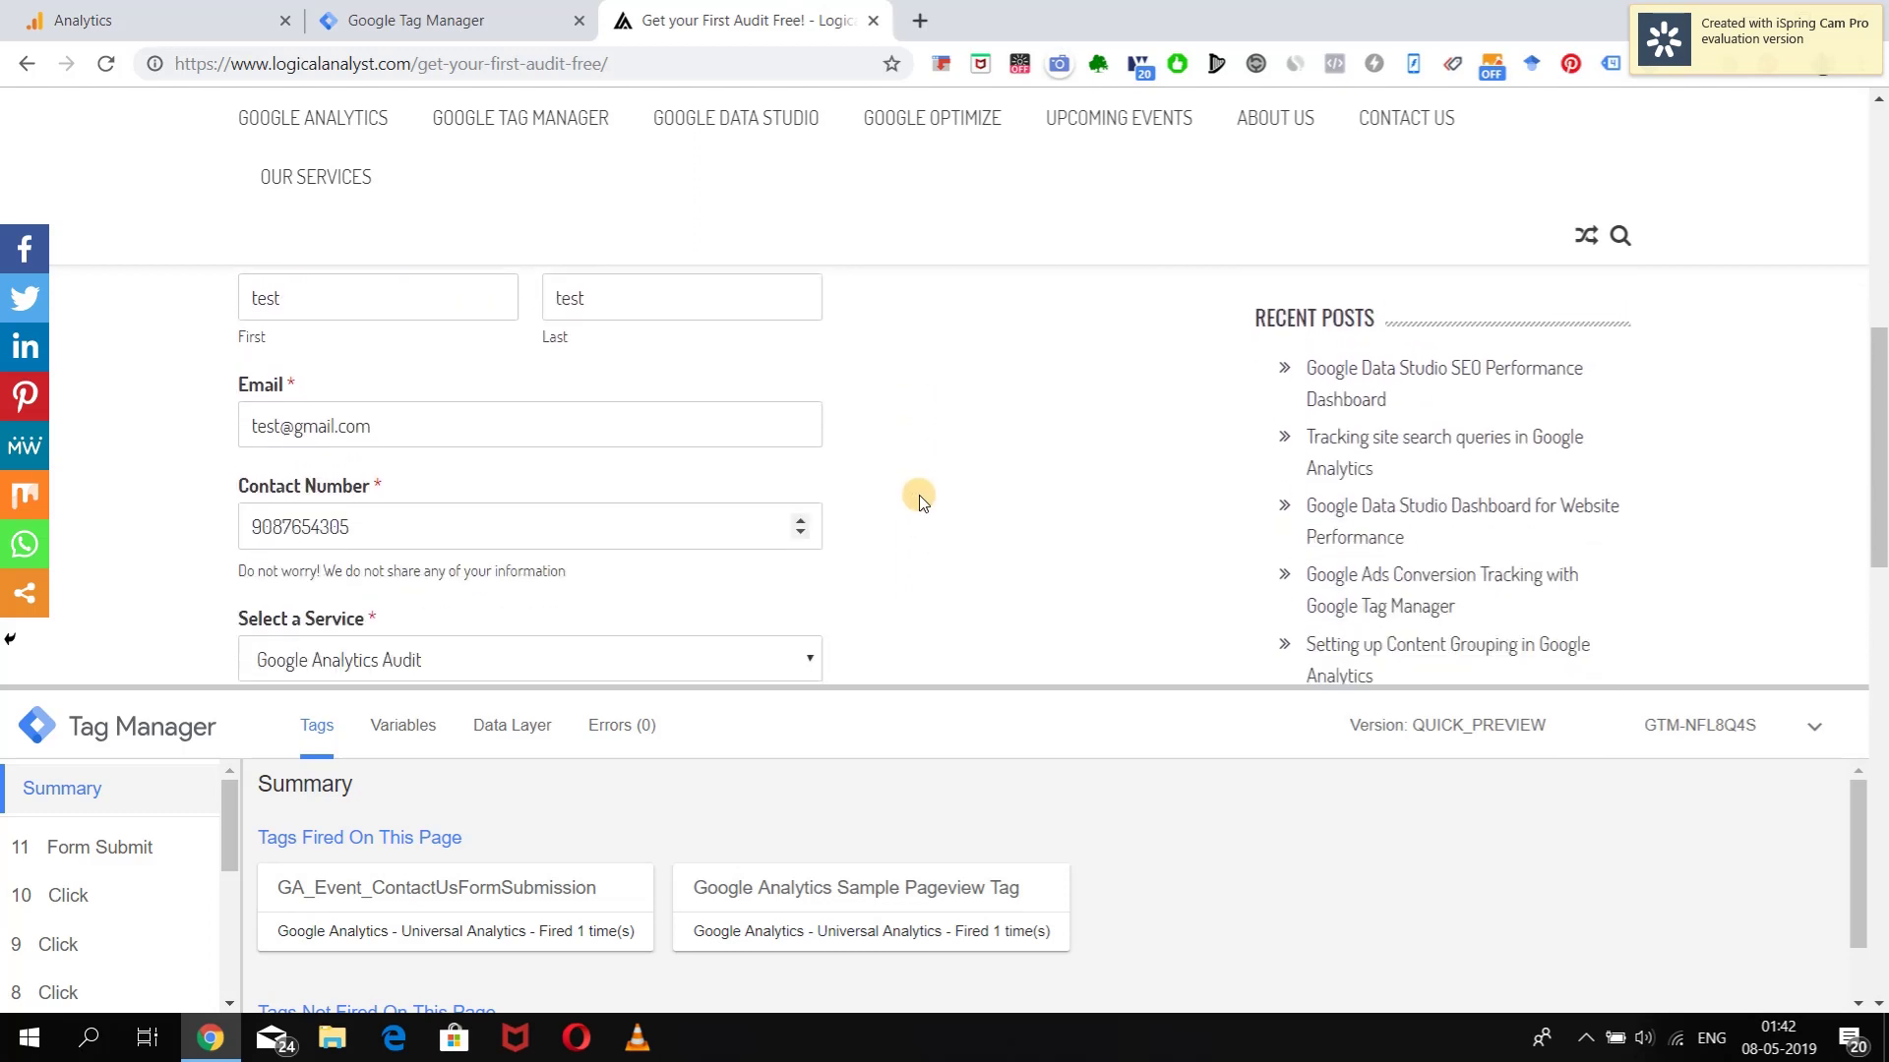
scroll(920, 500, "down", 2)
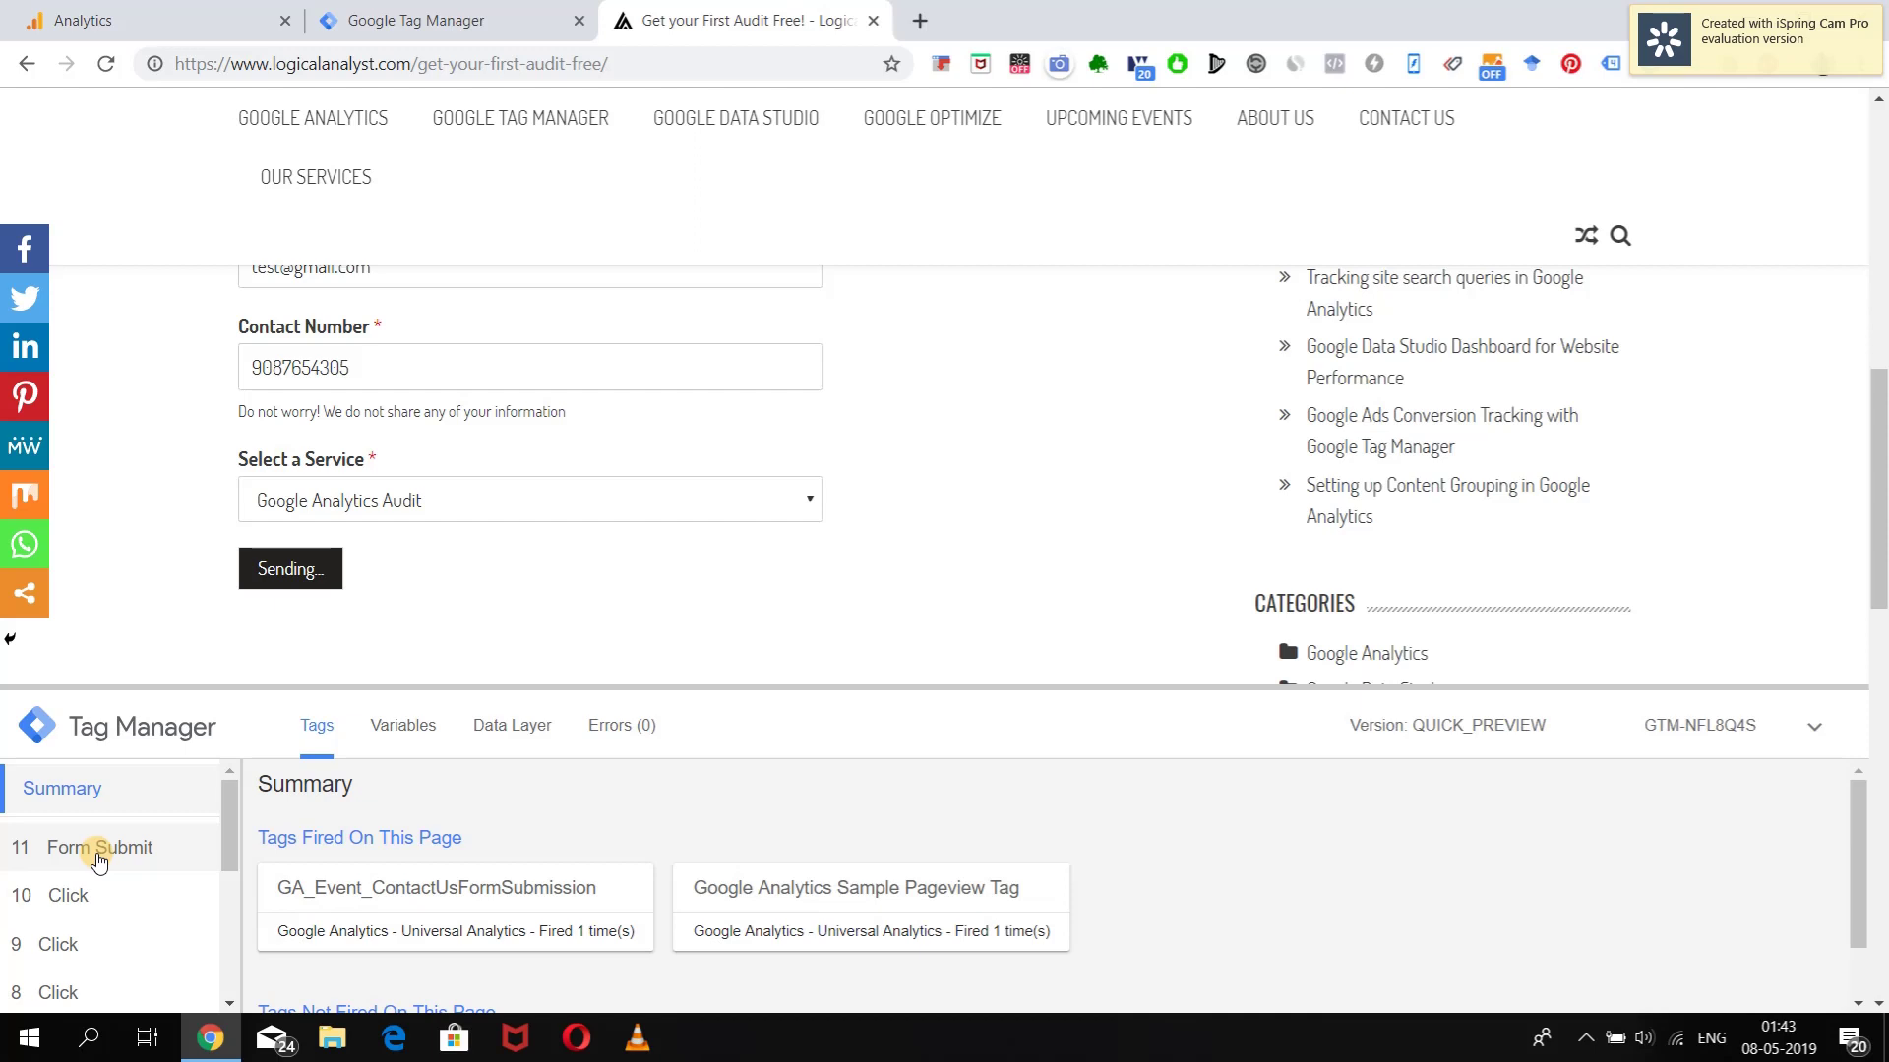
Inspect GA_Event_ContactUsFormSubmission under Form Submit in the debug pane, reviewing its full properties
left_click(99, 859)
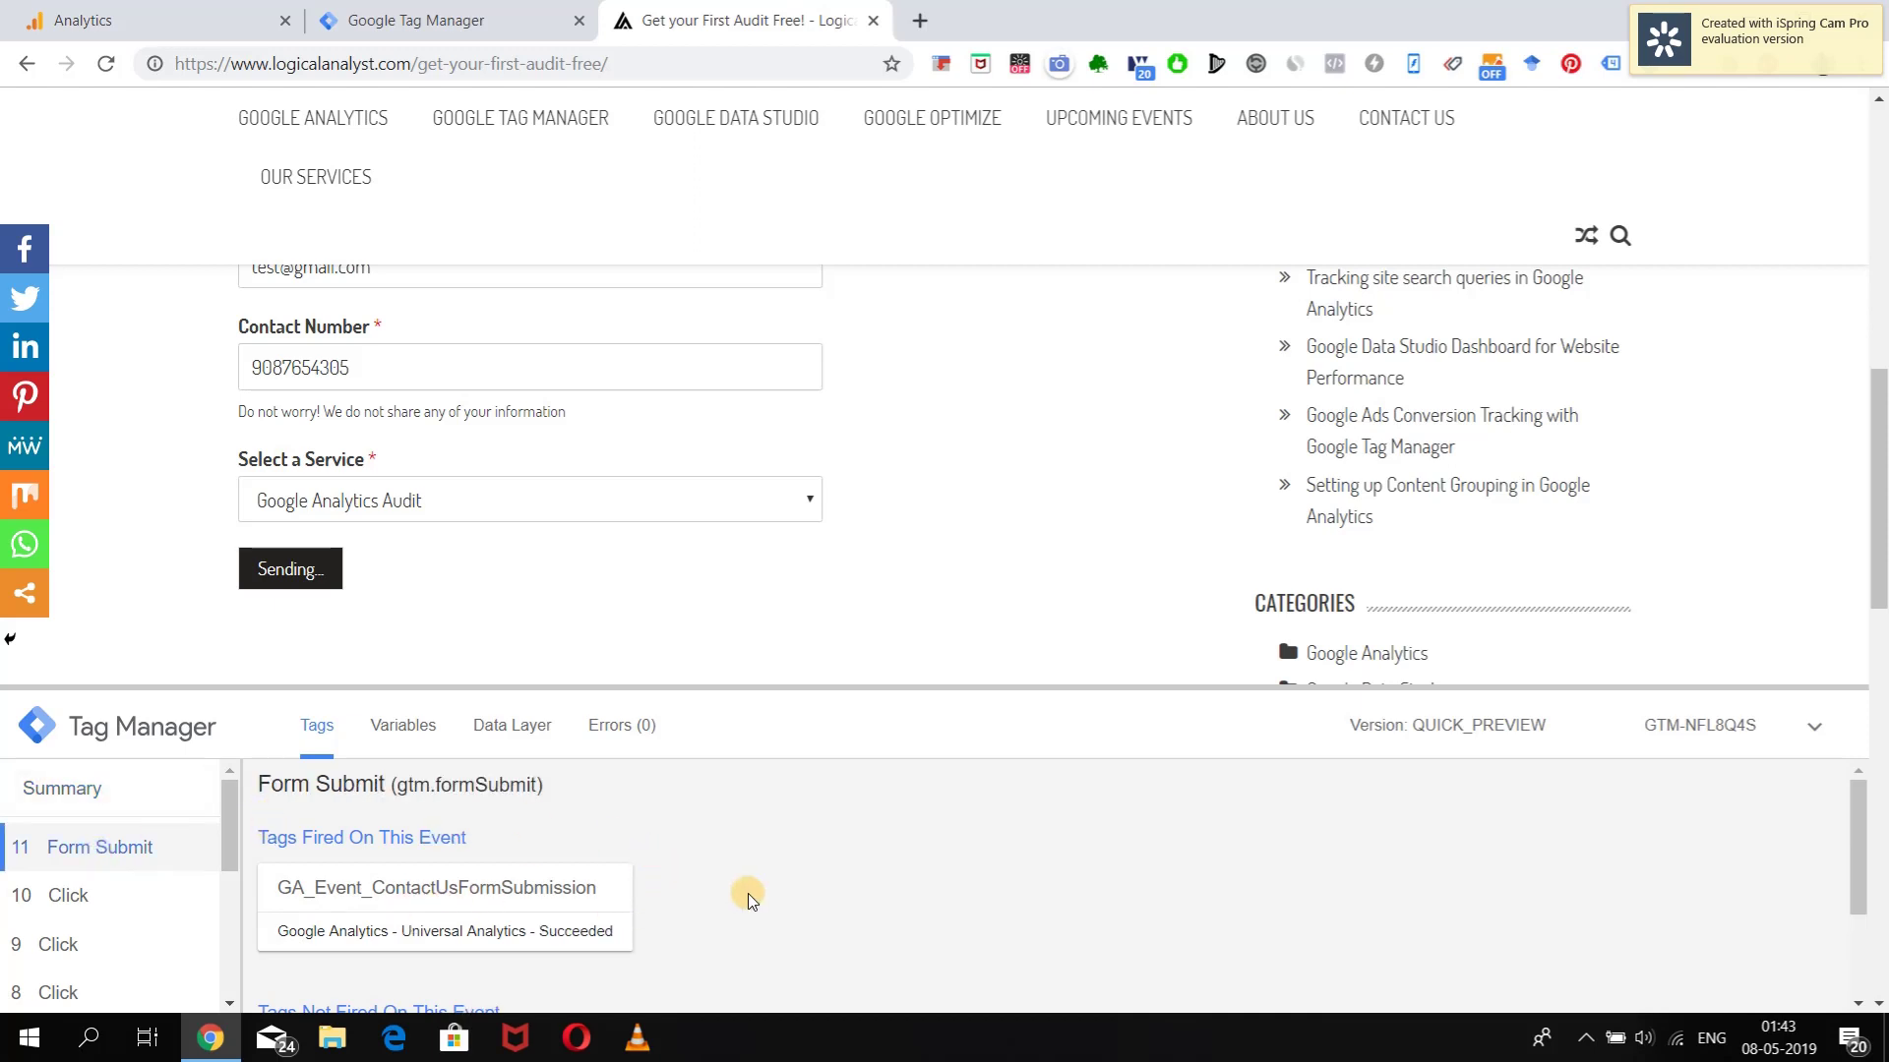
left_click(521, 905)
scroll(611, 925, "down", 1)
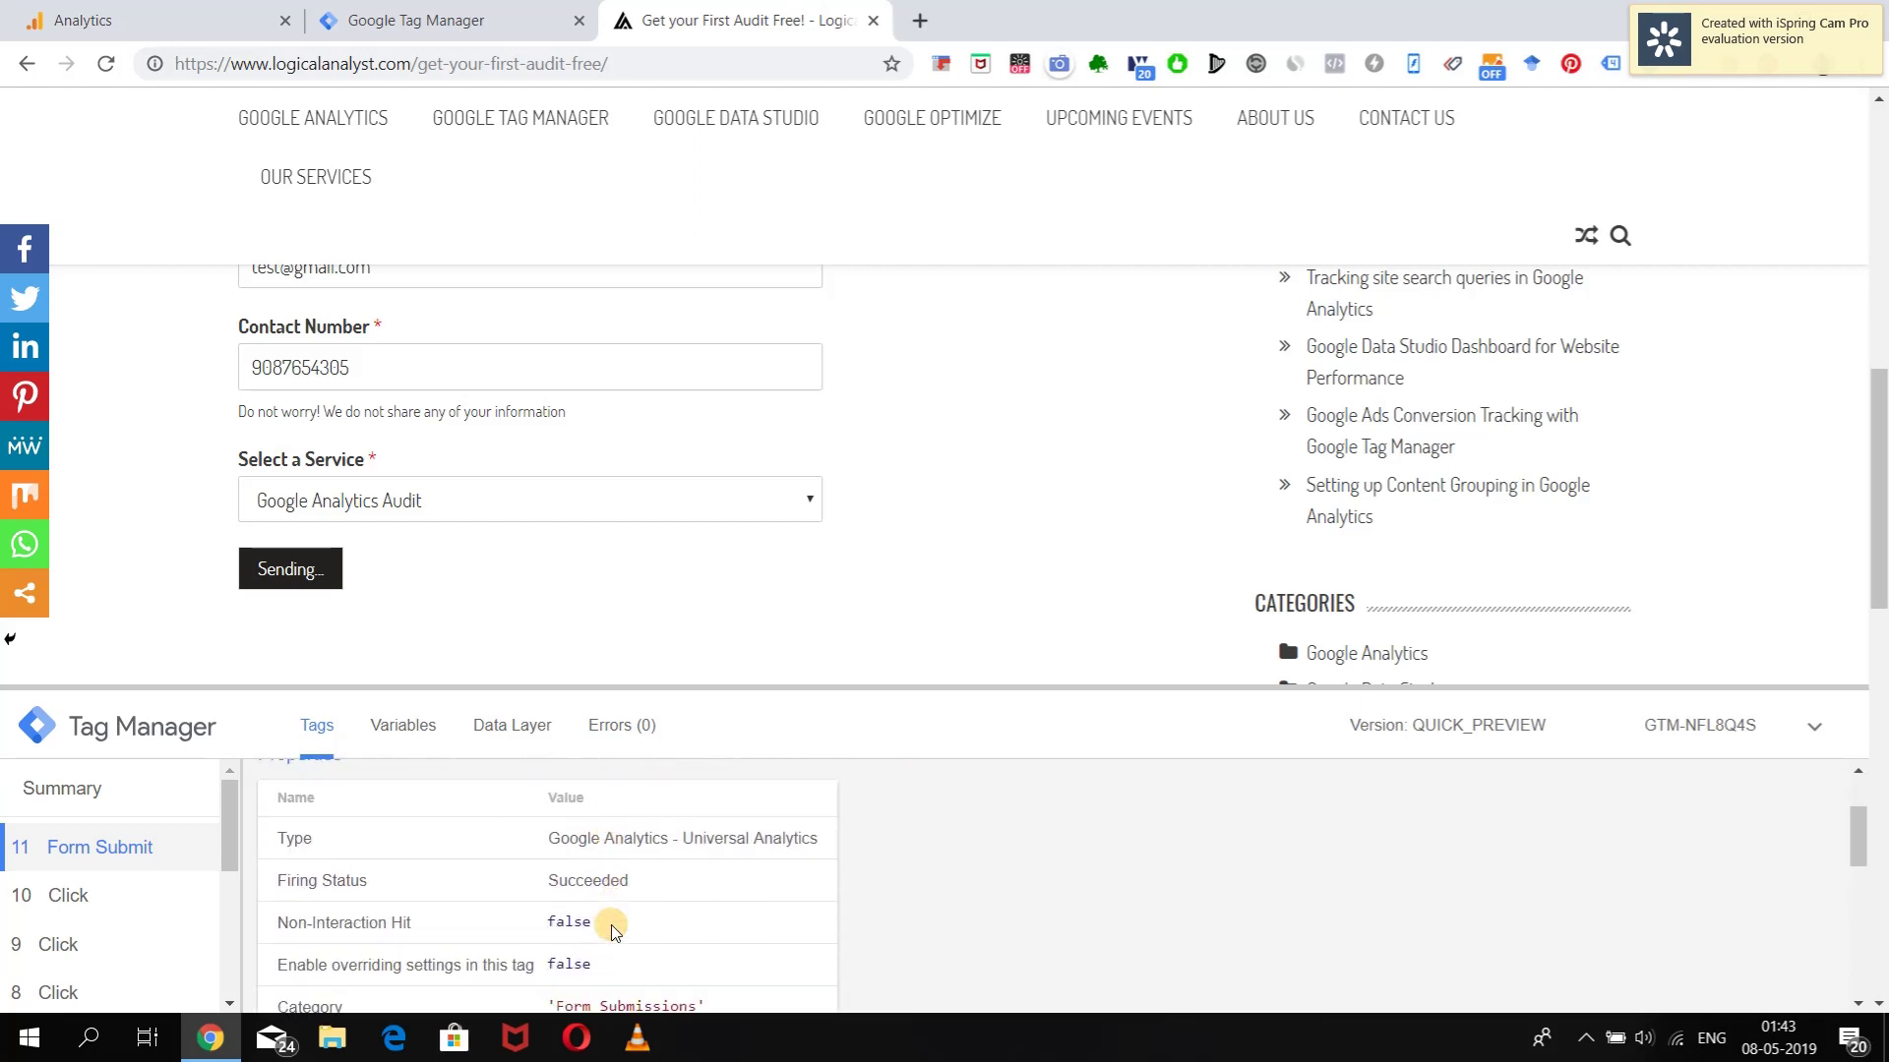
scroll(611, 930, "down", 2)
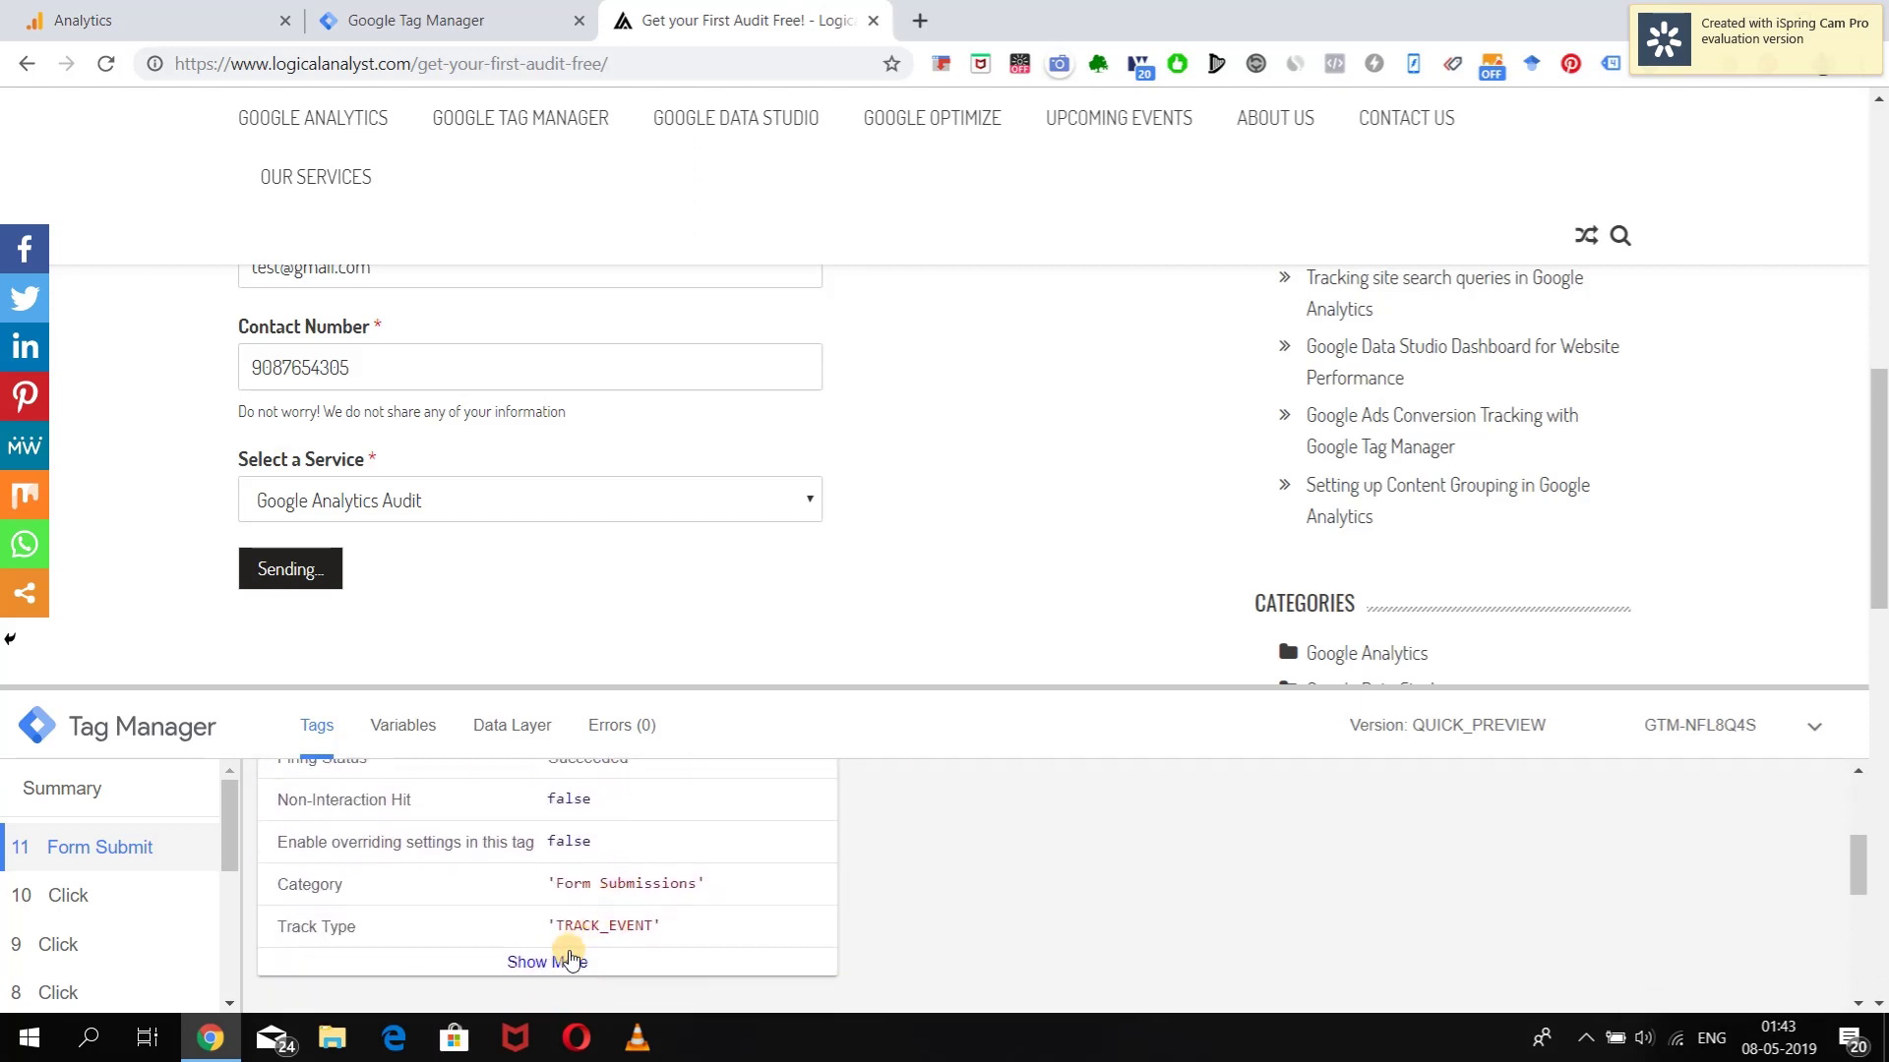
left_click(570, 959)
scroll(847, 909, "down", 1)
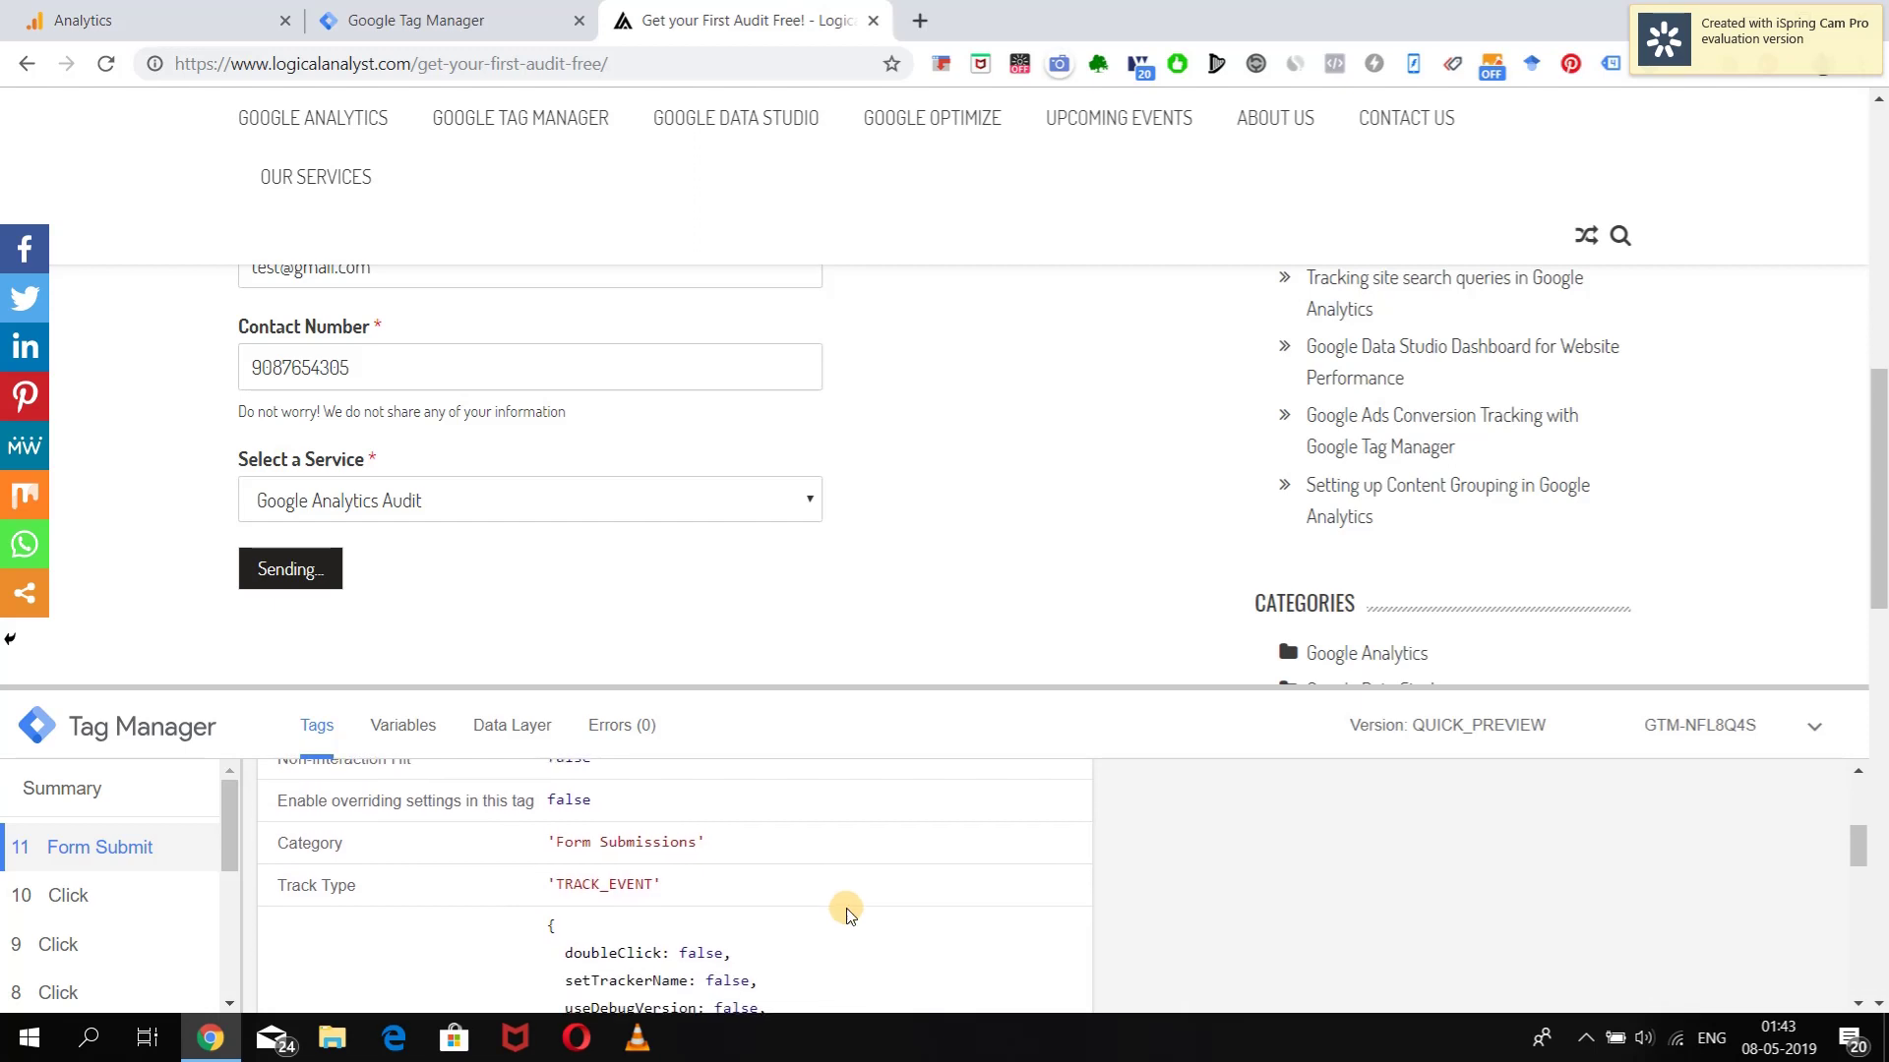
scroll(847, 911, "down", 1)
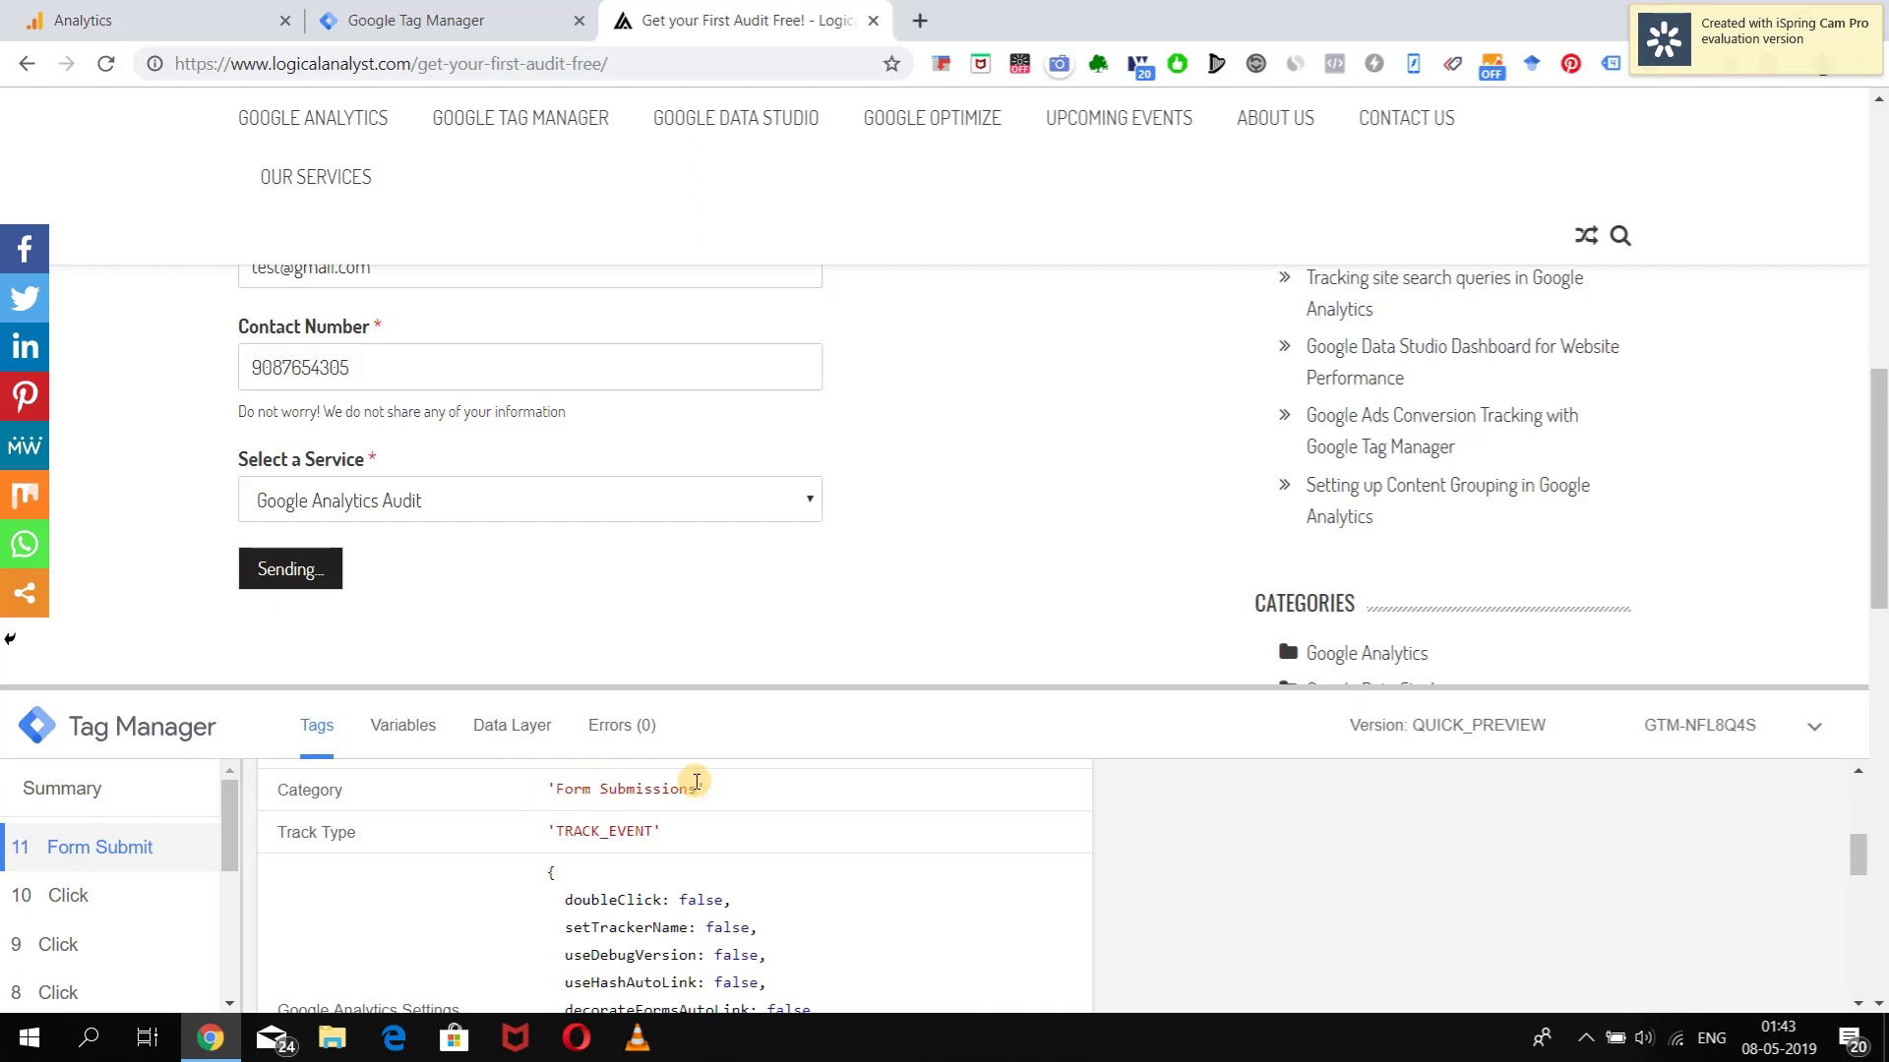
scroll(728, 792, "down", 3)
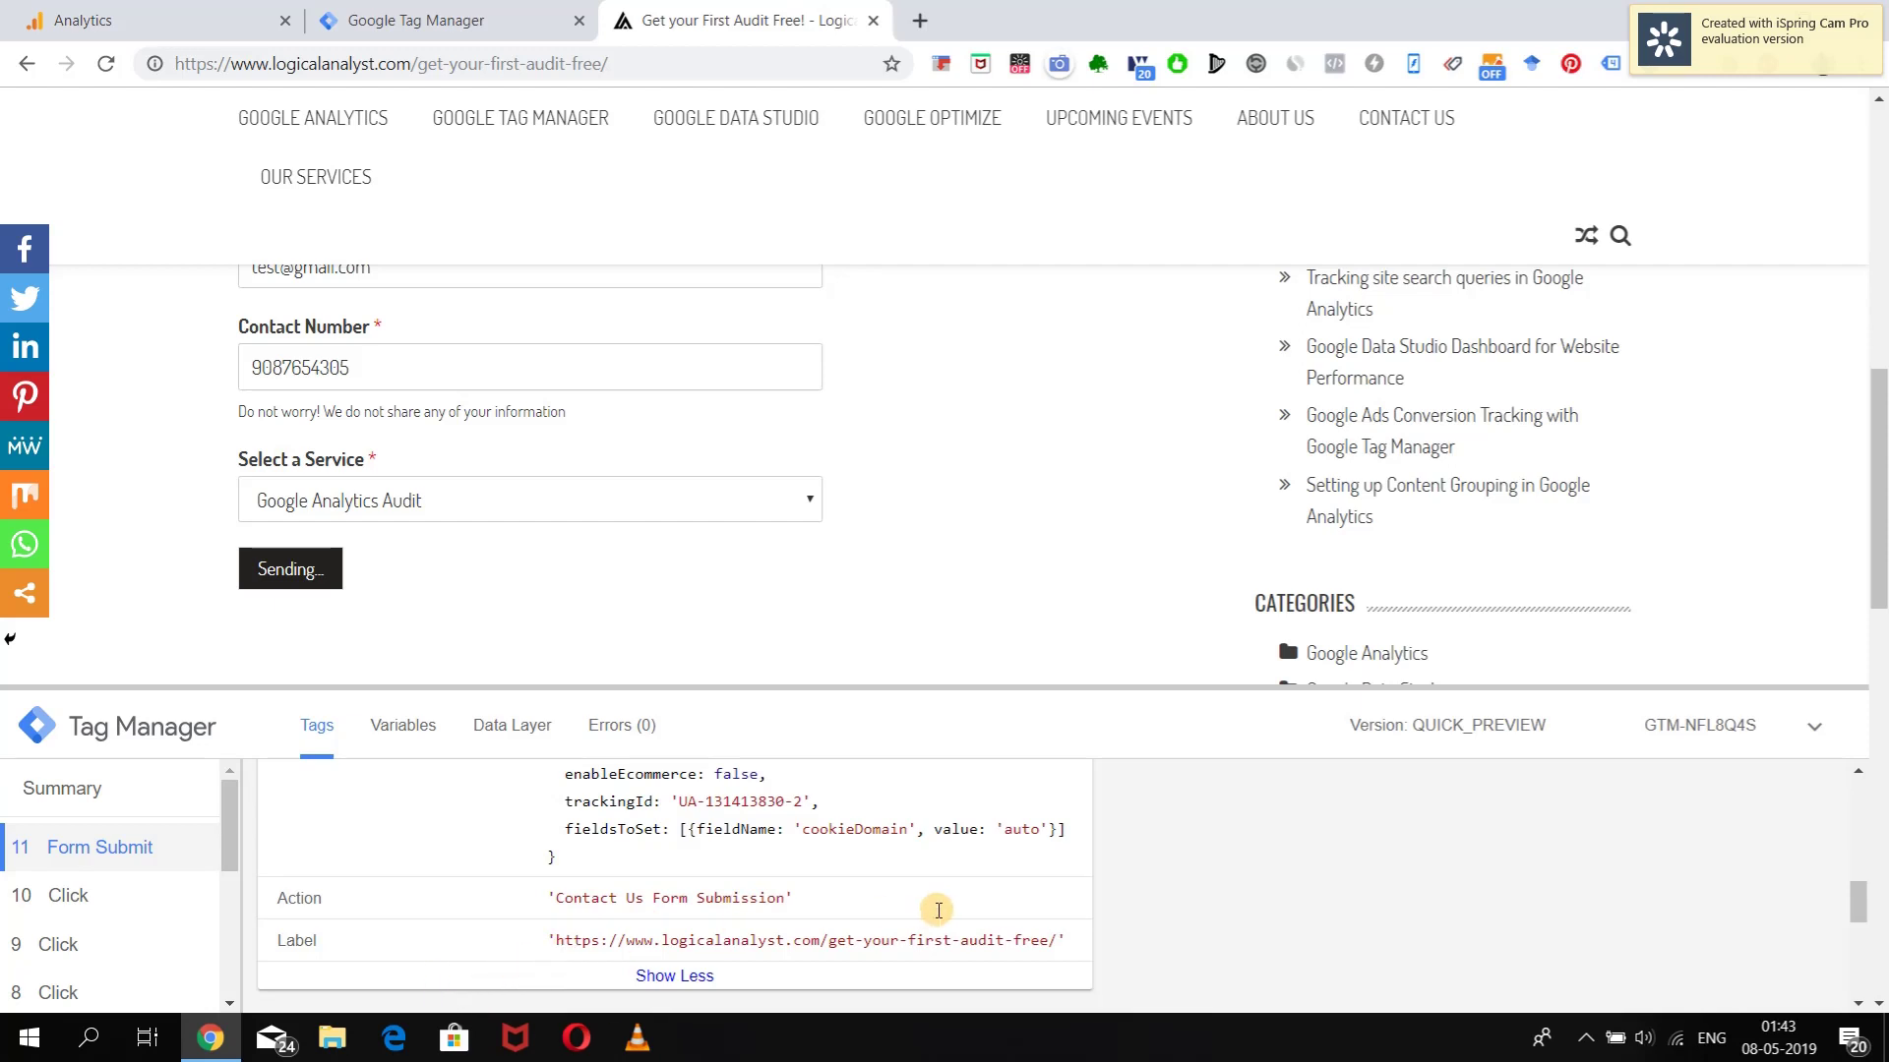
scroll(939, 910, "down", 5)
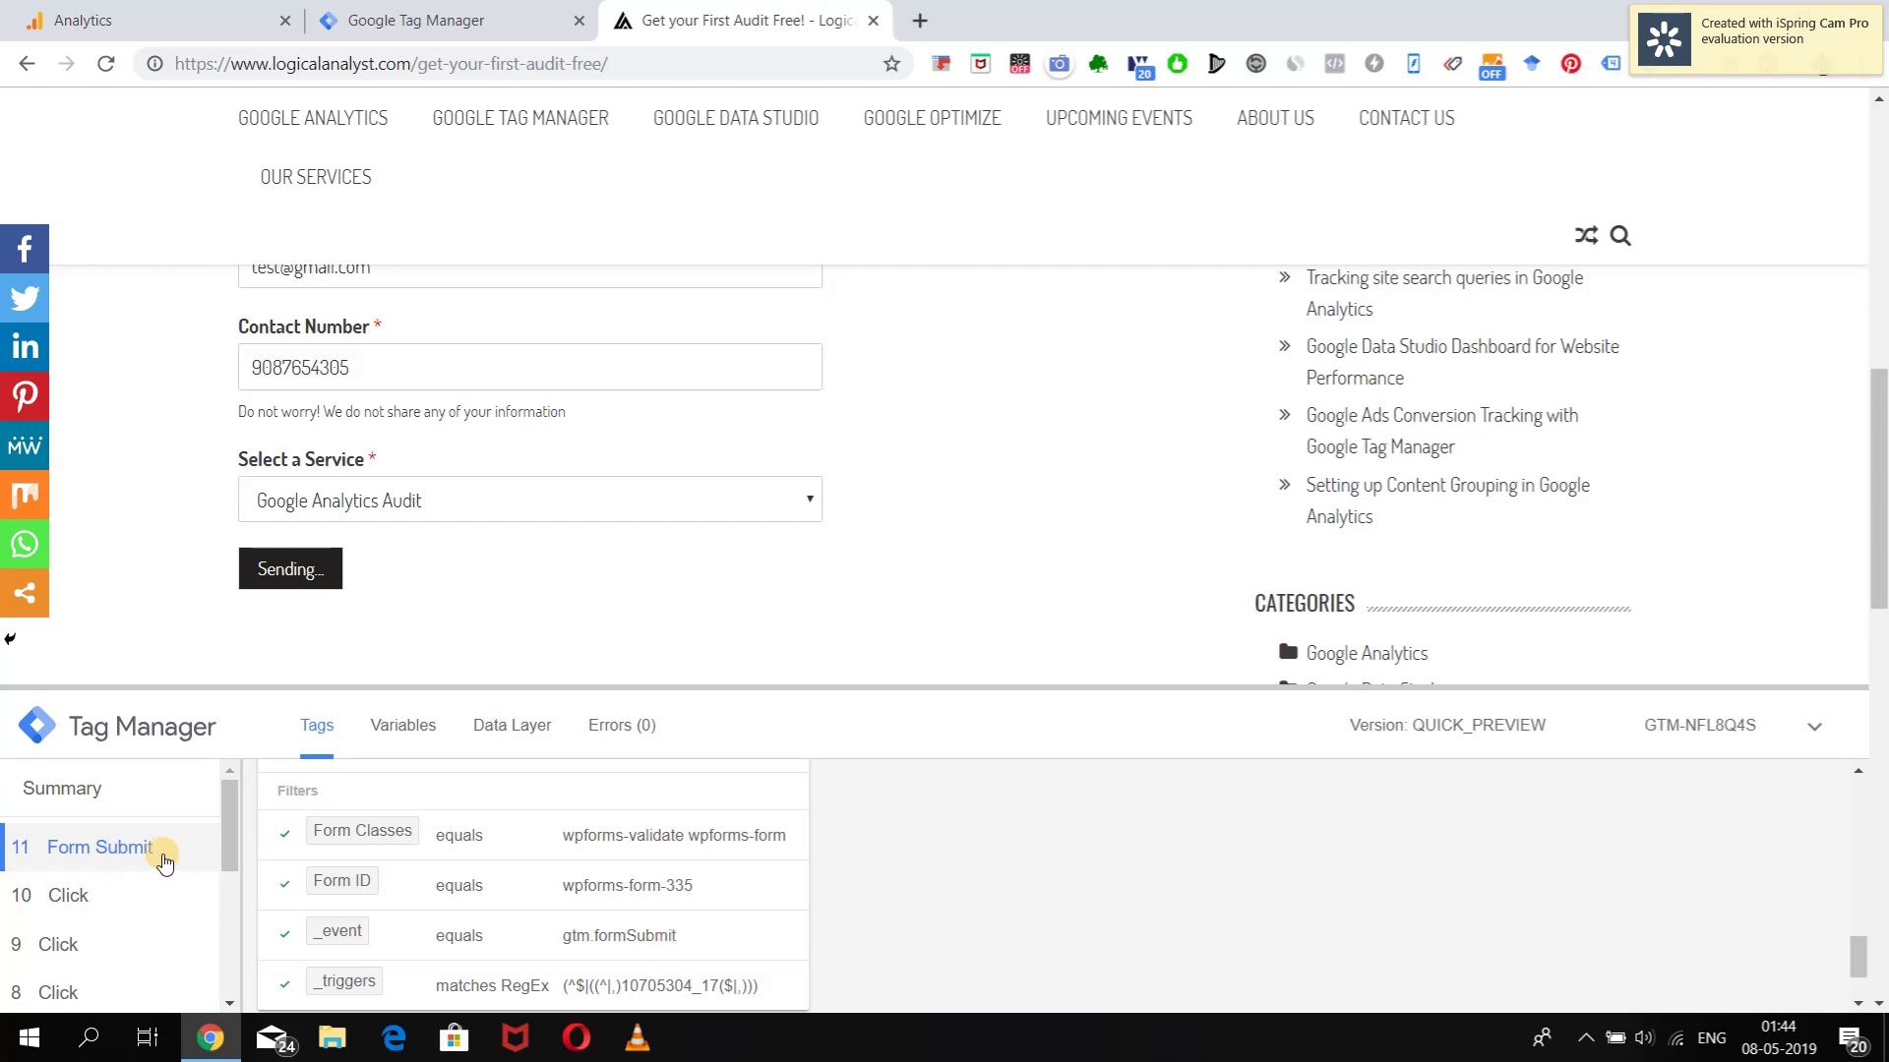
scroll(630, 936, "down", 1)
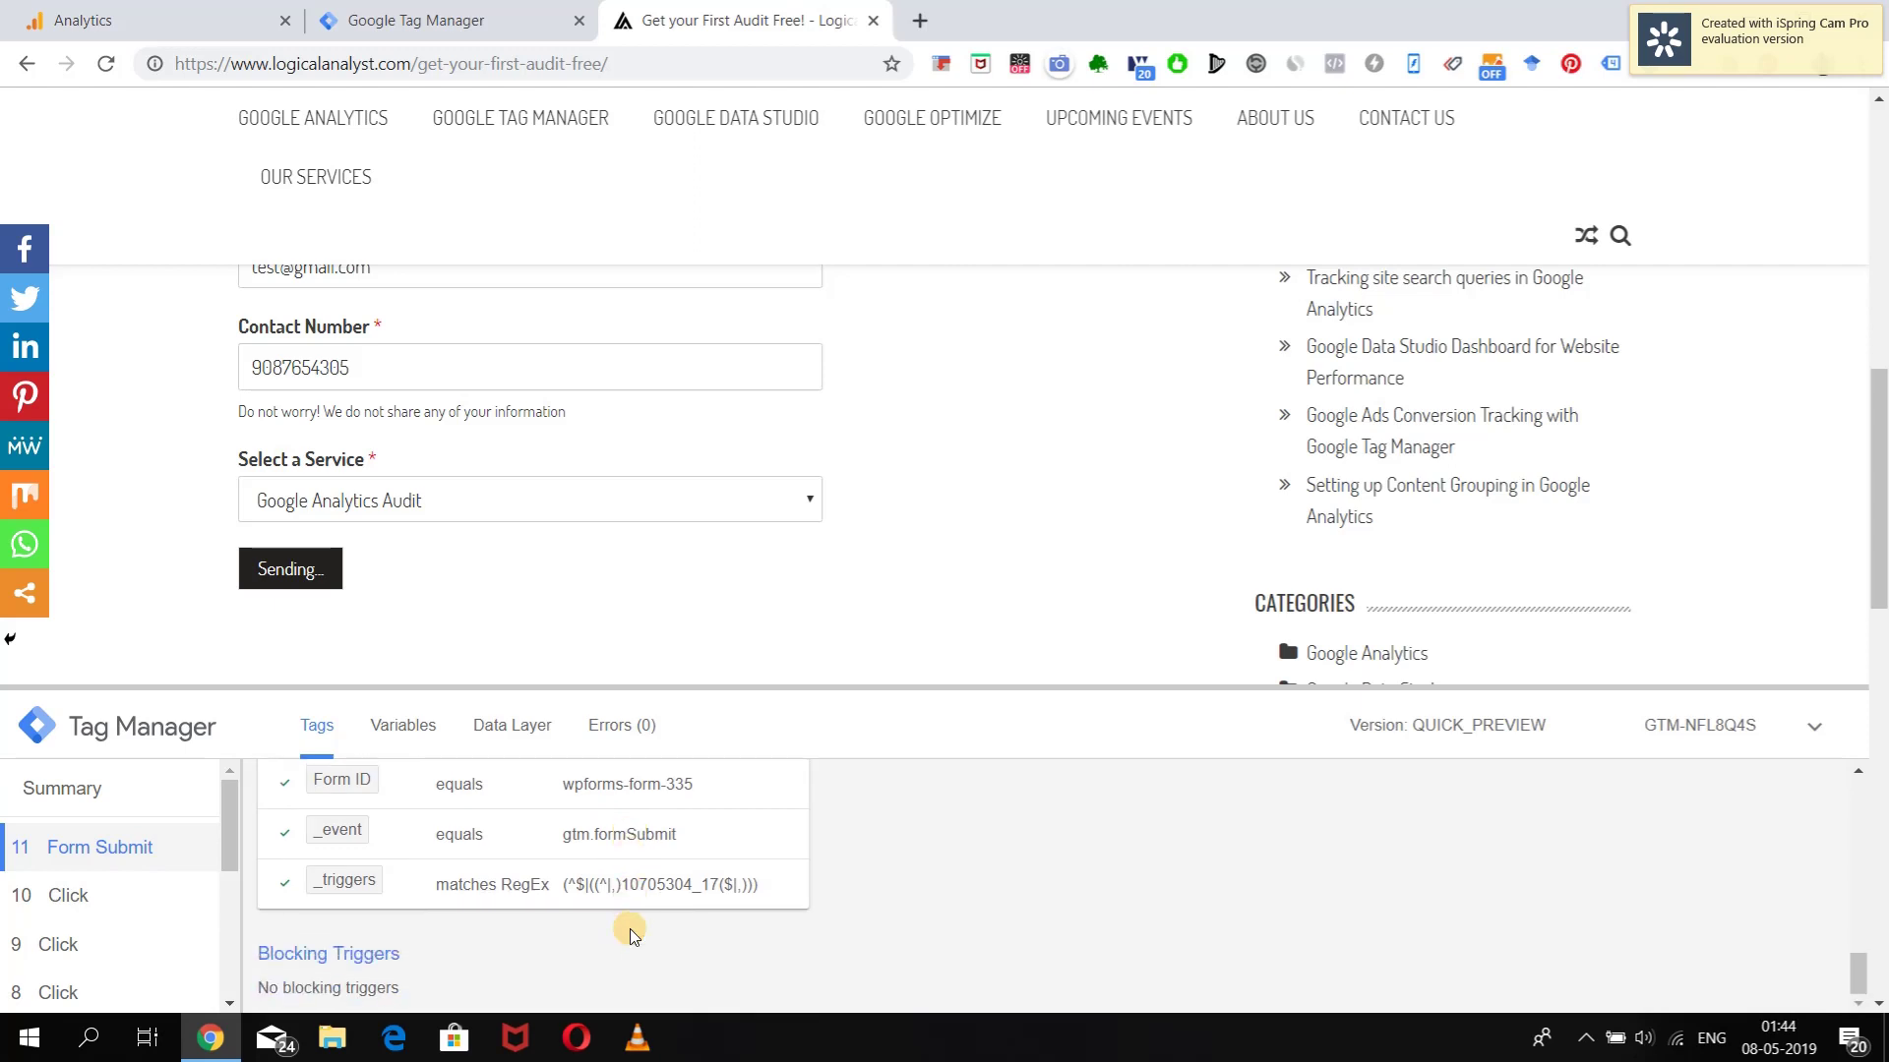
scroll(629, 928, "up", 1)
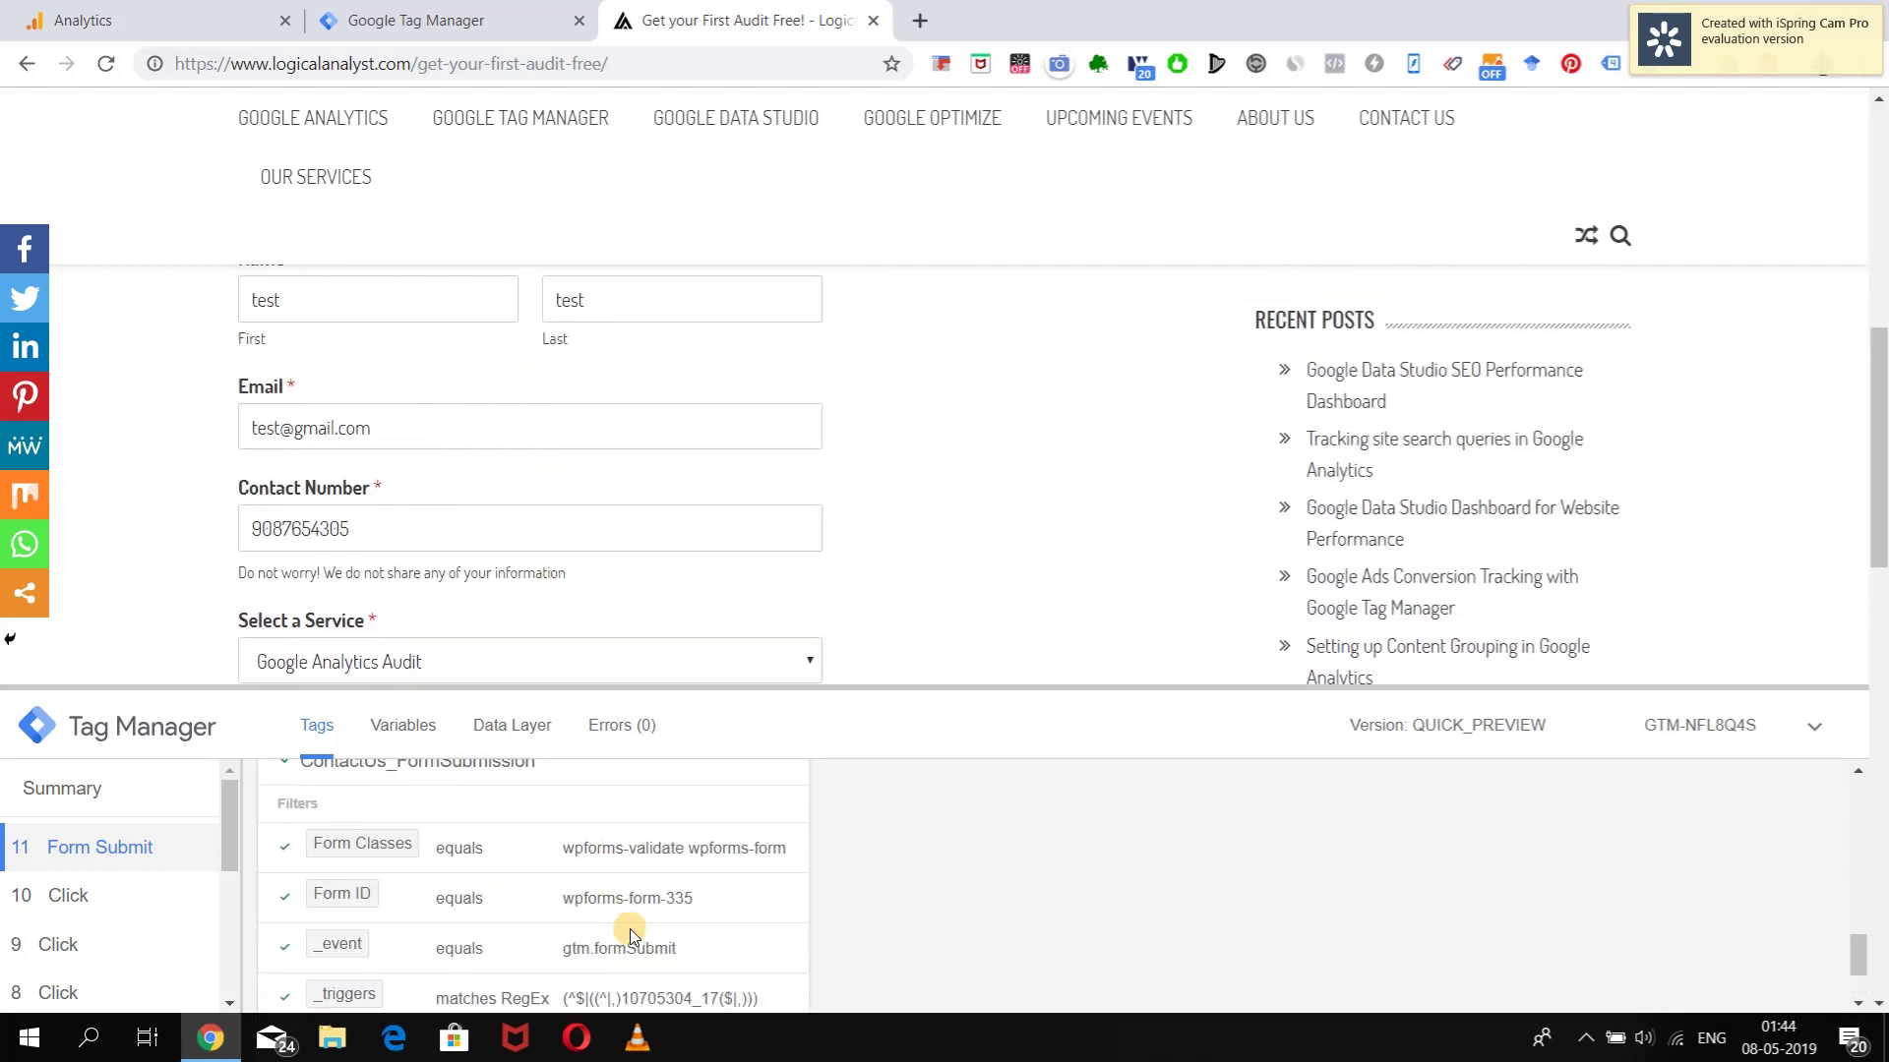
scroll(630, 929, "up", 10)
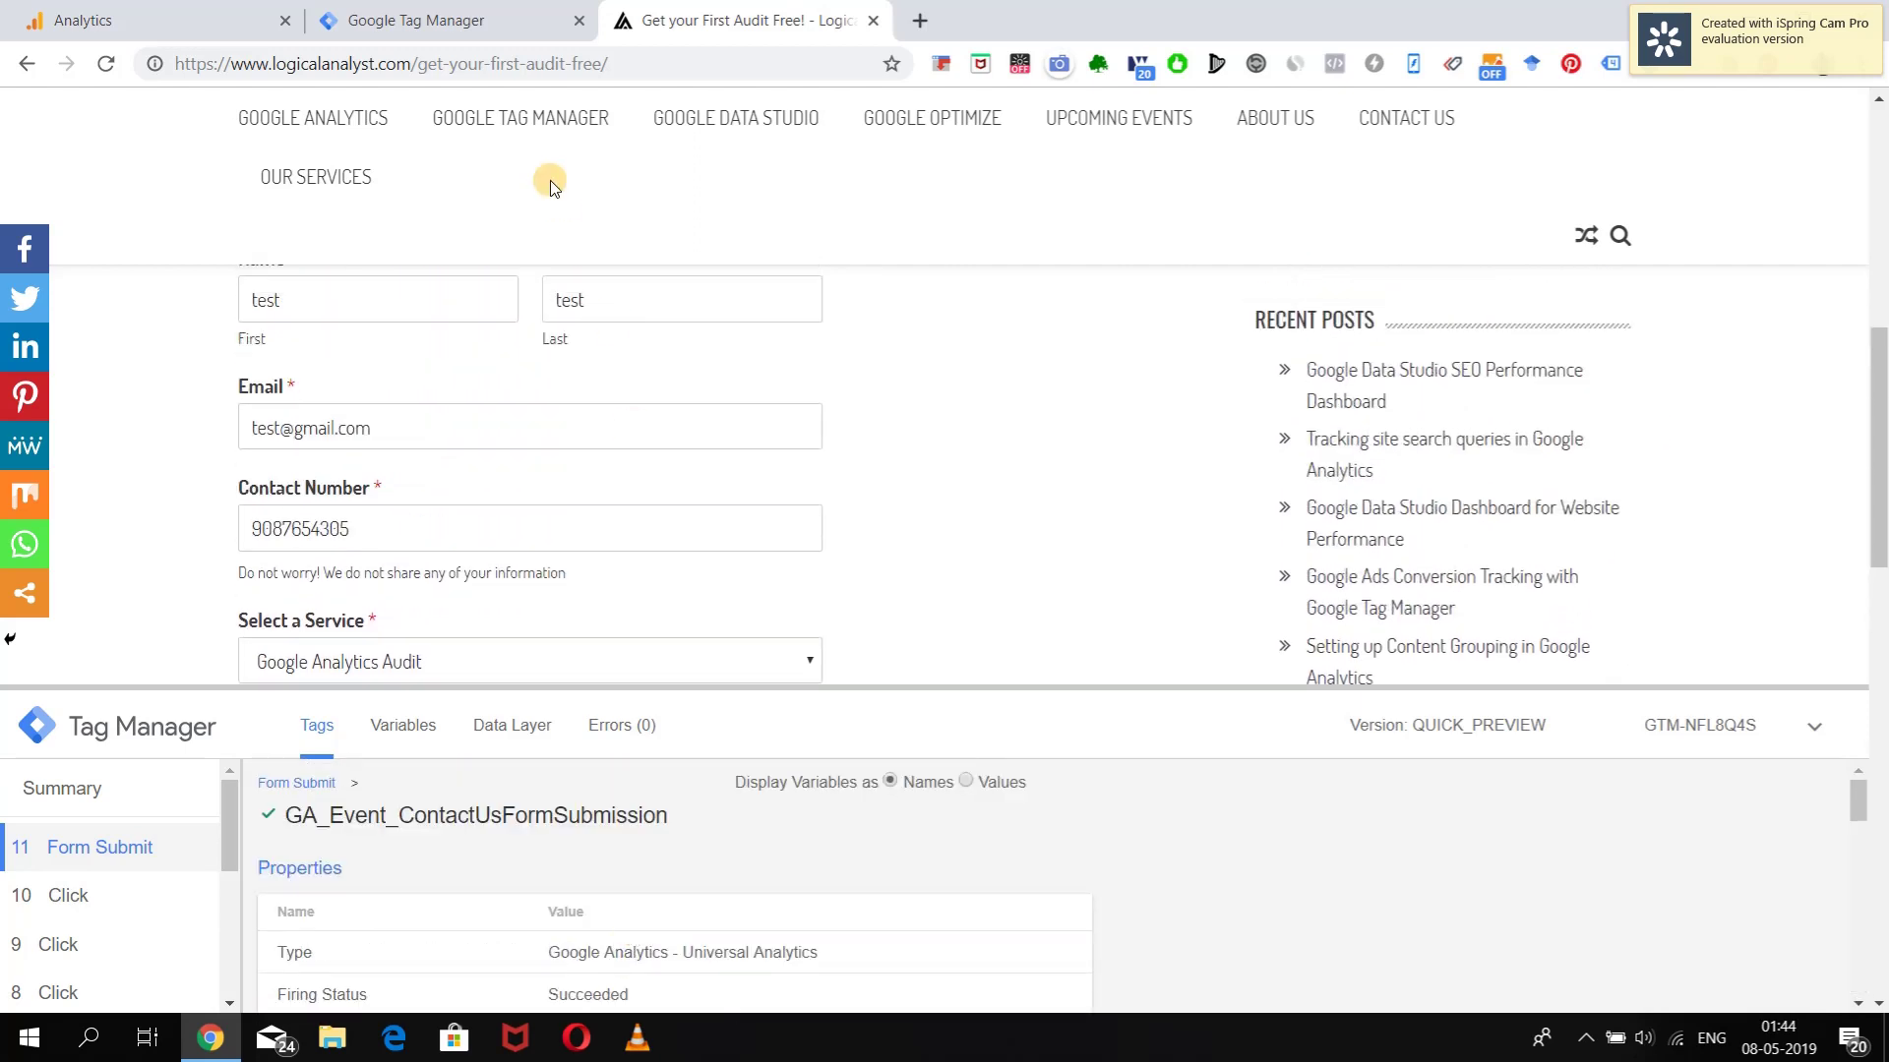
Publish the workspace changes as a new live version without a name or description
left_click(503, 24)
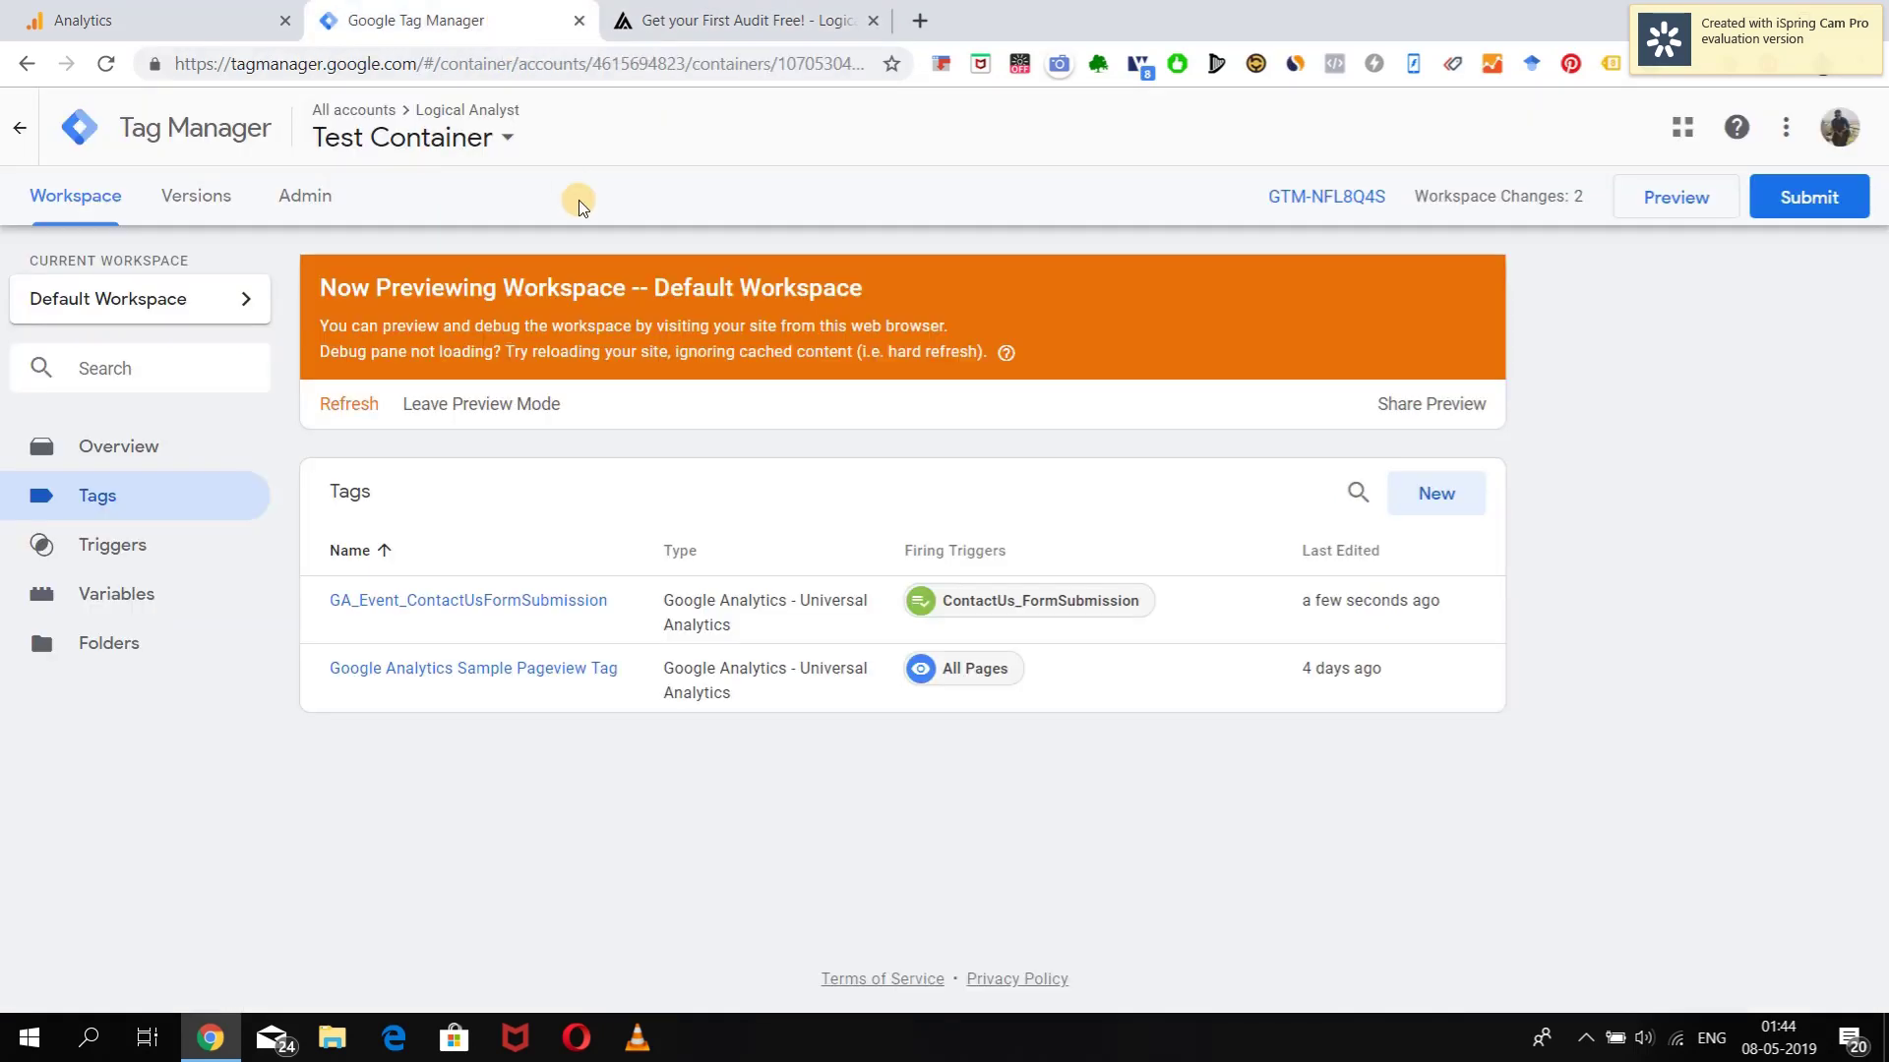
left_click(1802, 206)
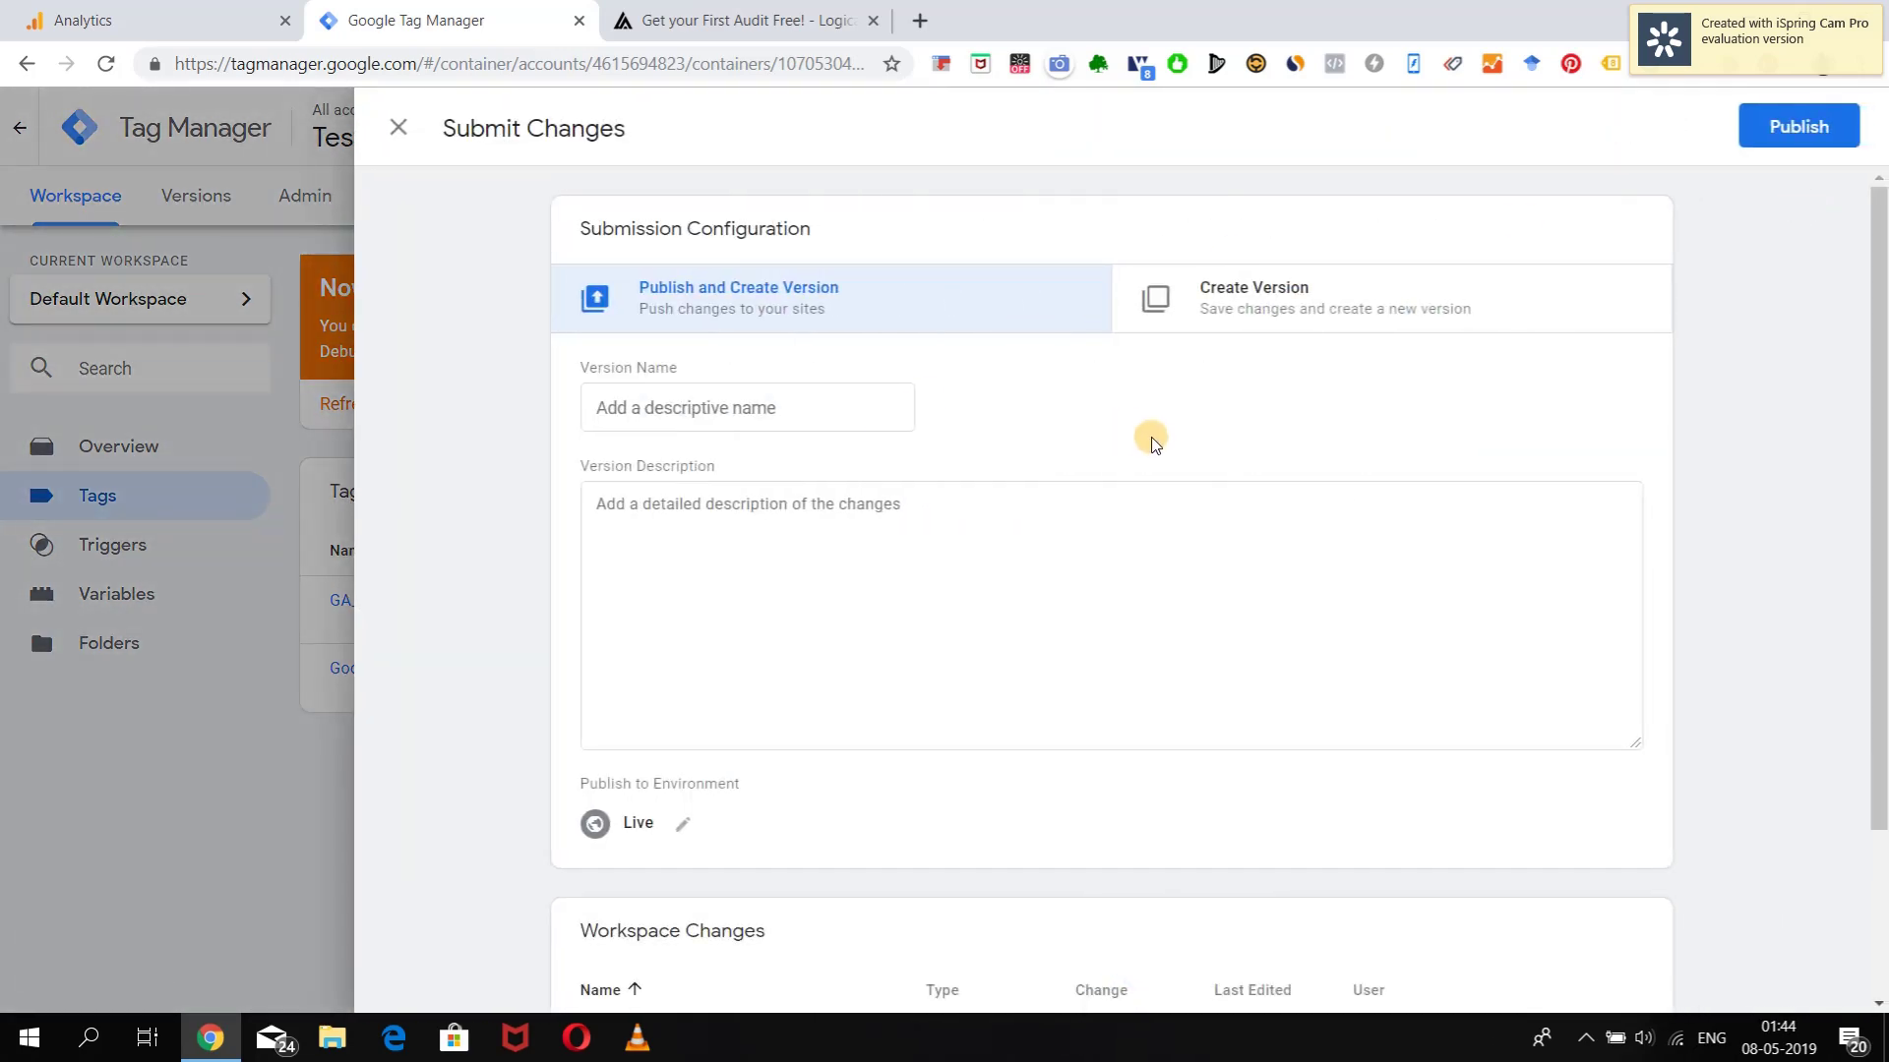
left_click(789, 405)
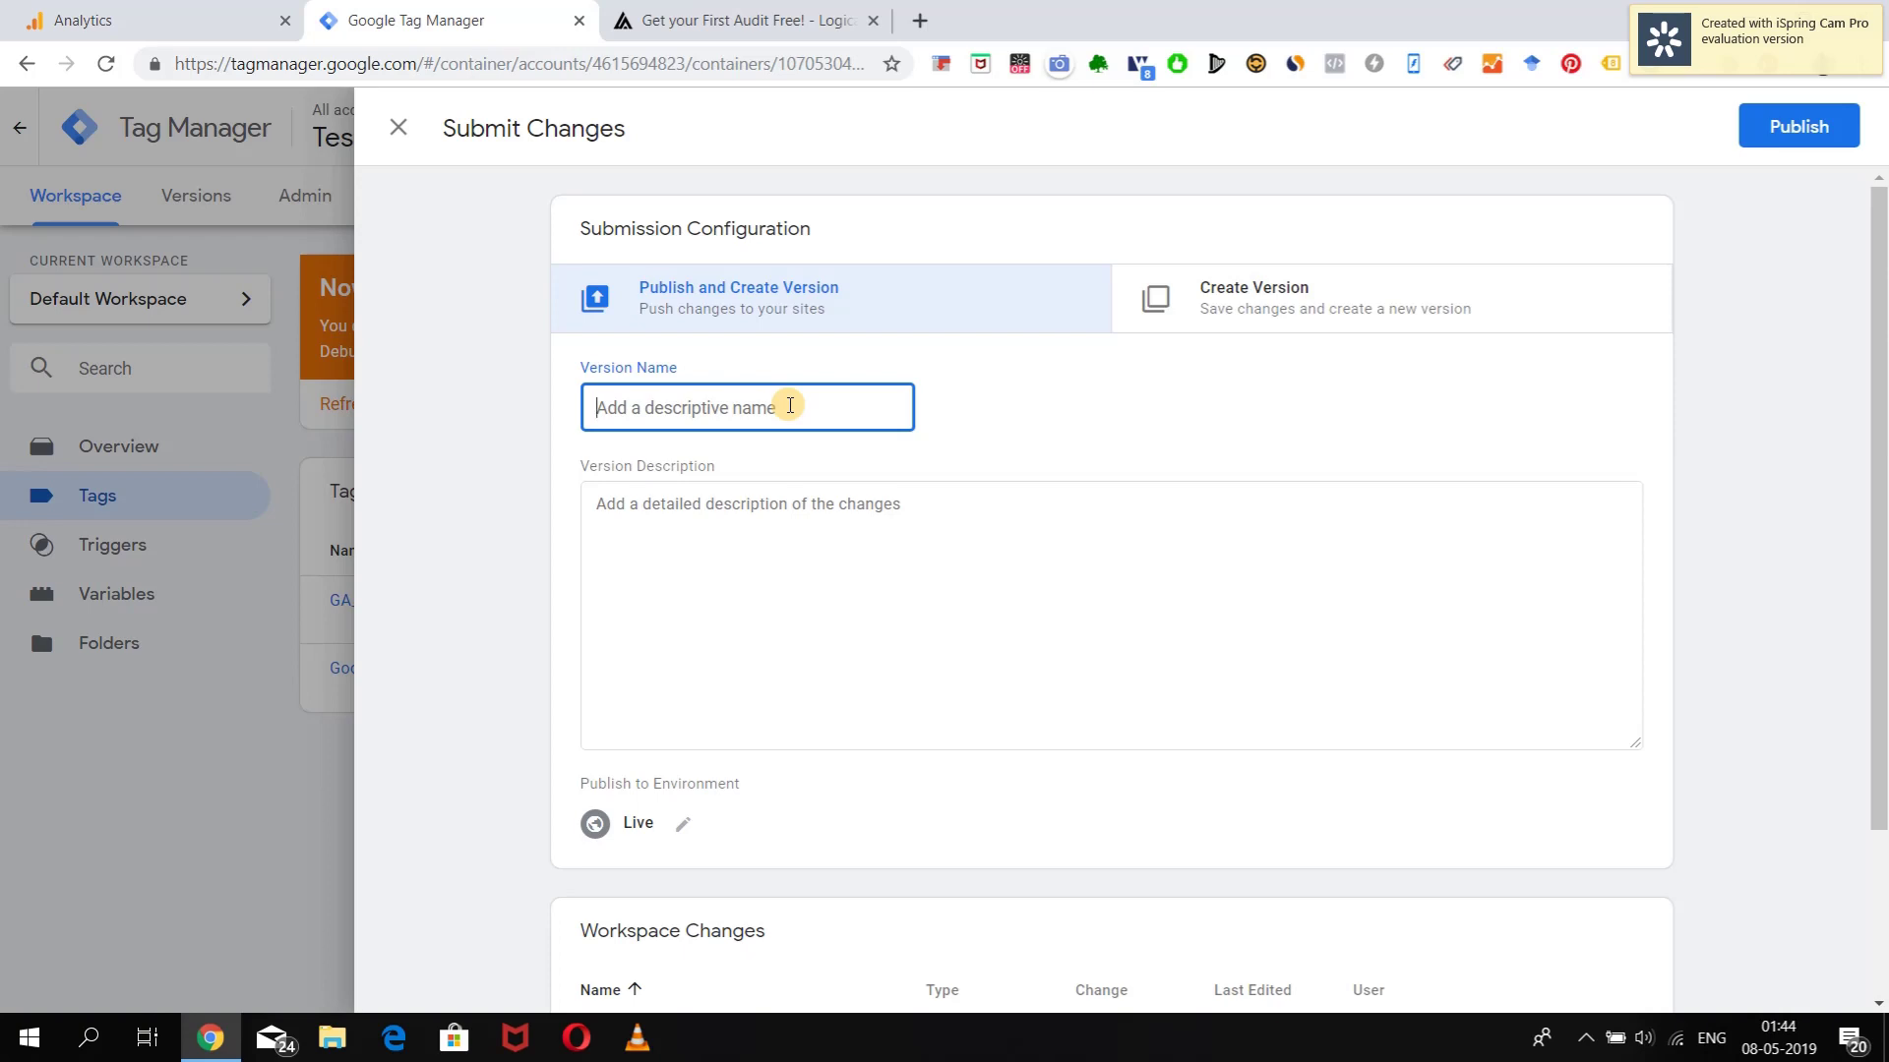
left_click(750, 530)
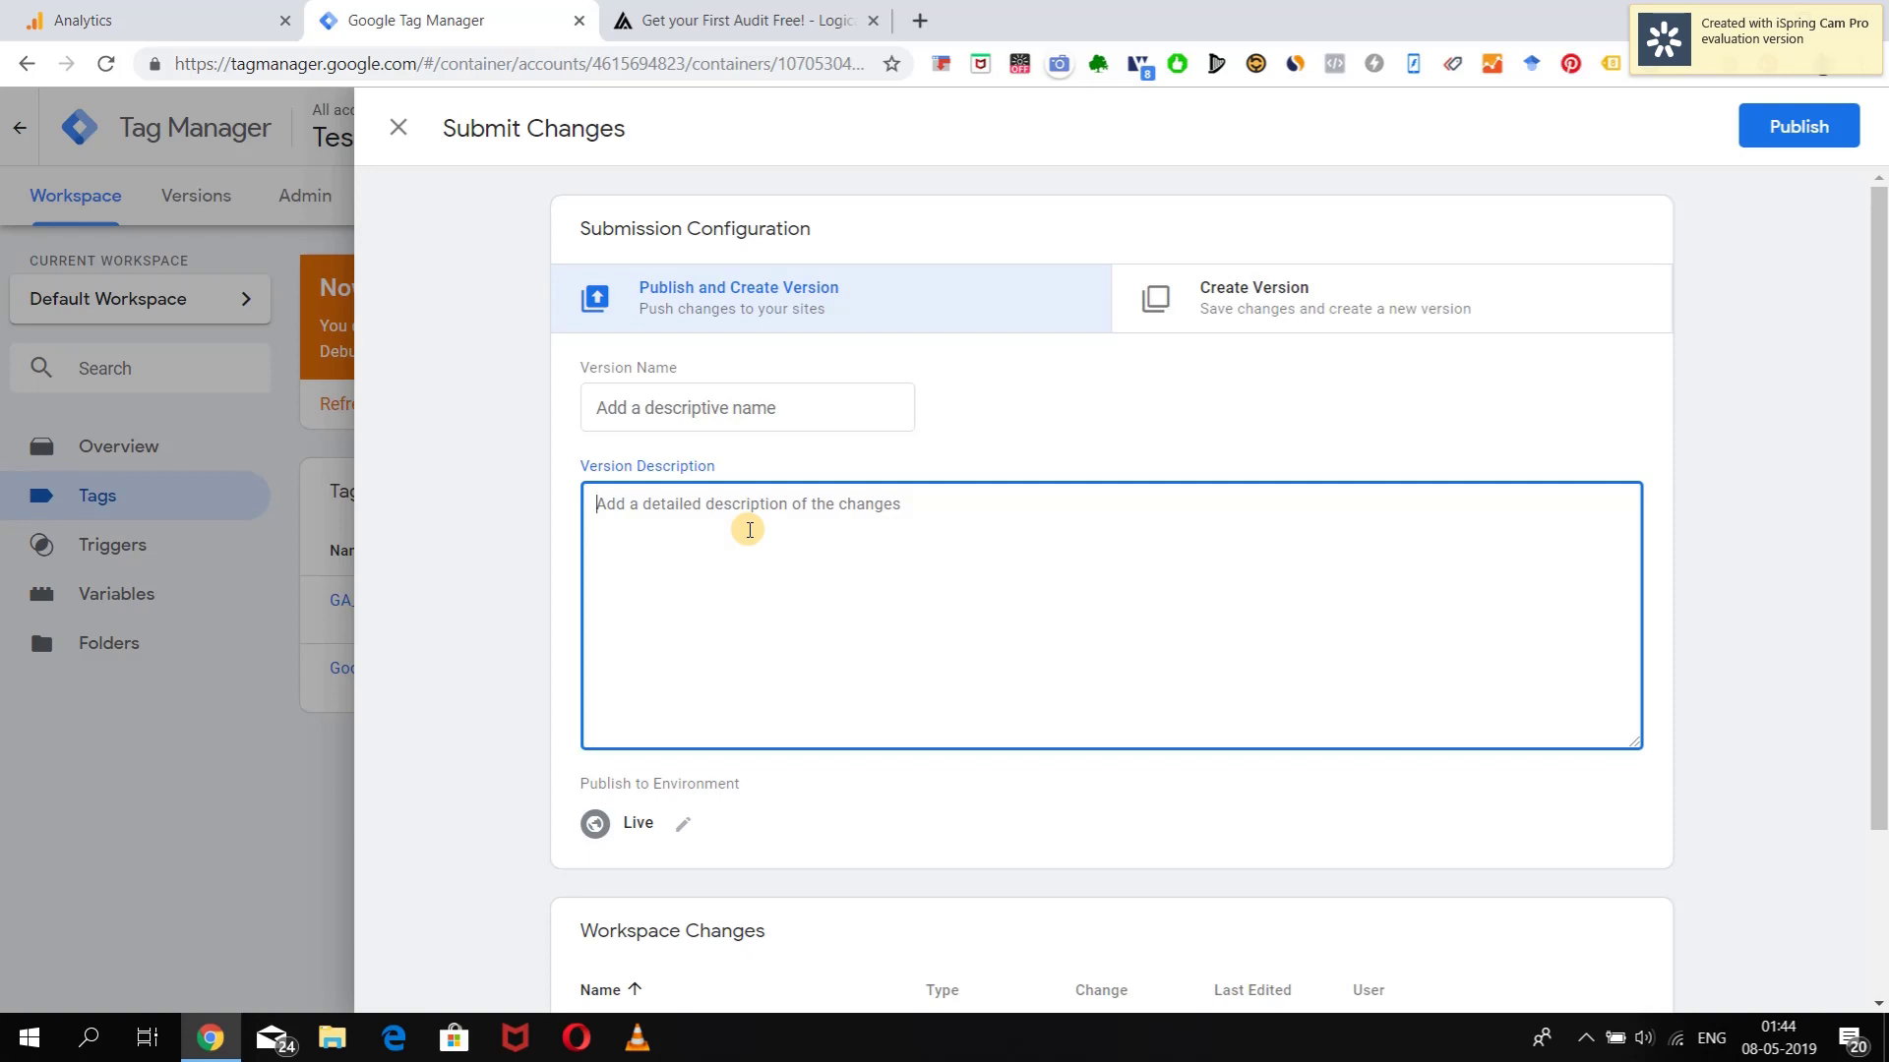
left_click(1812, 130)
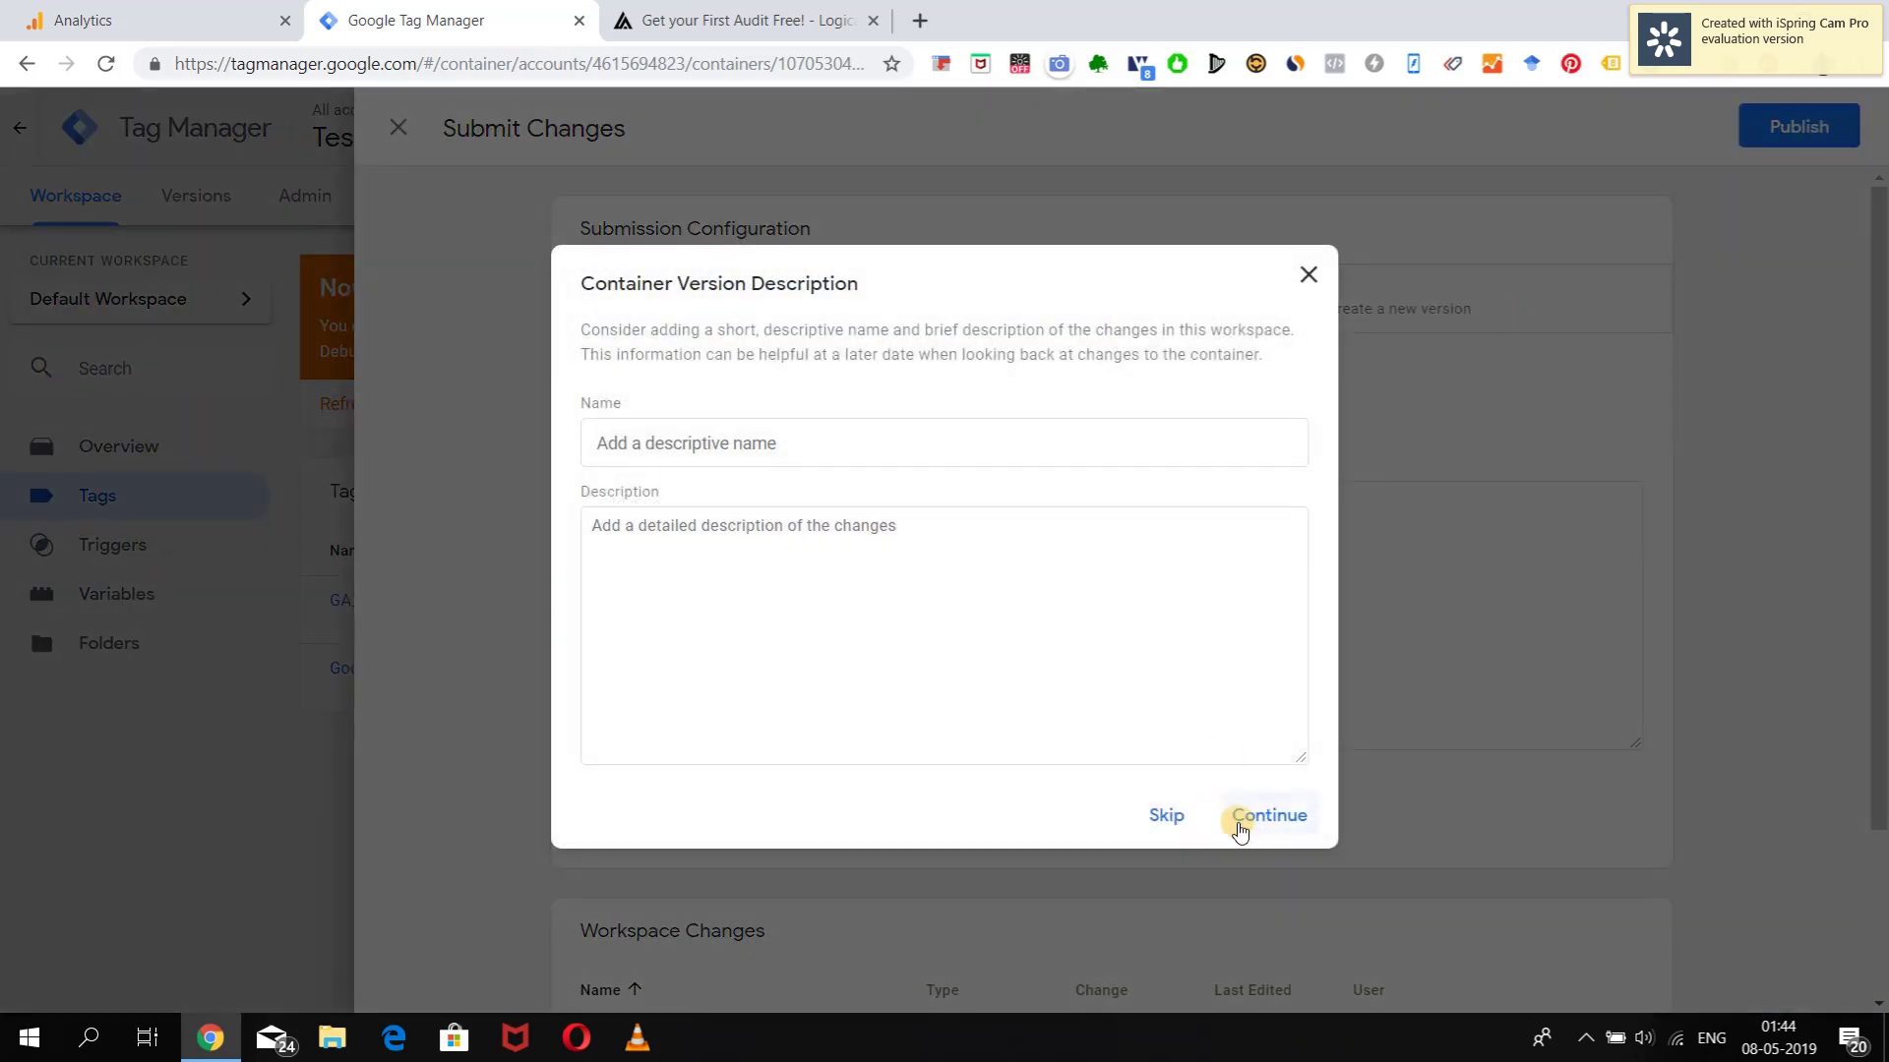
left_click(1241, 818)
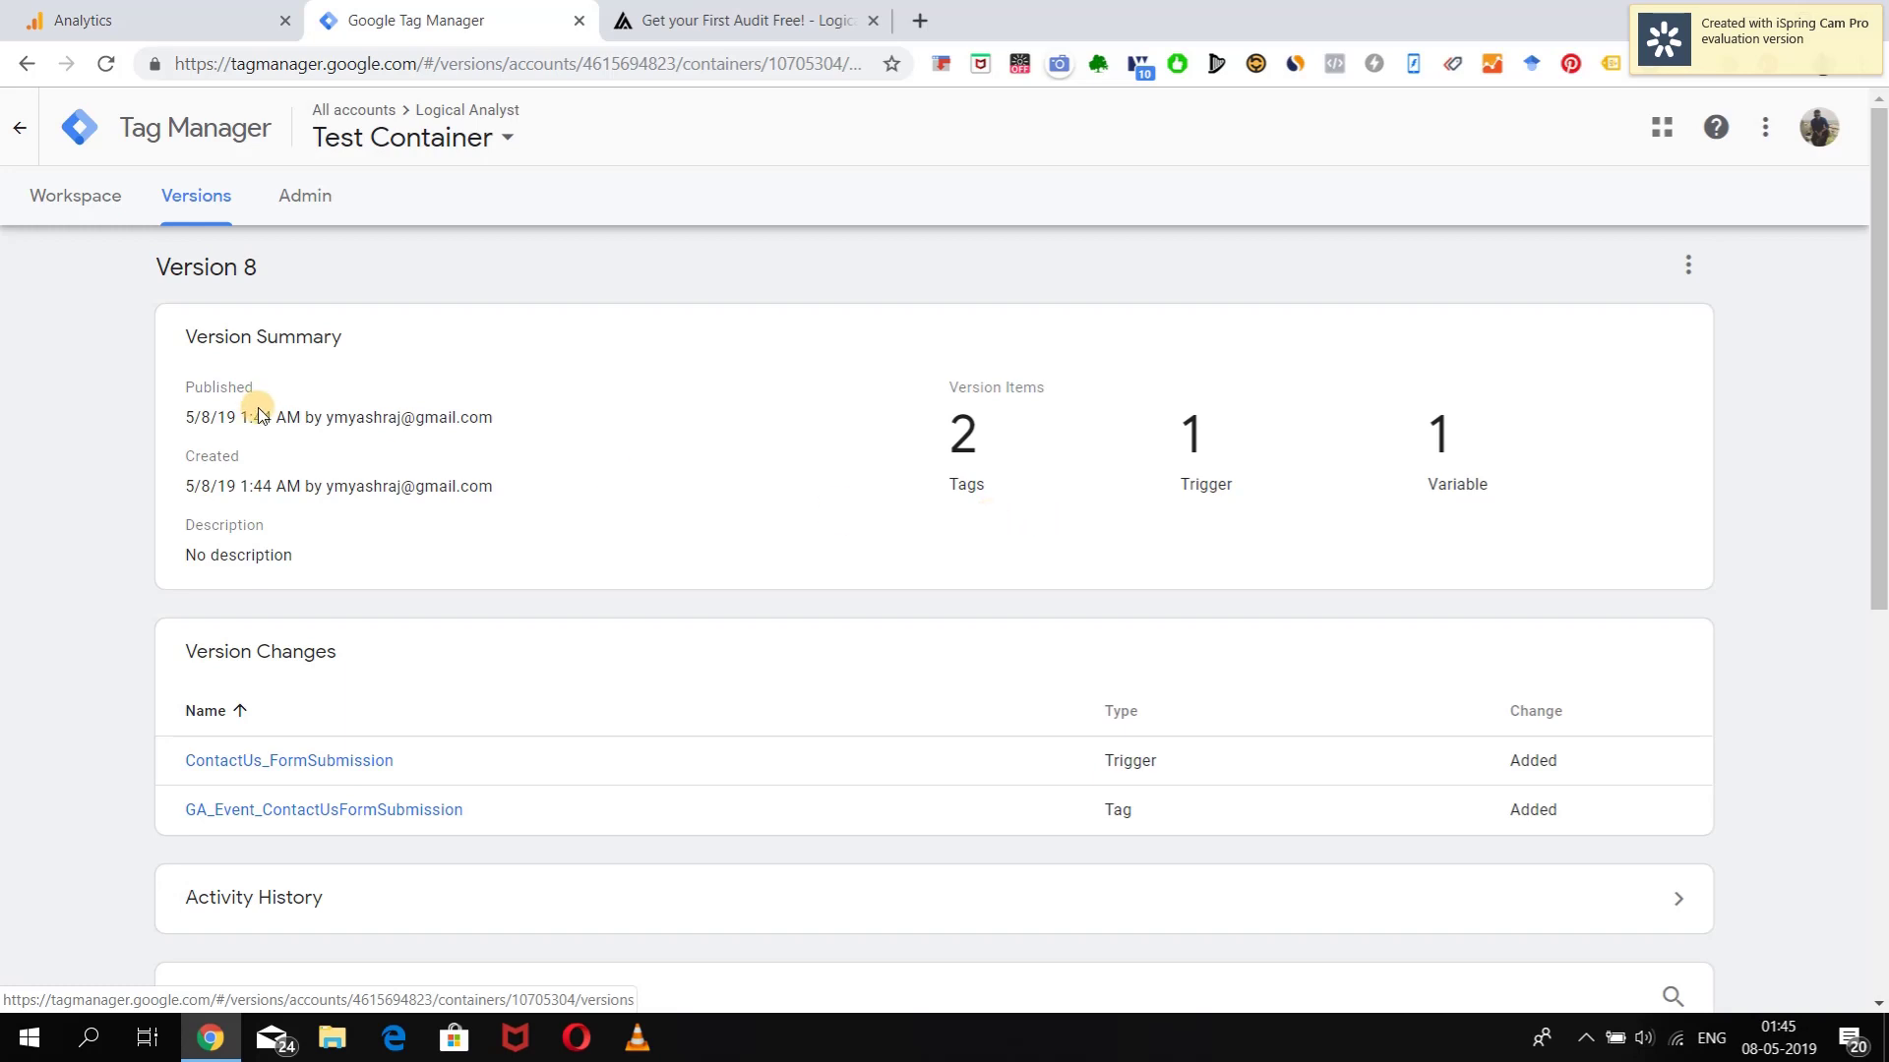
Refresh the Tag Manager preview from the workspace and reload the free audit page
left_click(89, 205)
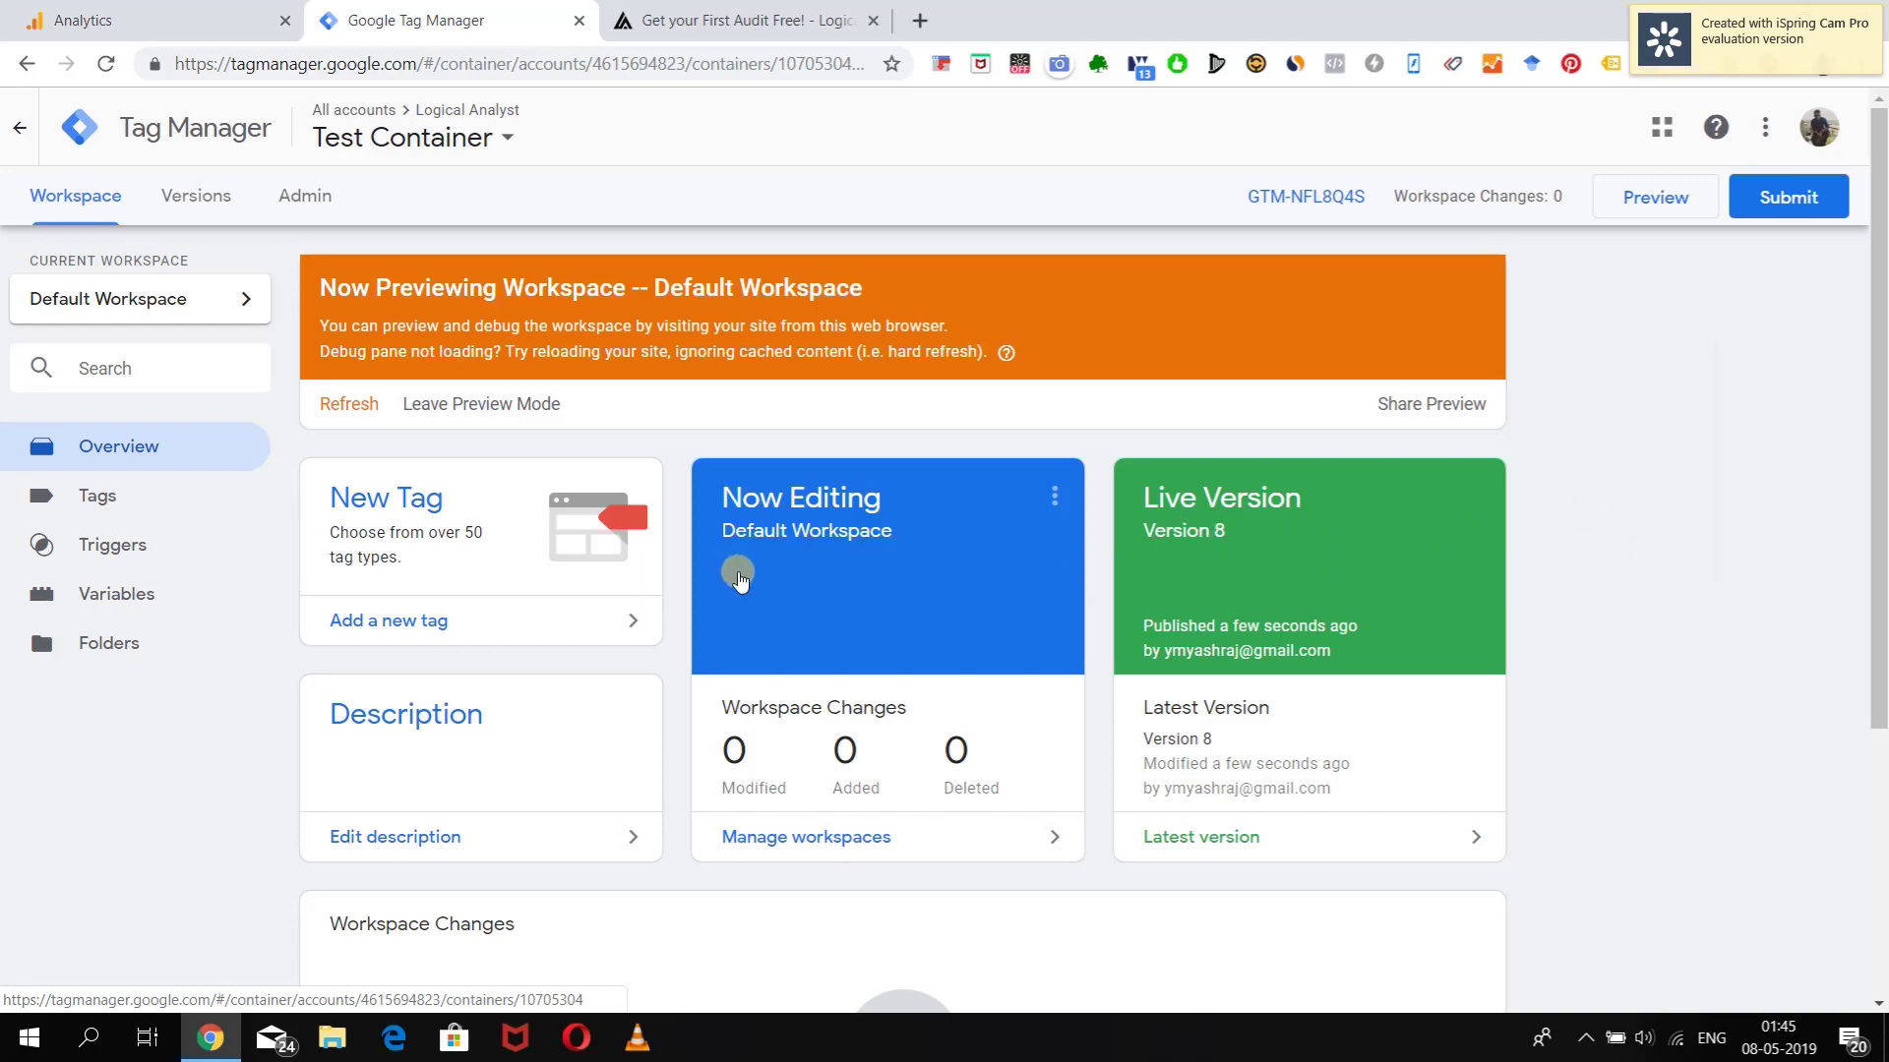
left_click(373, 407)
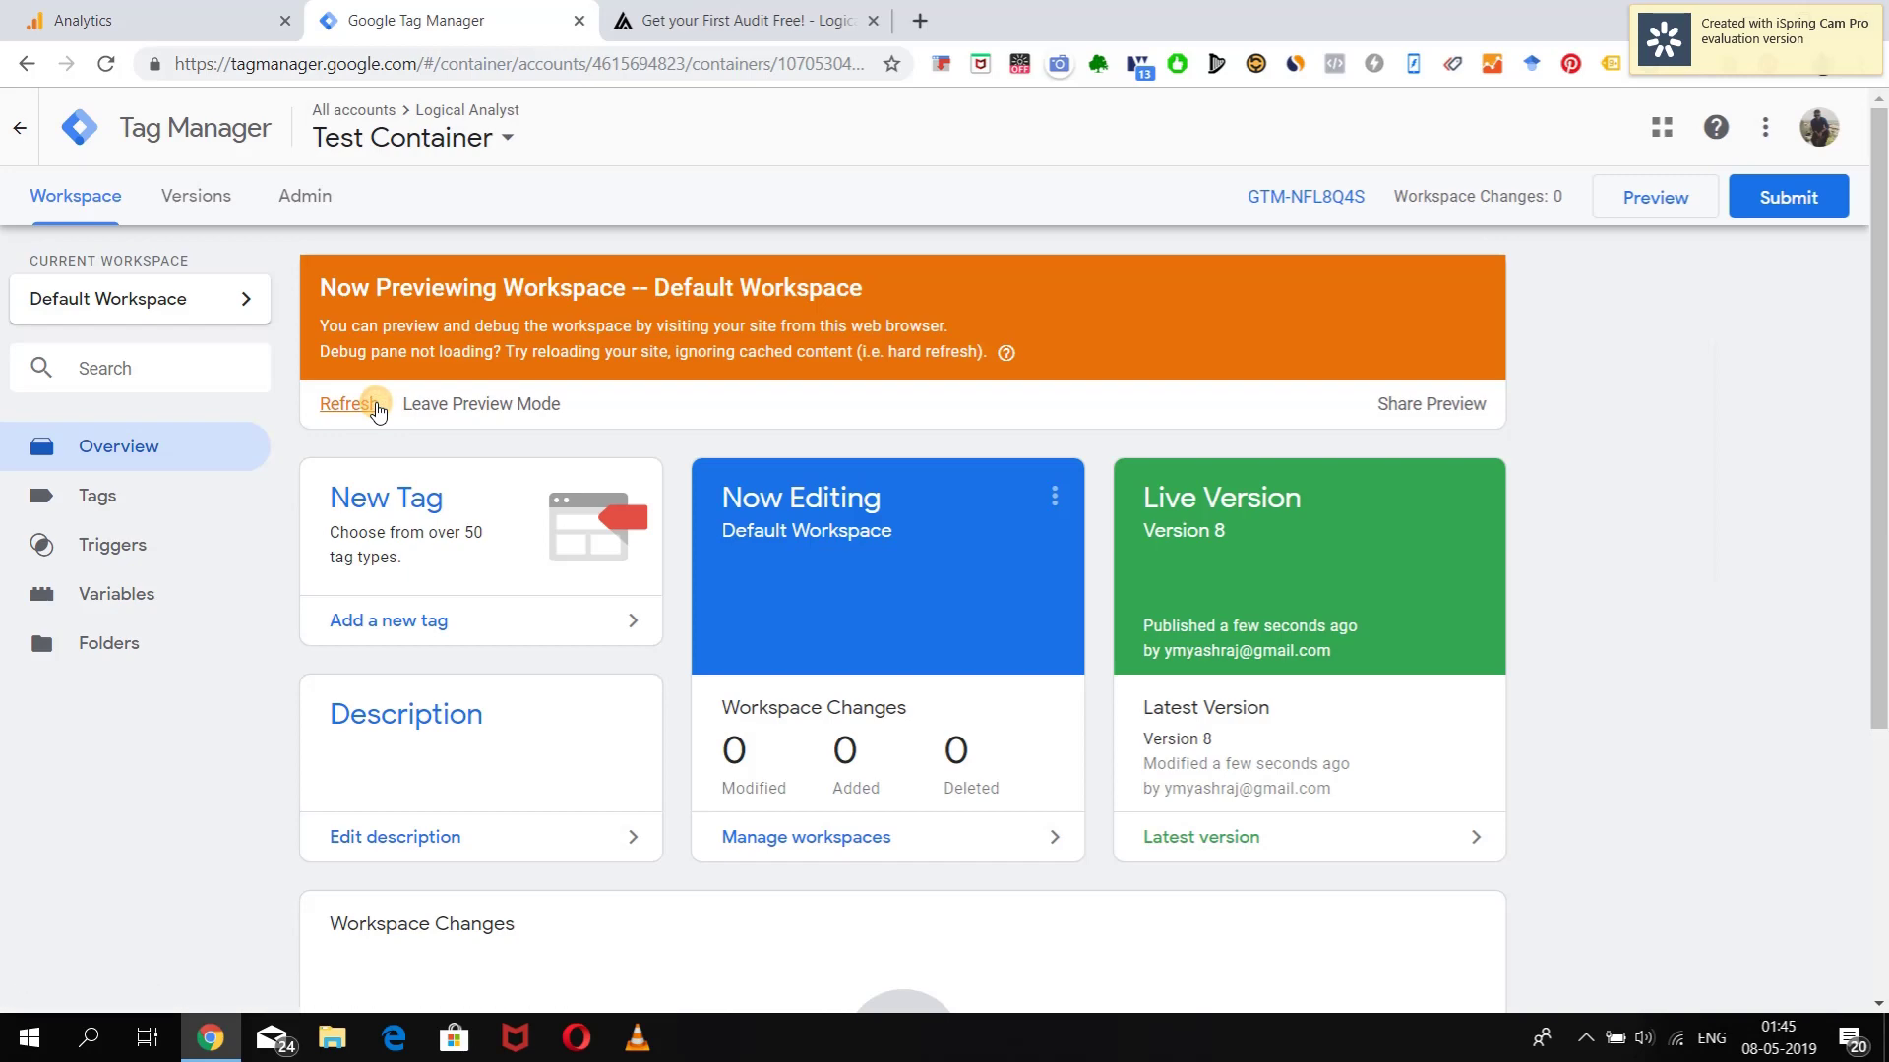
left_click(709, 20)
left_click(105, 63)
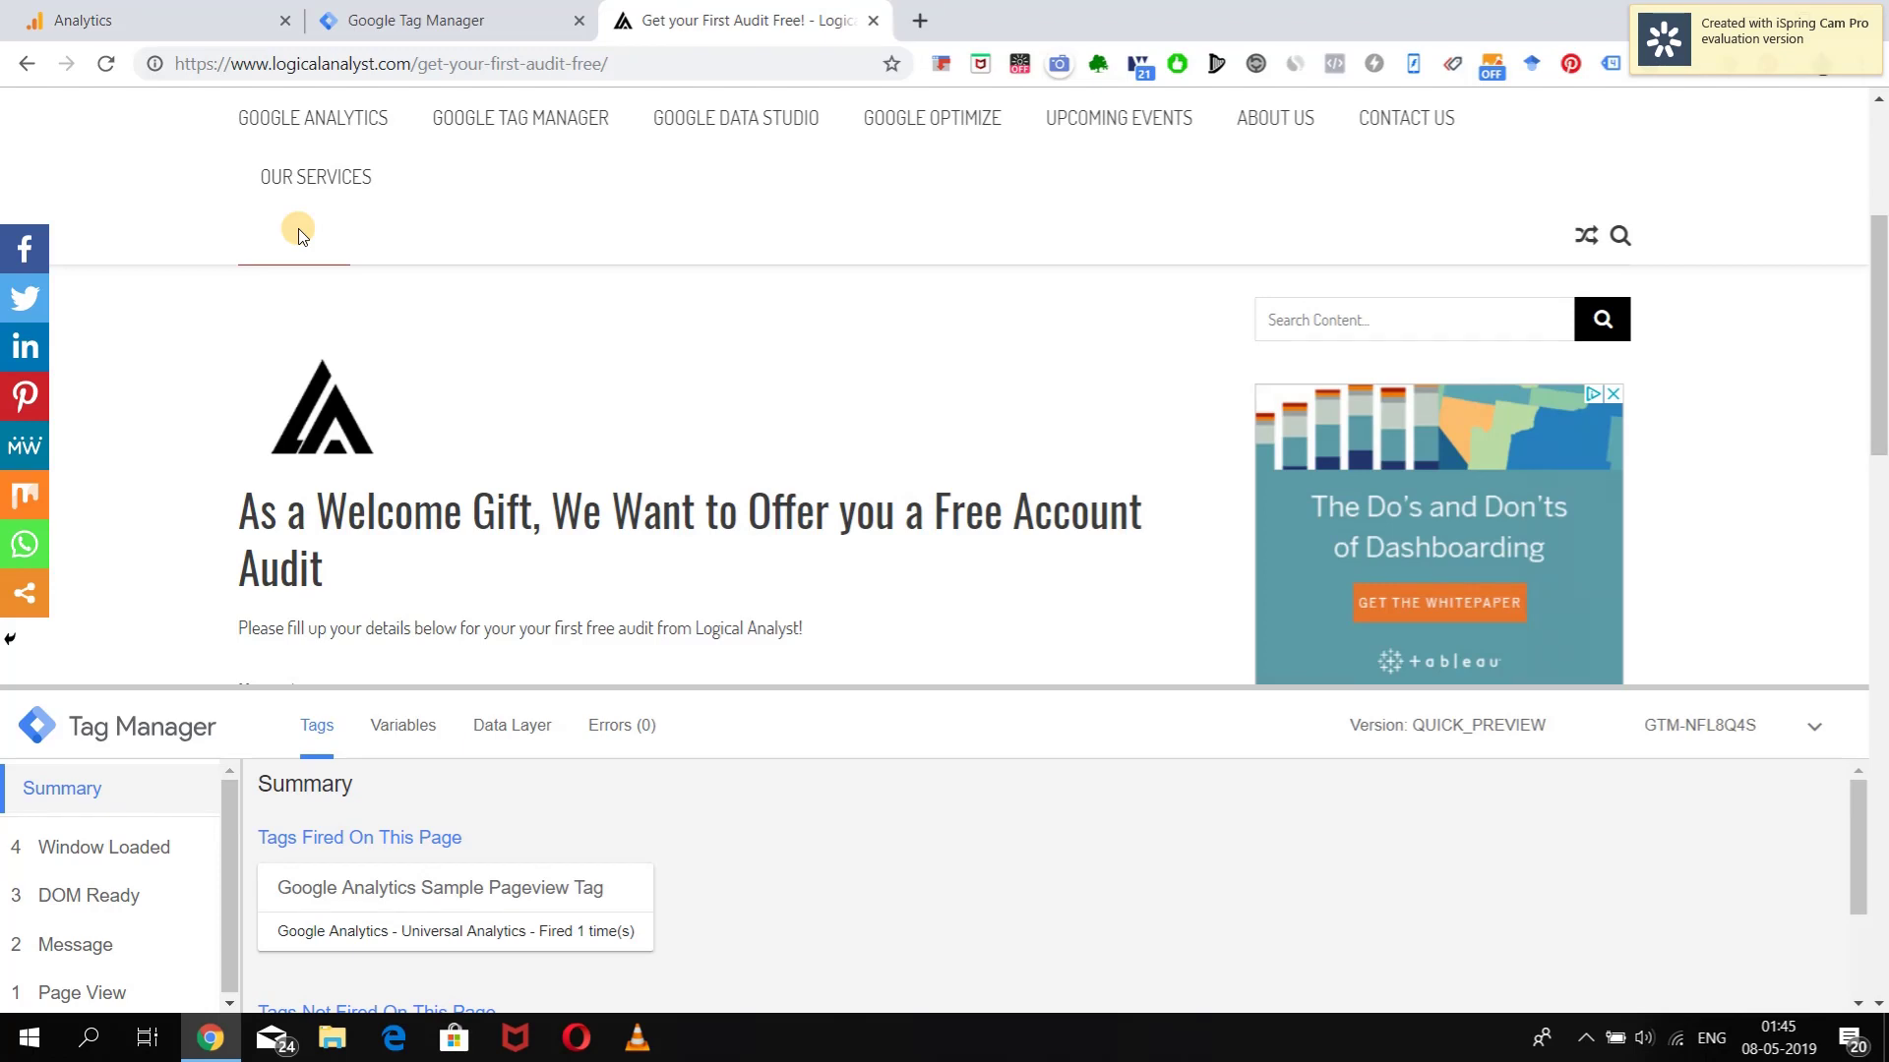
Fill the audit form with a test first and last name, e-mail and contact number
scroll(298, 233, "down", 4)
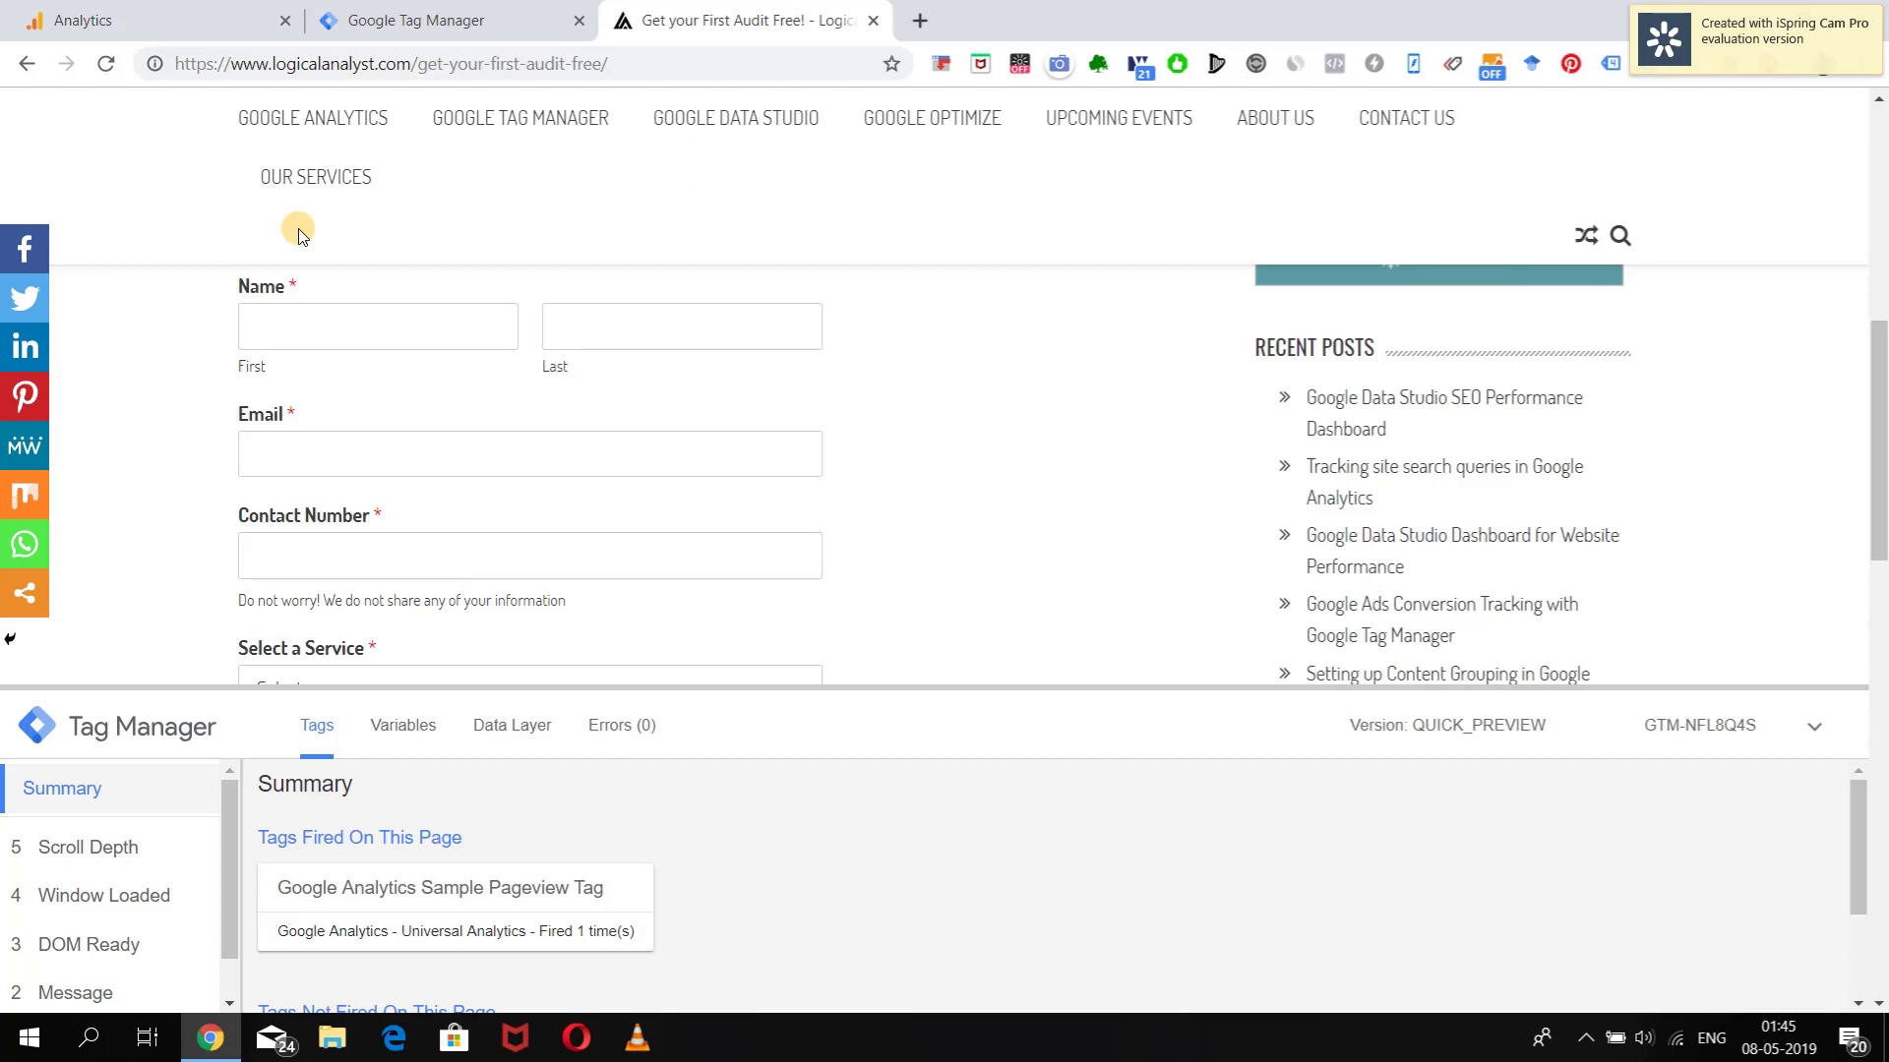
left_click(300, 323)
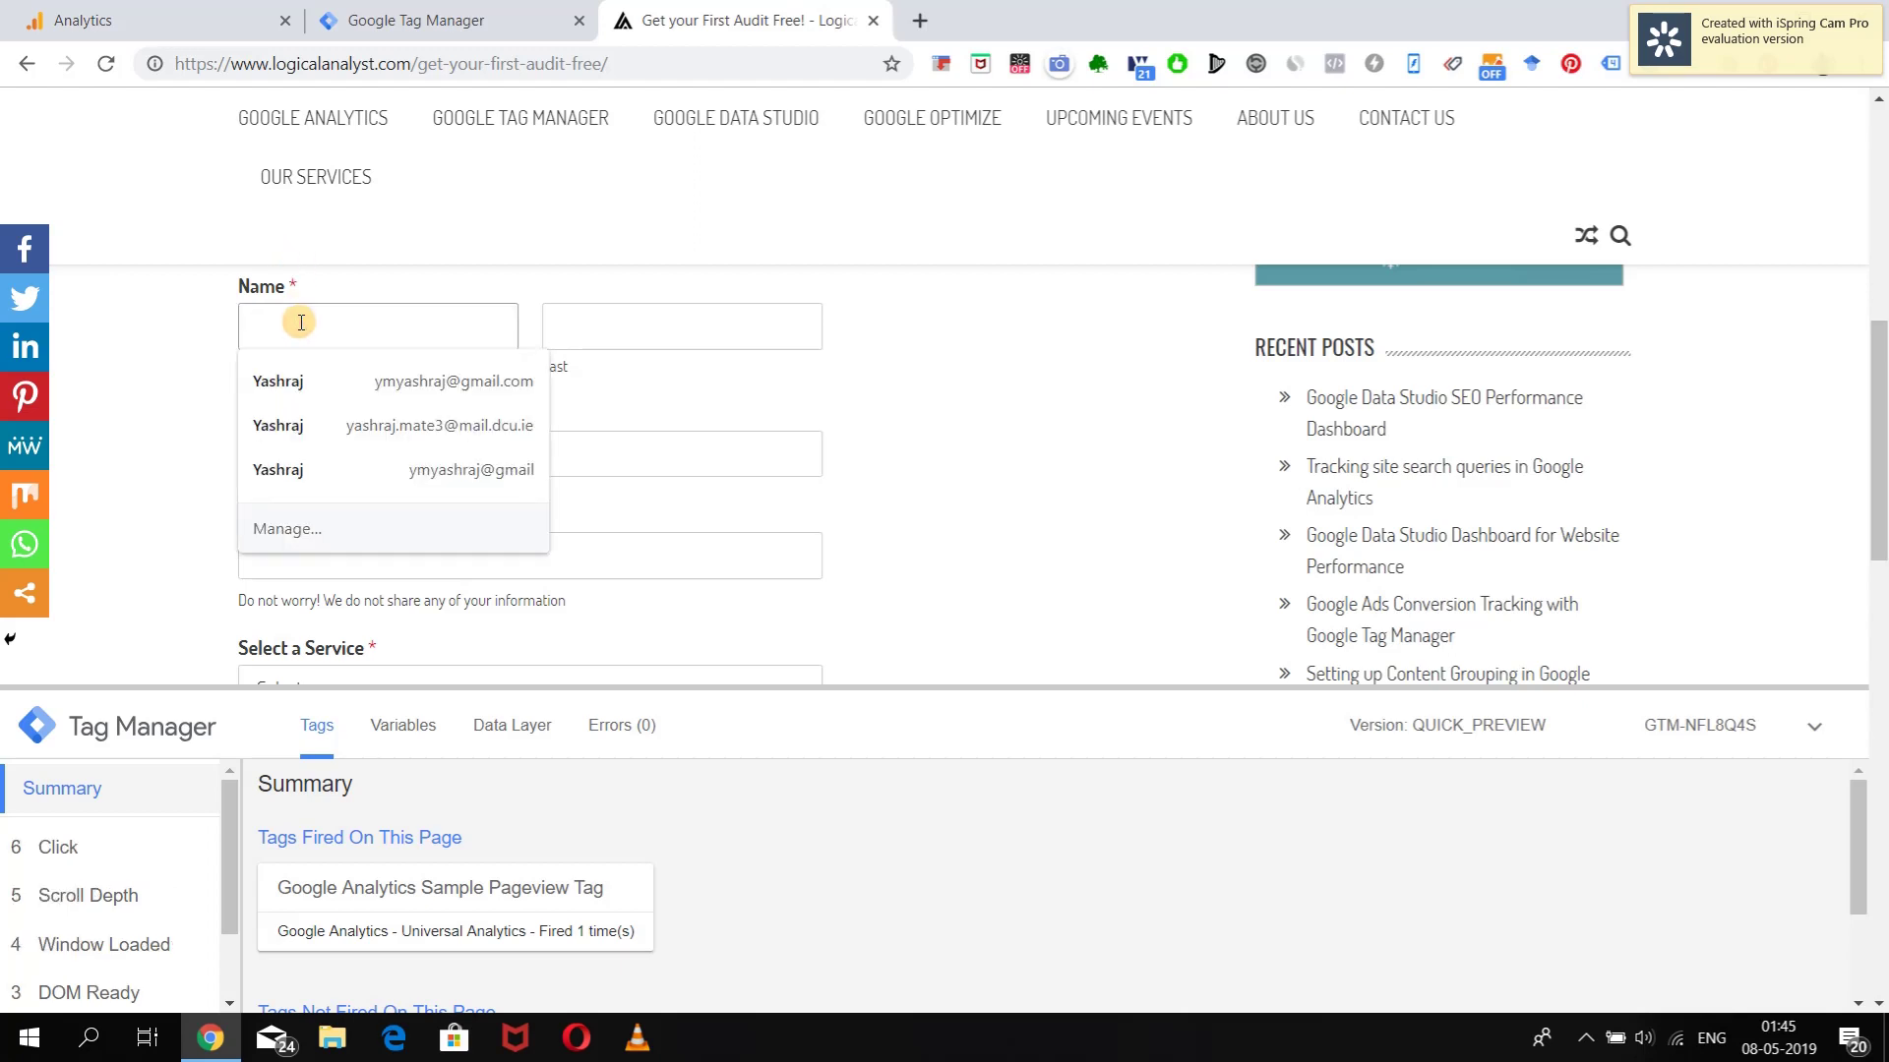
type("test")
key("Tab")
type("test")
key("Tab")
type("test")
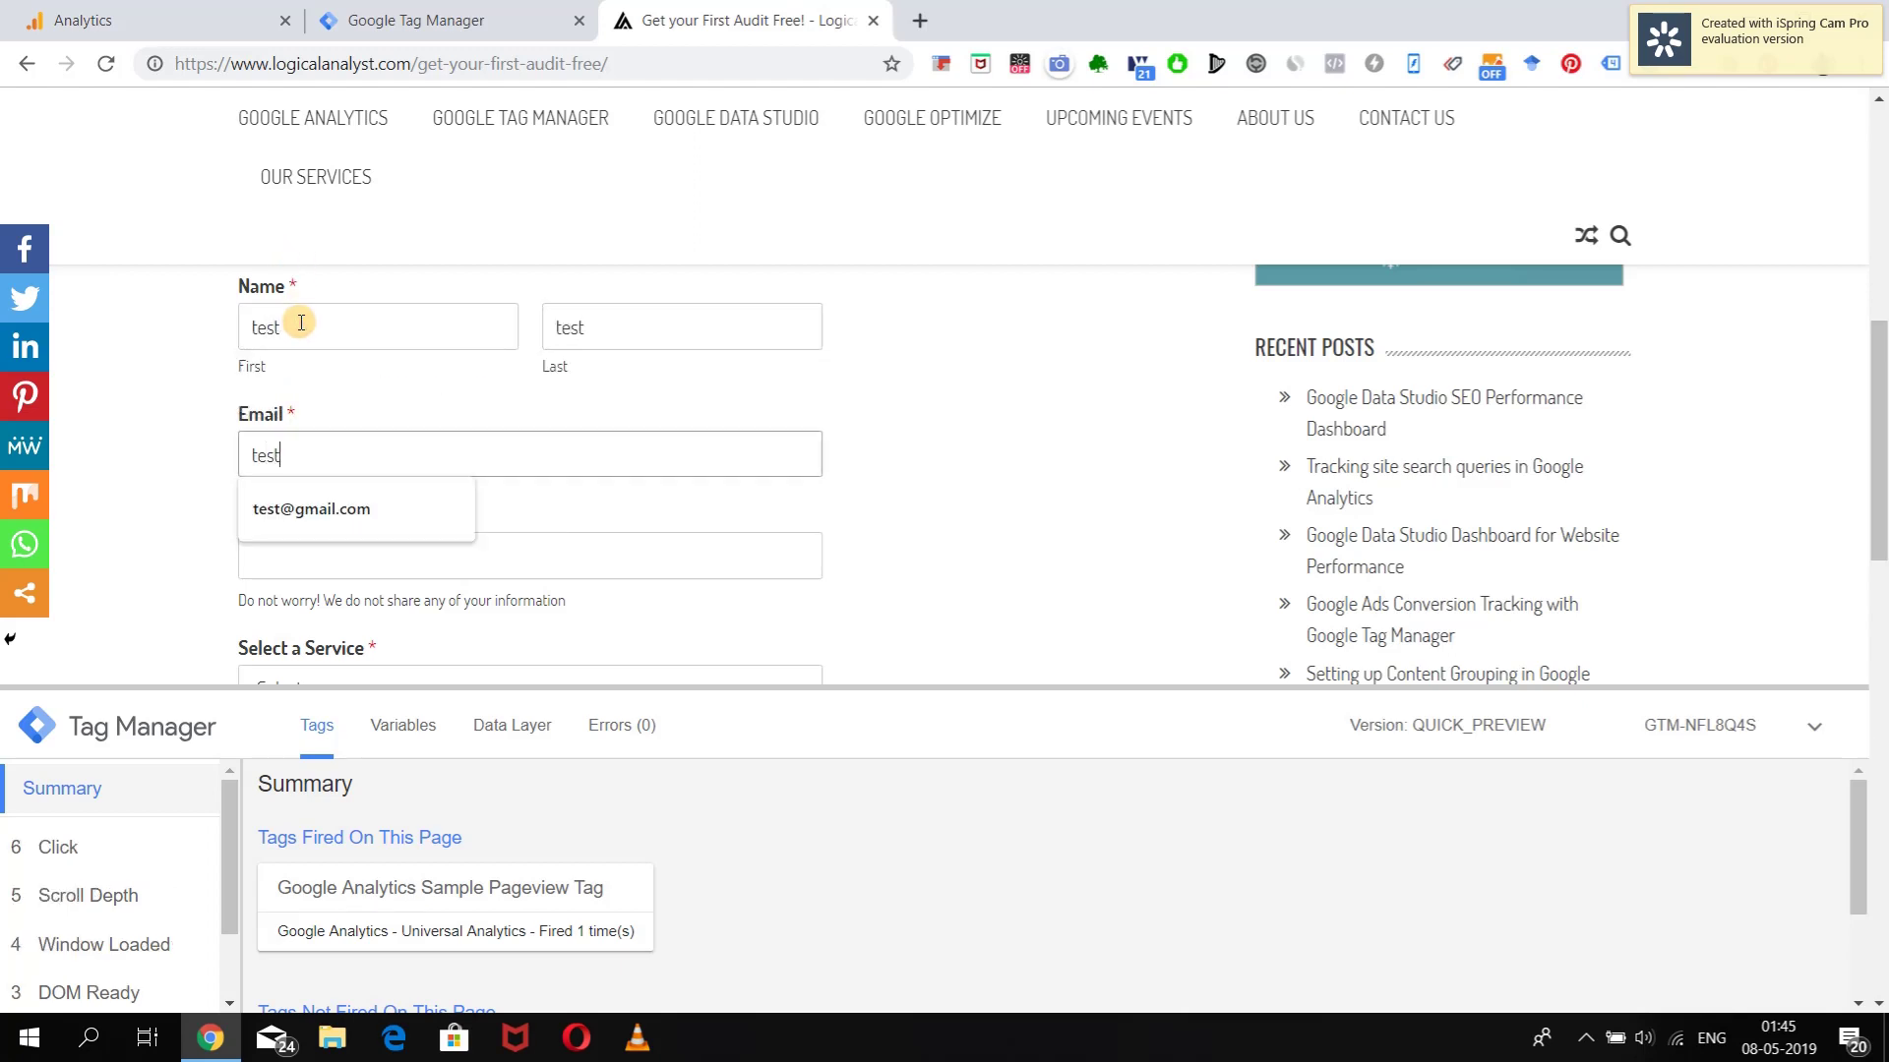
key("Tab")
type("e")
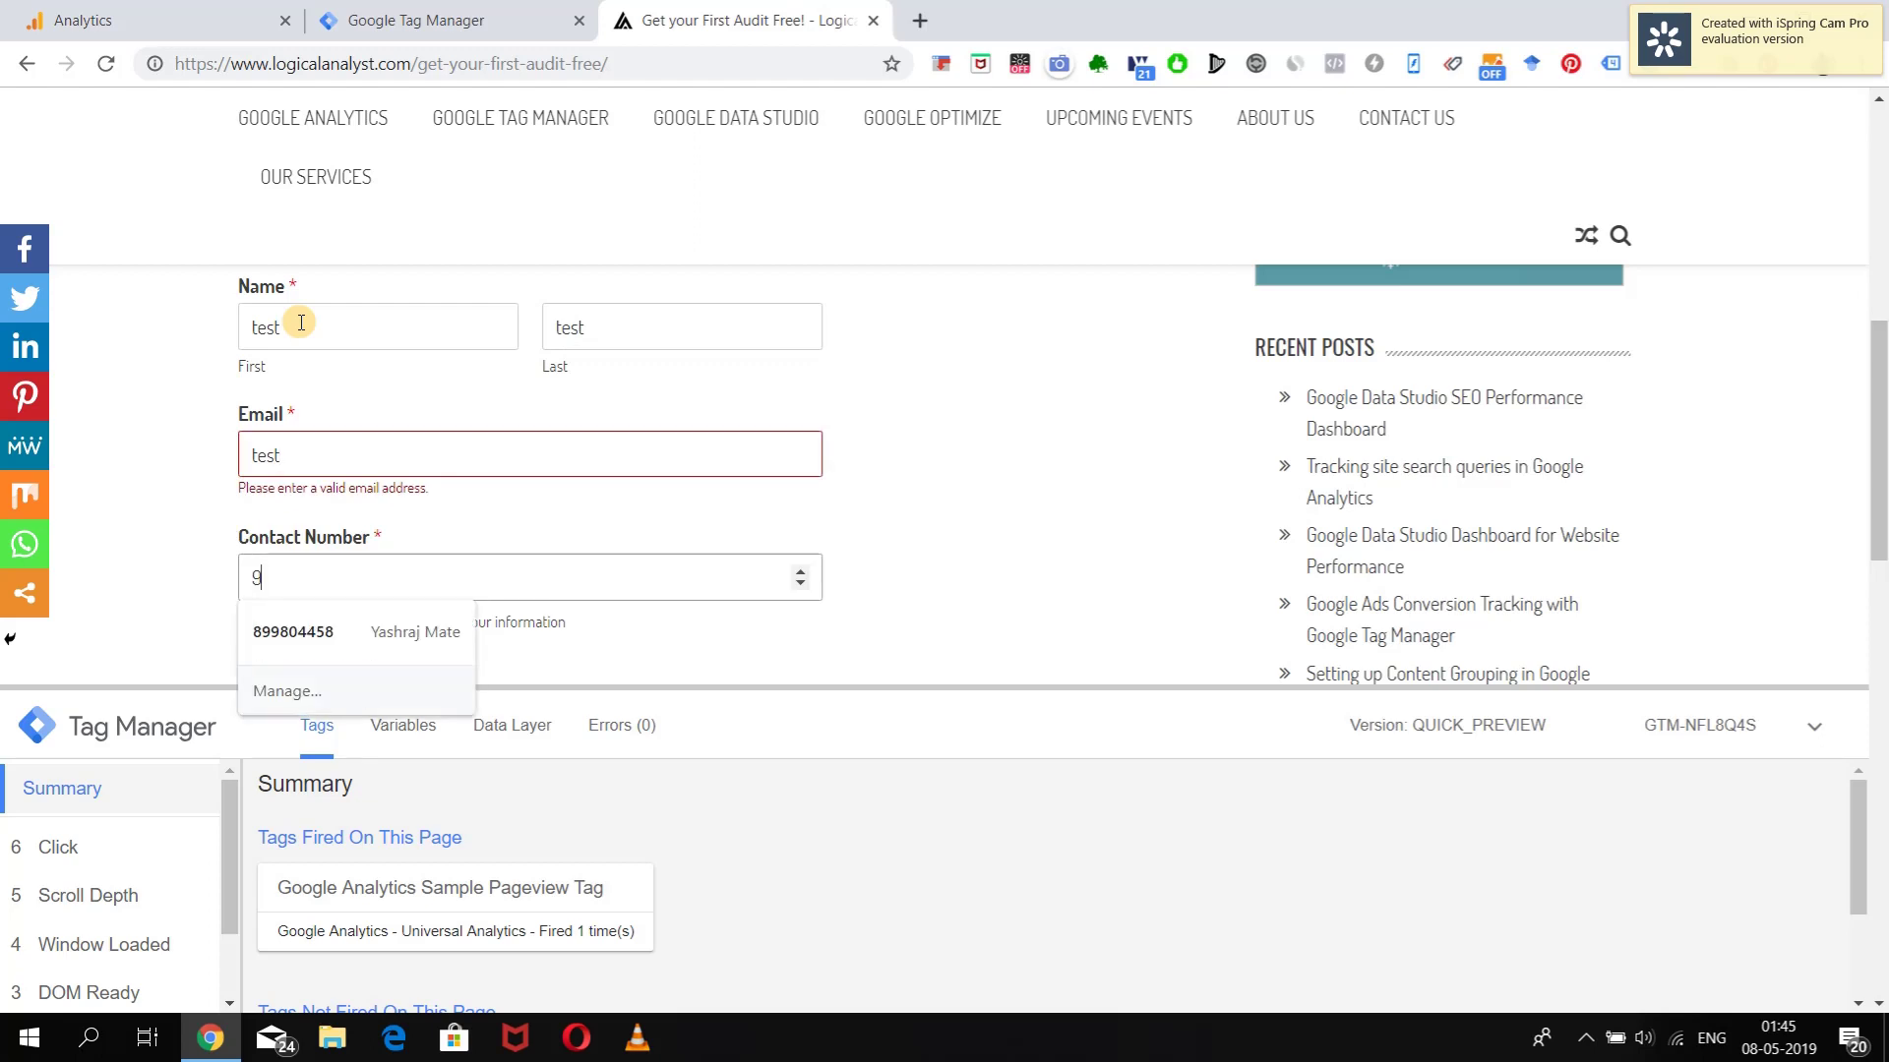
key("BackSpace")
type("9087654321")
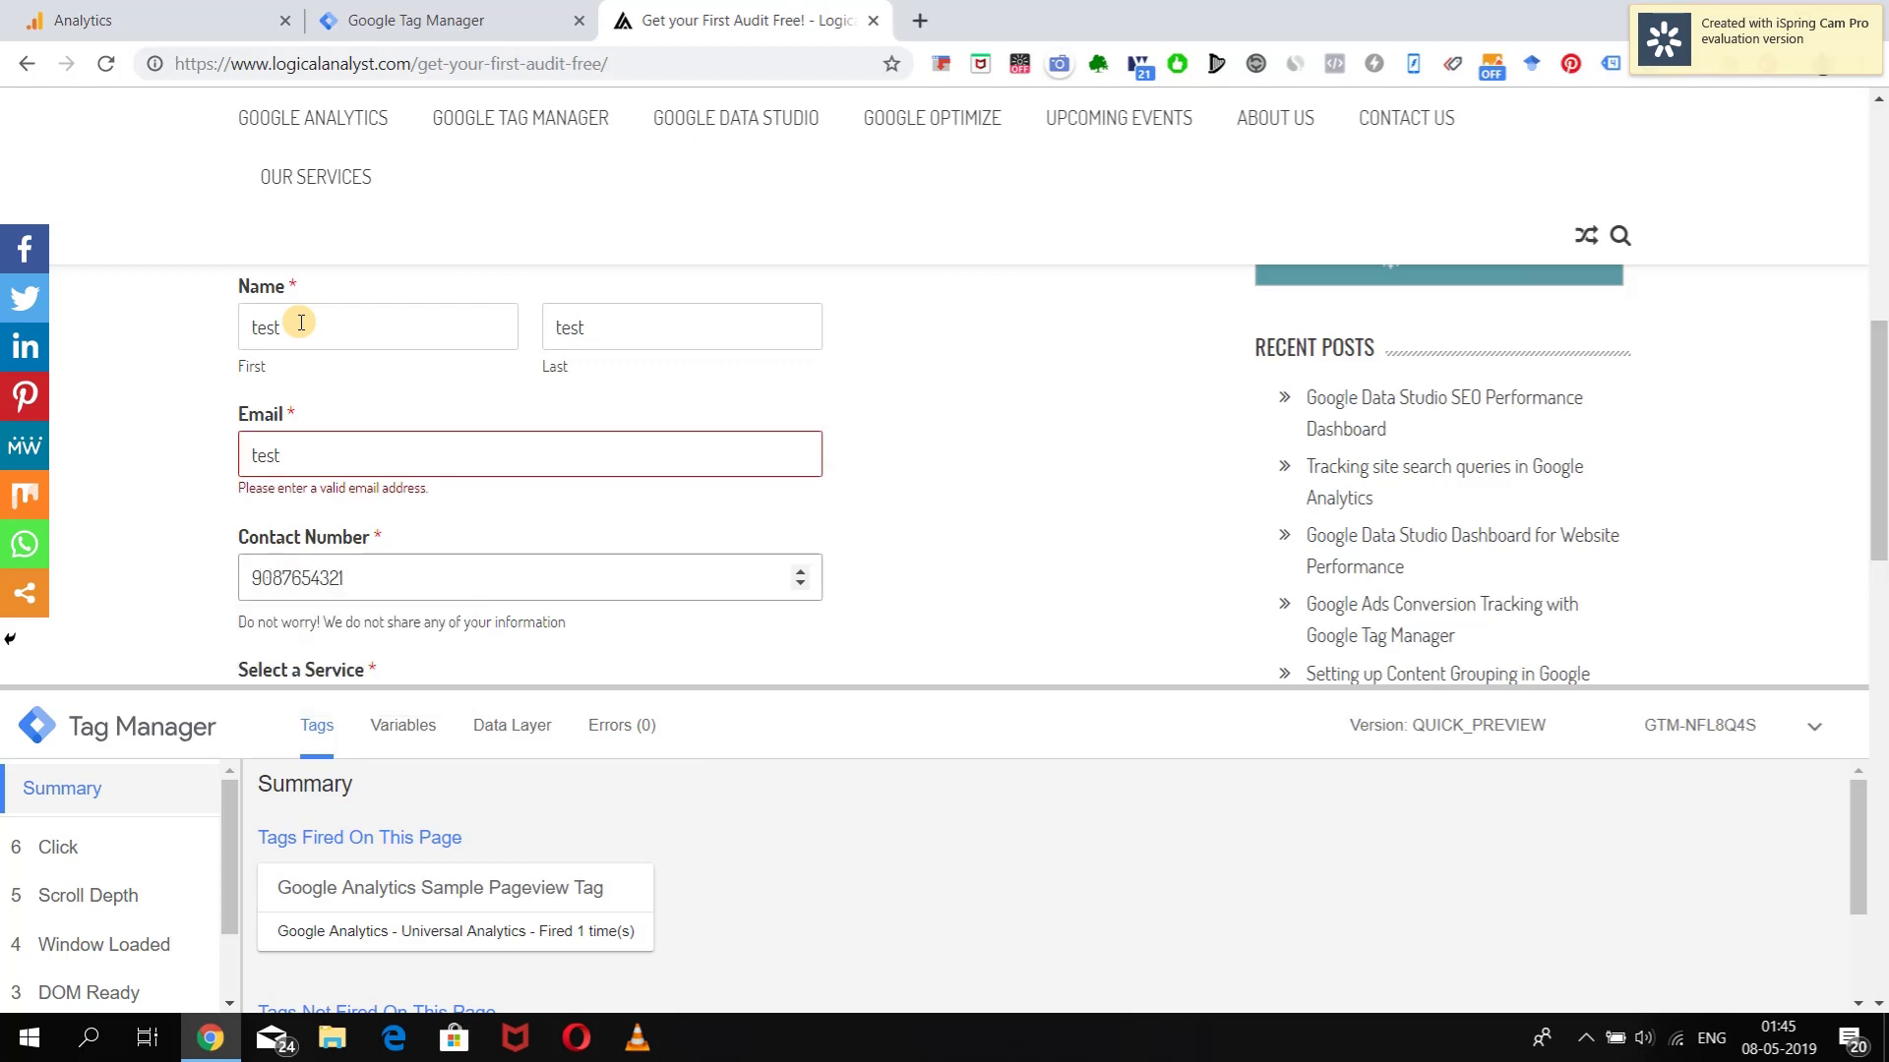
left_click(417, 439)
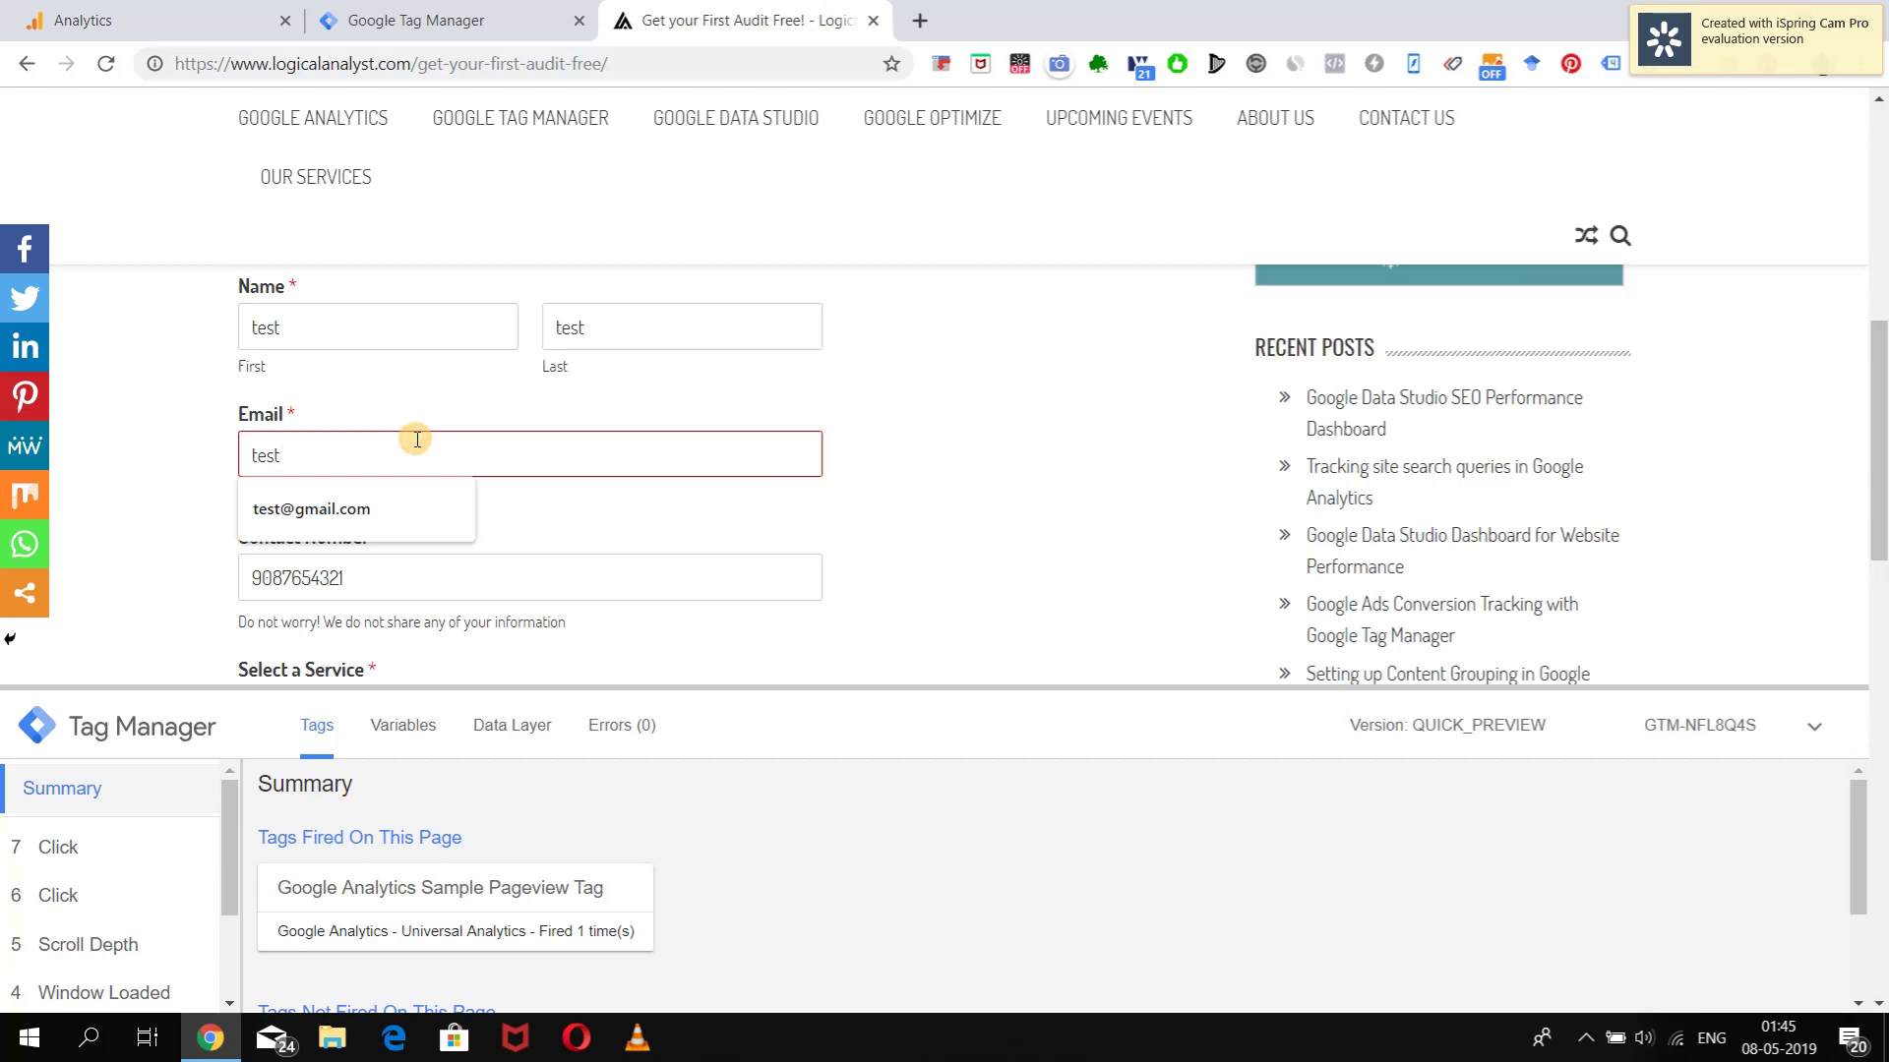
type("@gmail.com")
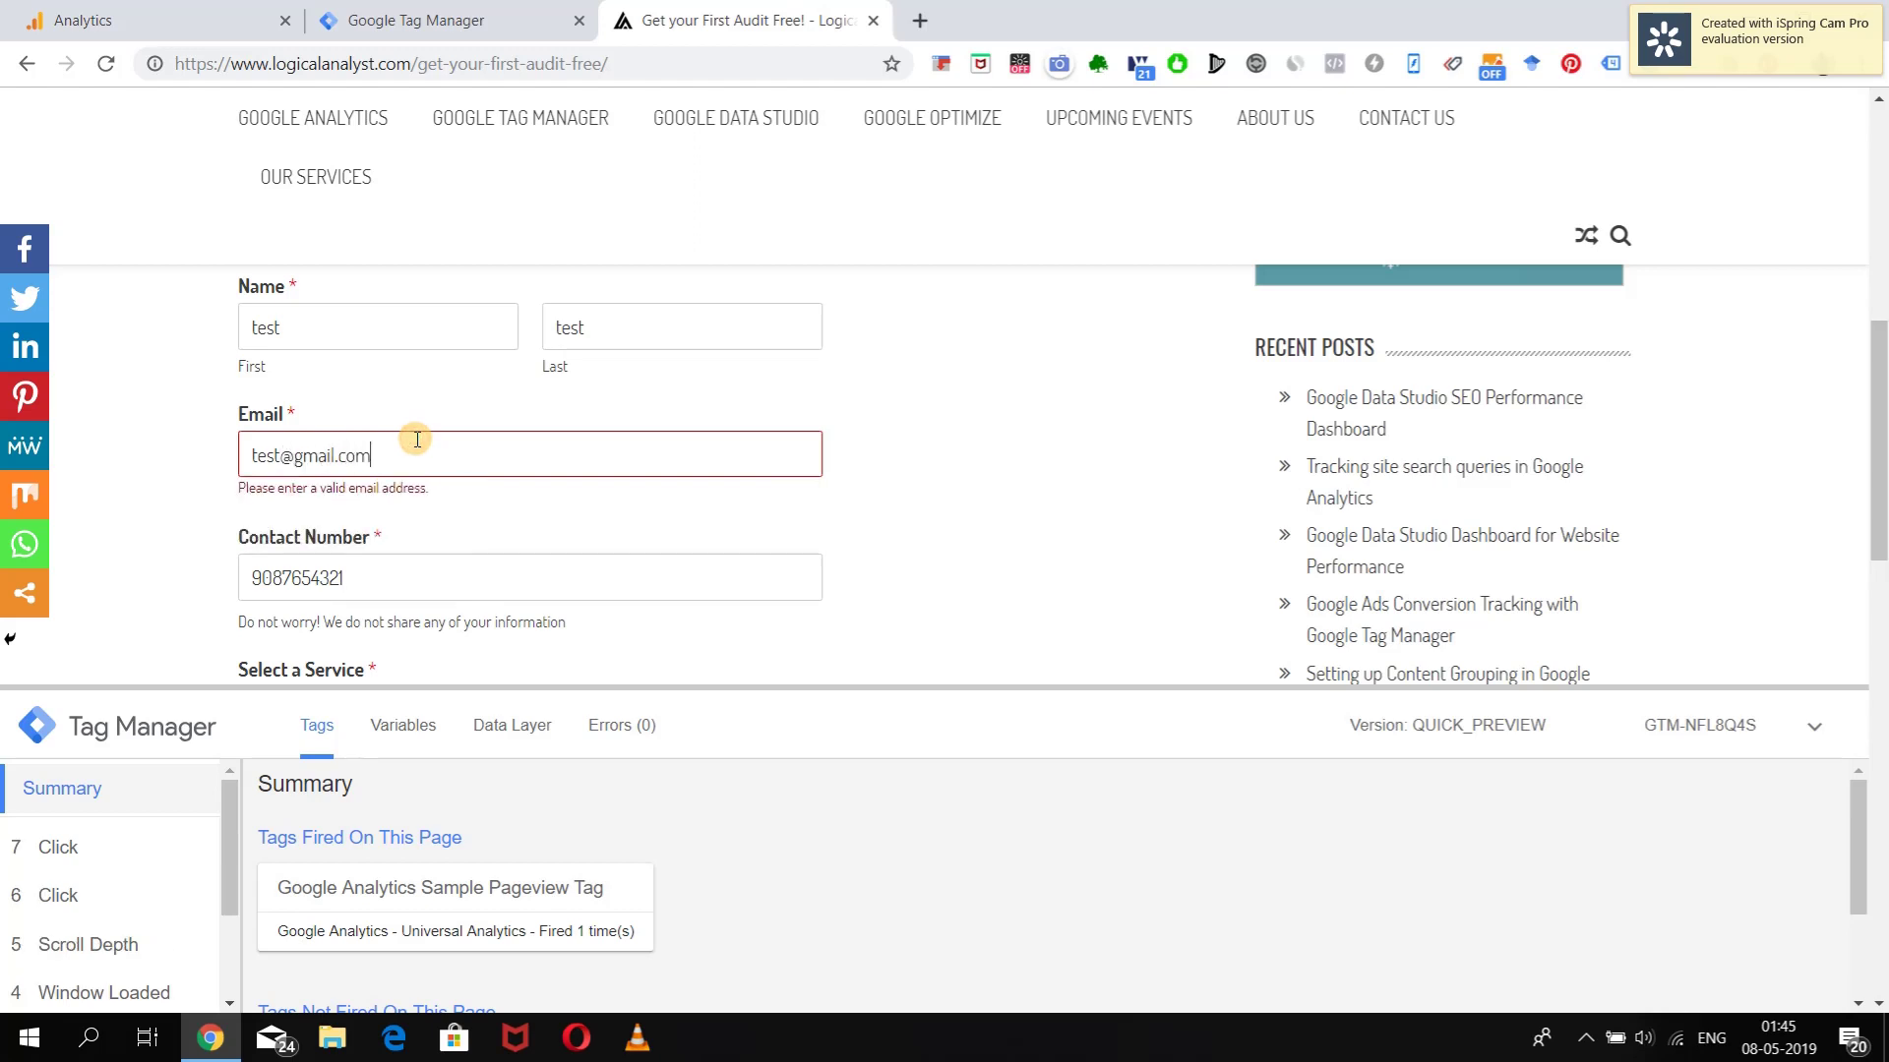
Choose Google Analytics Audit, submit the form, and check Analytics Real-Time Events
scroll(757, 615, "down", 3)
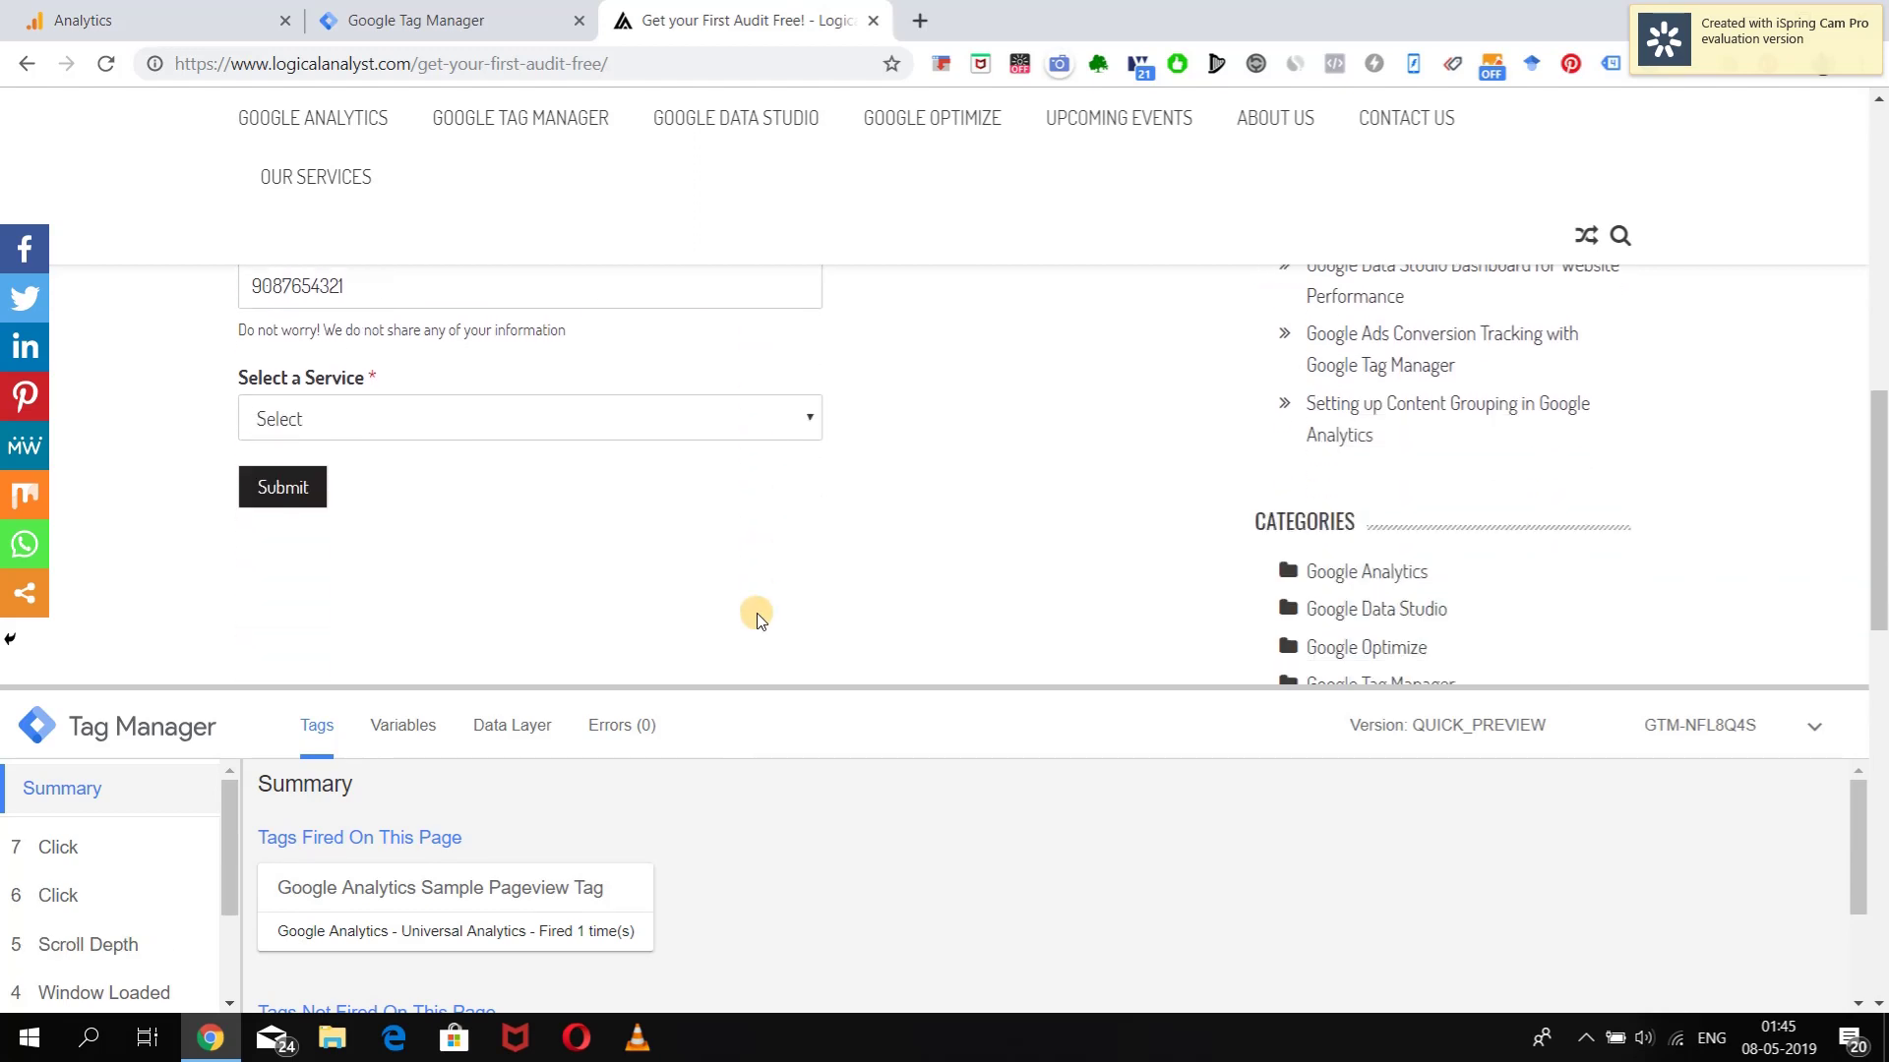
left_click(662, 418)
left_click(539, 479)
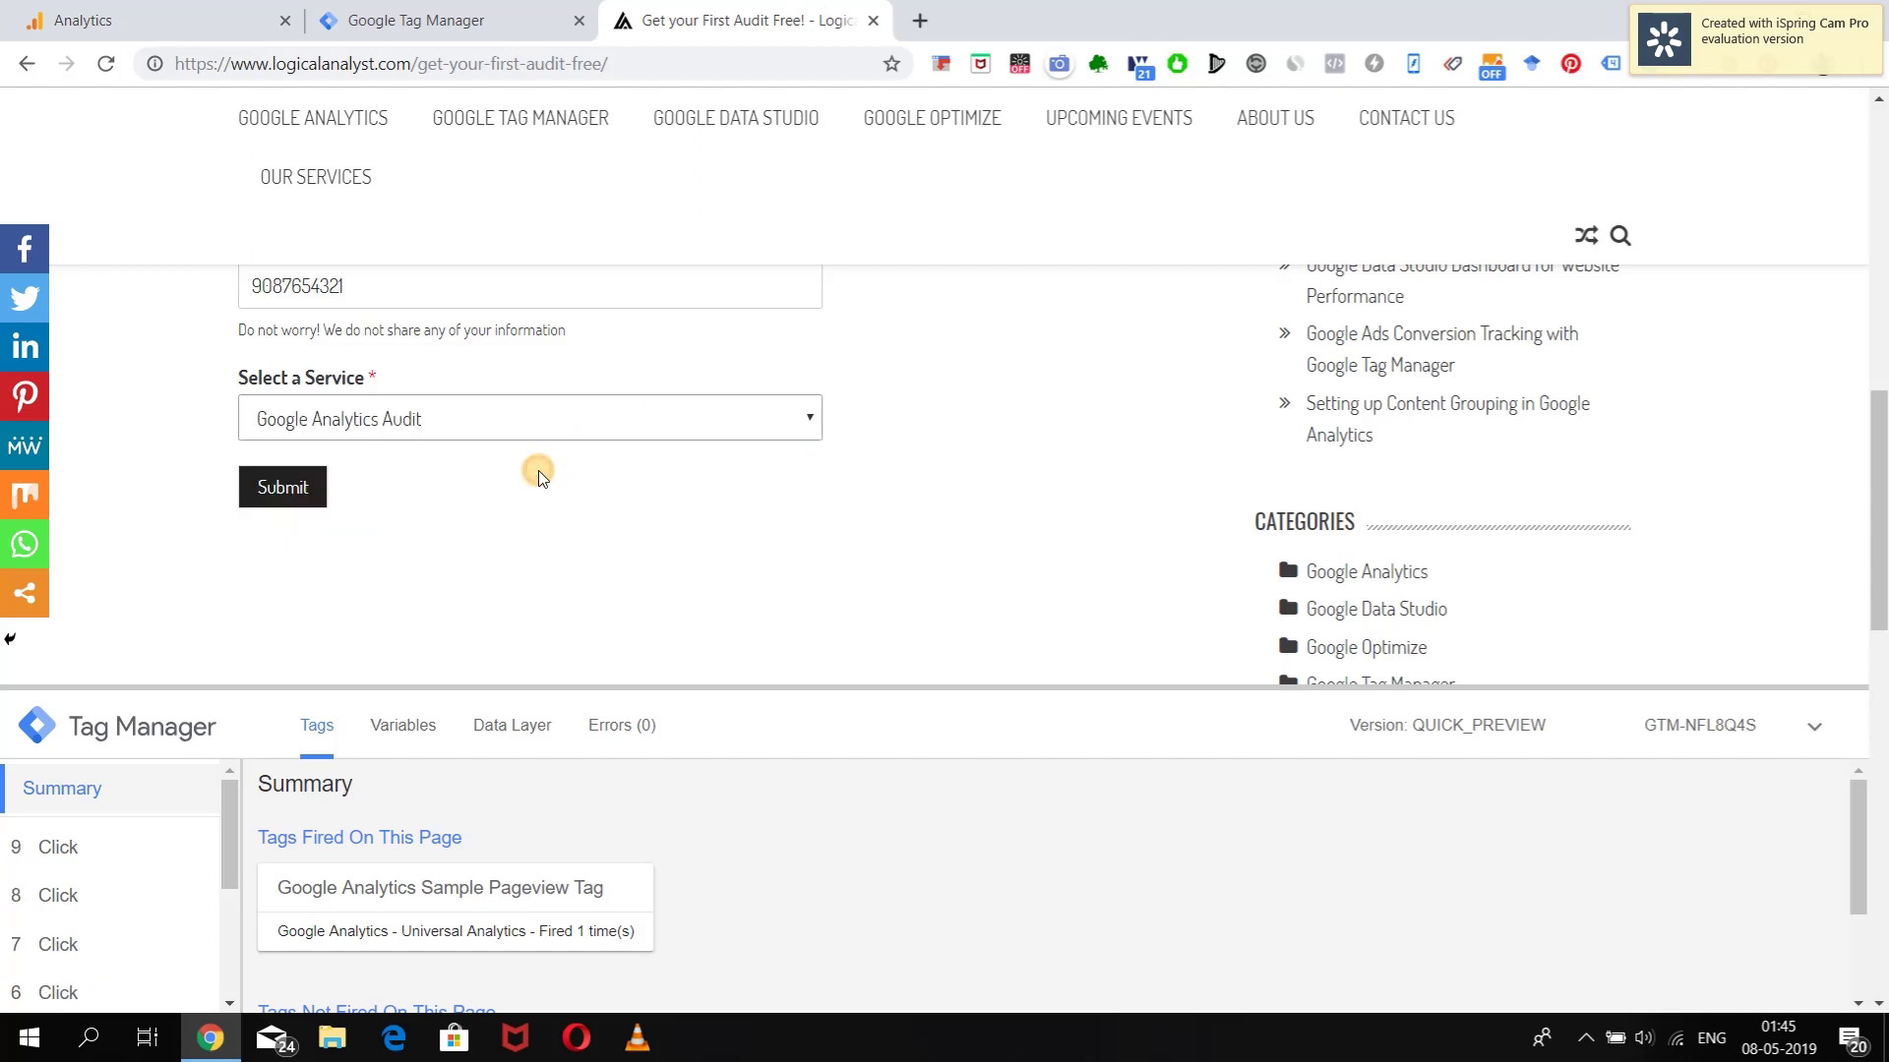
left_click(283, 490)
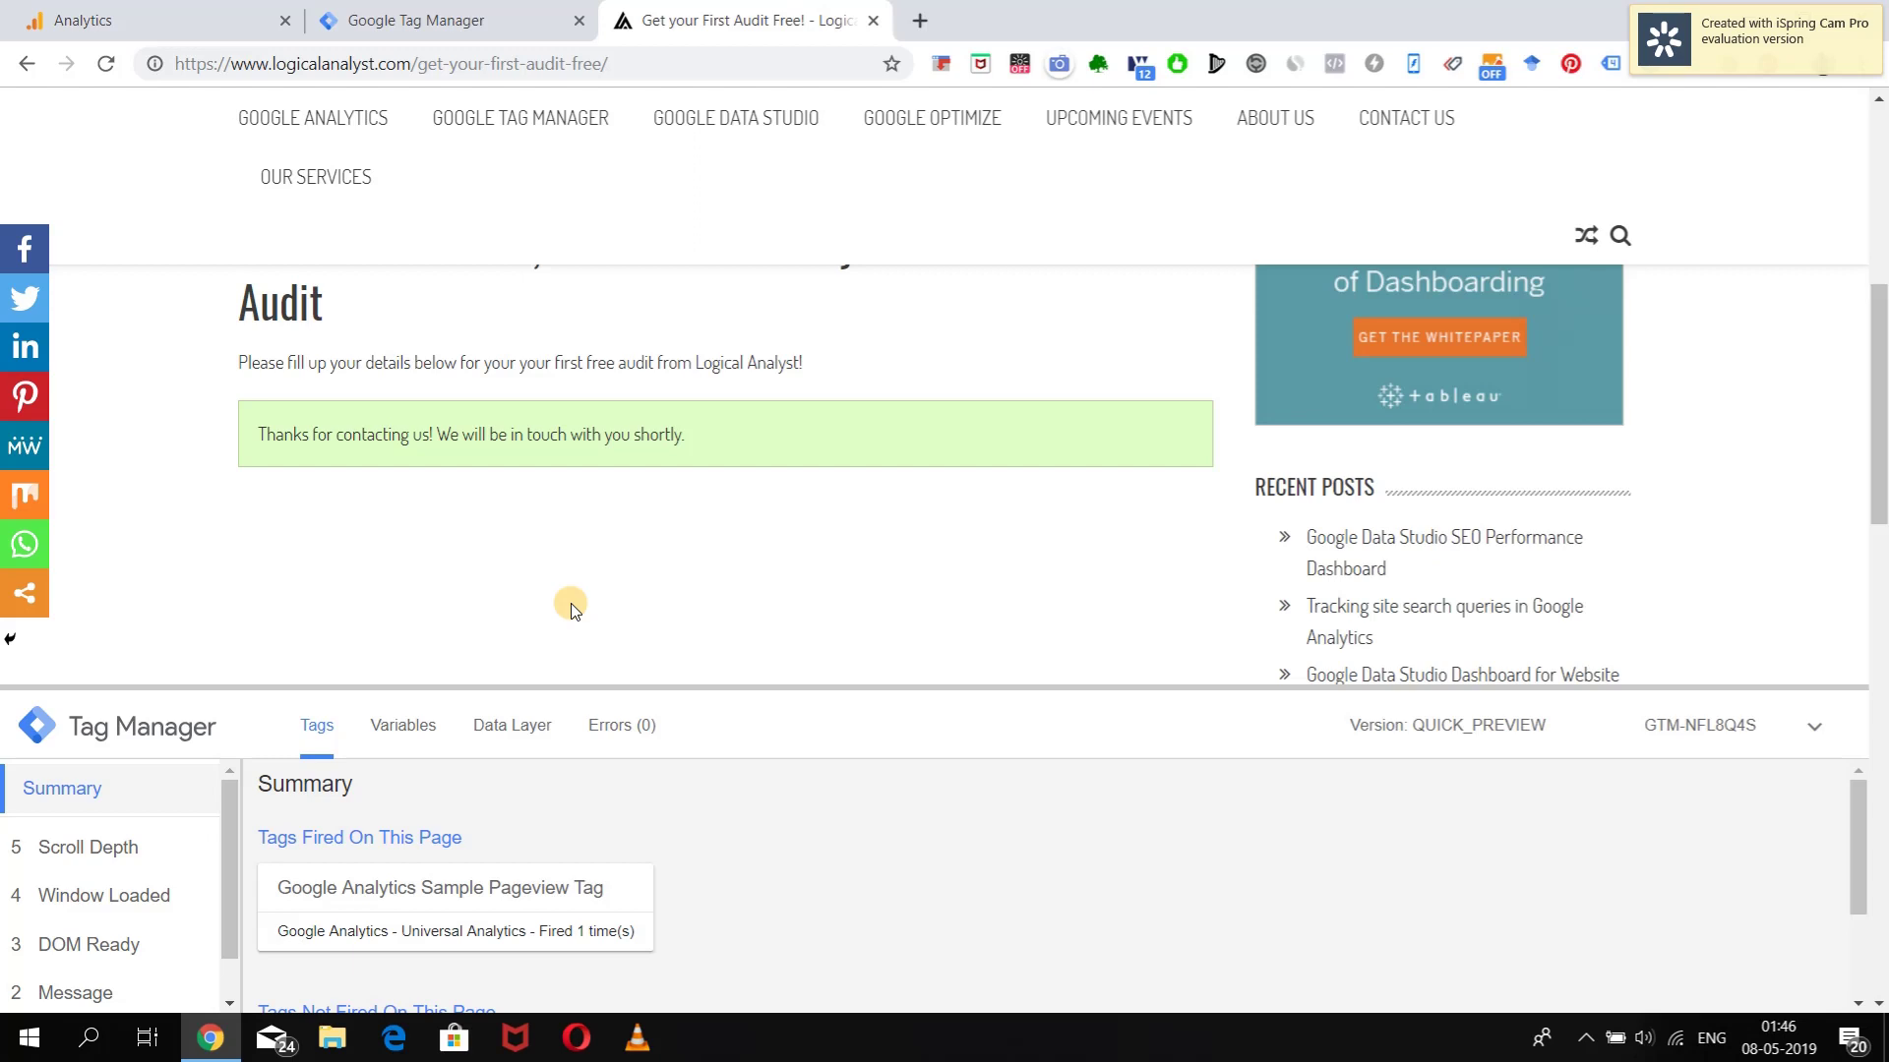
left_click(160, 10)
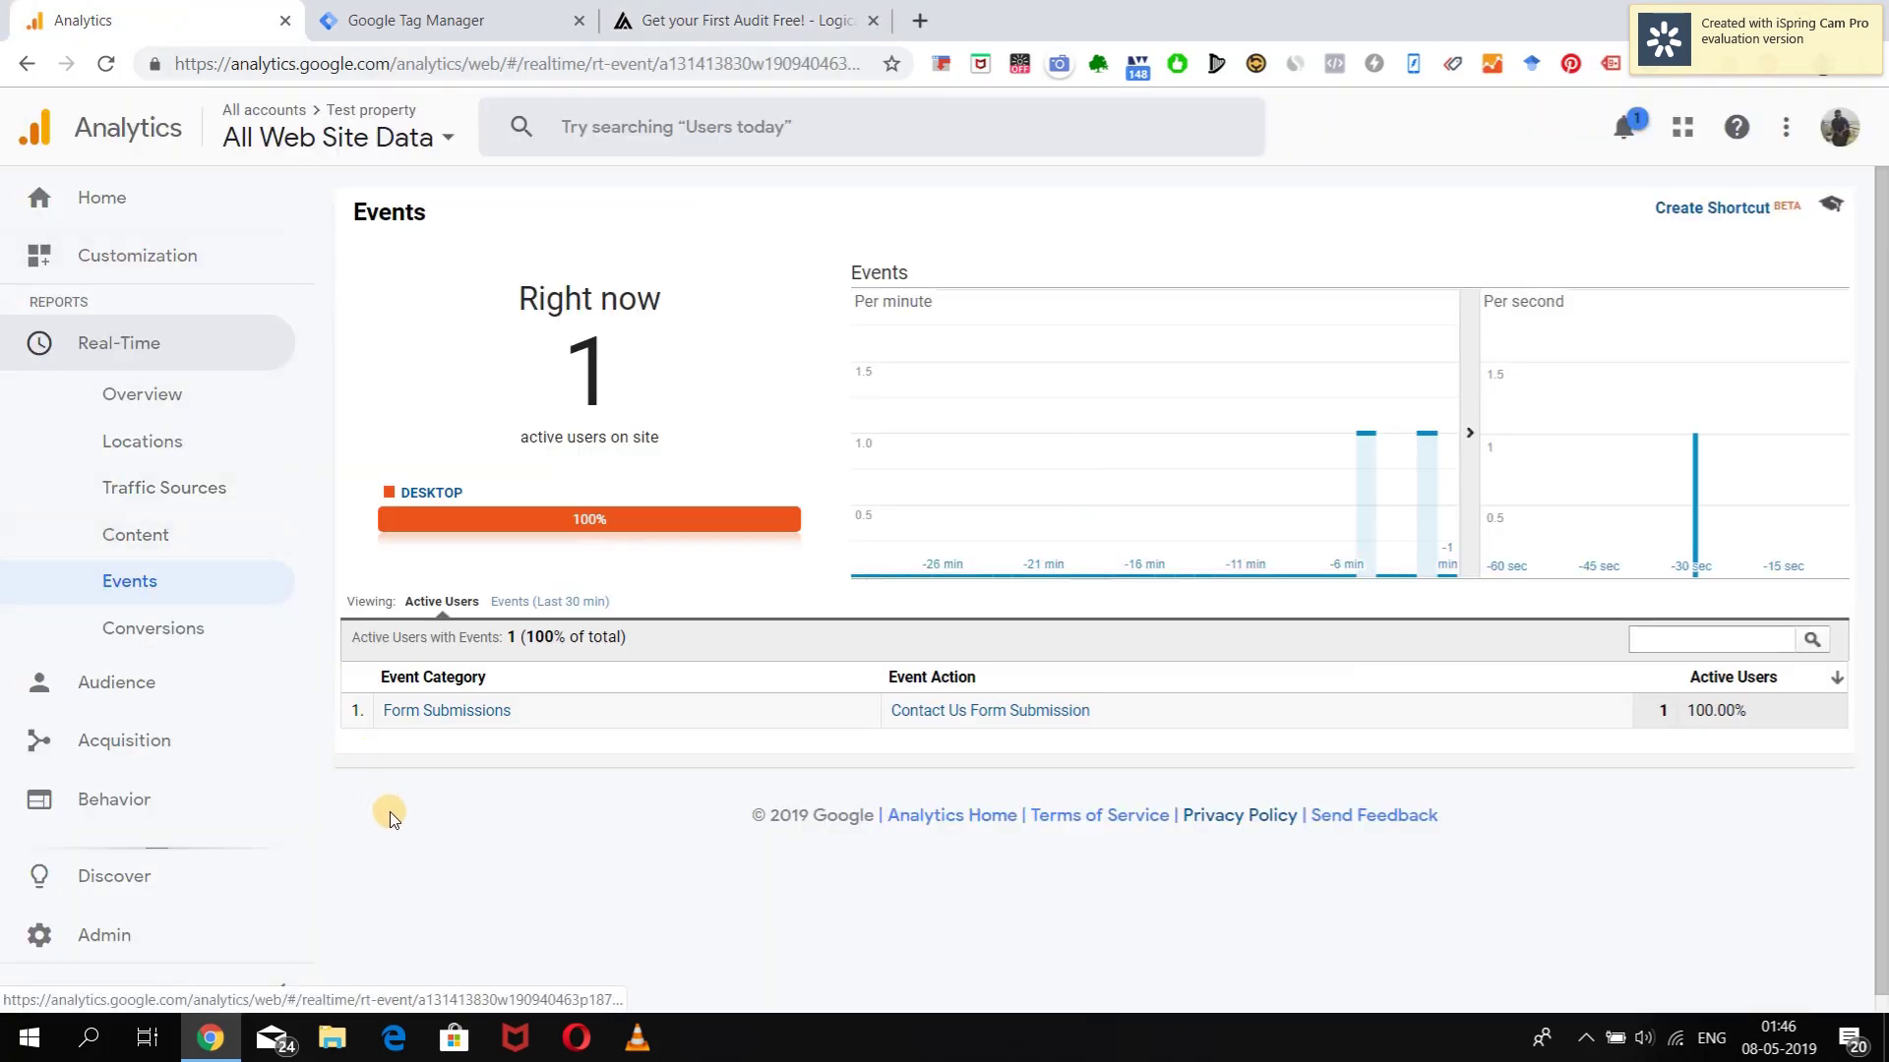